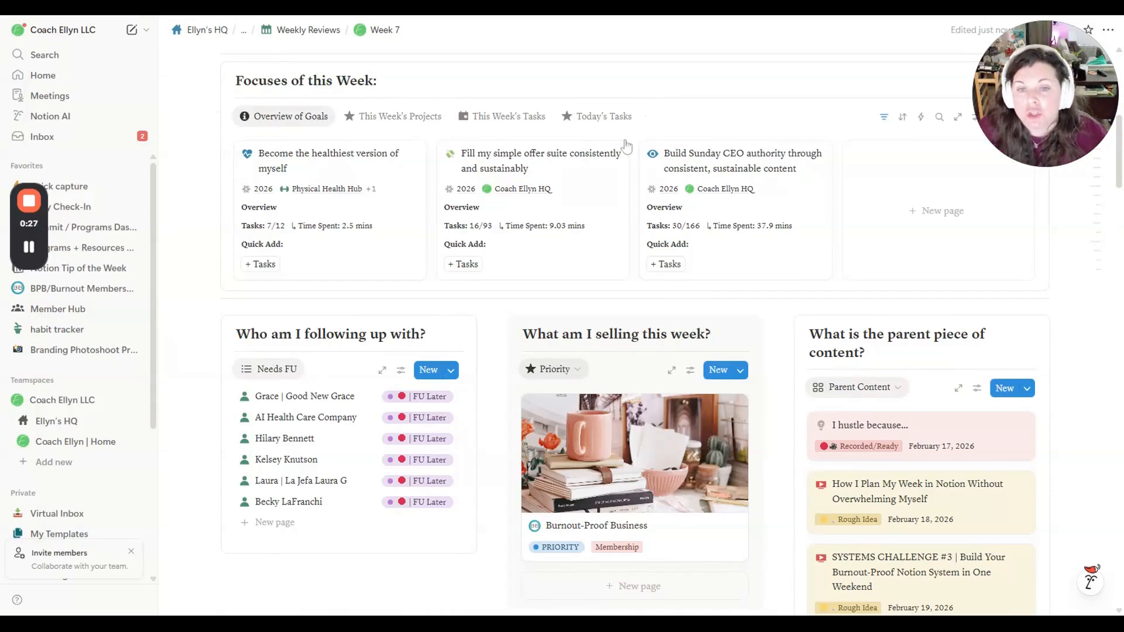
- Widen the Name column of the Measurement/Metrics table under the week's self-care review
scroll(613, 177, down, 20)
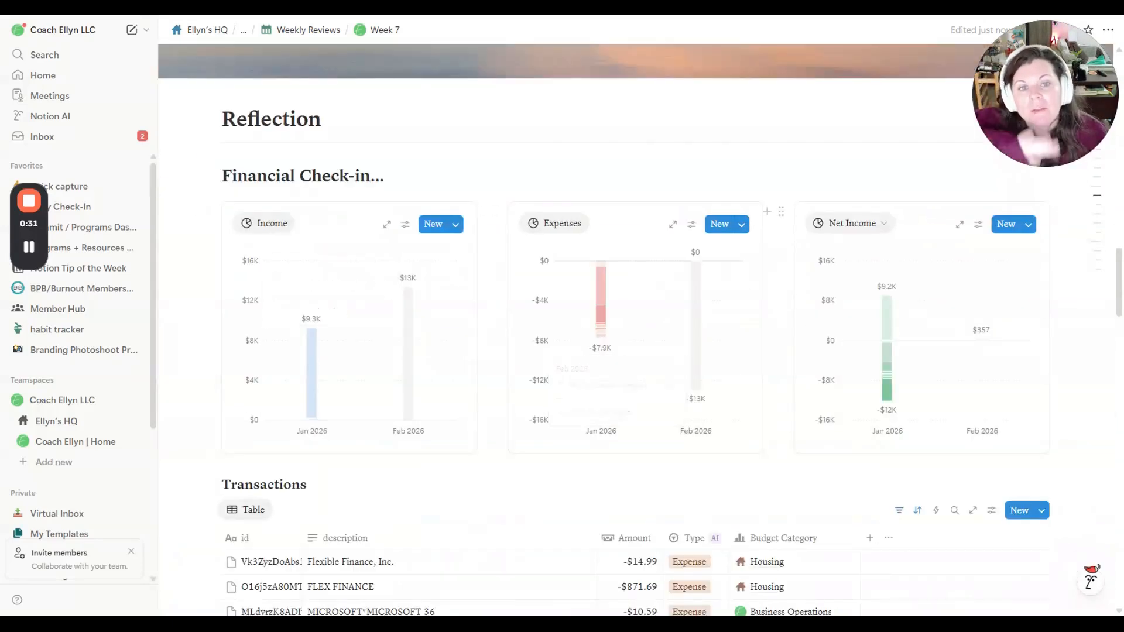
scroll(751, 275, up, 1)
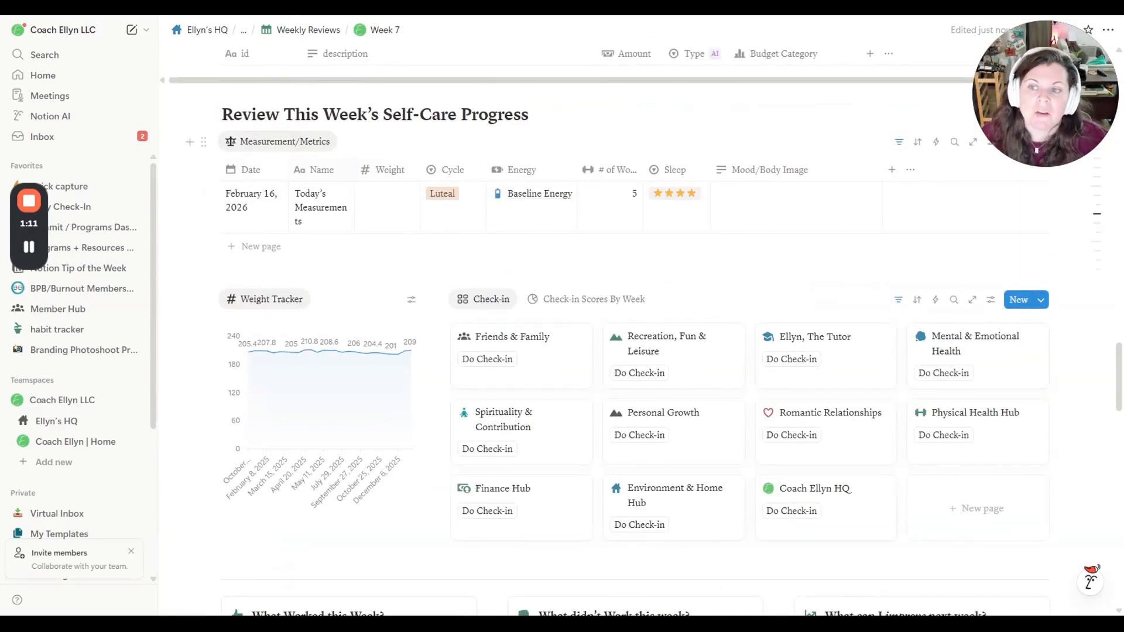
drag(354, 170, 375, 170)
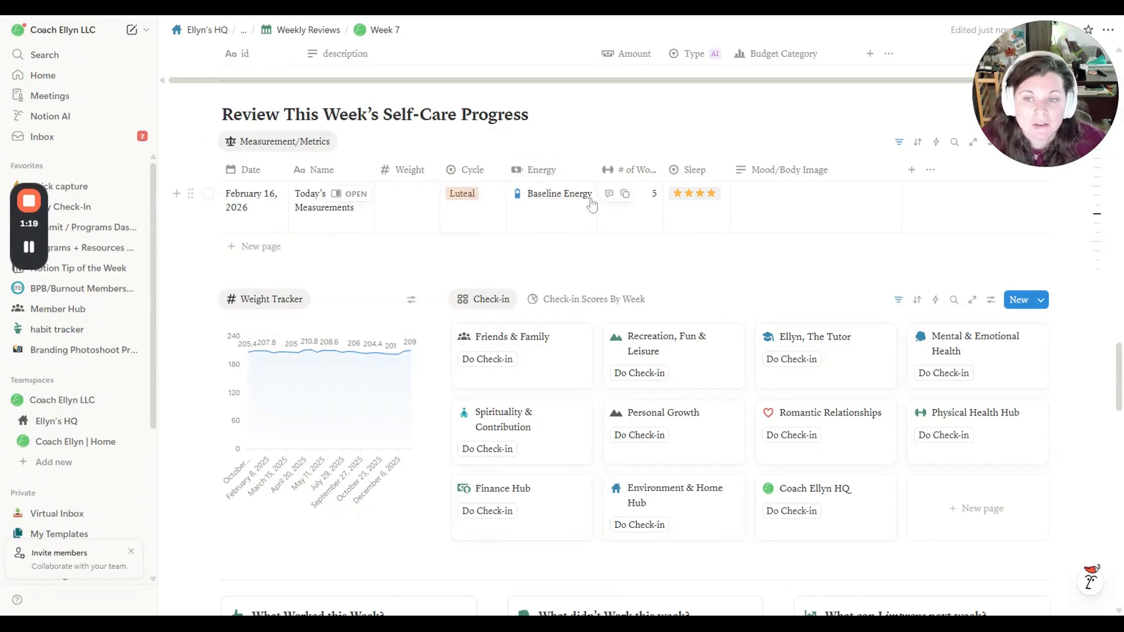
- Examine the Energy options for today's measurements without changing the selection, and highlight the Weight Tracker chart
click(555, 225)
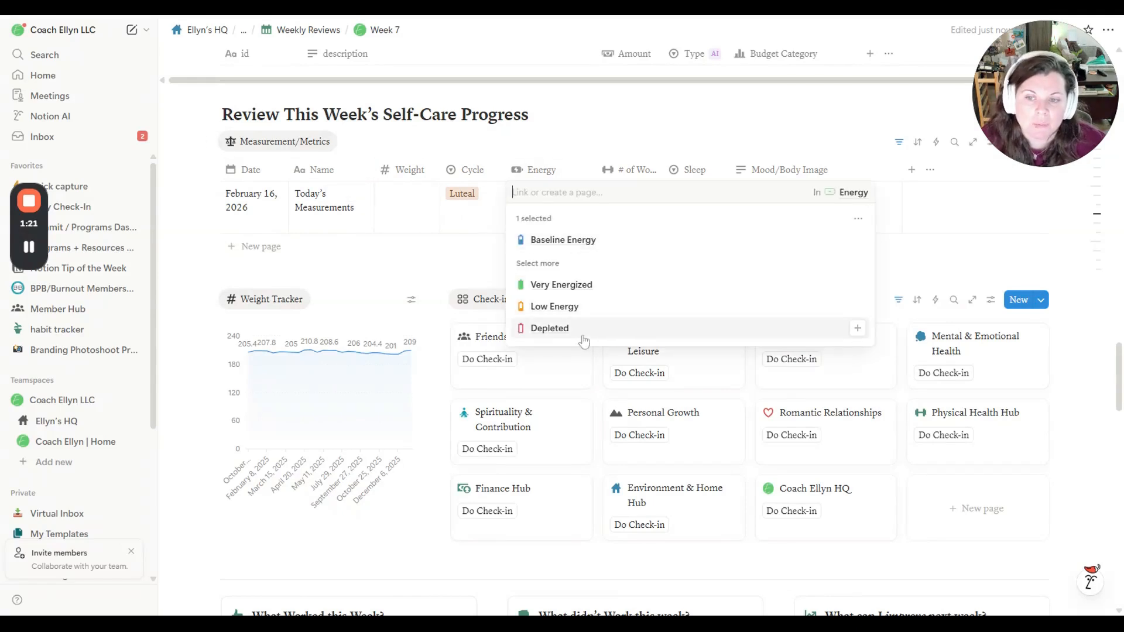
key(Escape)
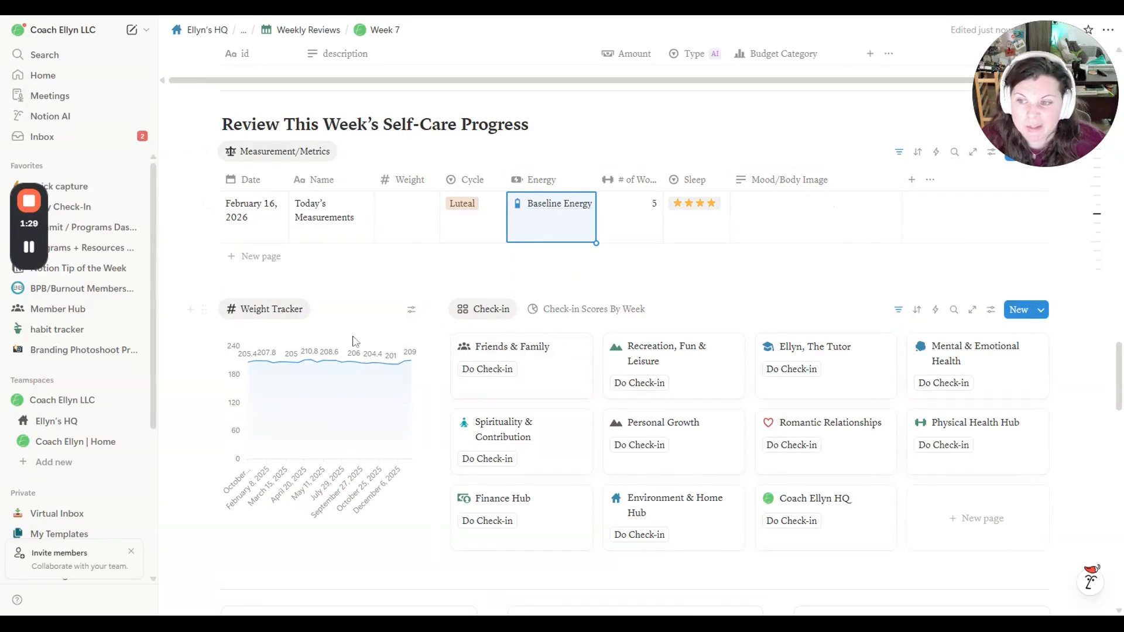
drag(215, 319, 394, 405)
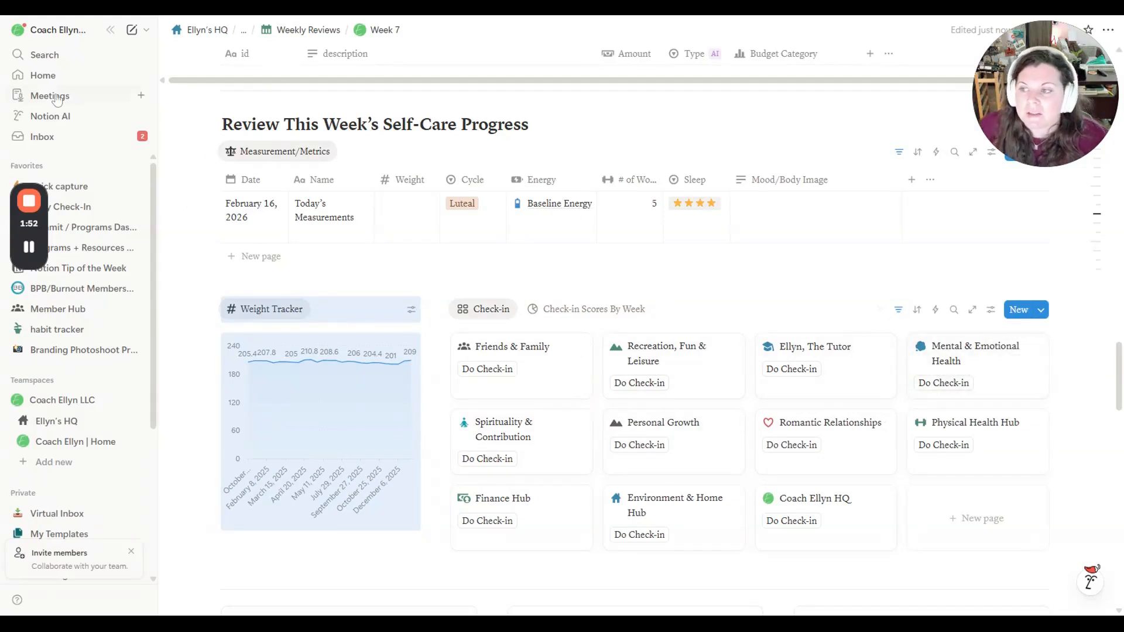
- Search the workspace for "Life Area check-in" and open the Wheel of Life Check-ins database
click(66, 59)
text(Life Area)
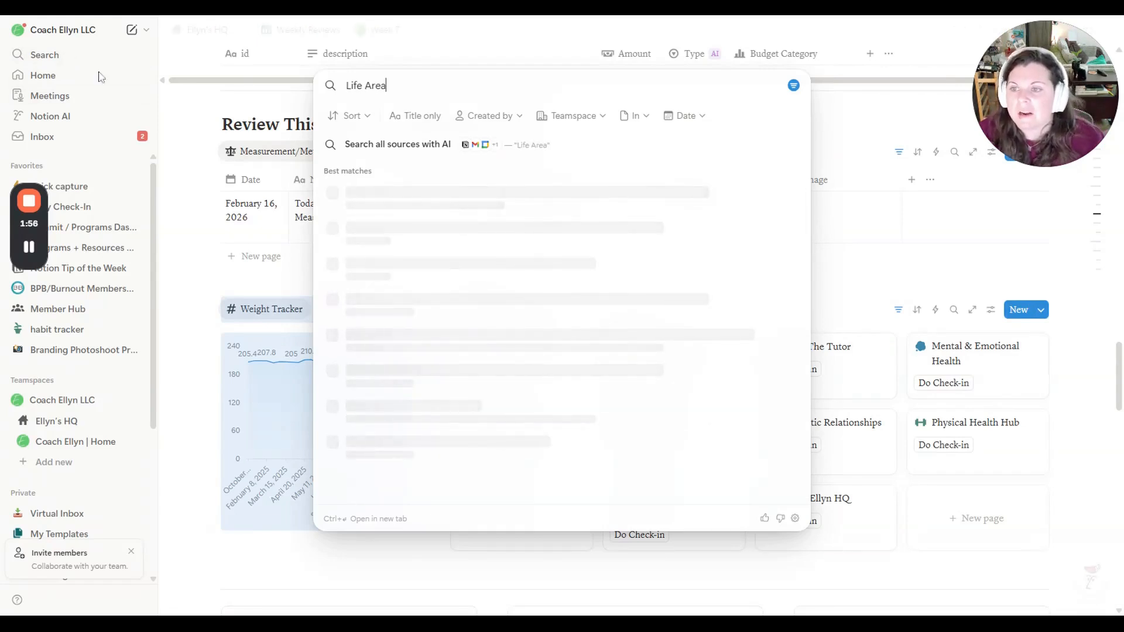
text( check-in)
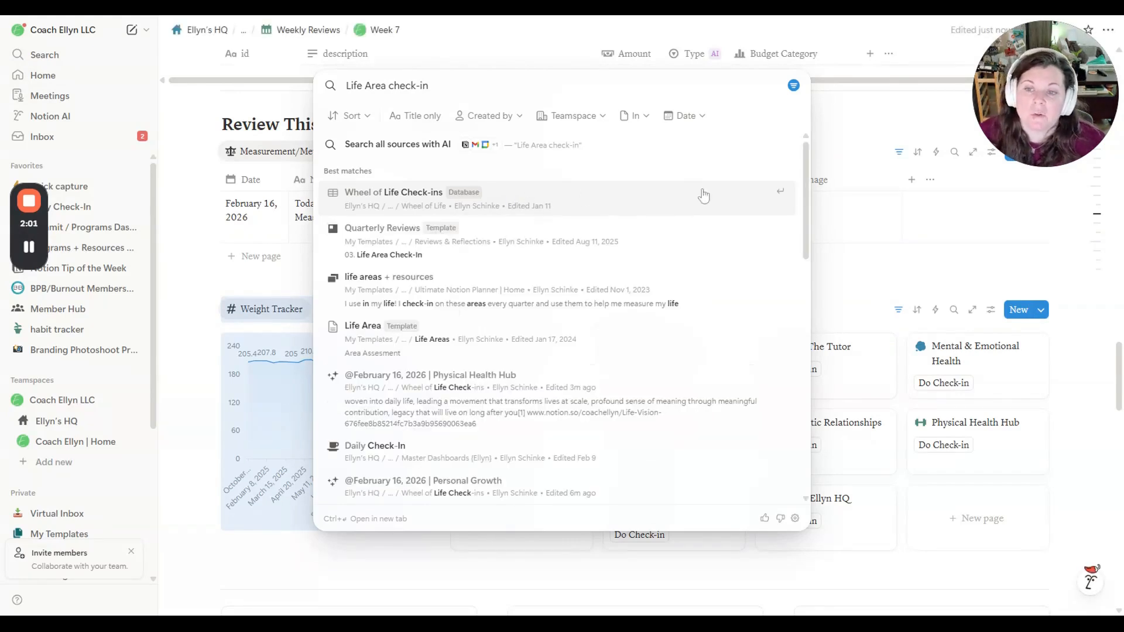
click(533, 201)
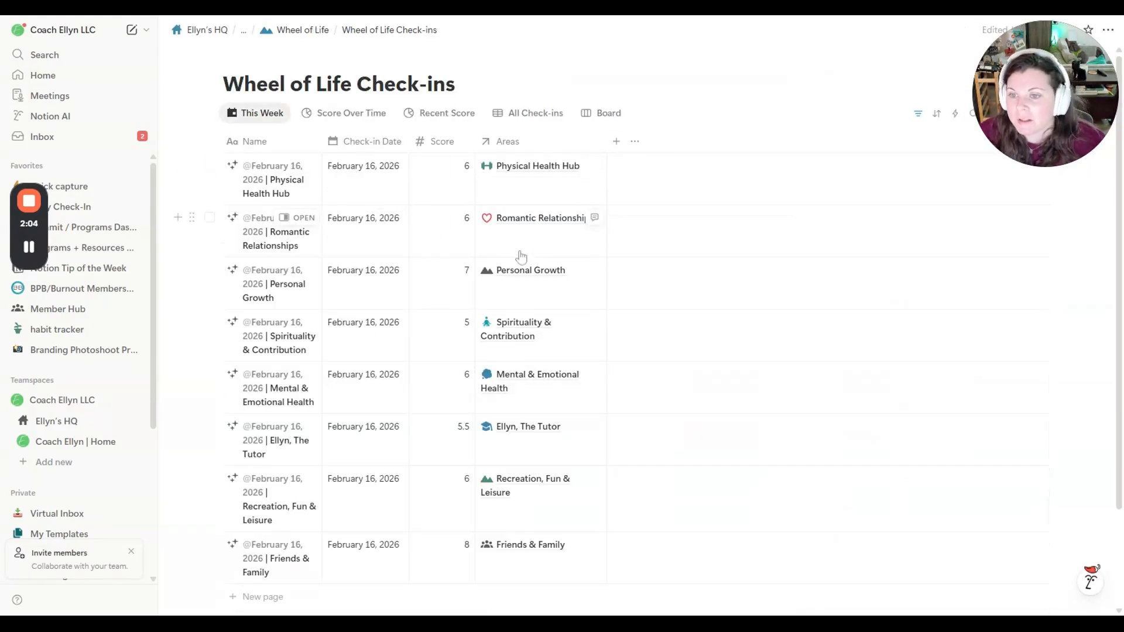
- Read the February 16, 2026 Mental & Emotional Health check-in, highlighting its week-to-week scoring sentence, and return to the Week 7 review
click(303, 378)
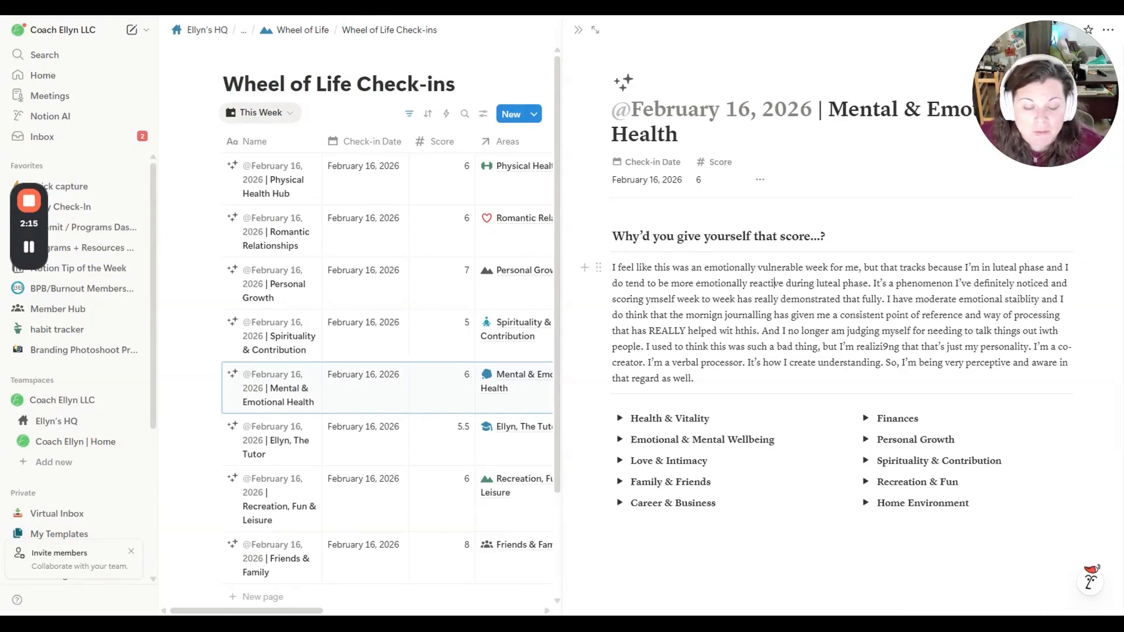
drag(873, 283, 889, 299)
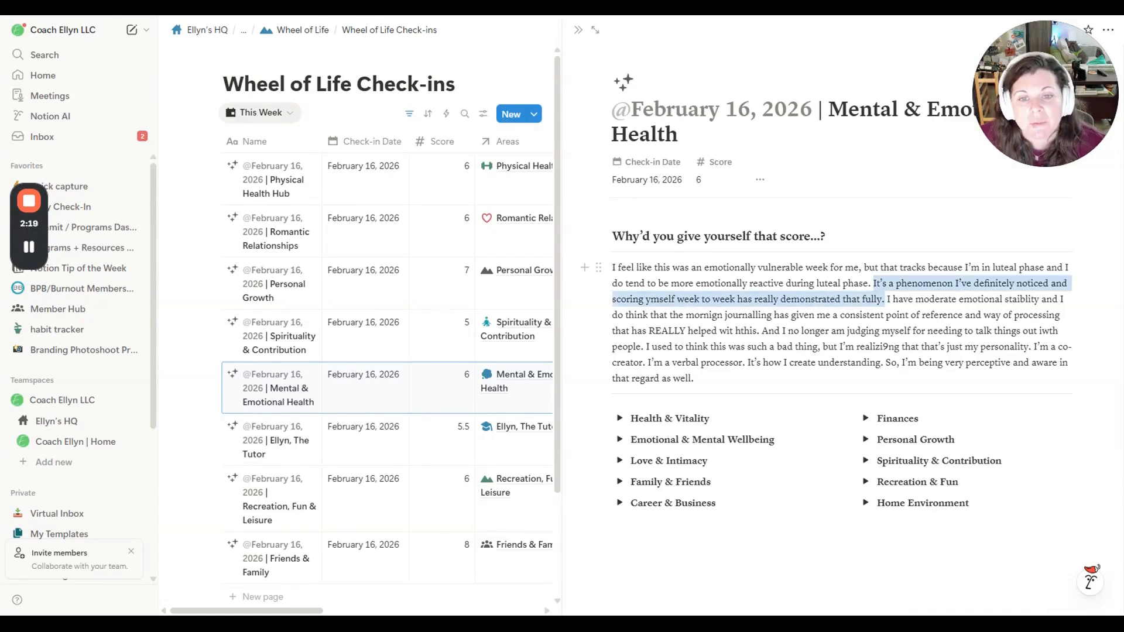
key(Escape)
click(102, 10)
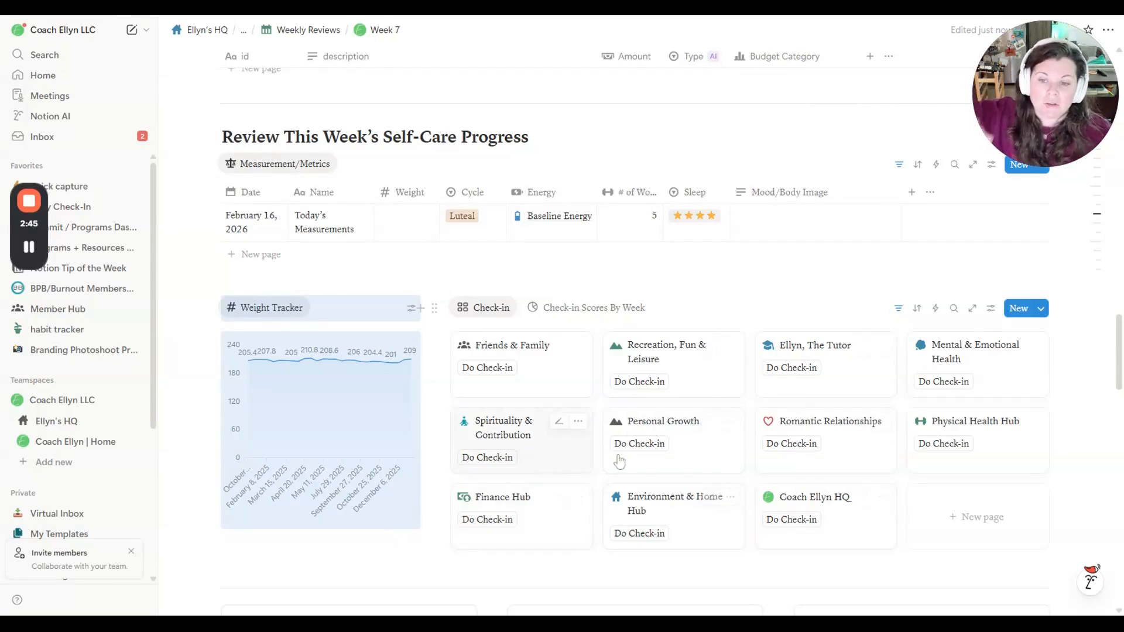
- Create this week's Finance Hub check-in and expand its Finances scoring guide to read the rating levels
click(495, 521)
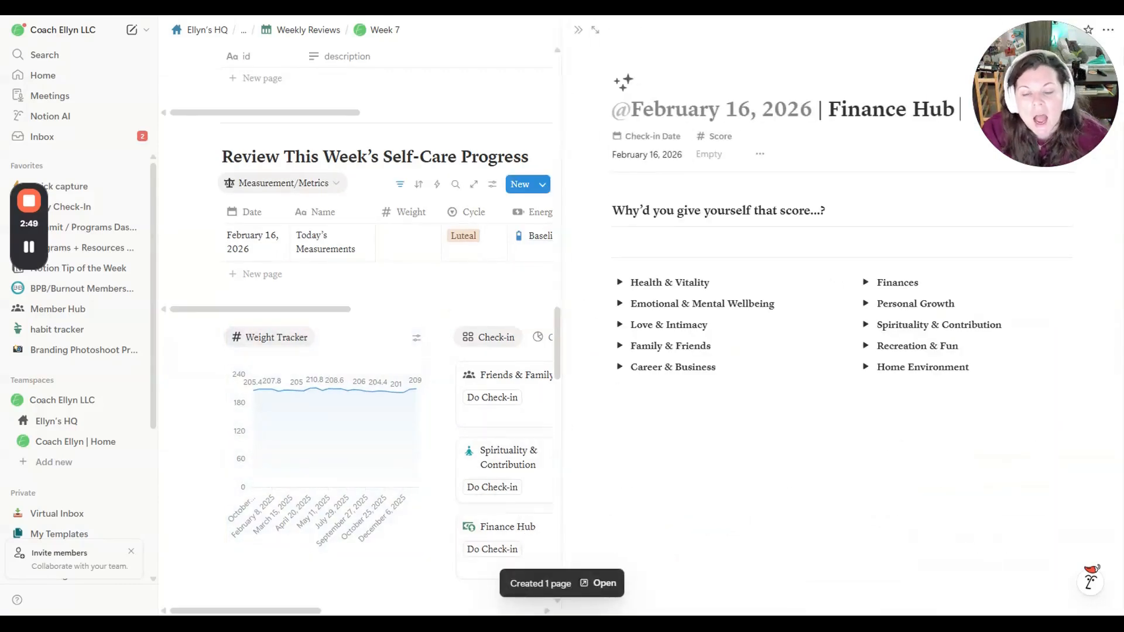
click(862, 283)
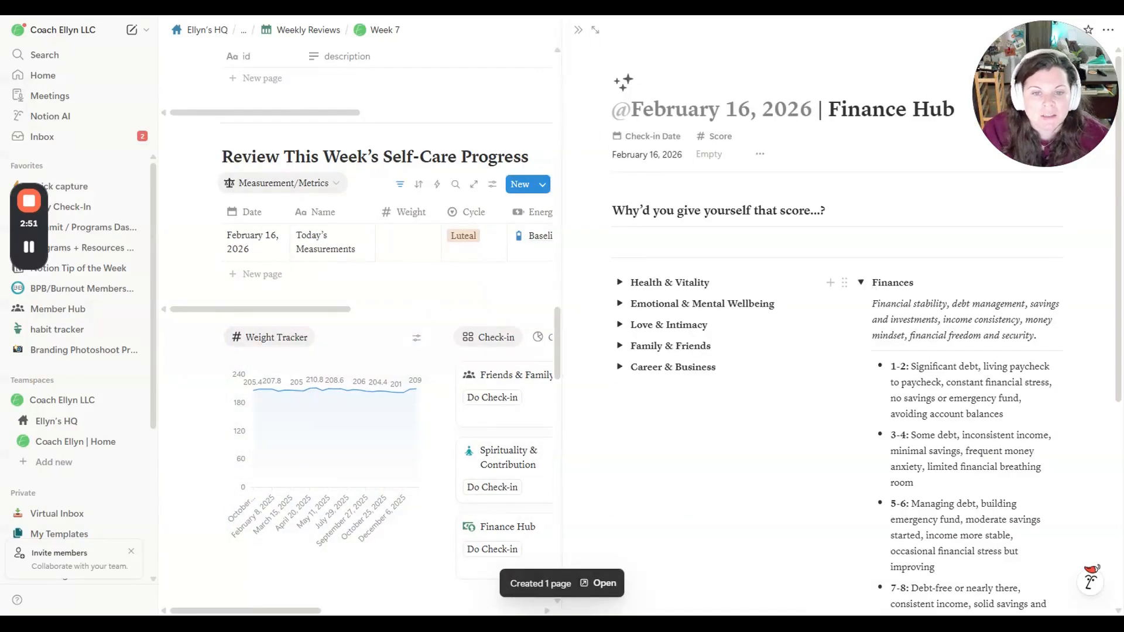
click(861, 283)
click(861, 282)
scroll(913, 305, down, 2)
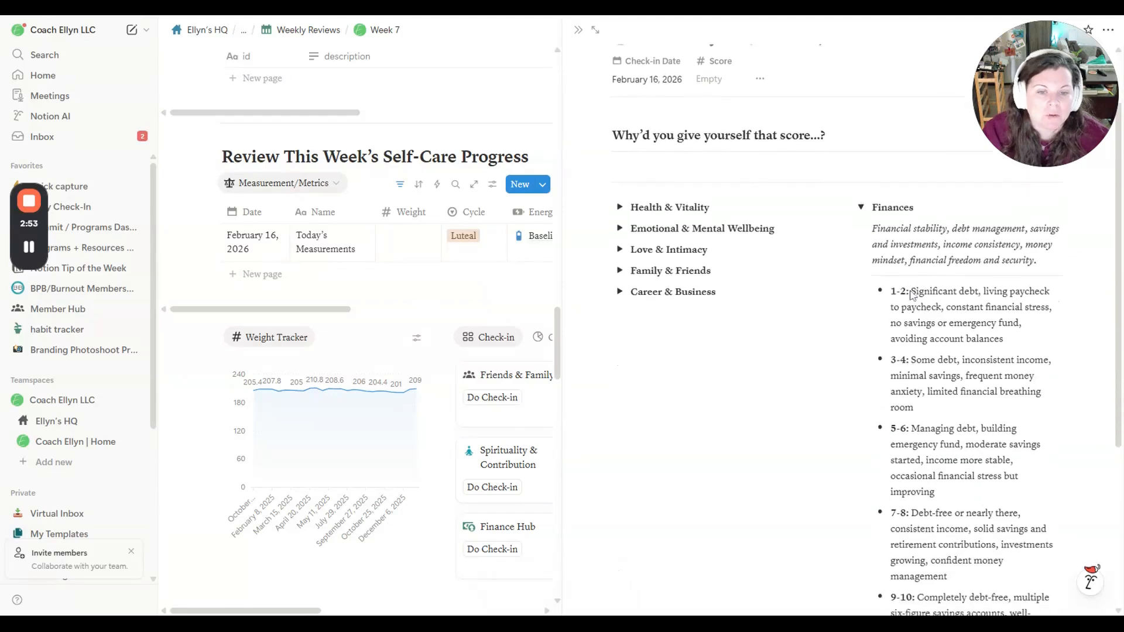
scroll(867, 351, up, 2)
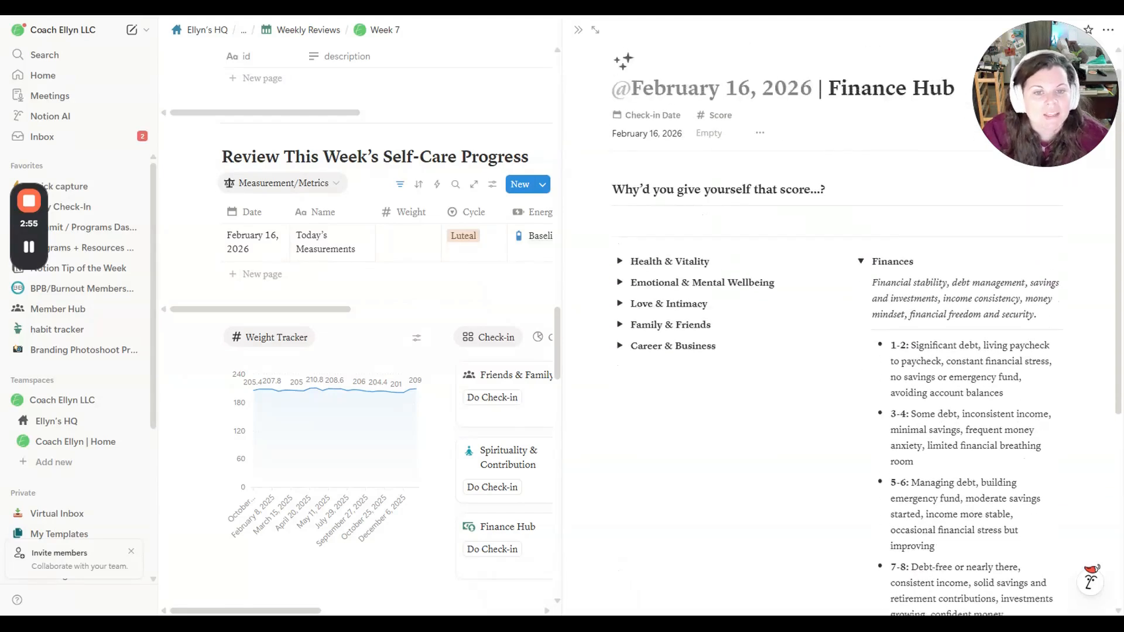
scroll(867, 328, down, 1)
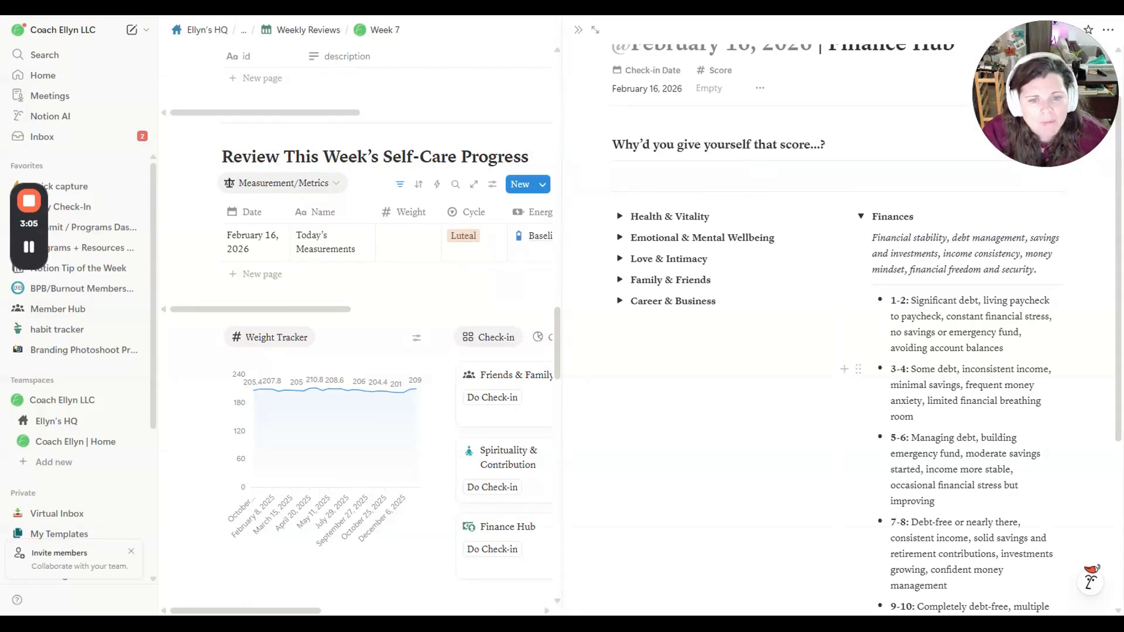
- Score the Finance Hub check-in 4 and explain that income was really low compared to previous months, with a second month of really big financial hits
click(710, 89)
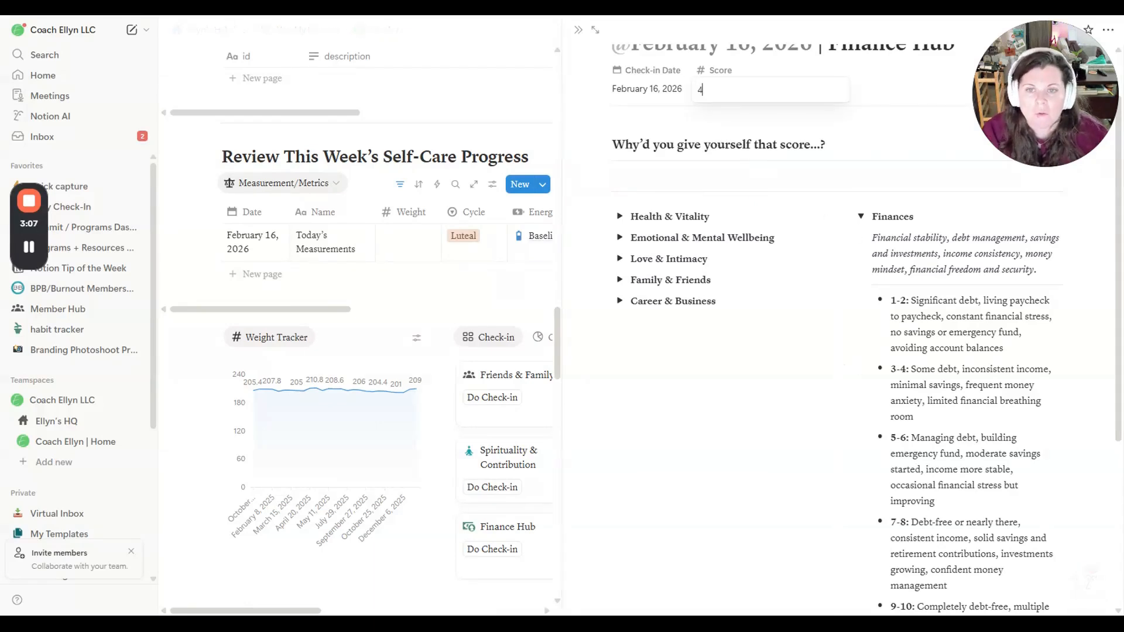
click(680, 176)
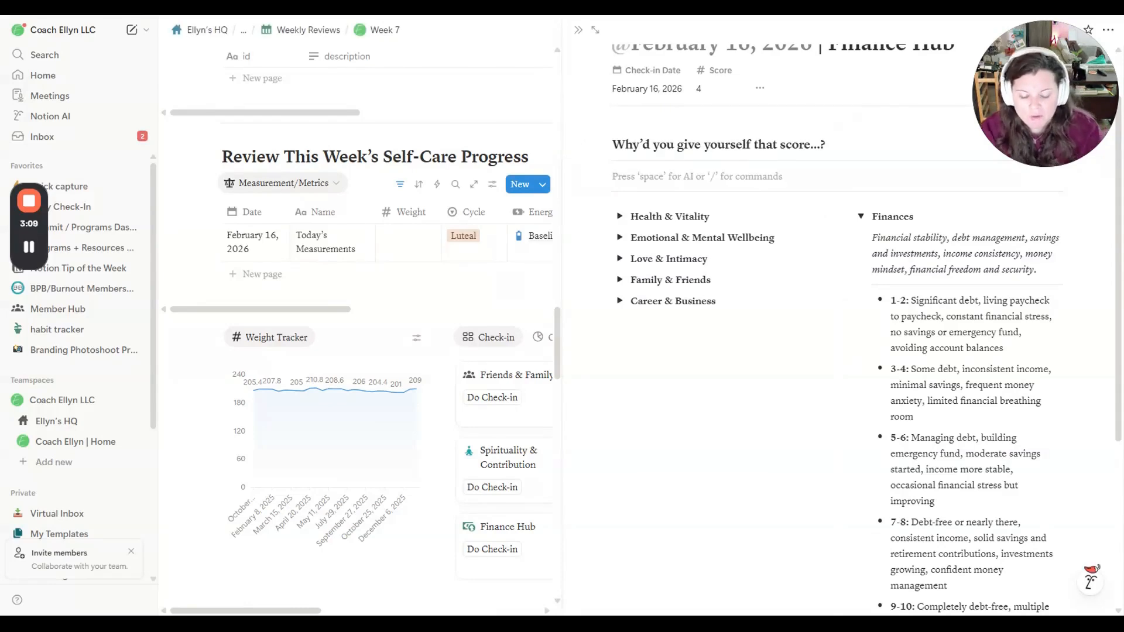
text(My in)
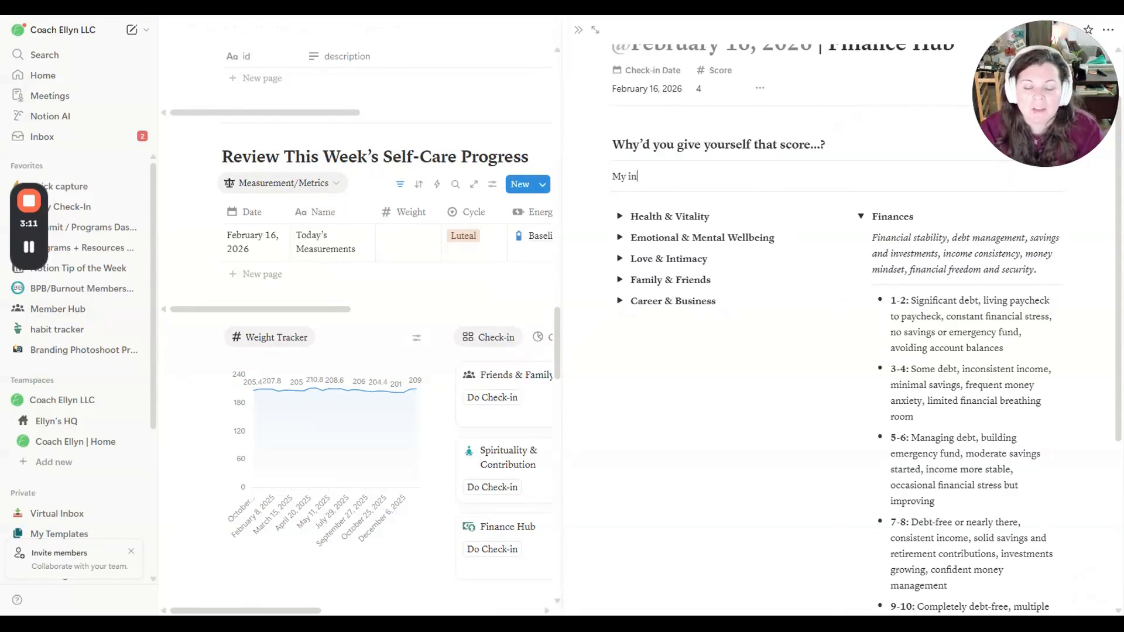
text(come this month has been really low compared to previous months)
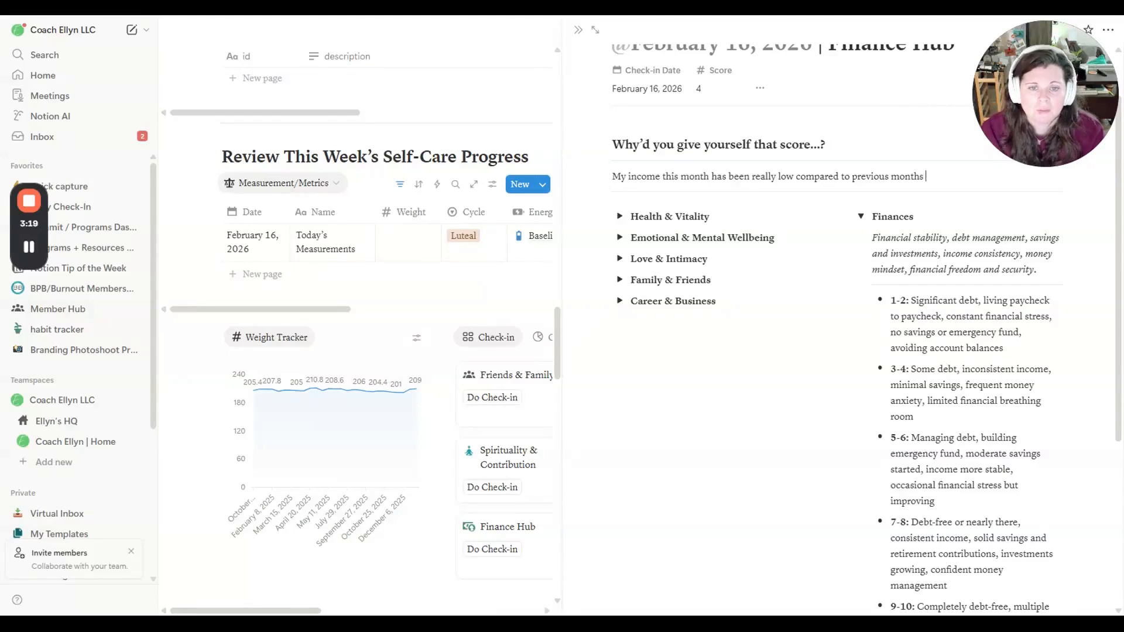
text(had the)
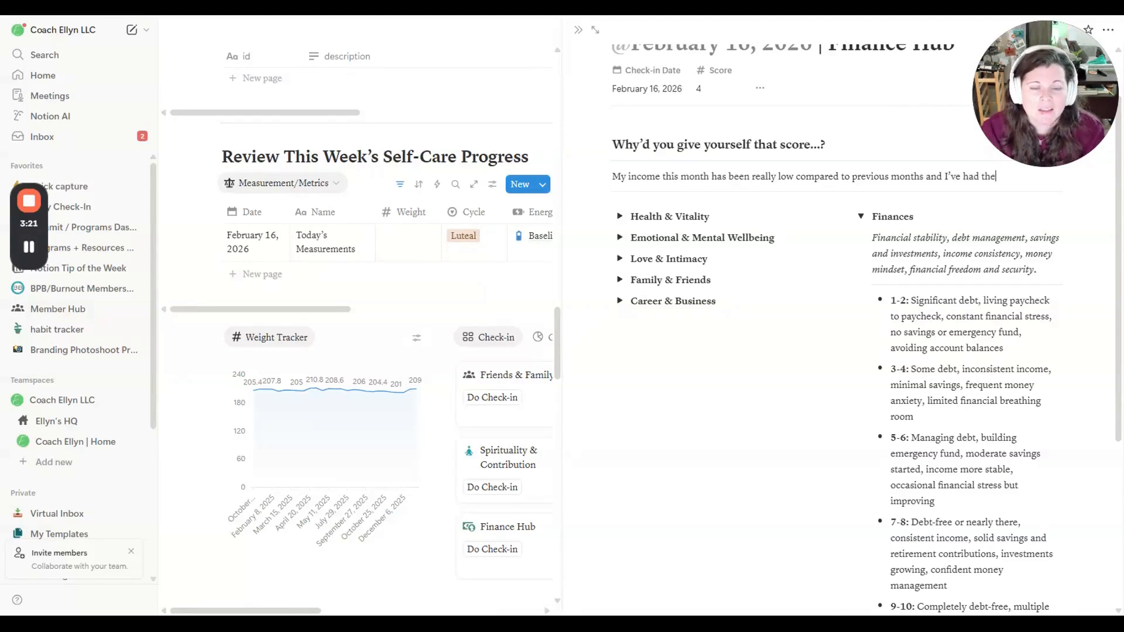
text( second month in a ro)
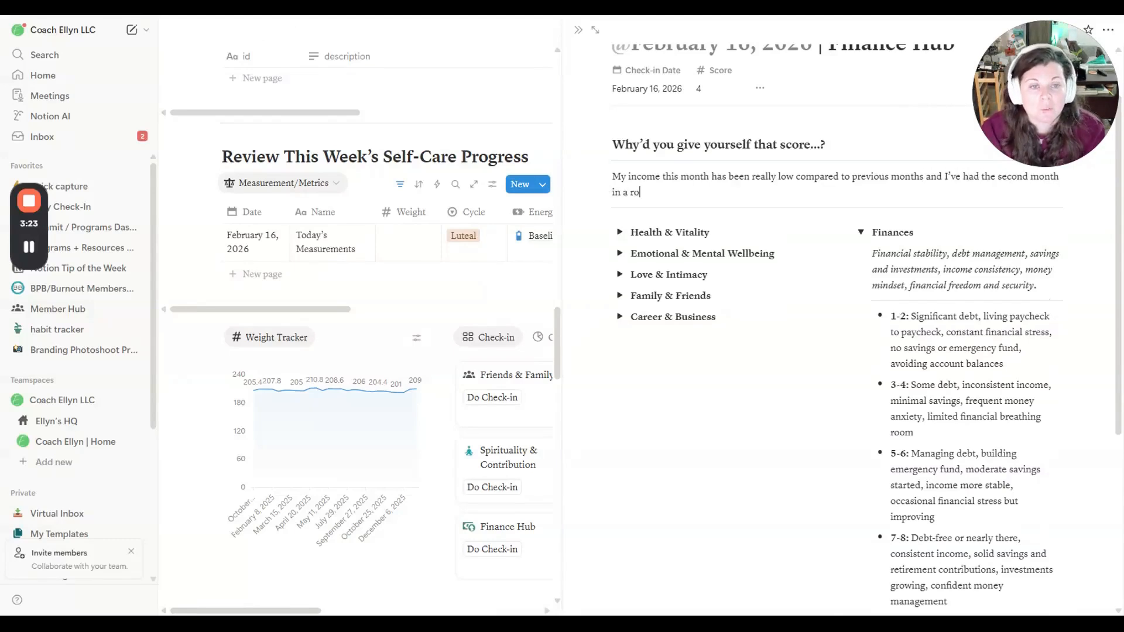
text(w with really big financia)
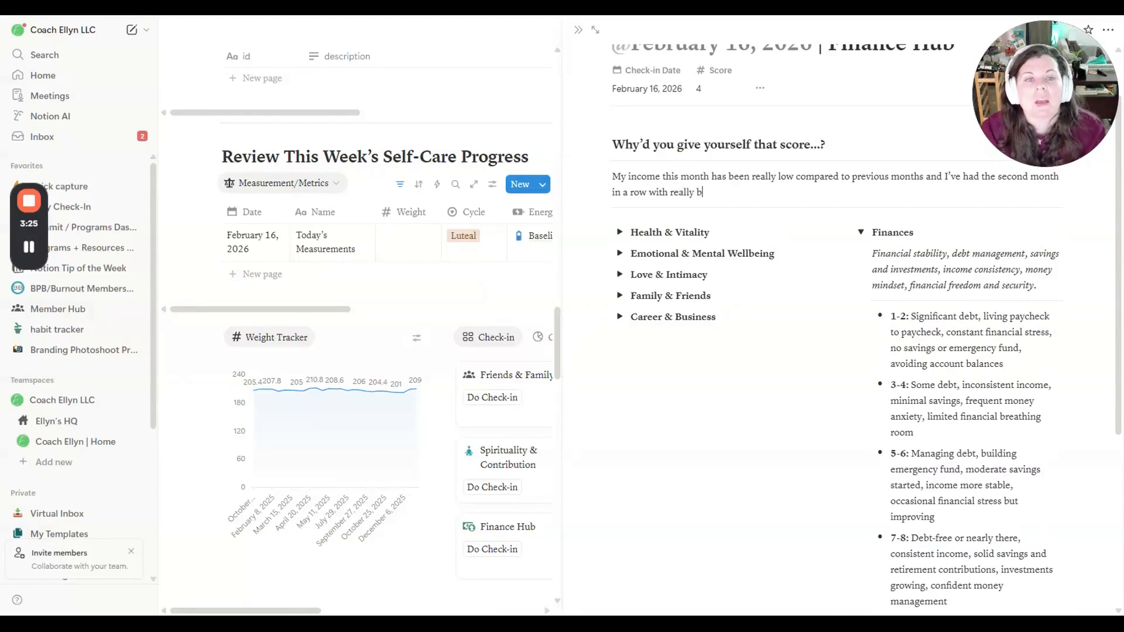
text(l hits)
text(/)
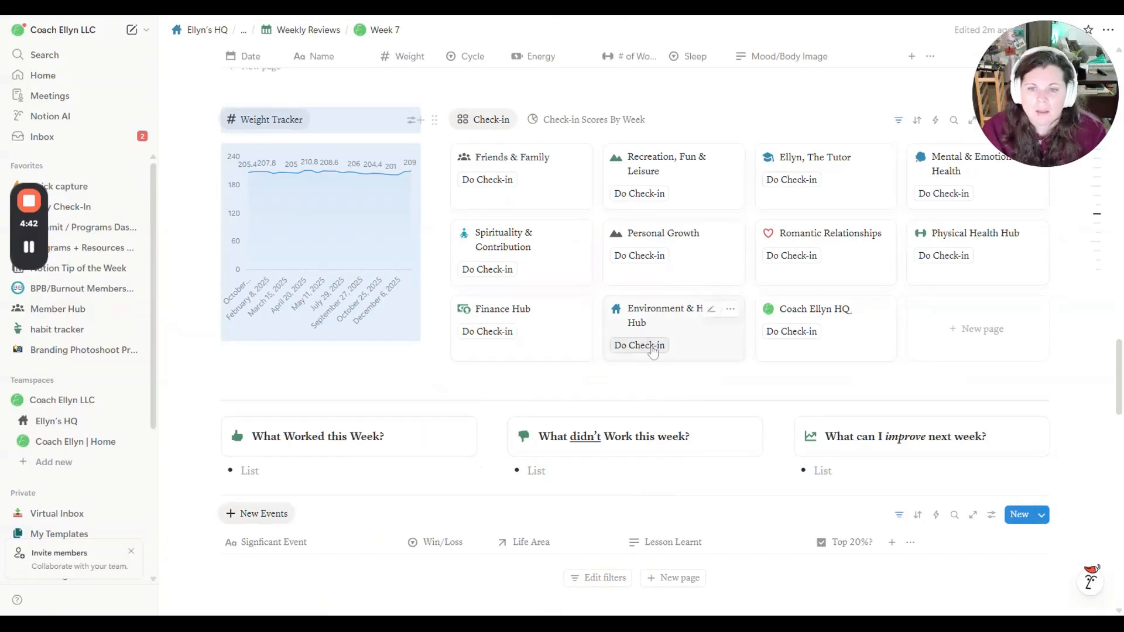
- Create the Environment & Home Hub check-in with a score of 9, describe feeling at peace in this environment, and close it
click(644, 377)
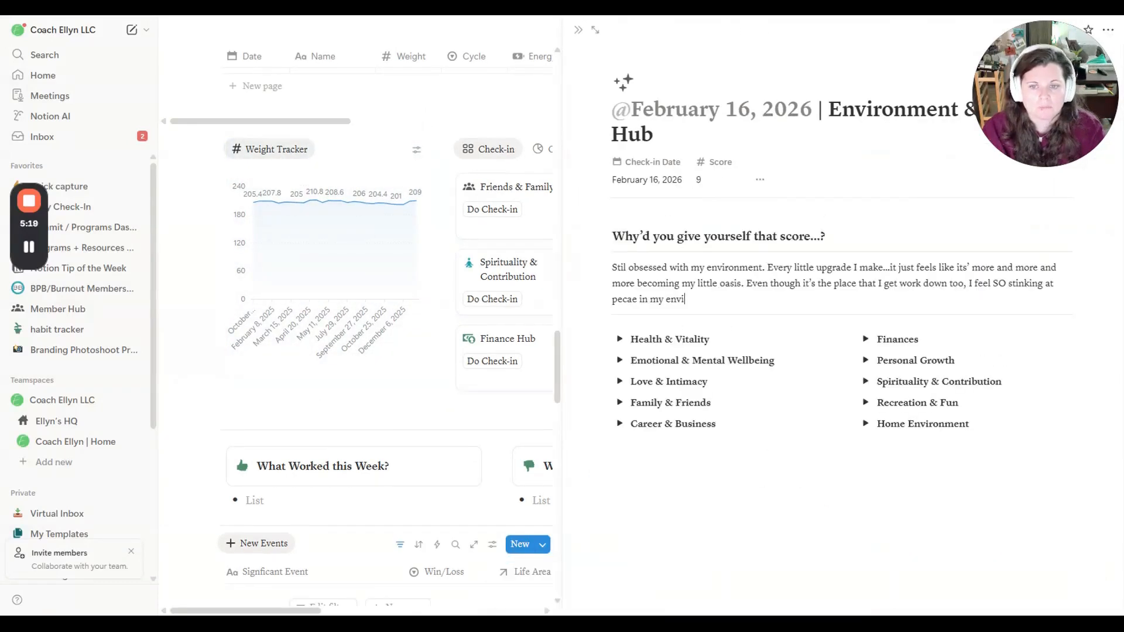
text(ment.)
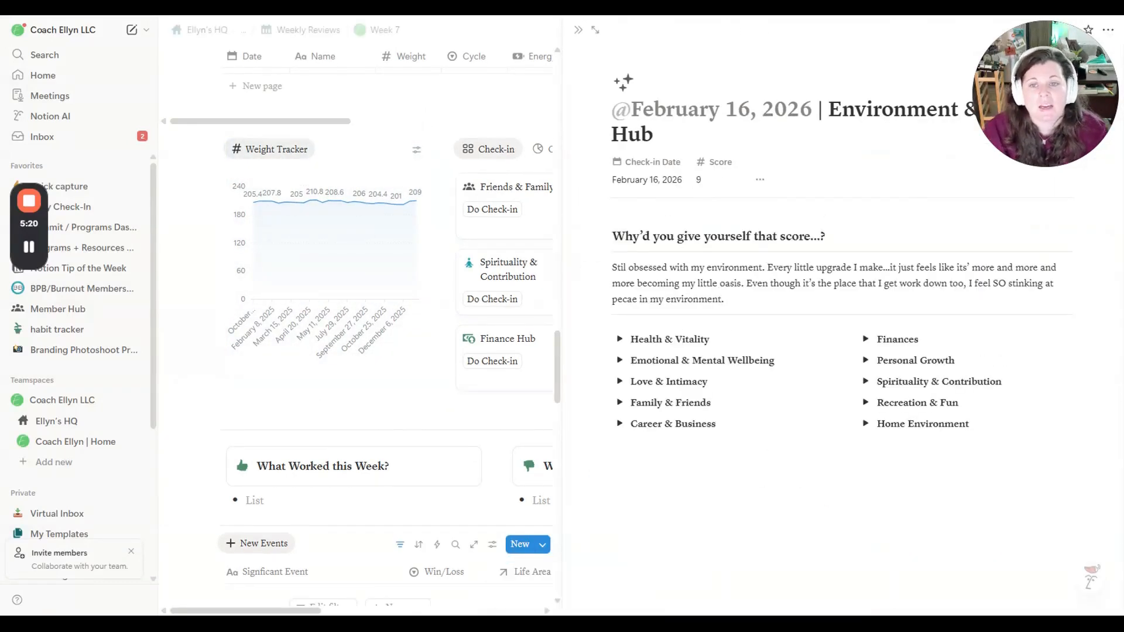
click(578, 30)
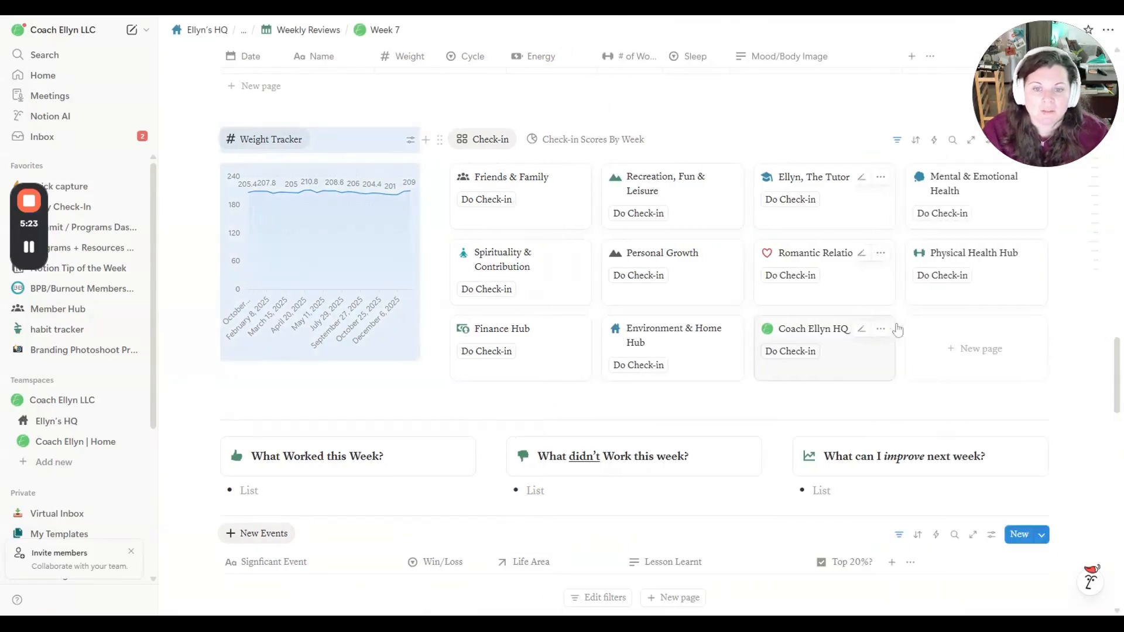
- Create the Coach Ellyn HQ check-in and expand its Career & Business scoring guide to read the rating levels
click(814, 354)
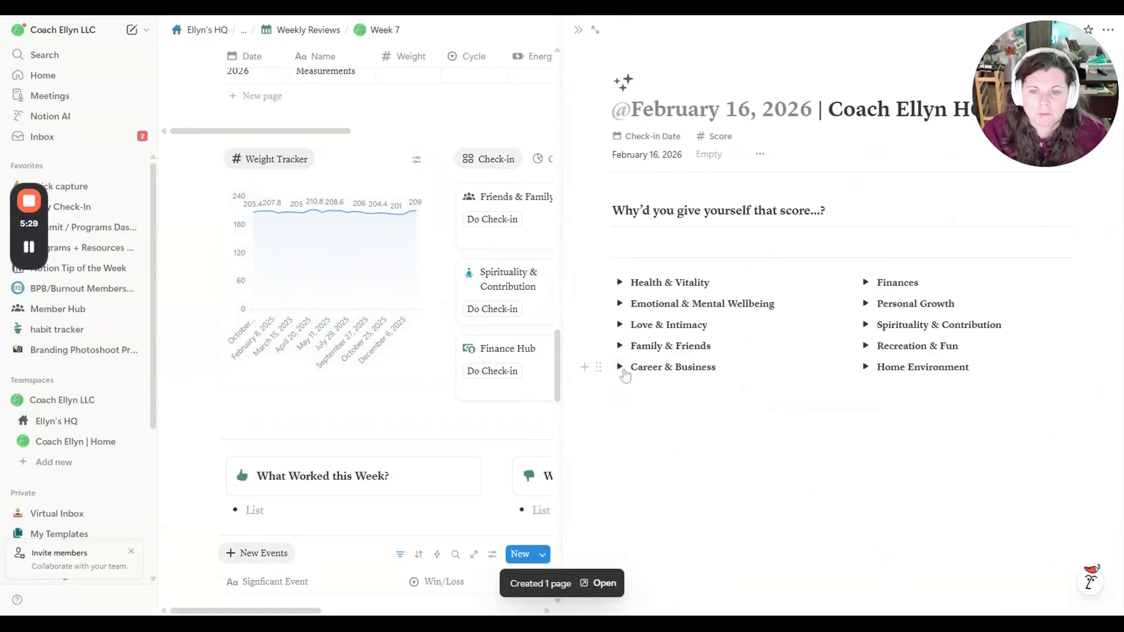
click(620, 367)
scroll(827, 323, down, 3)
scroll(826, 324, down, 1)
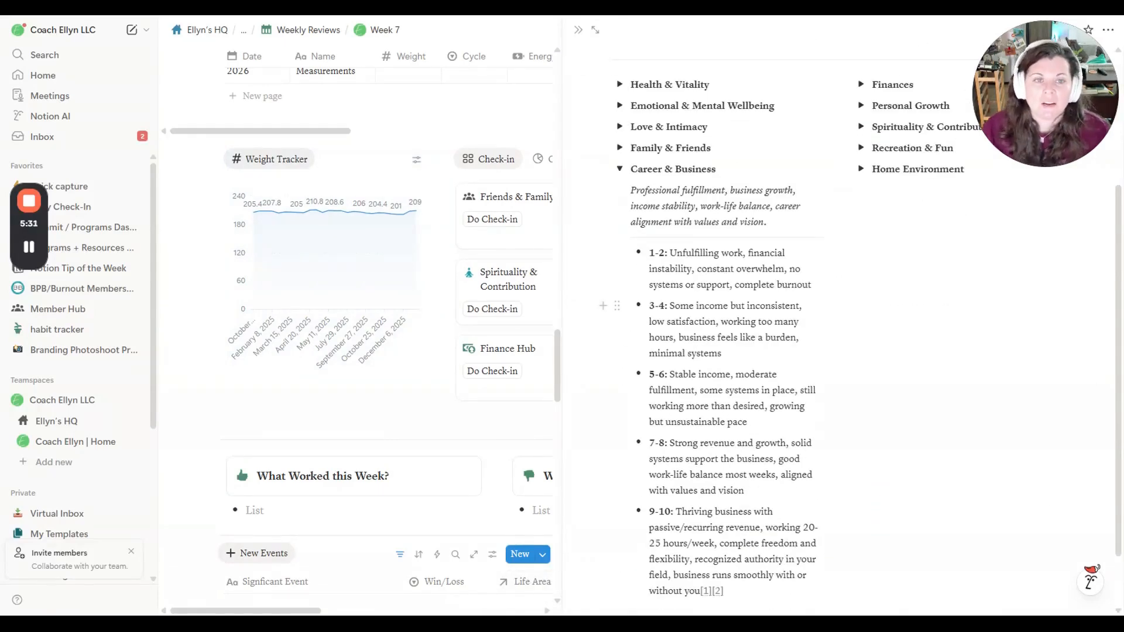
scroll(827, 324, up, 4)
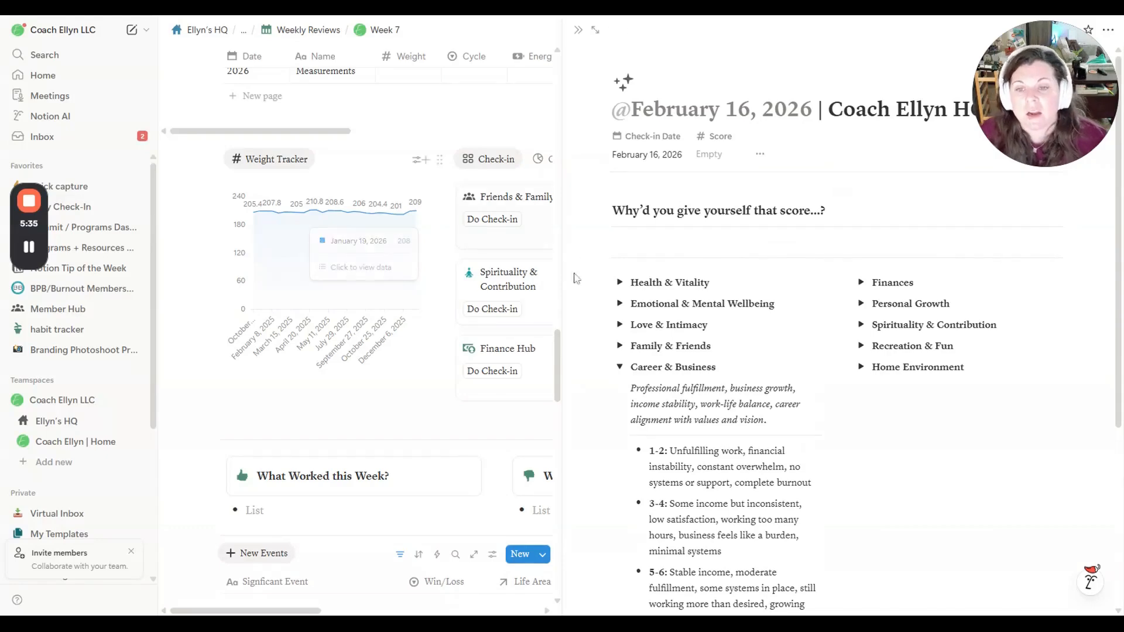
scroll(702, 322, down, 5)
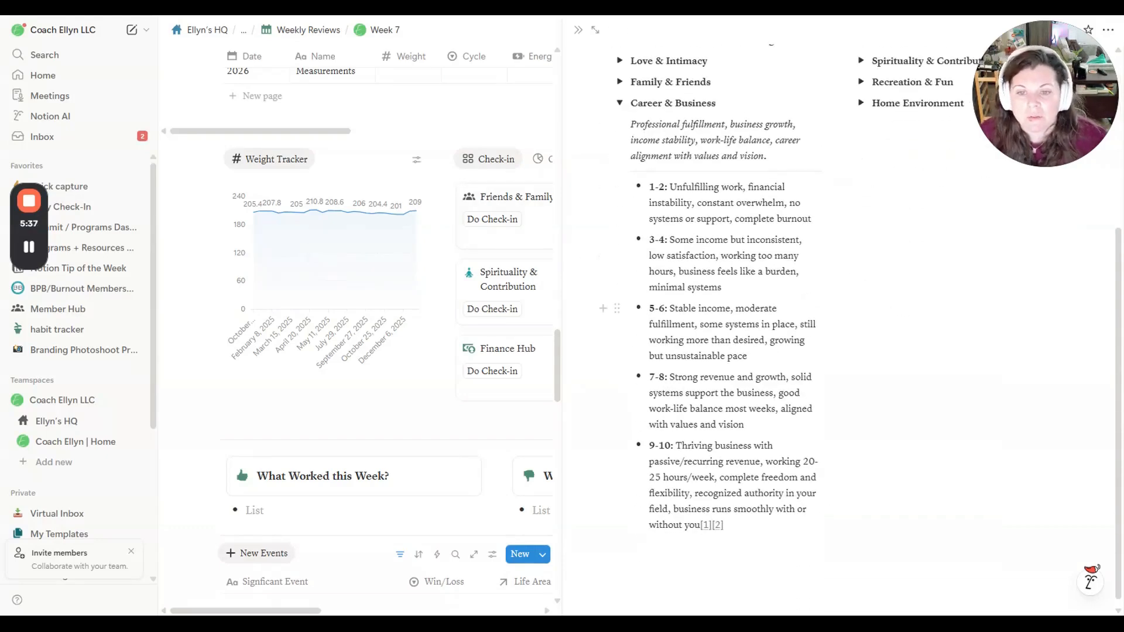
scroll(703, 316, up, 1)
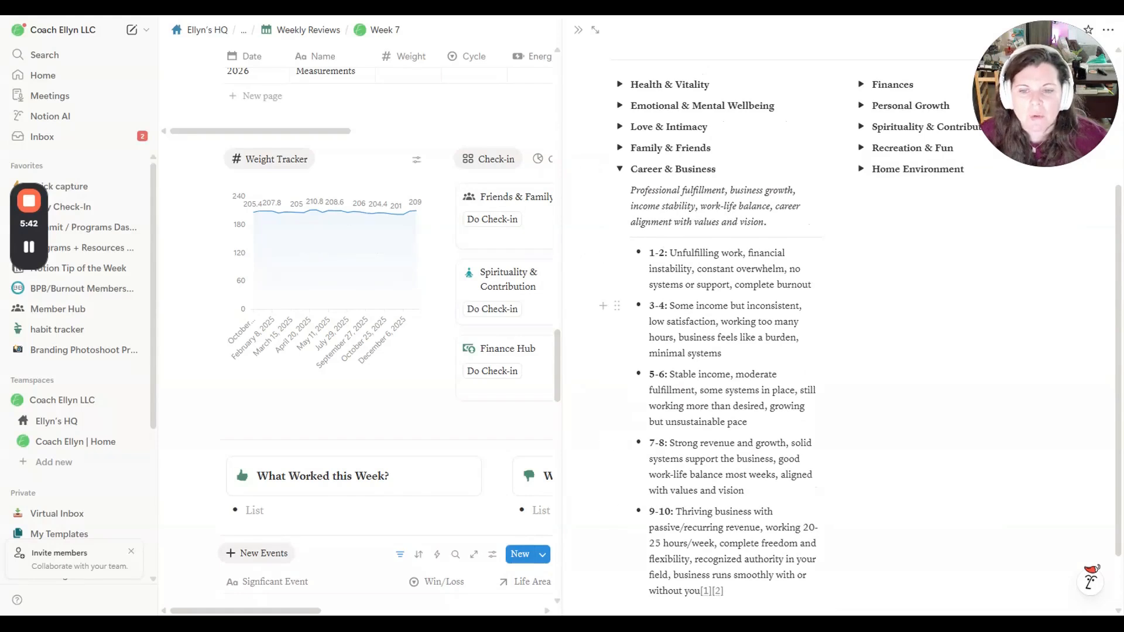
- Set the score of the Coach Ellyn HQ check-in to 5 and look over the Career & Business rating levels
scroll(716, 316, up, 4)
click(725, 157)
text(5)
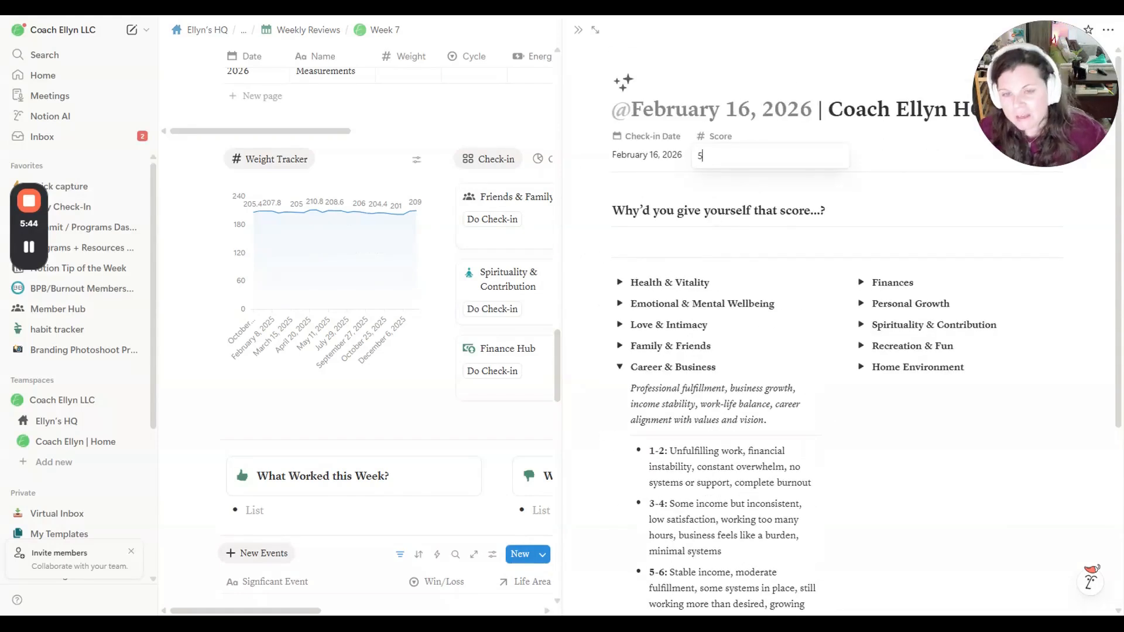
scroll(837, 352, down, 3)
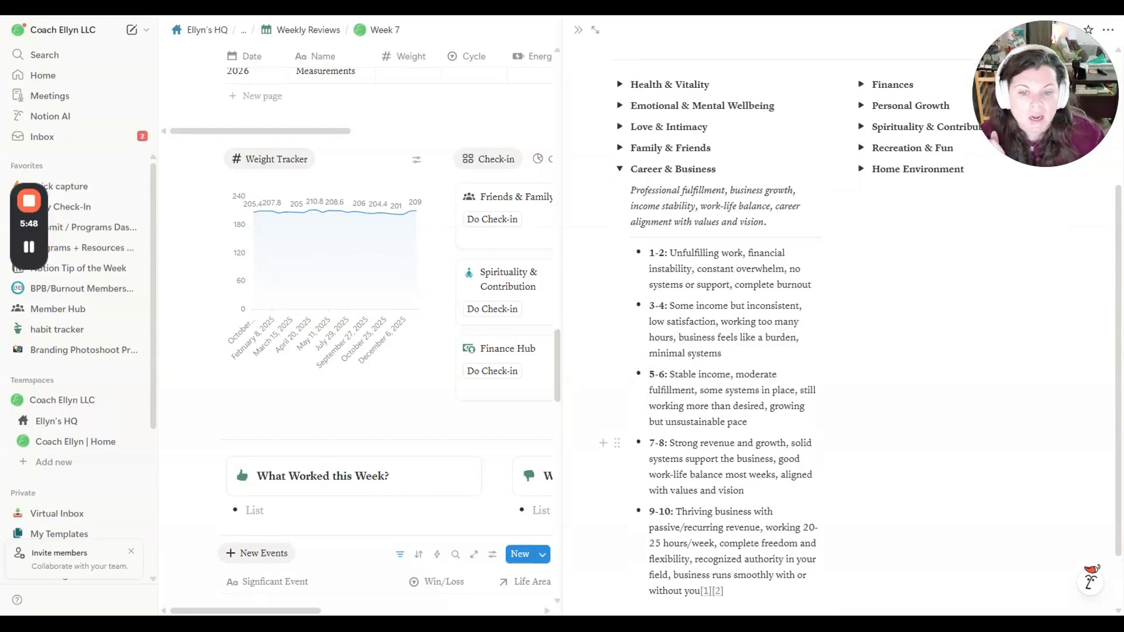
- Compare the 3-4 and 7-8 rating levels in the Career & Business scoring guide and return to the Week 7 review
drag(792, 443, 745, 490)
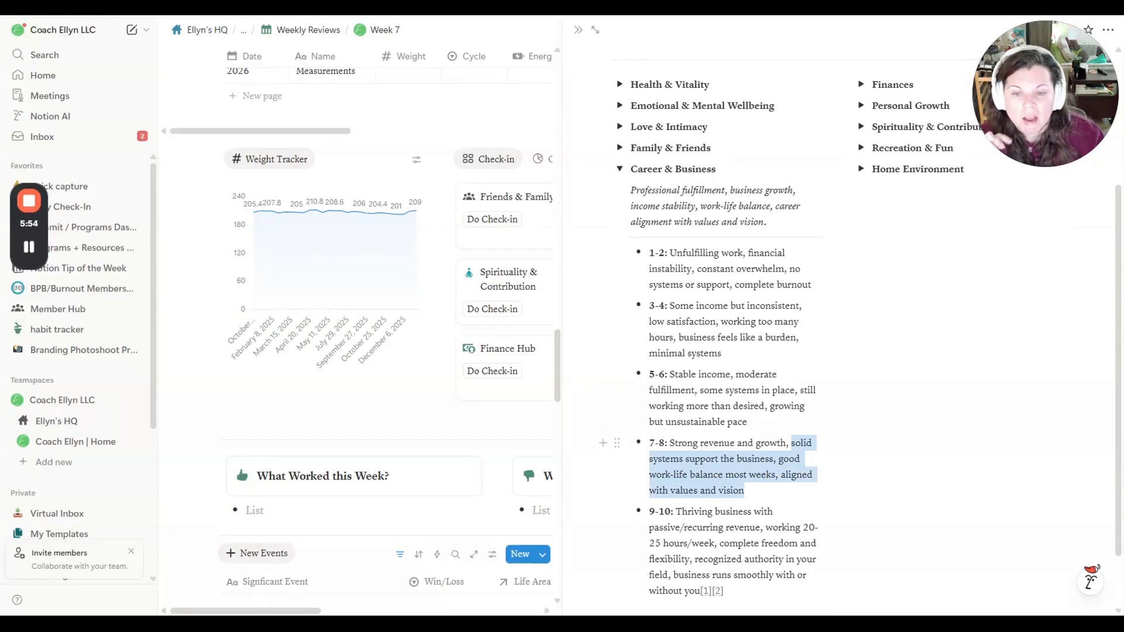
click(779, 459)
scroll(779, 459, down, 1)
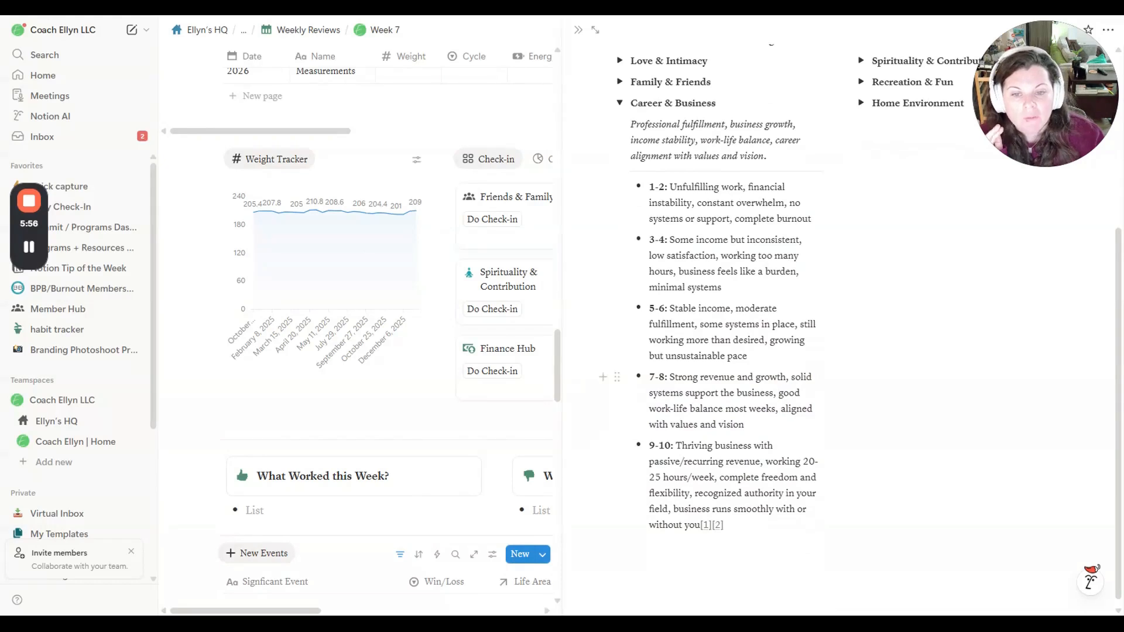
drag(790, 377, 745, 424)
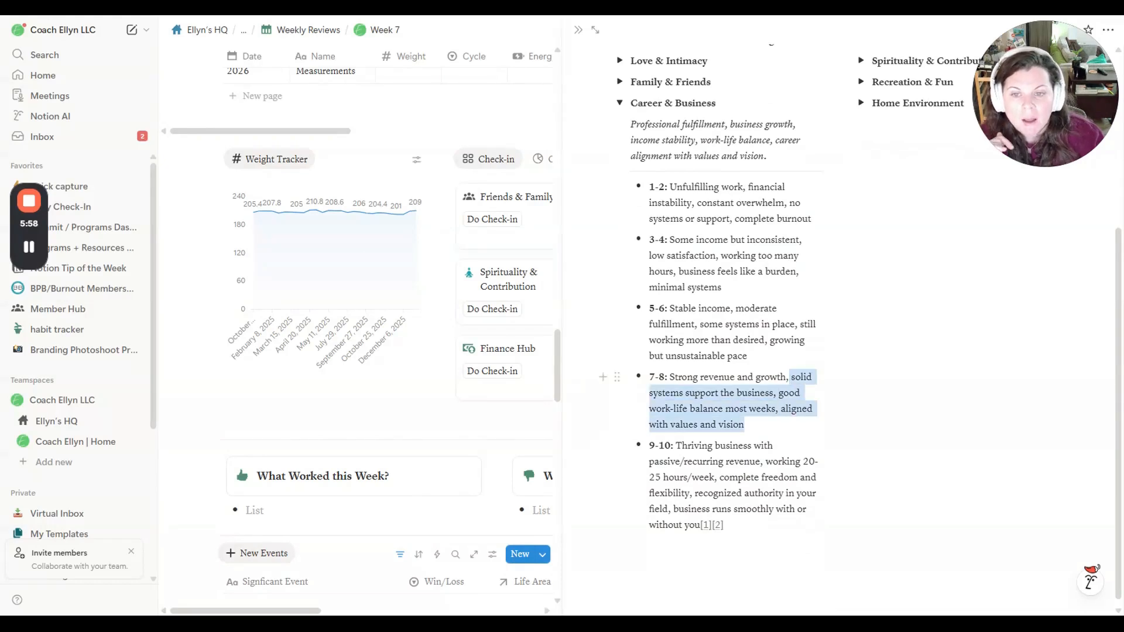
click(838, 345)
click(710, 256)
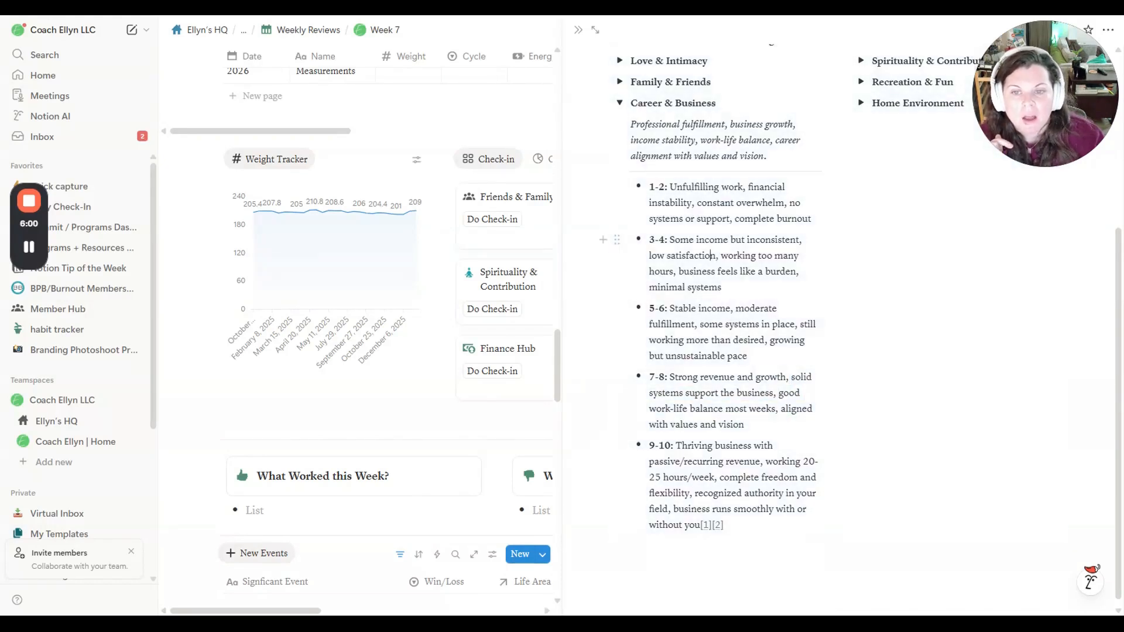
drag(670, 239, 734, 256)
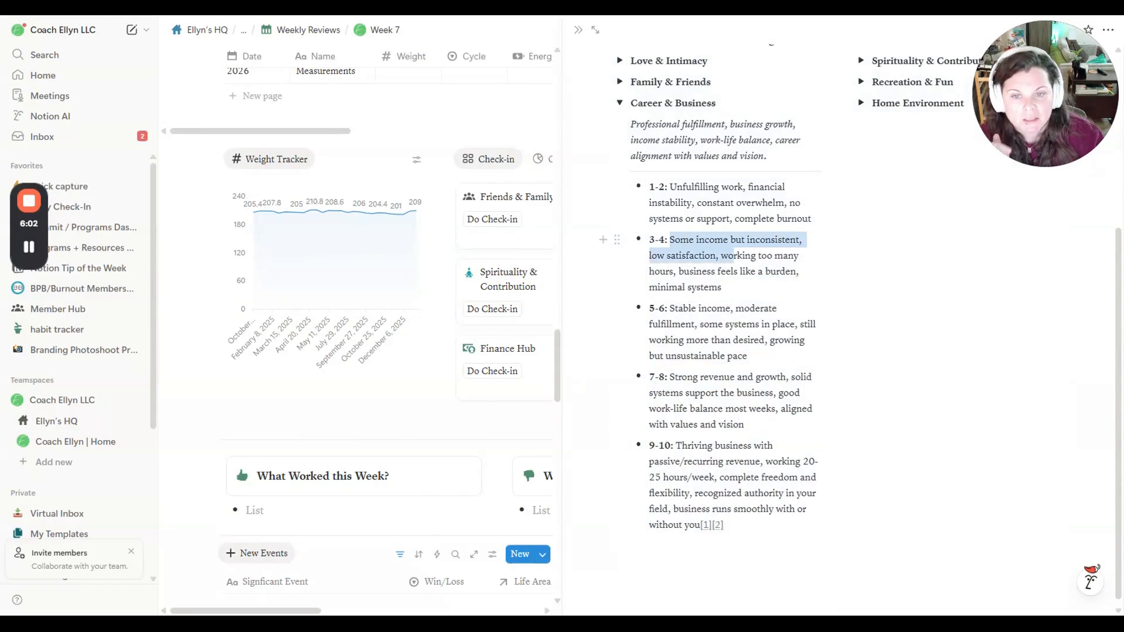
click(867, 351)
scroll(866, 352, up, 3)
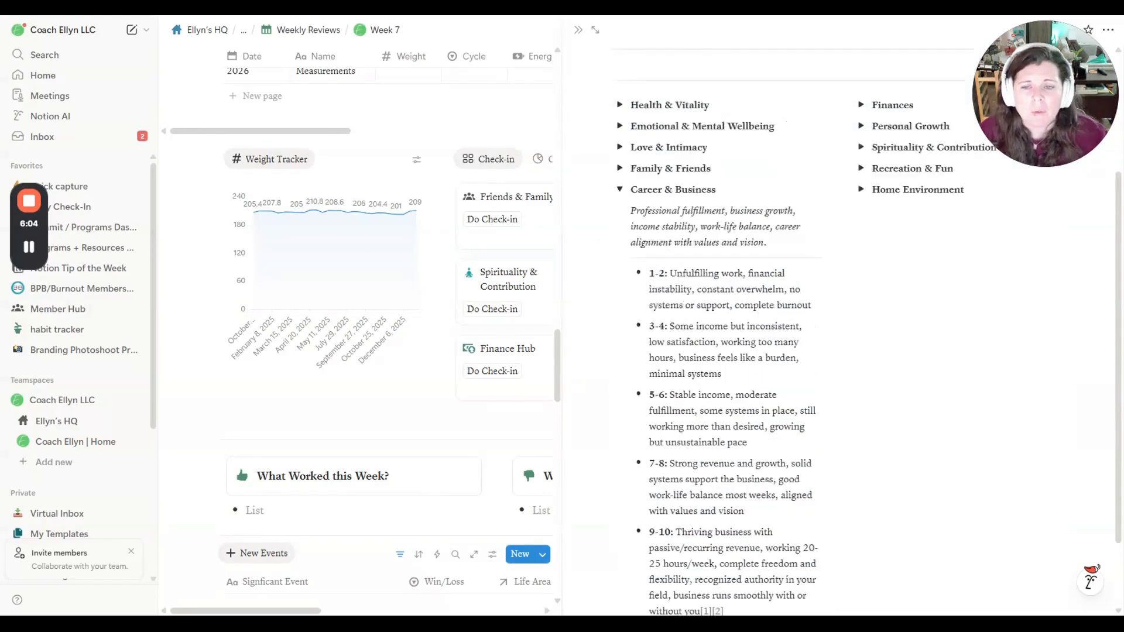
click(644, 176)
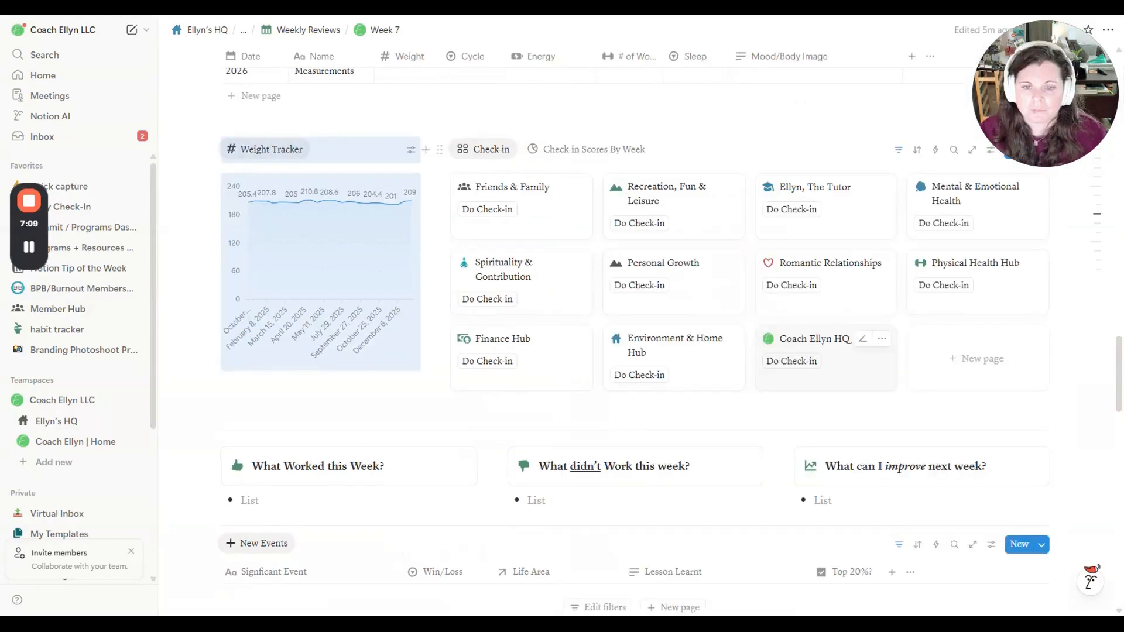
- Show the Check-in Scores By Week chart and look over the life area trends and the reflection sections below it
click(557, 157)
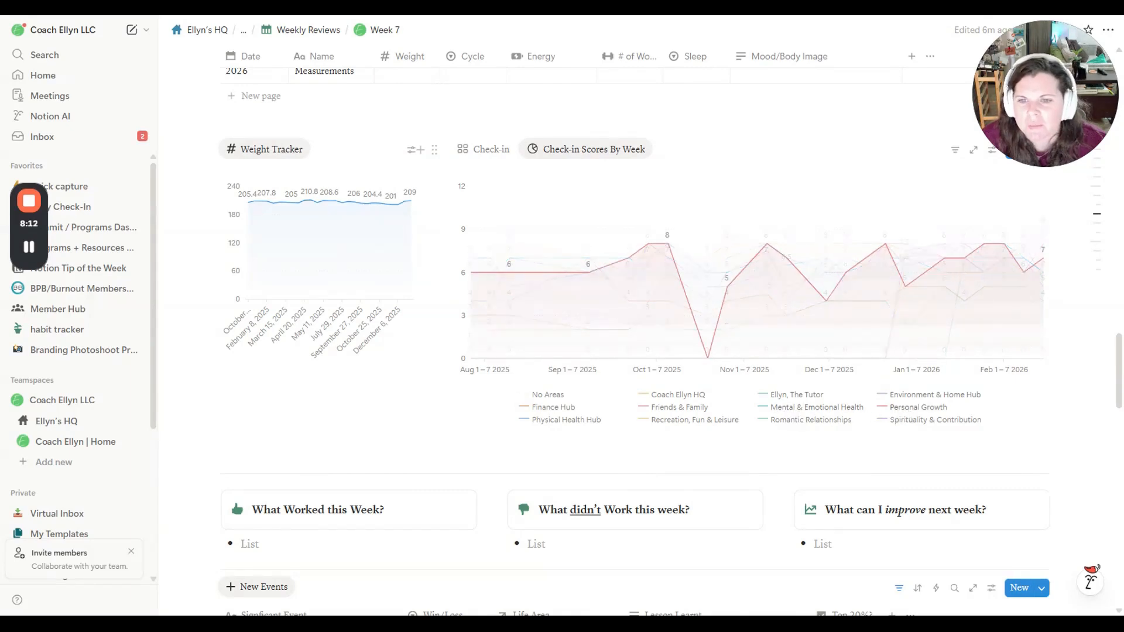
scroll(756, 328, down, 3)
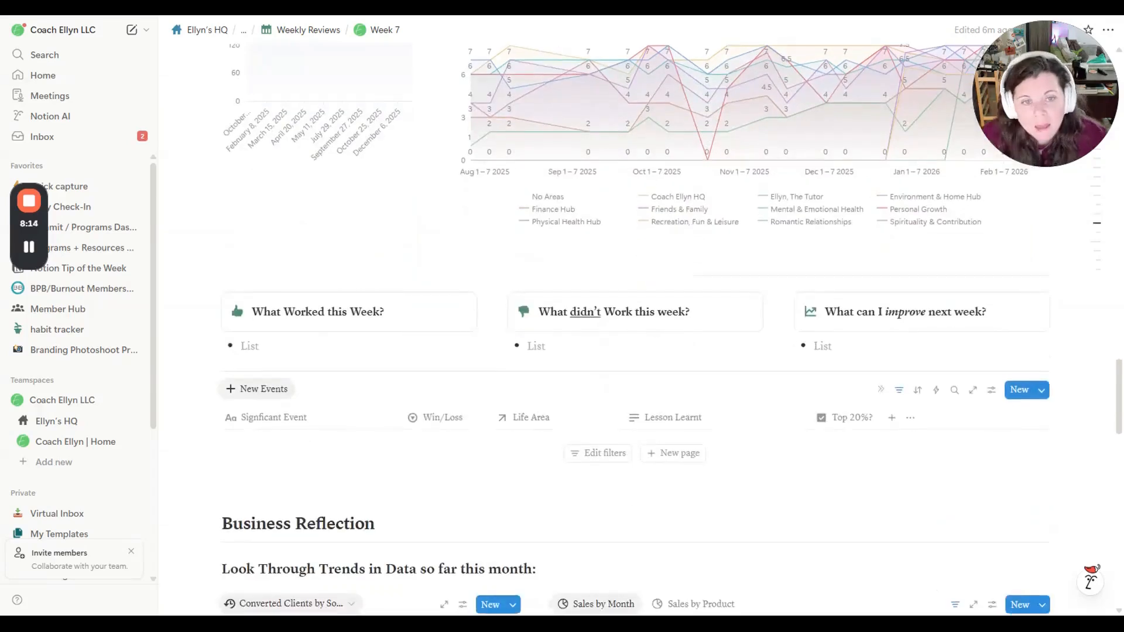
- Search the workspace for "Weekly Review" and open the Weekly Review GPT | Your Reflective Anchor page without the AI chat
click(1090, 582)
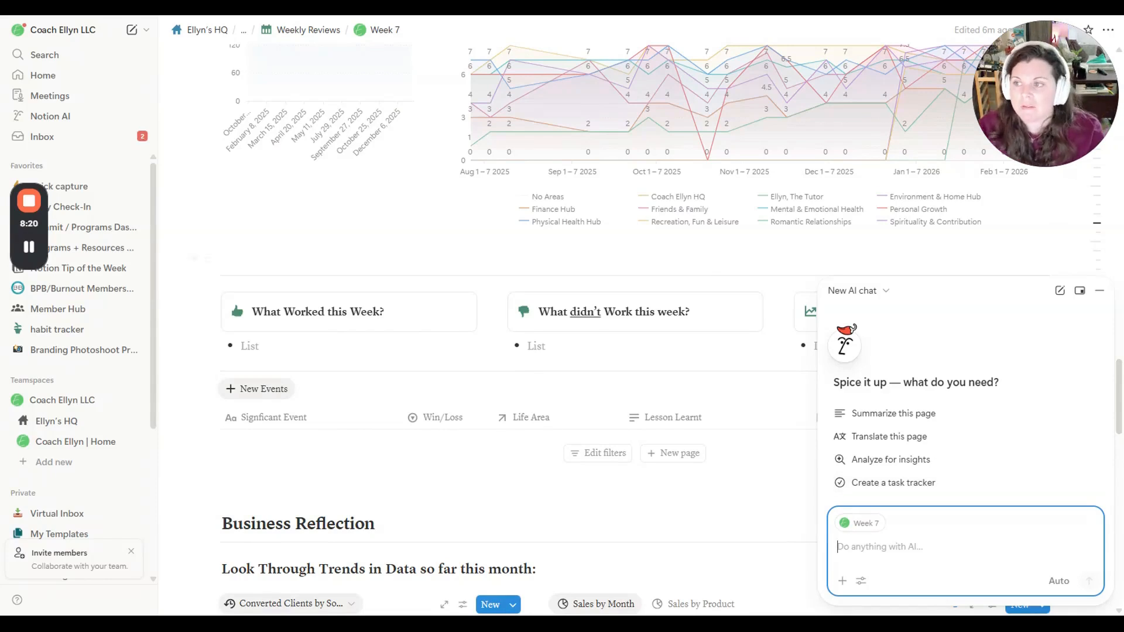
click(71, 61)
text(Weekly Review)
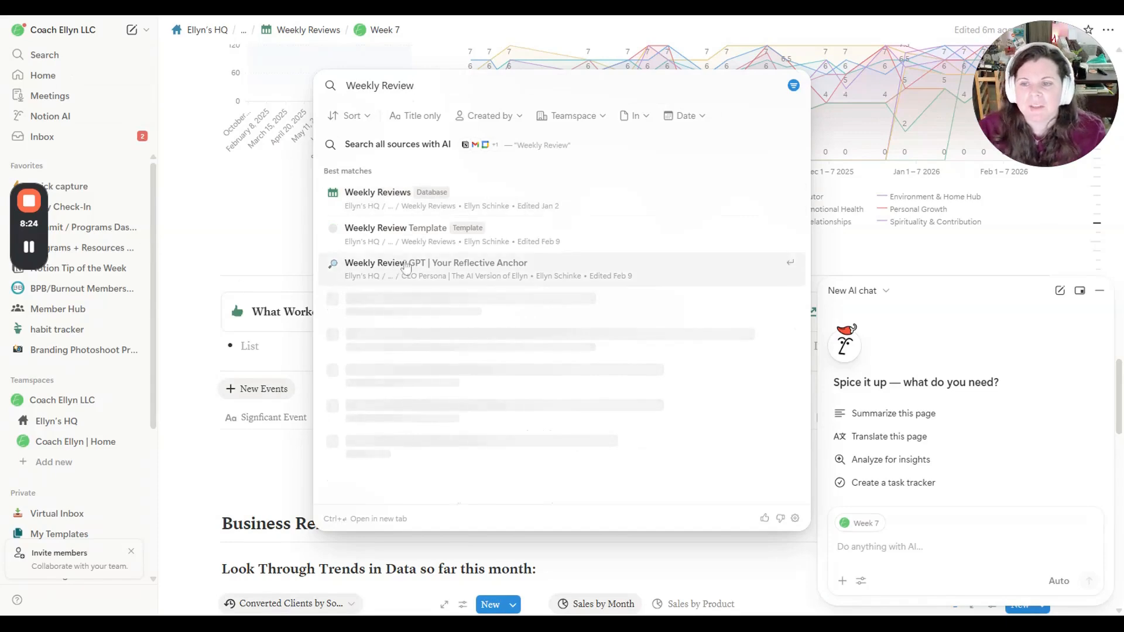
click(482, 273)
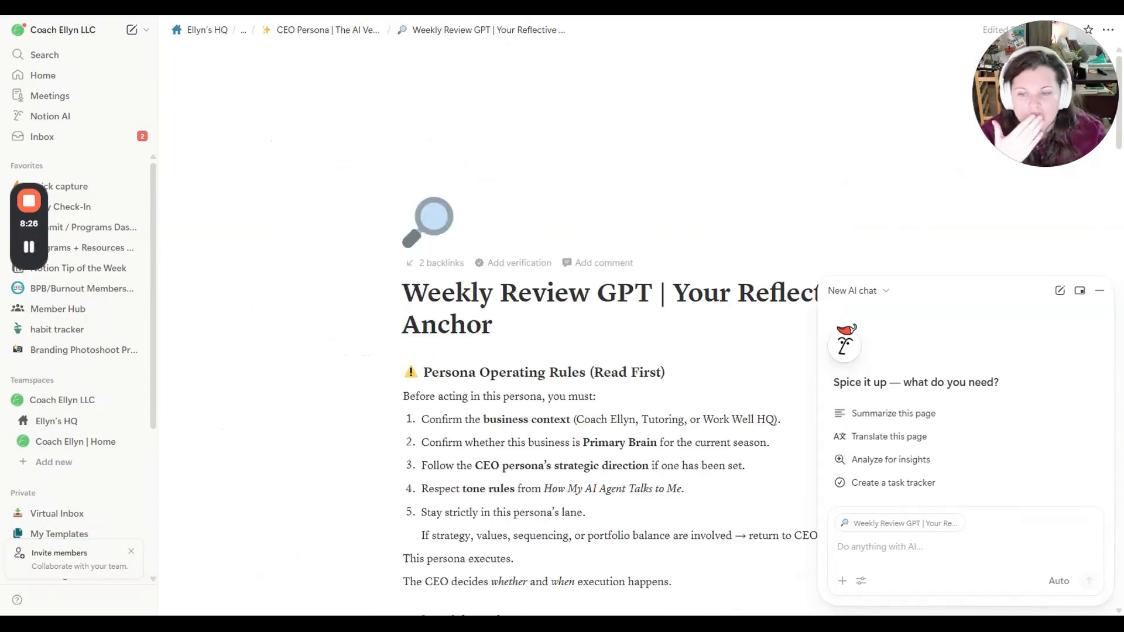
click(1099, 290)
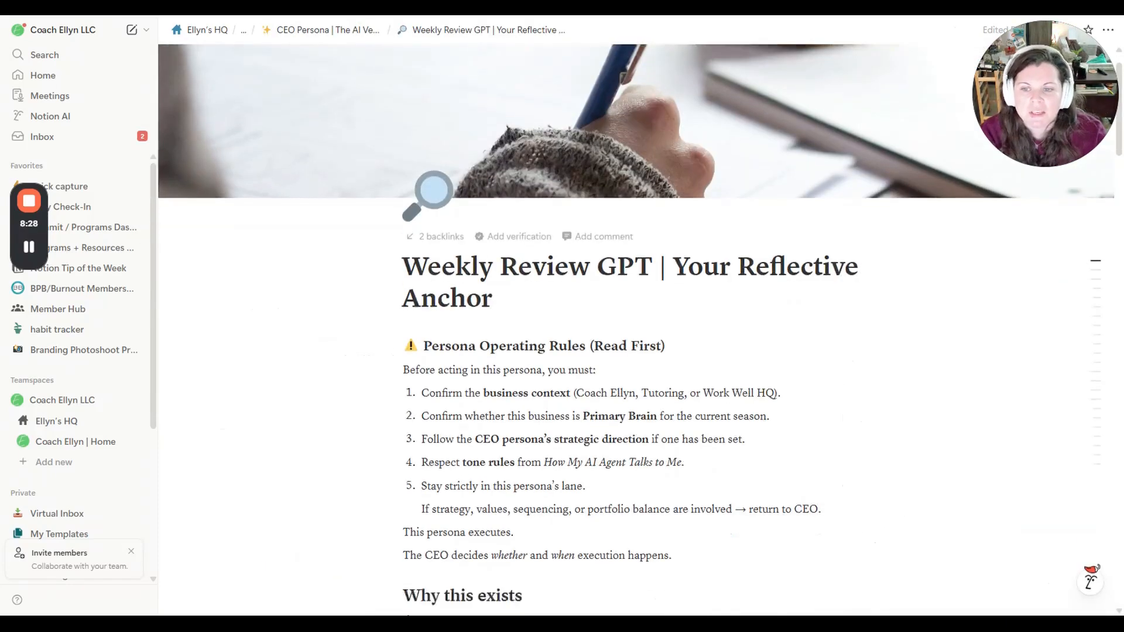
- Read the operating rules and the Step 1 list of sources the Weekly Review GPT gathers, including the timeframe and journal entries
scroll(636, 328, down, 4)
scroll(636, 328, down, 8)
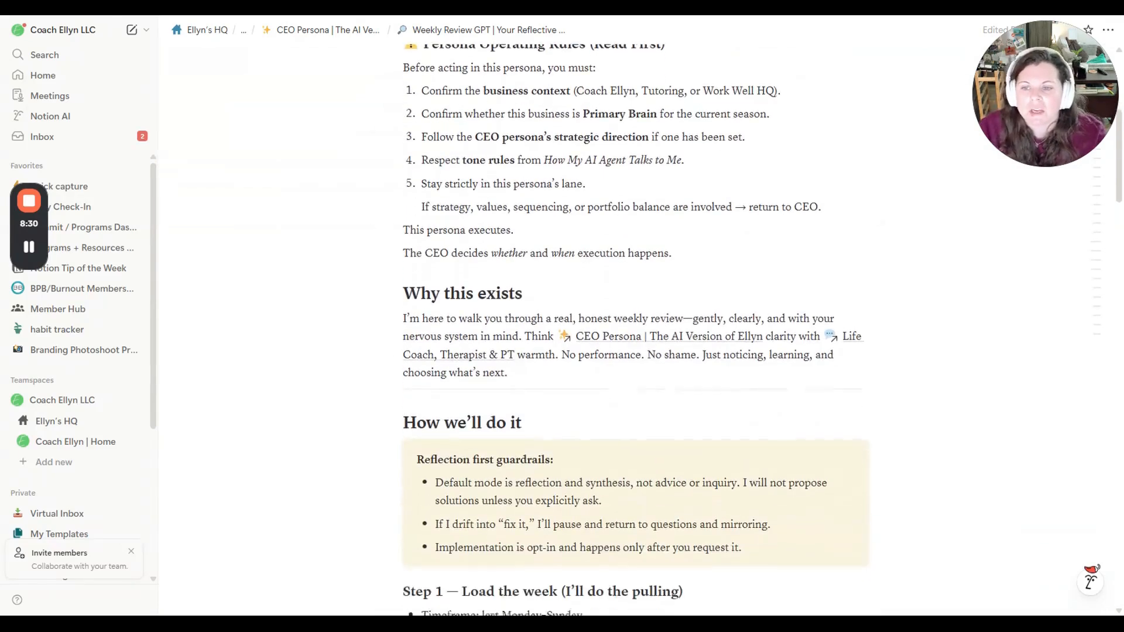
scroll(636, 327, down, 2)
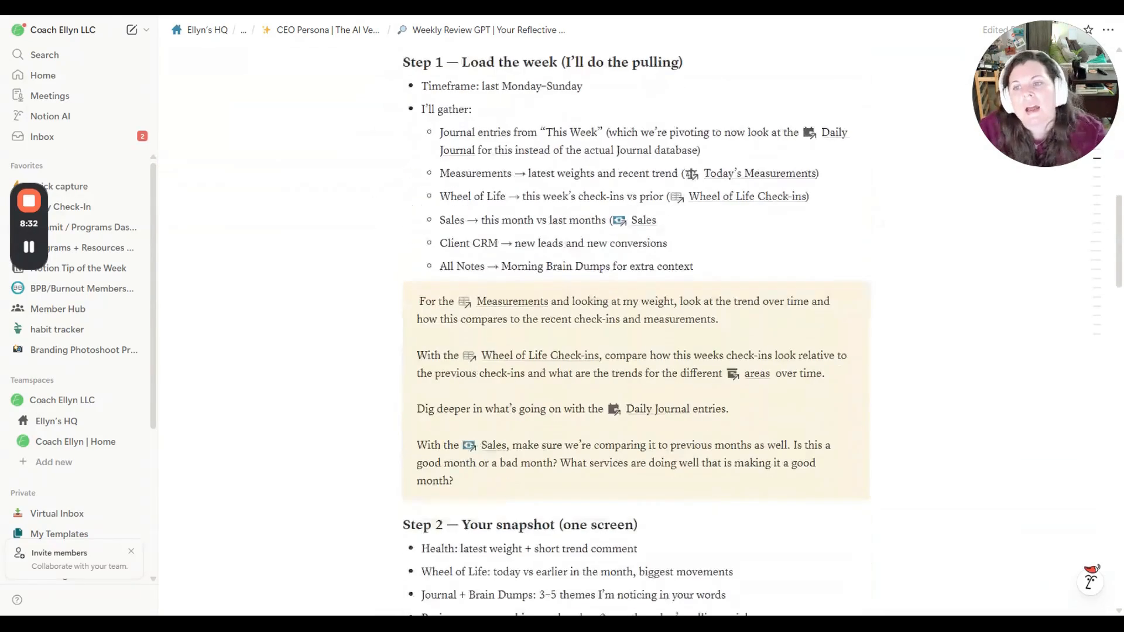
scroll(636, 327, up, 1)
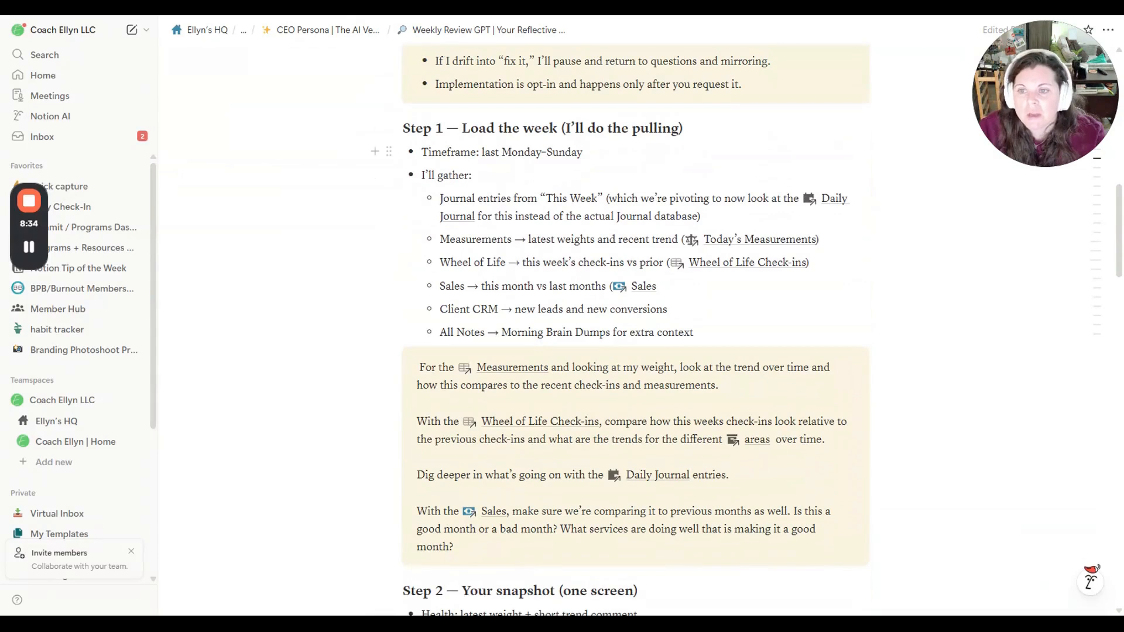
drag(421, 151, 472, 175)
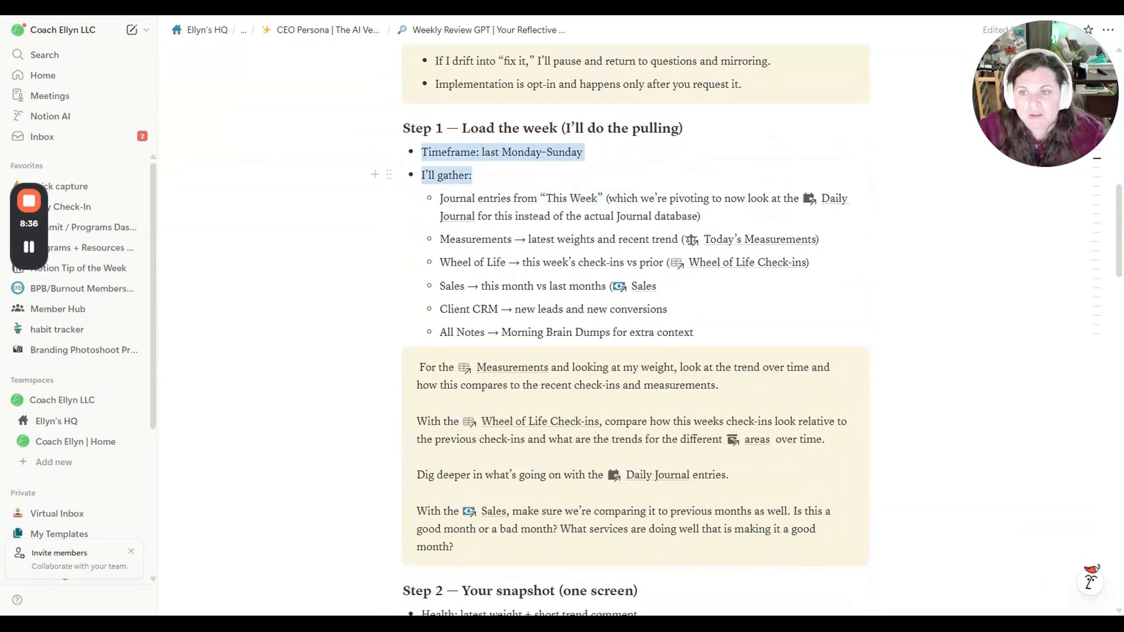
triple_click(525, 199)
click(512, 199)
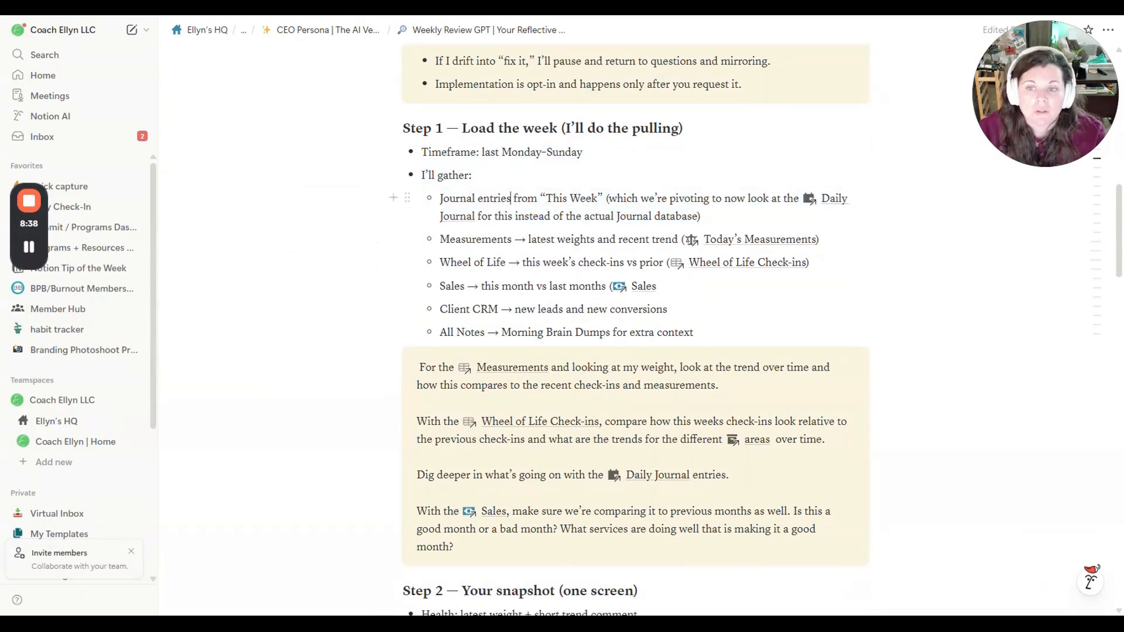
- In the Step 1 list, close the parenthesis after Sales and add page links to Client CRM and all notes (database) on their items
click(820, 215)
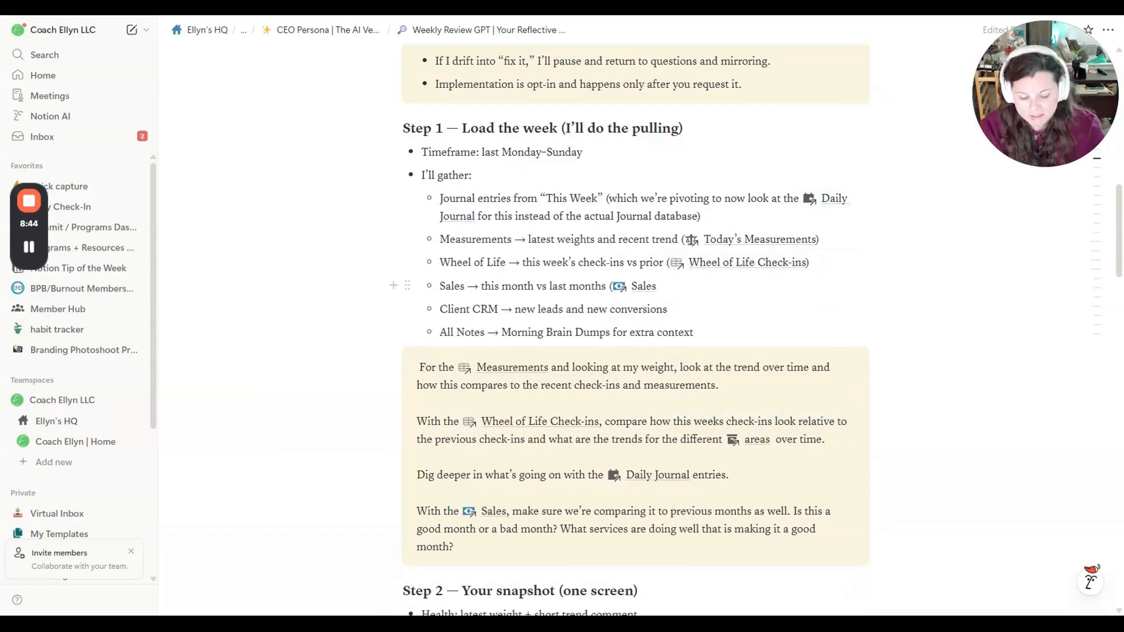
text()_)
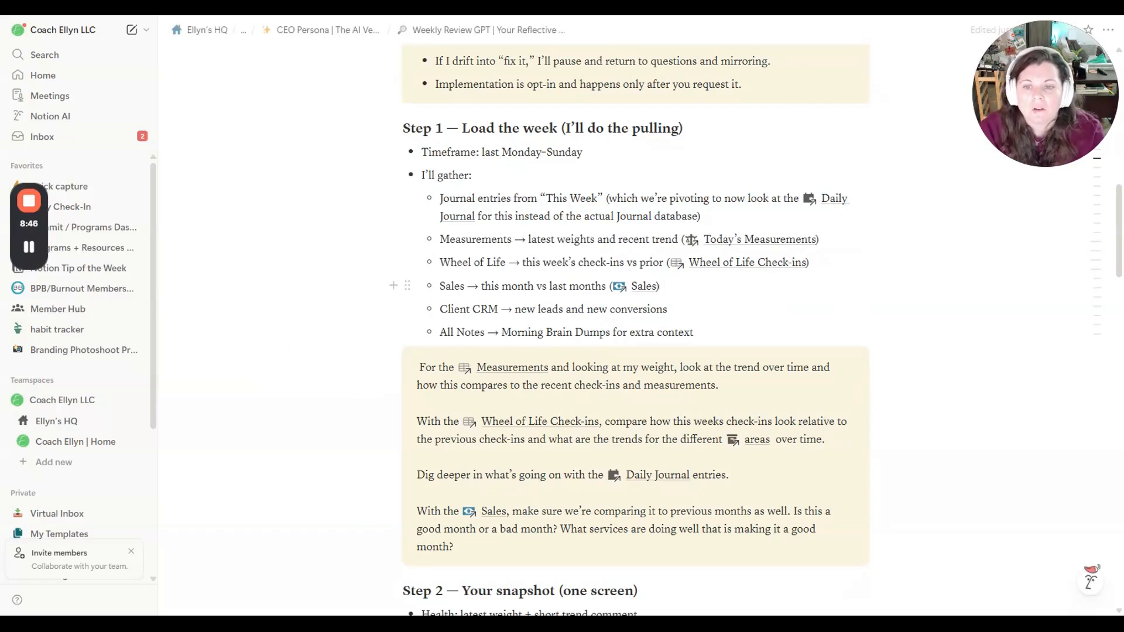
click(668, 309)
text(@C)
text(lient)
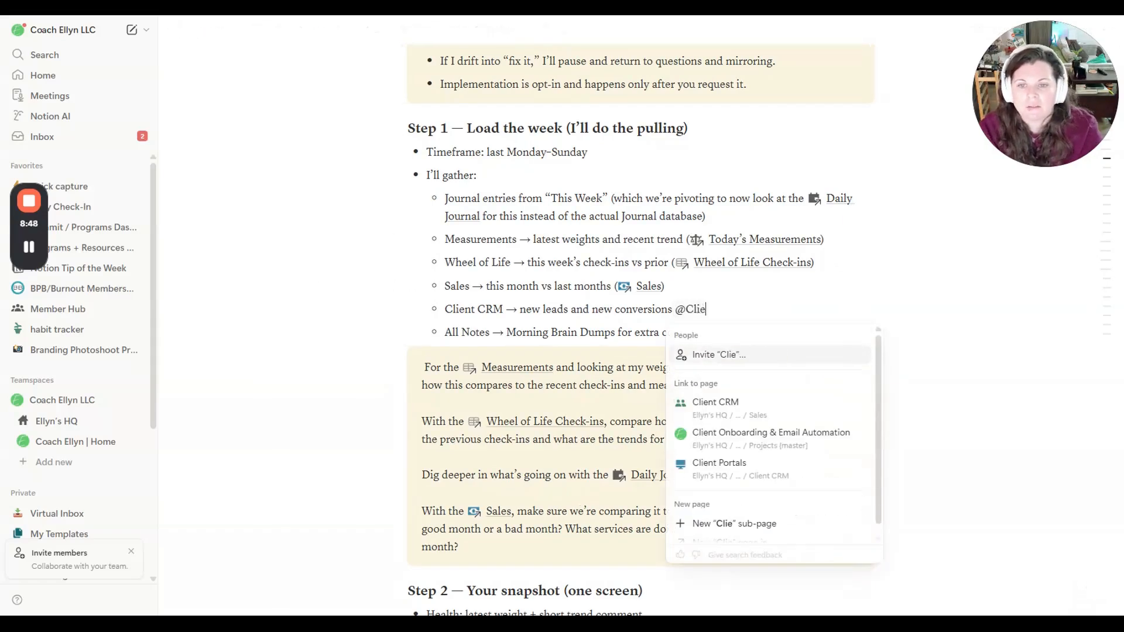
key(Return)
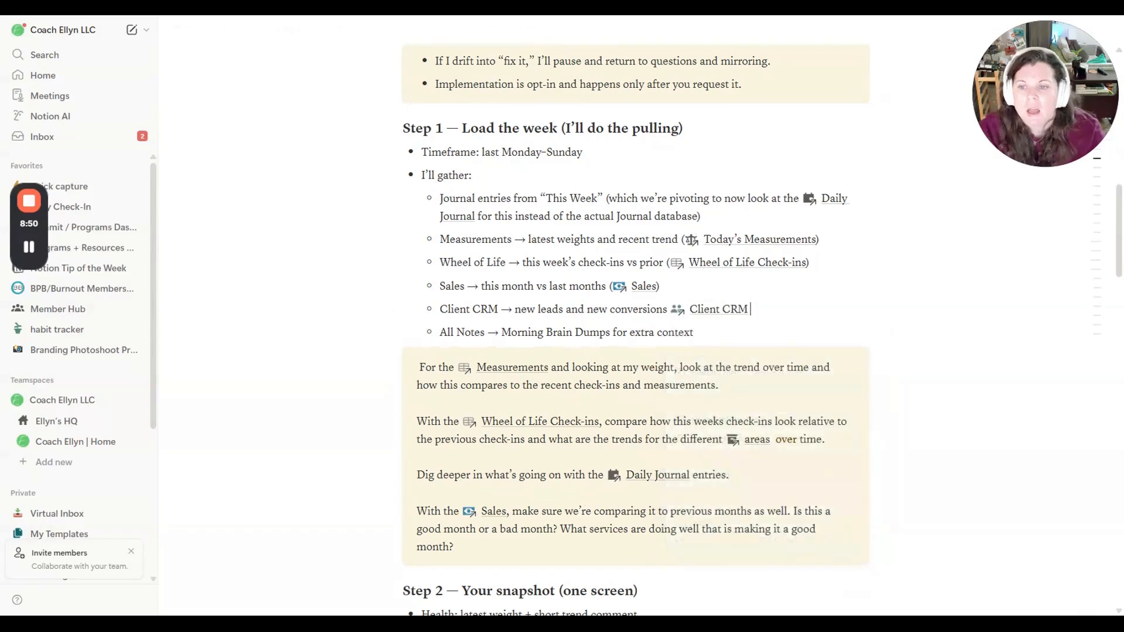
text(- @all notes)
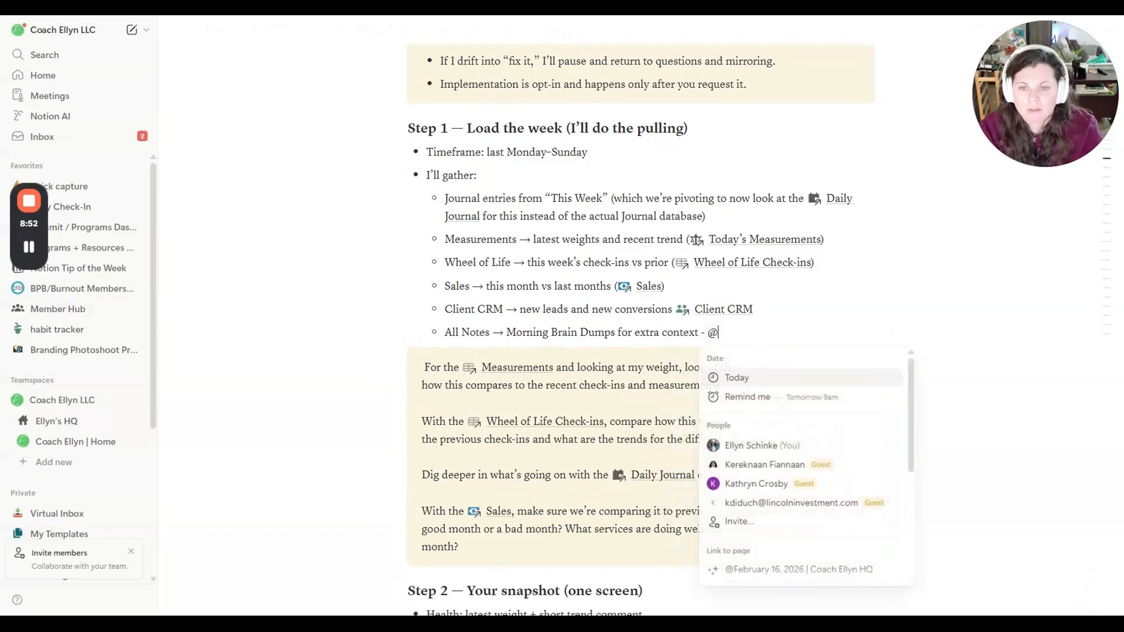
key(Return)
- Read the highlighted instructions on Measurements, Wheel of Life Check-ins, Daily Journal and Sales, and look over Steps 2 and 3
scroll(618, 235, down, 2)
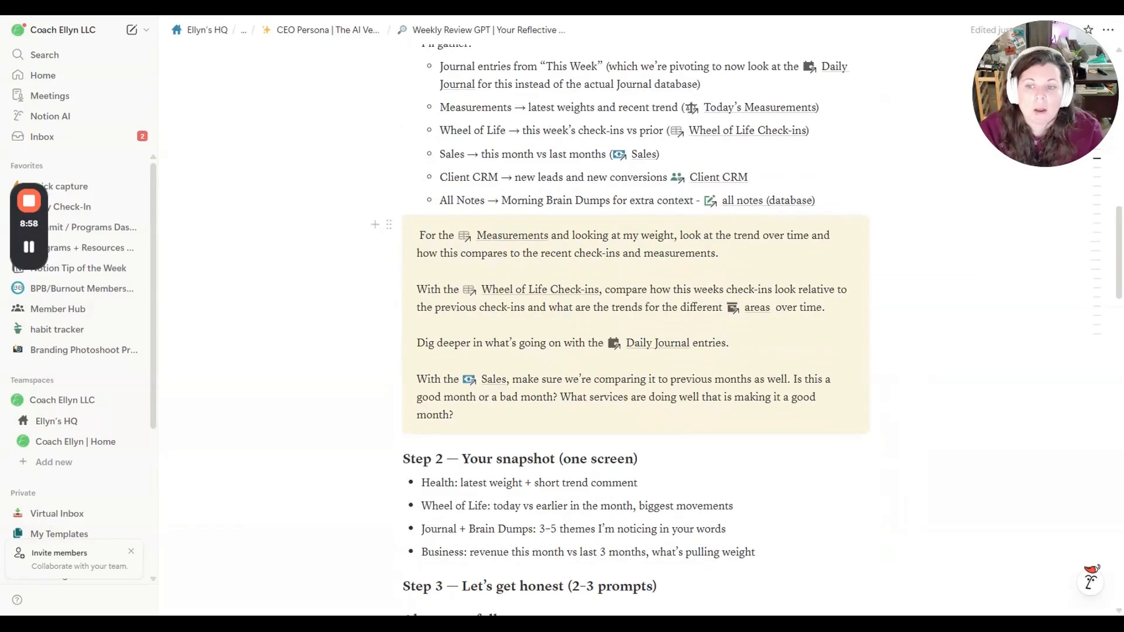
drag(455, 414, 417, 234)
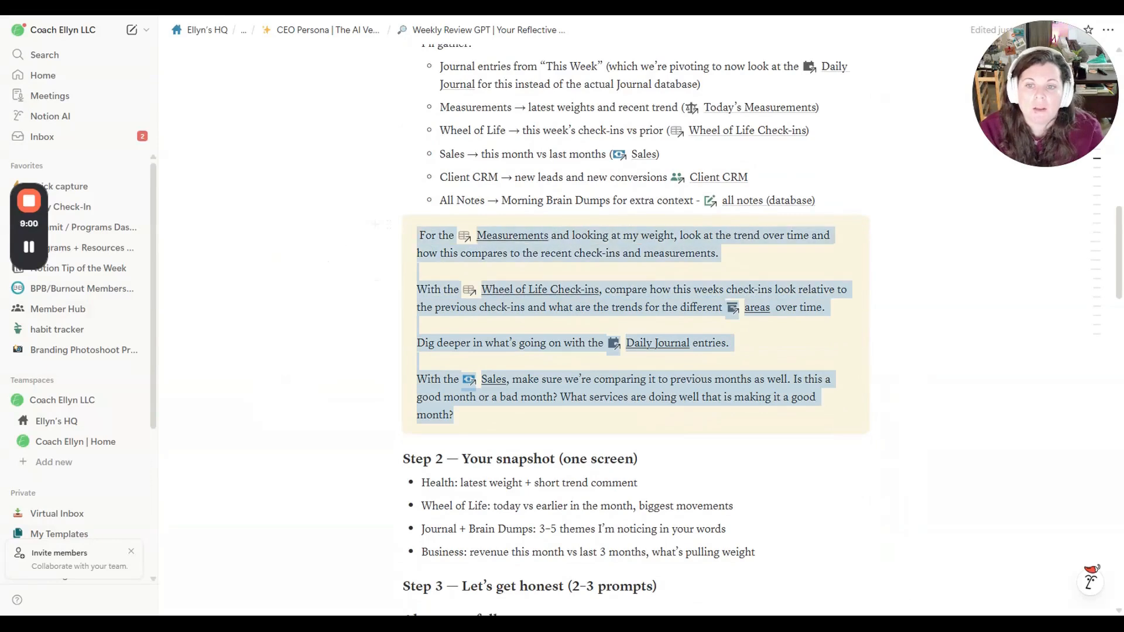
click(649, 236)
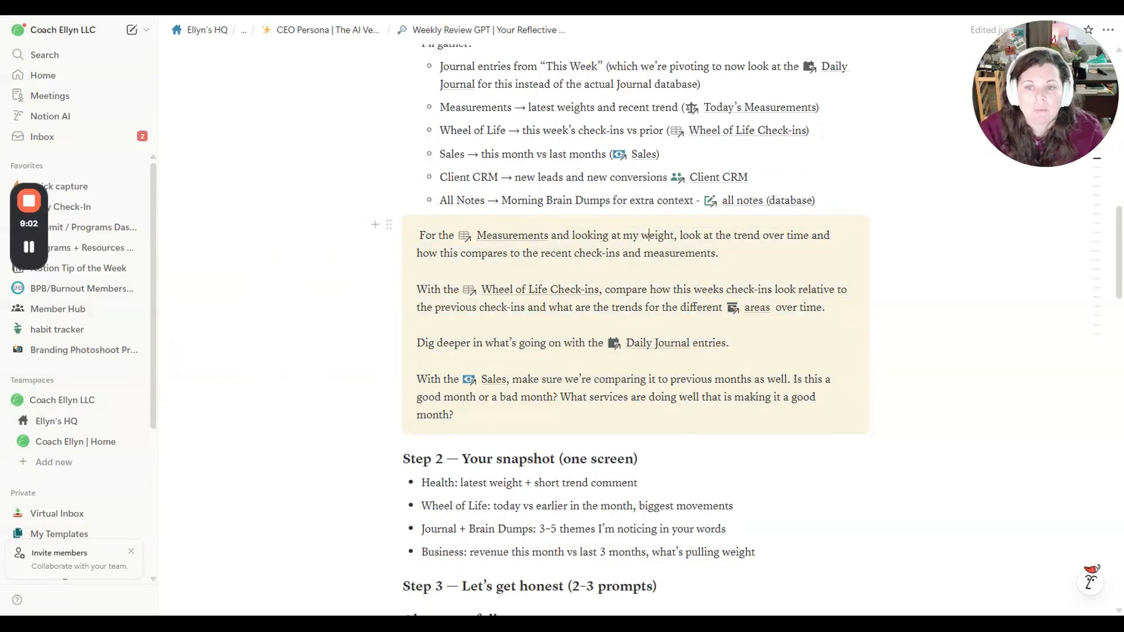
drag(605, 289, 826, 308)
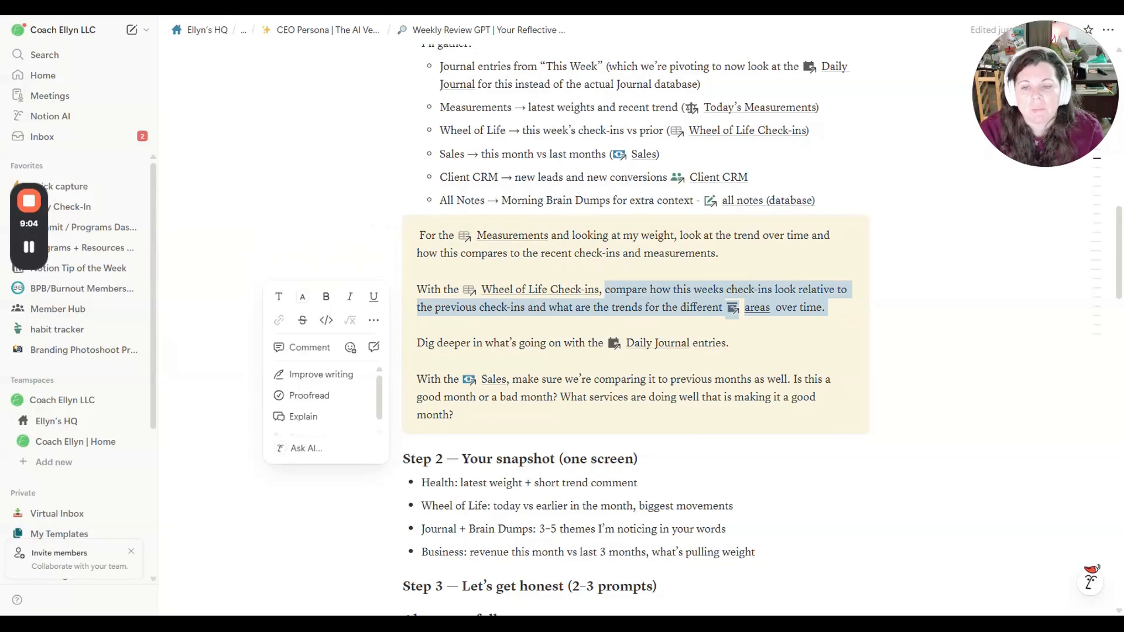
scroll(636, 293, down, 1)
triple_click(523, 277)
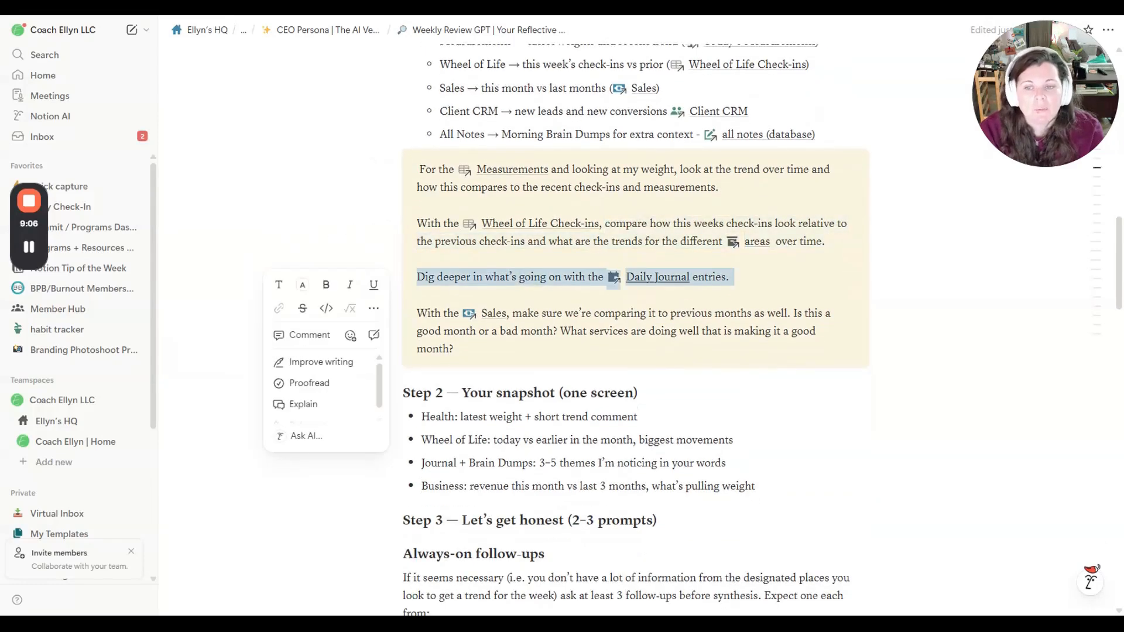
click(543, 331)
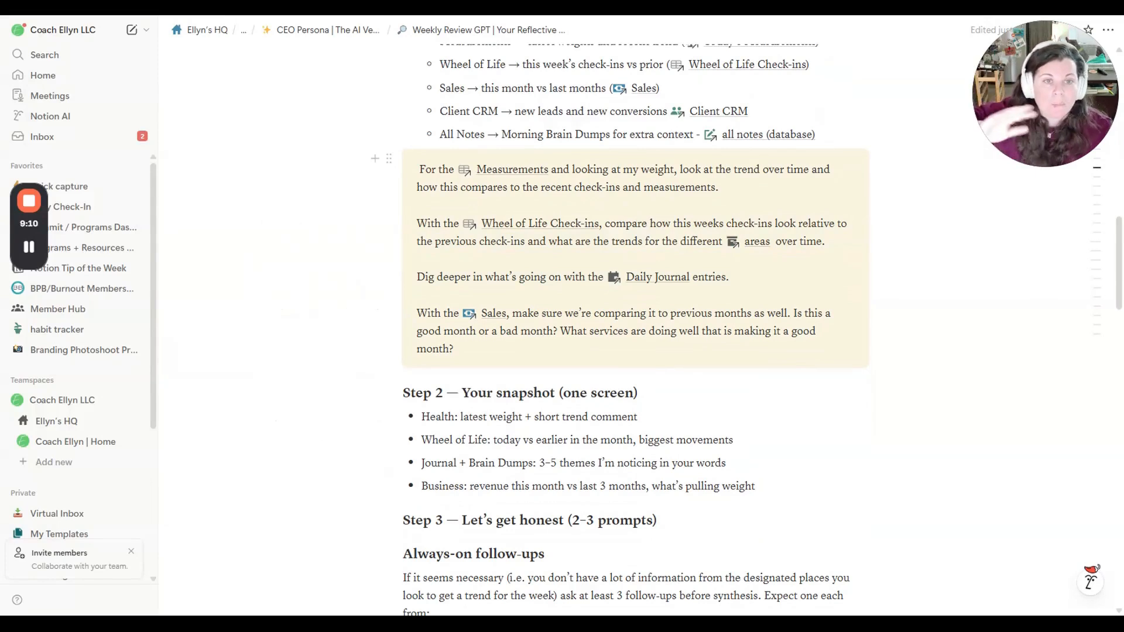
mouse_move(660, 281)
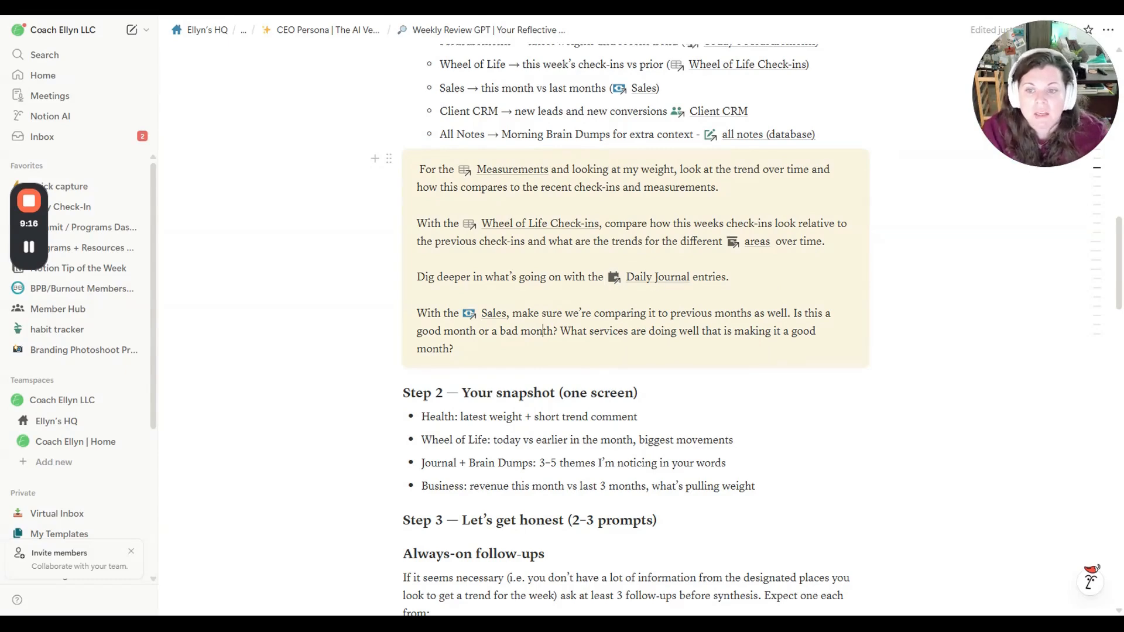
triple_click(511, 313)
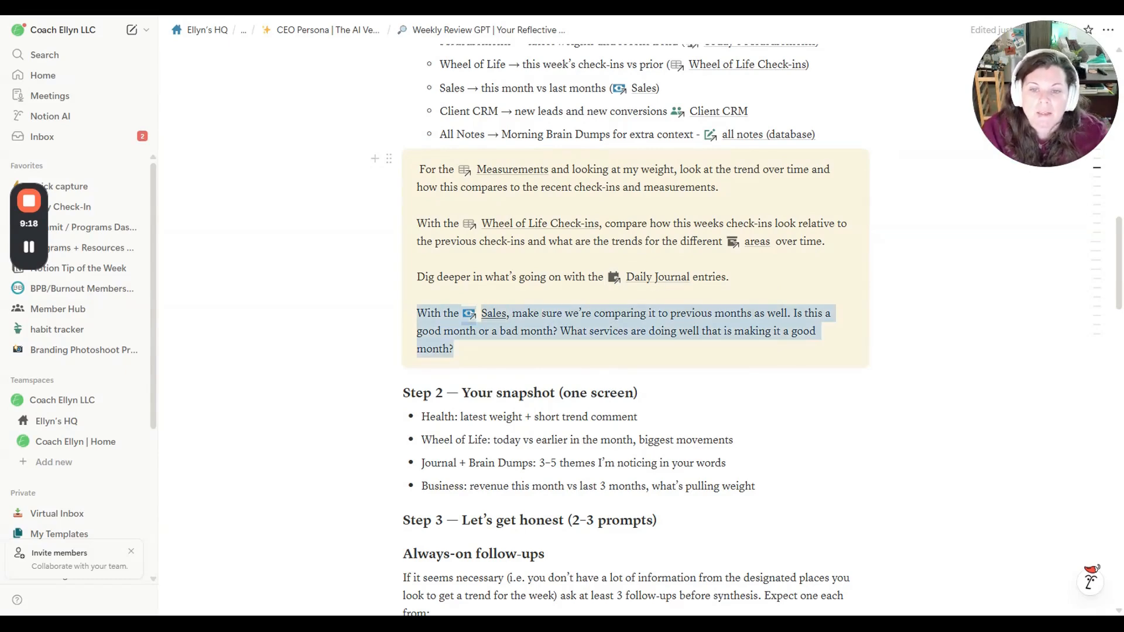
click(571, 331)
scroll(571, 331, down, 3)
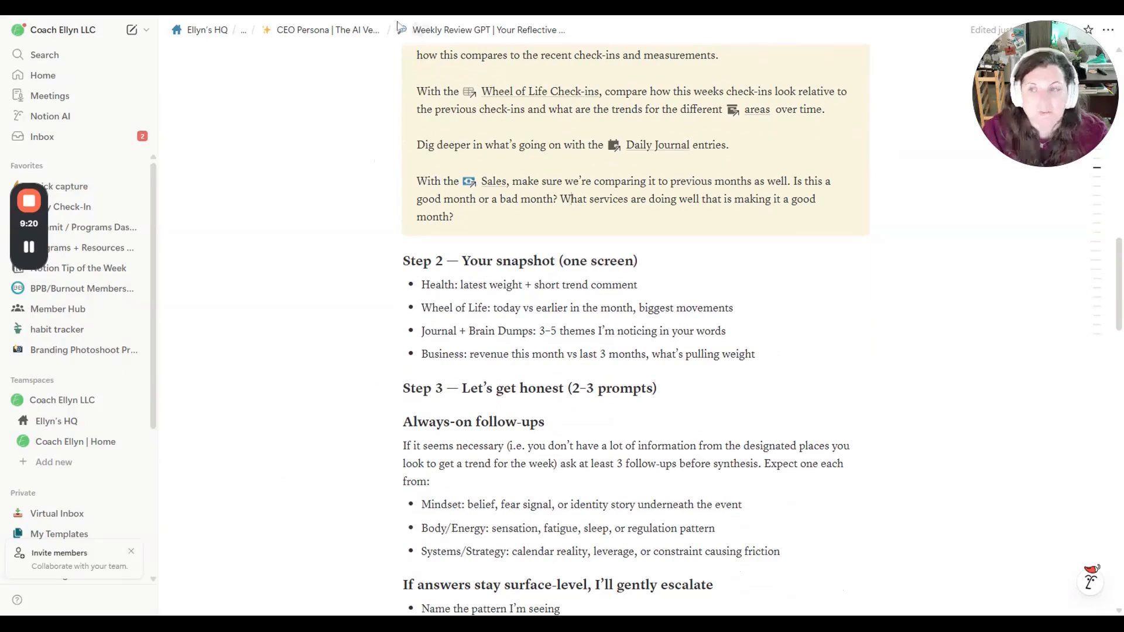
- Return to the Week 7 page and ask the AI chat to act as the linked Weekly Review GPT and analyze last week according to its directions
key(ctrl+[)
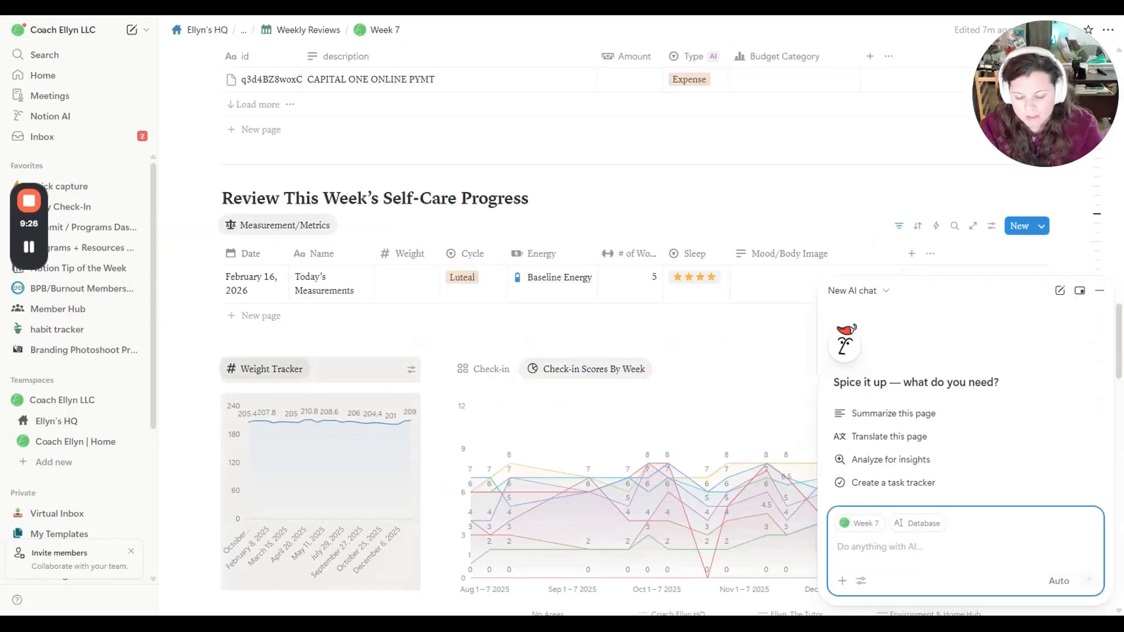
text(Act as my @)
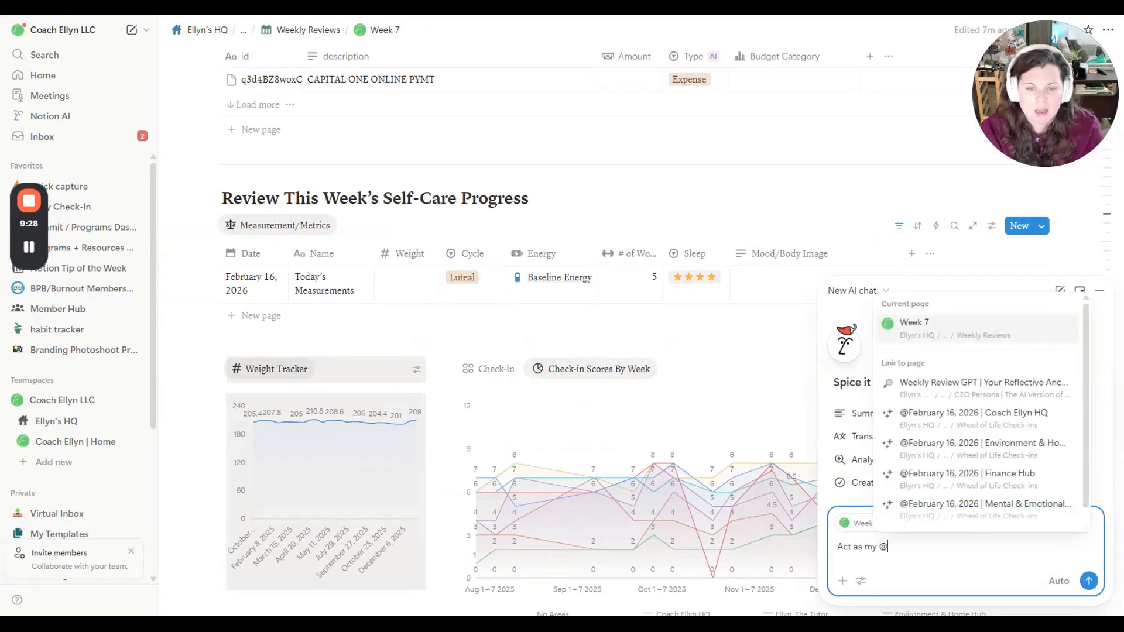
text(Weekly Rev i)
key(Down)
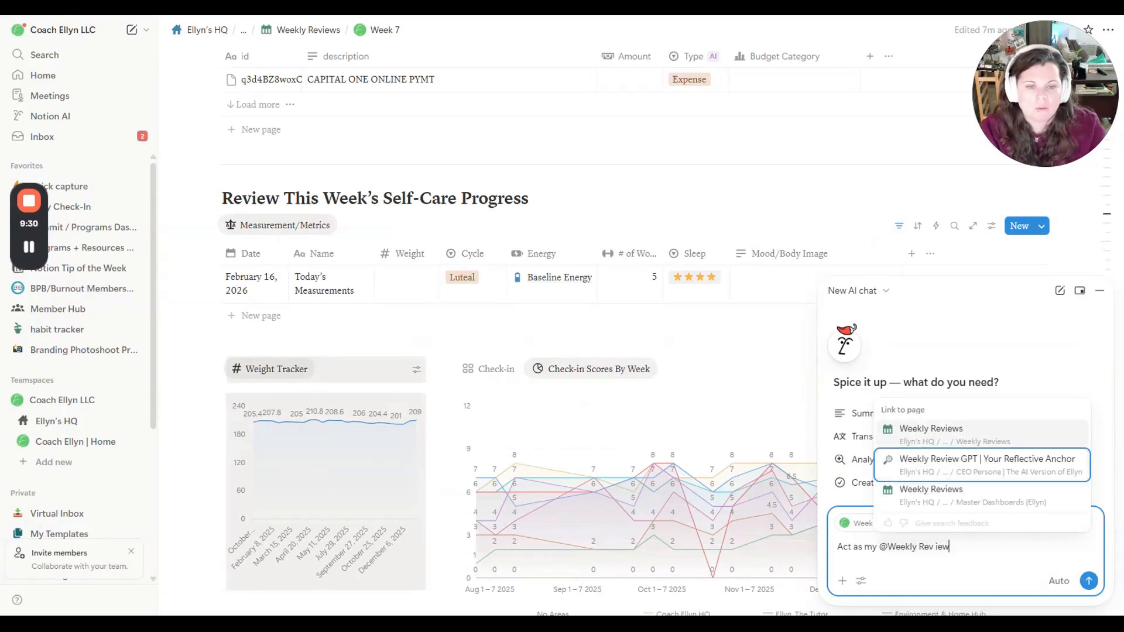
key(Return)
text(and analy)
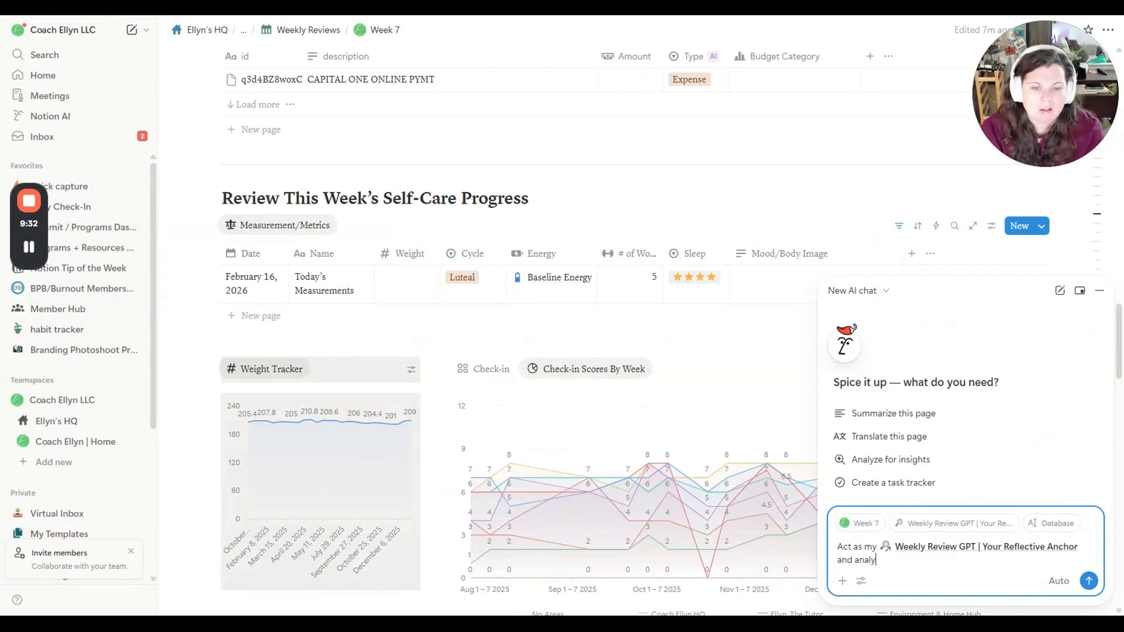
text(ze my last week acco)
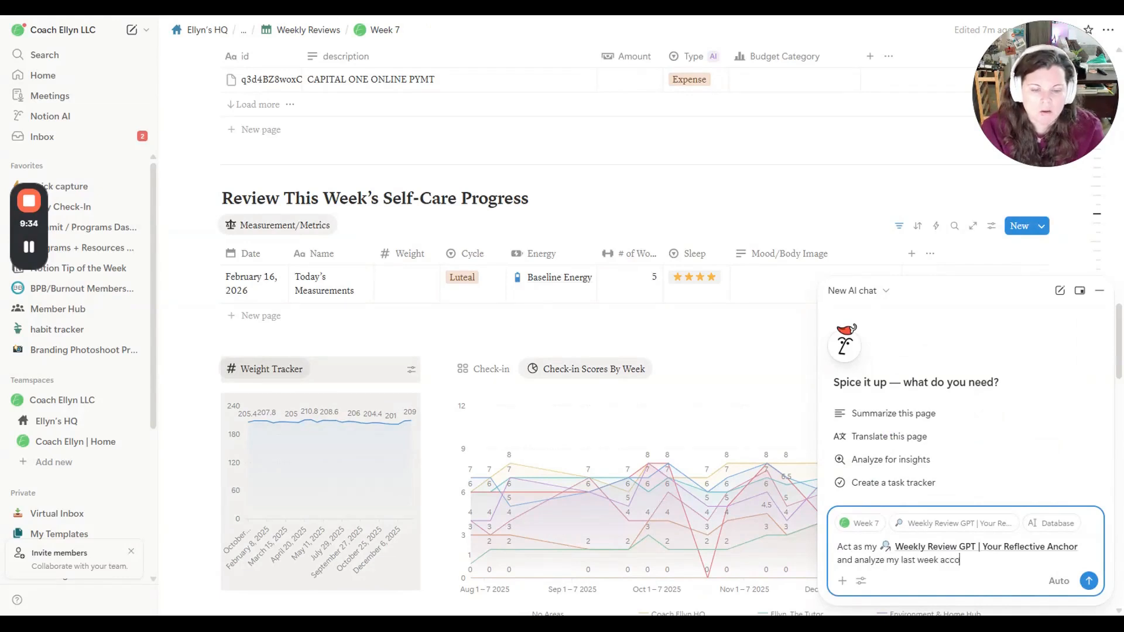
text(rding to your directions)
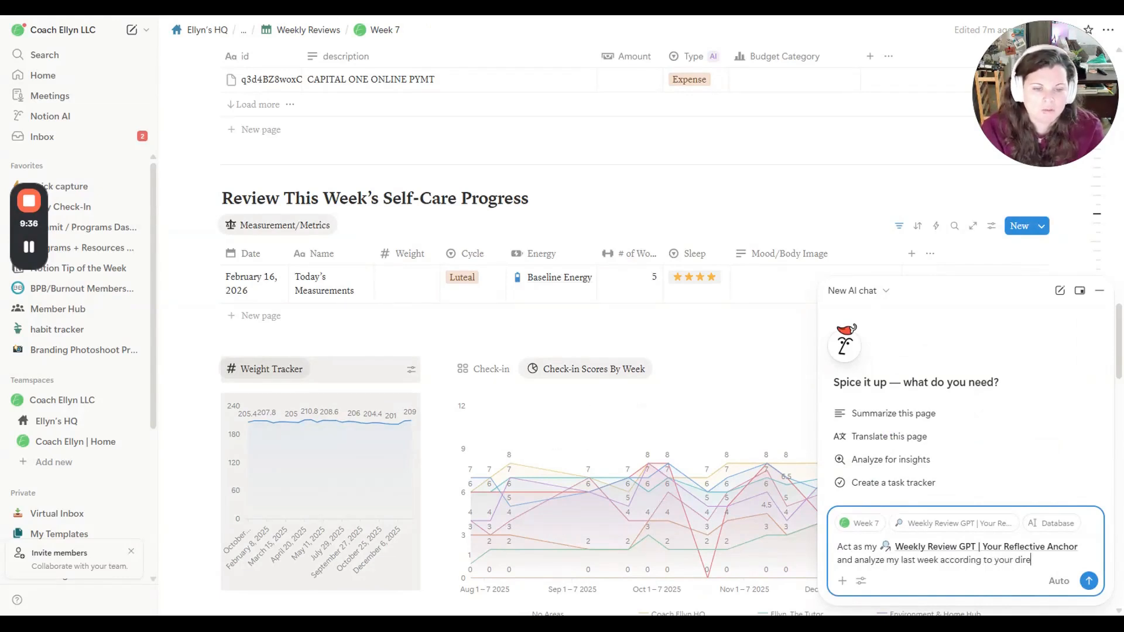
key(Return)
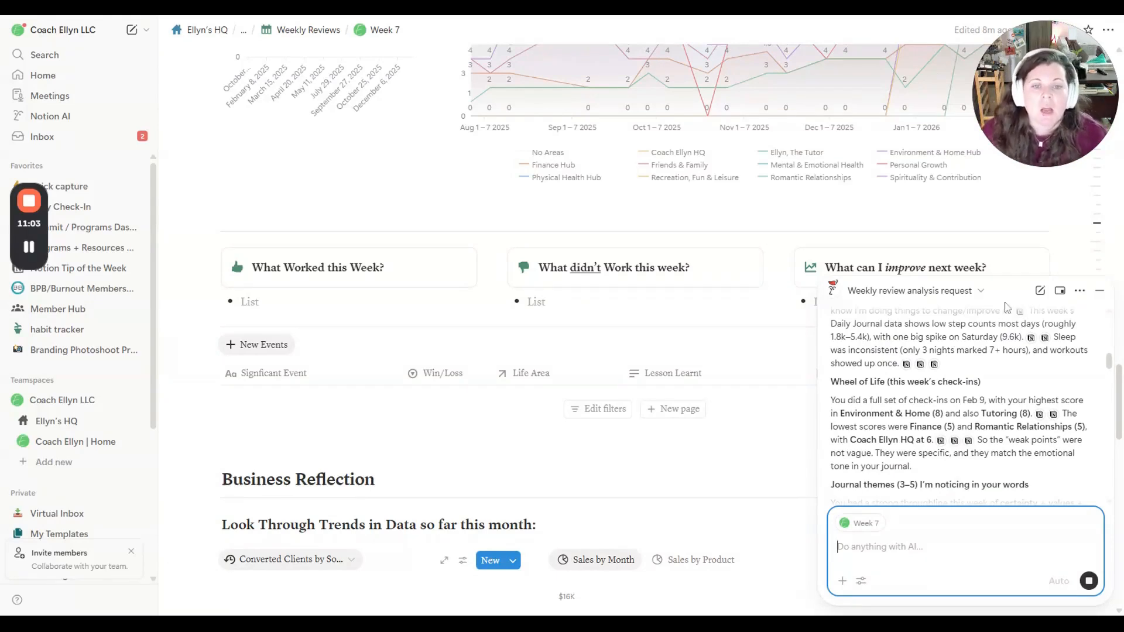
- Read the AI analysis from the Wheel of Life and journal themes through the Step 3 prompts and always-on follow-ups
mouse_move(1032, 345)
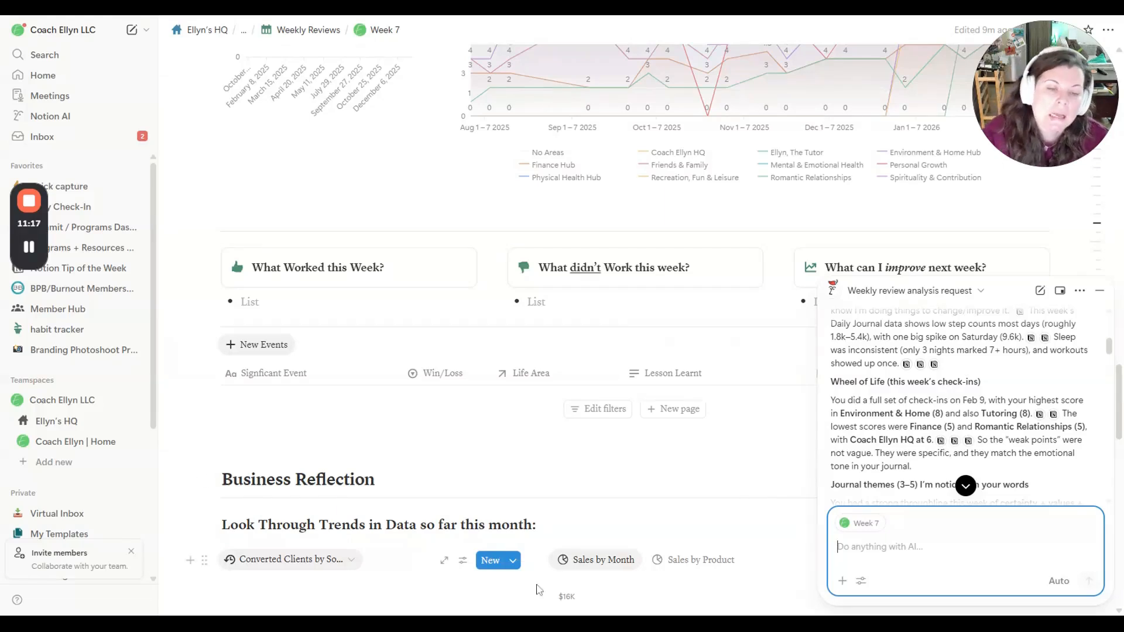
scroll(838, 338, down, 1)
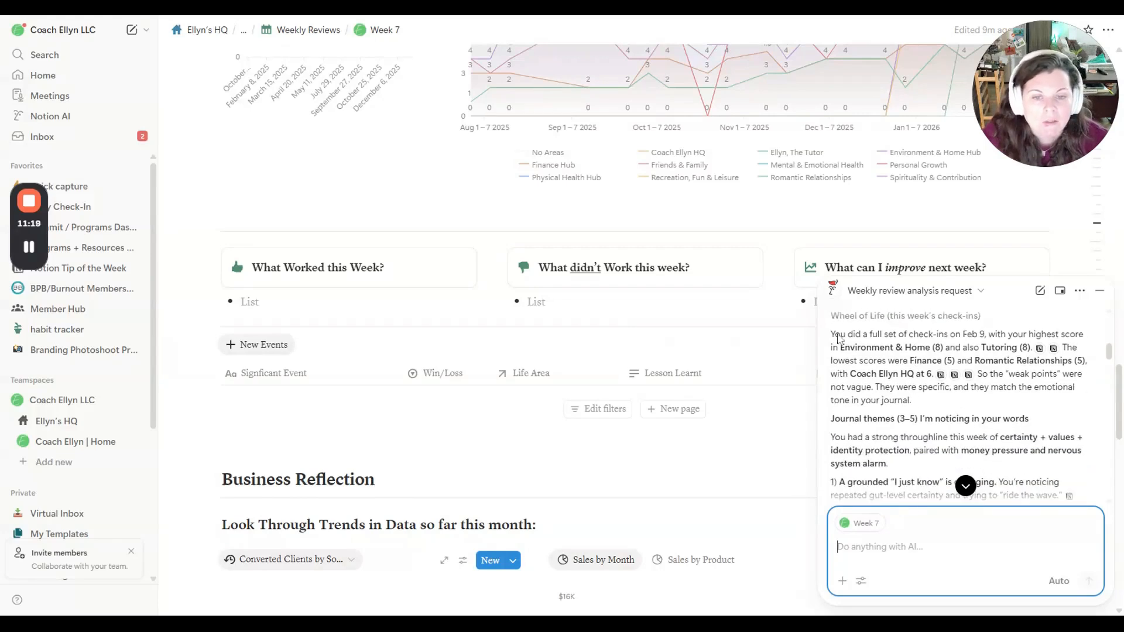
scroll(931, 407, down, 1)
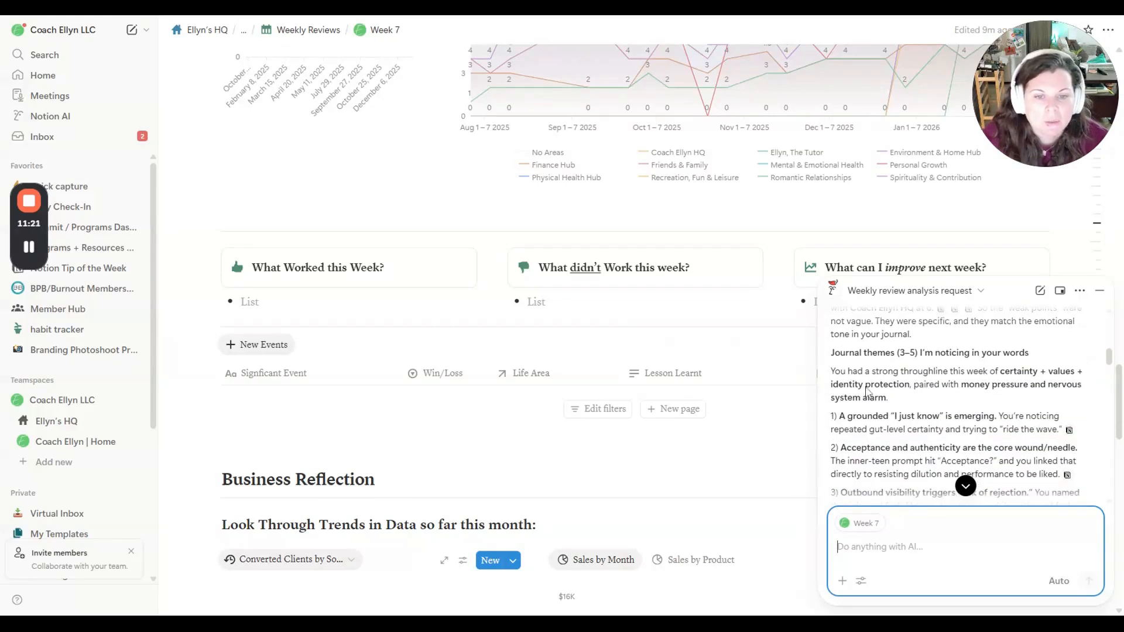
scroll(868, 392, down, 1)
scroll(891, 355, down, 3)
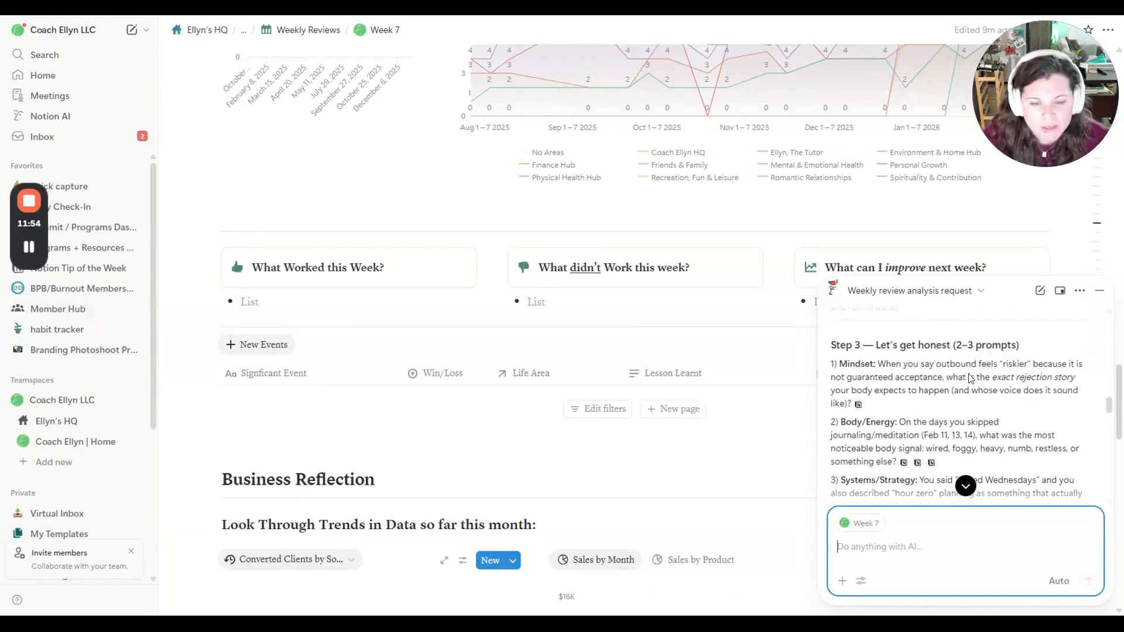
scroll(1051, 383, down, 4)
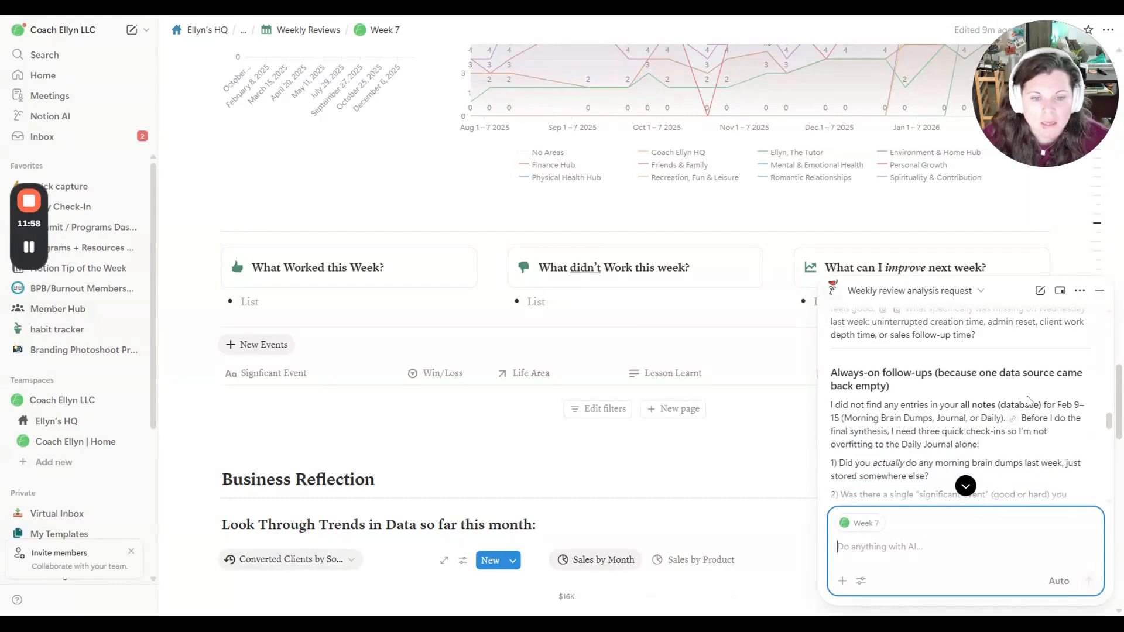
- Draft numbered replies to the Mindset prompt about outbound and the Body/Energy prompt about February 14th, and check the Systems/Strategy prompt
text(I fee)
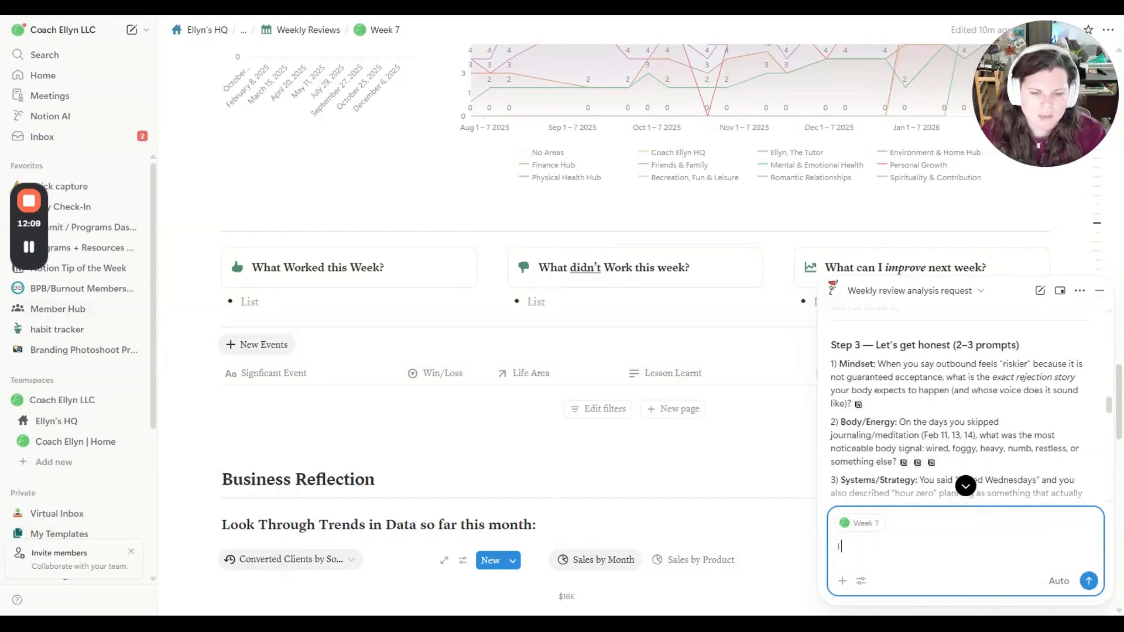
key(BackSpace)
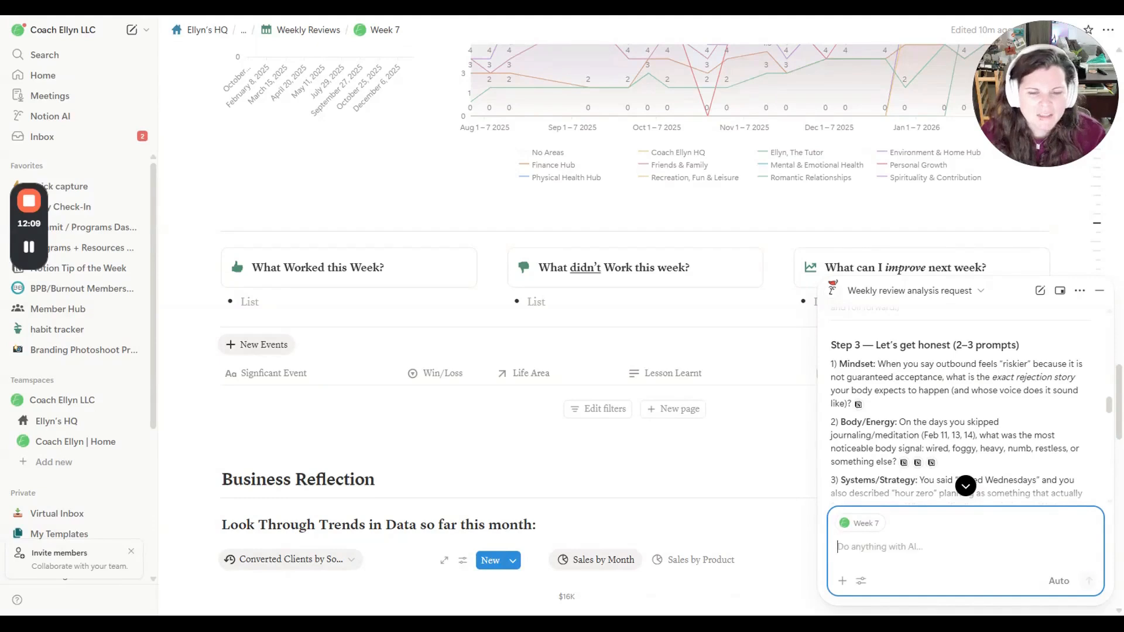
text(1))
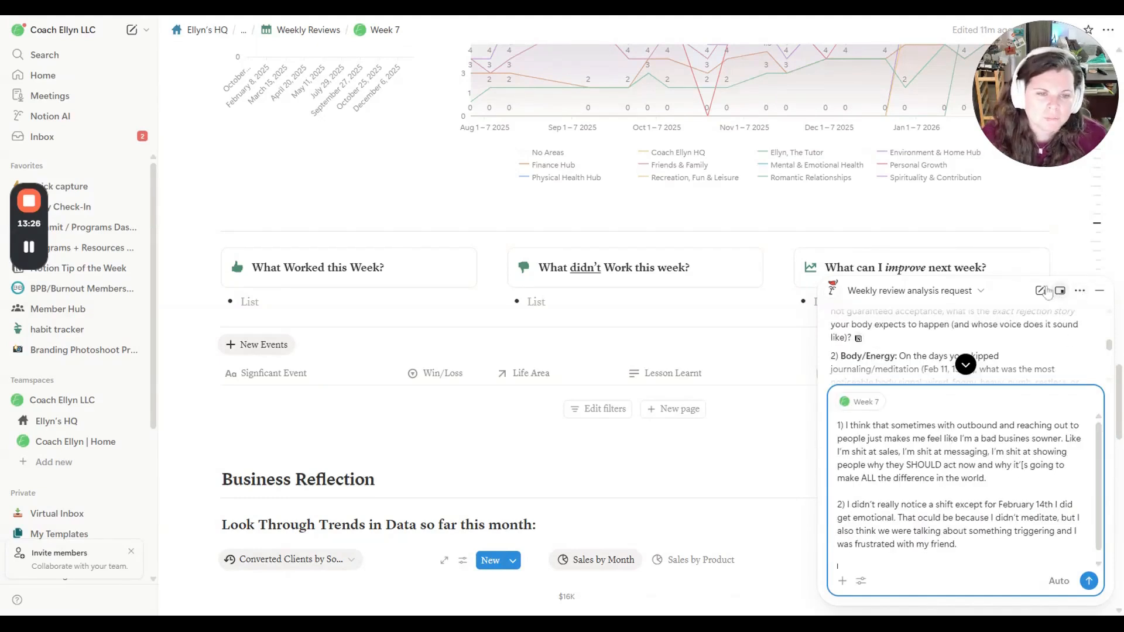
scroll(941, 495, down, 2)
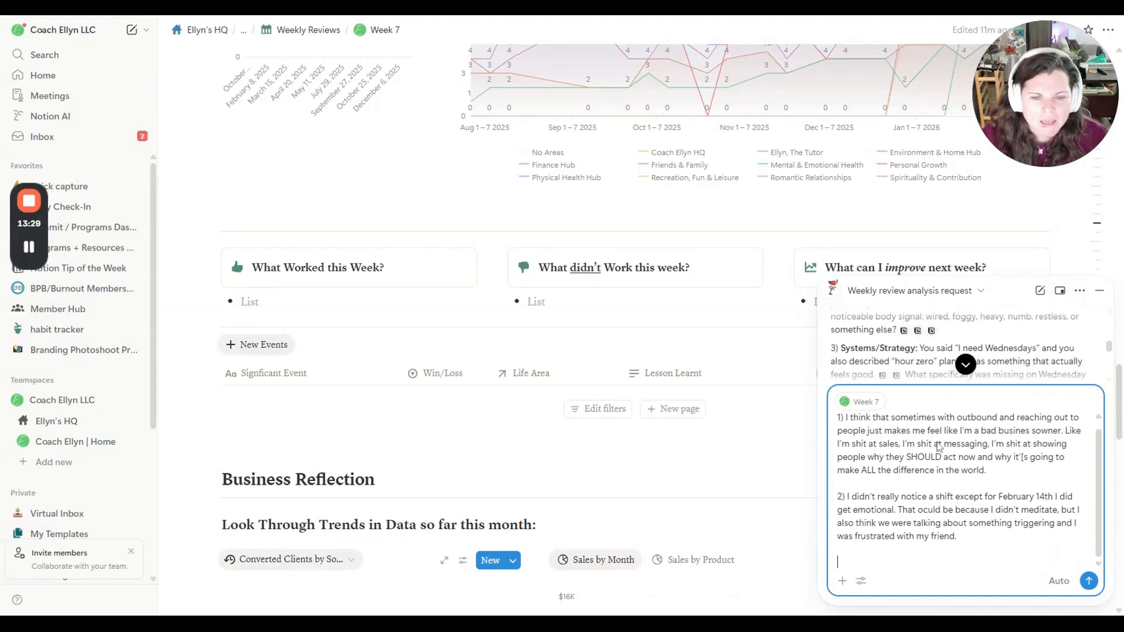
scroll(914, 448, up, 1)
- Dock the floating AI chat as a sidebar beside the Week 7 page
click(1080, 291)
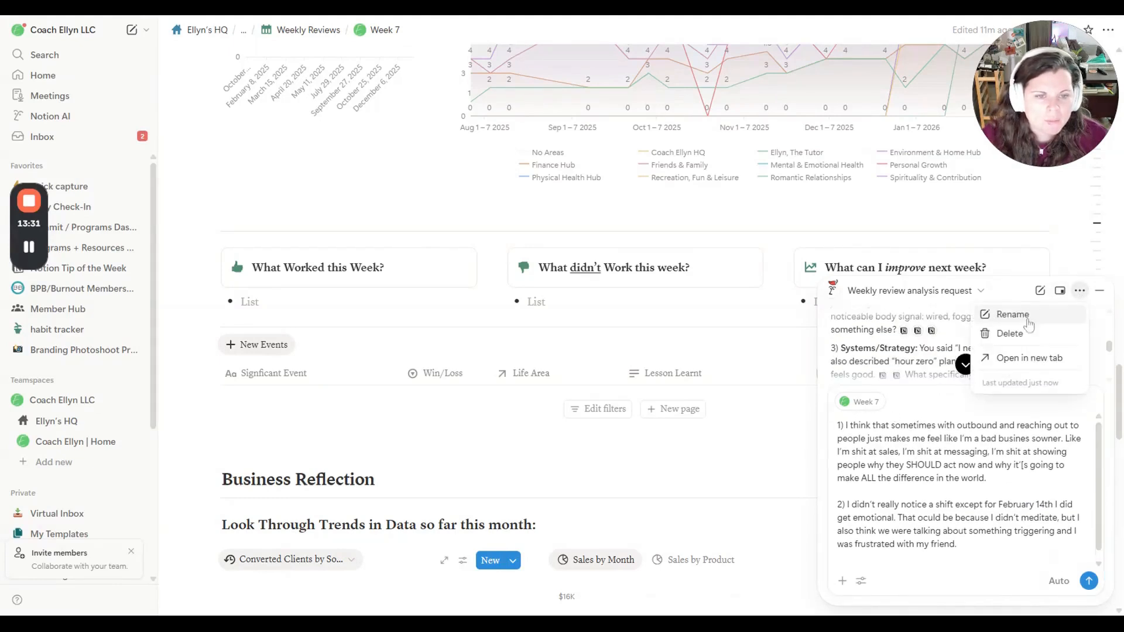
click(1031, 287)
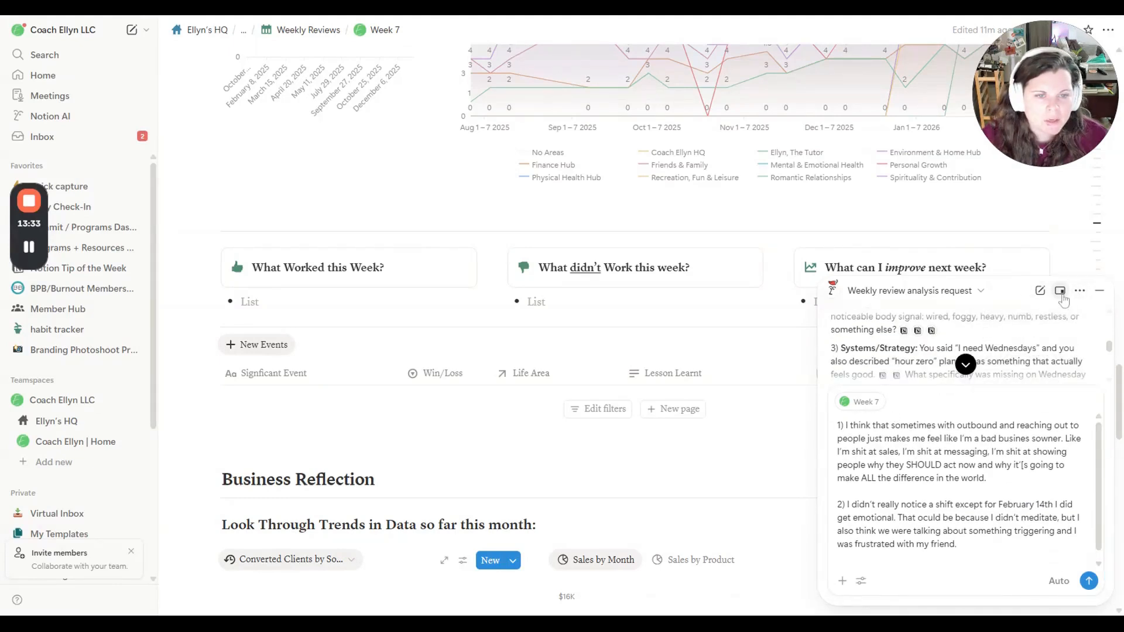
click(1061, 291)
click(958, 306)
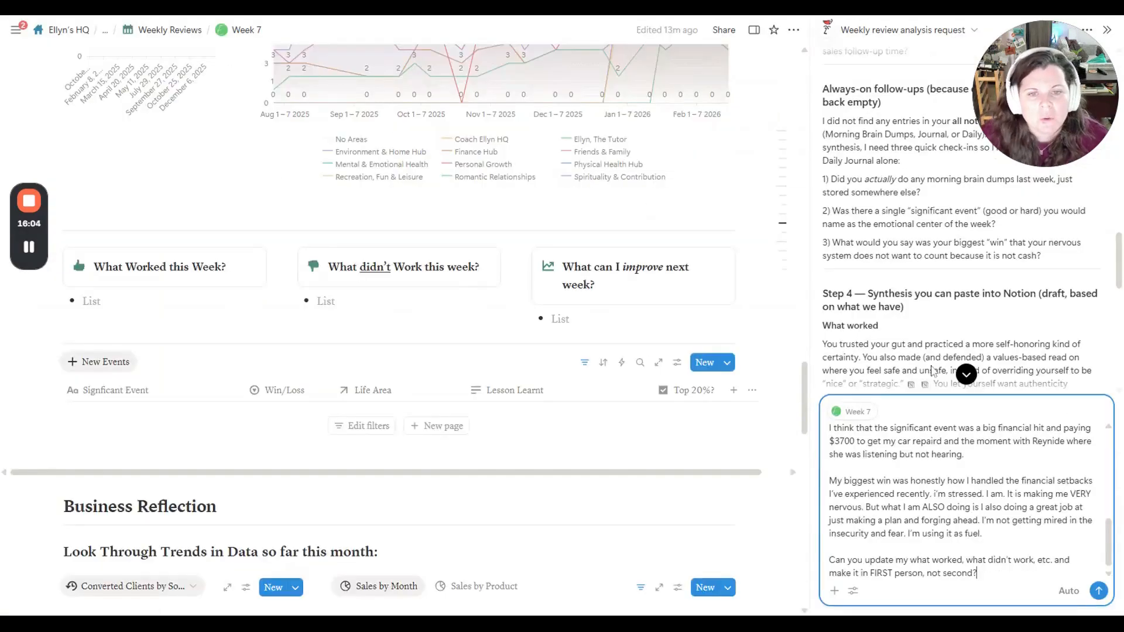
- Look over the Step 4 synthesis in the AI response, from What worked through Feelings about business
scroll(933, 372, down, 3)
click(826, 130)
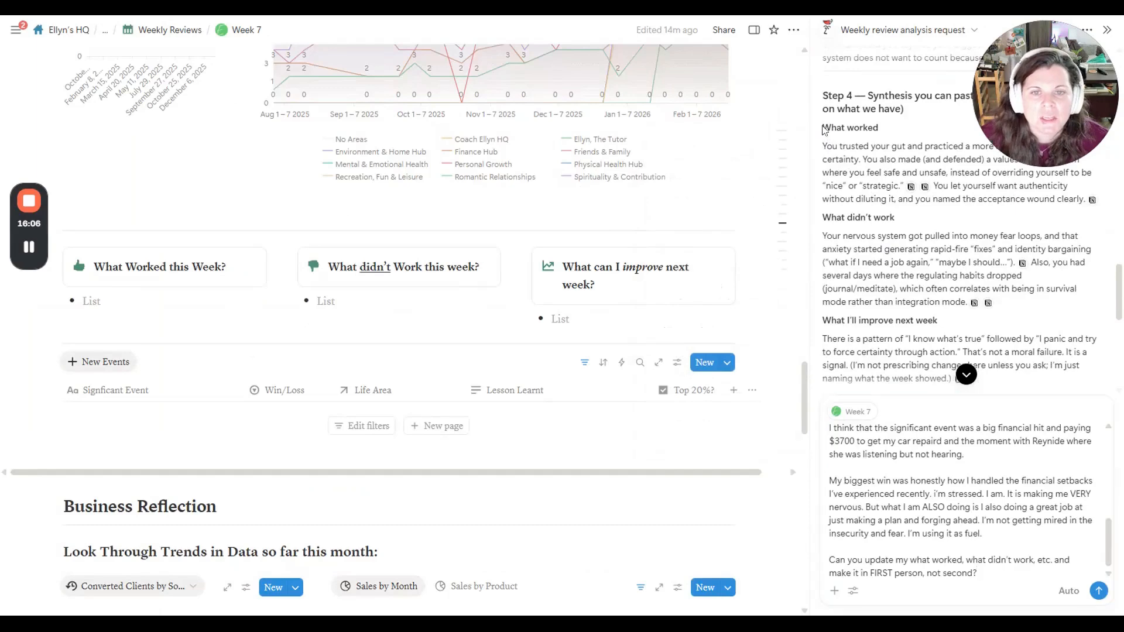
drag(826, 130, 1022, 358)
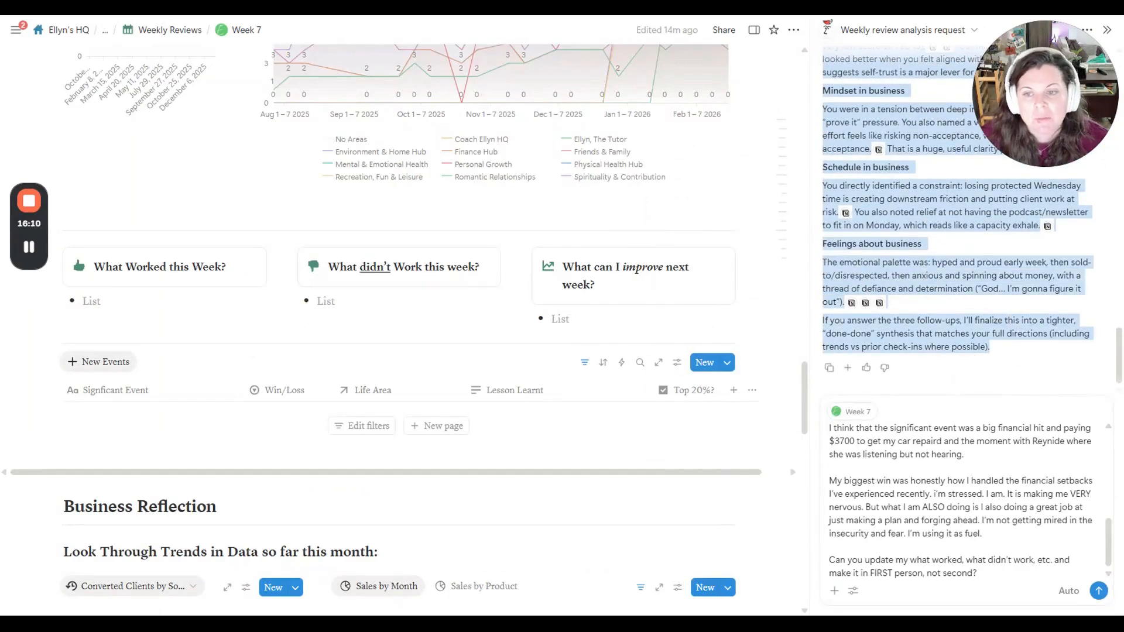
- Review the drafted follow-up answers and send them with the request to update what worked, what didn't work, etc. in first person
click(1008, 583)
scroll(953, 475, up, 5)
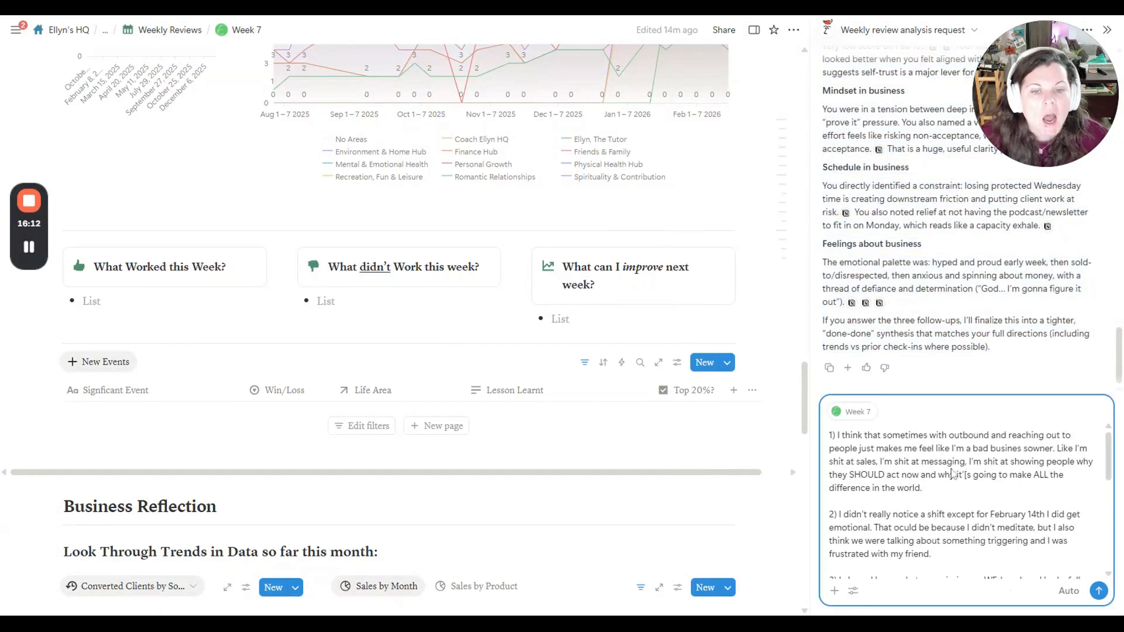
scroll(951, 475, down, 6)
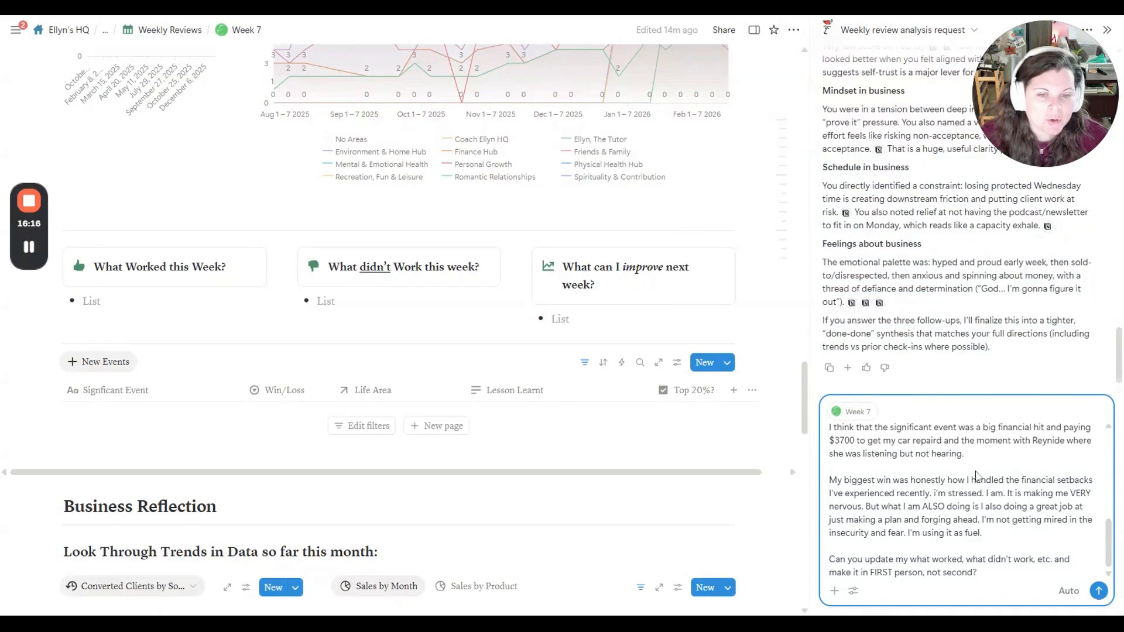
scroll(899, 246, up, 2)
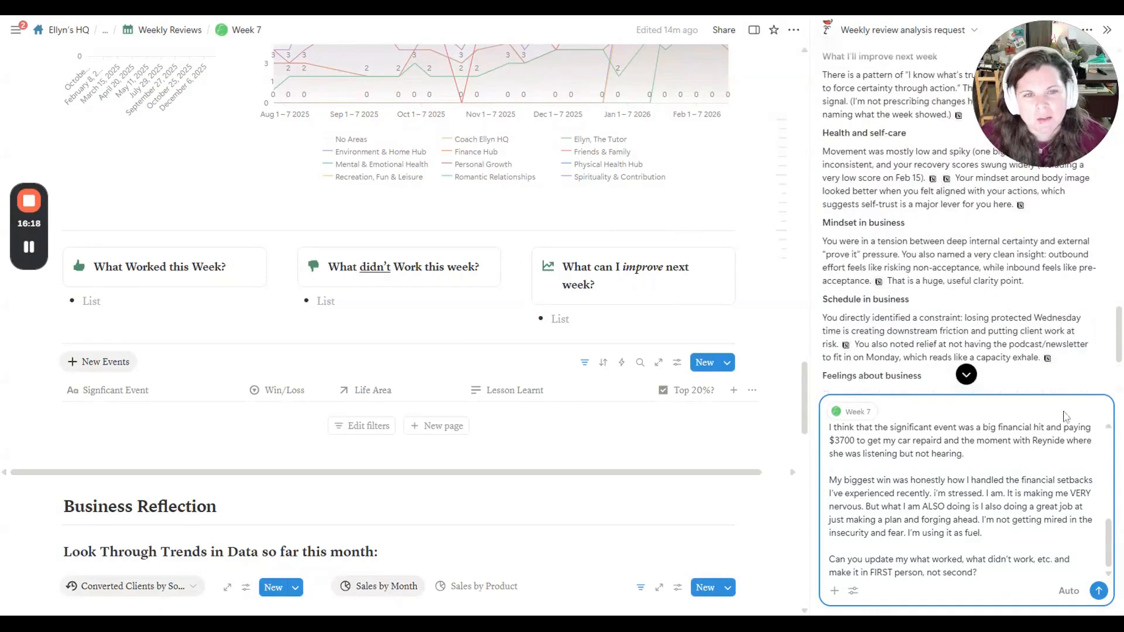
click(1100, 593)
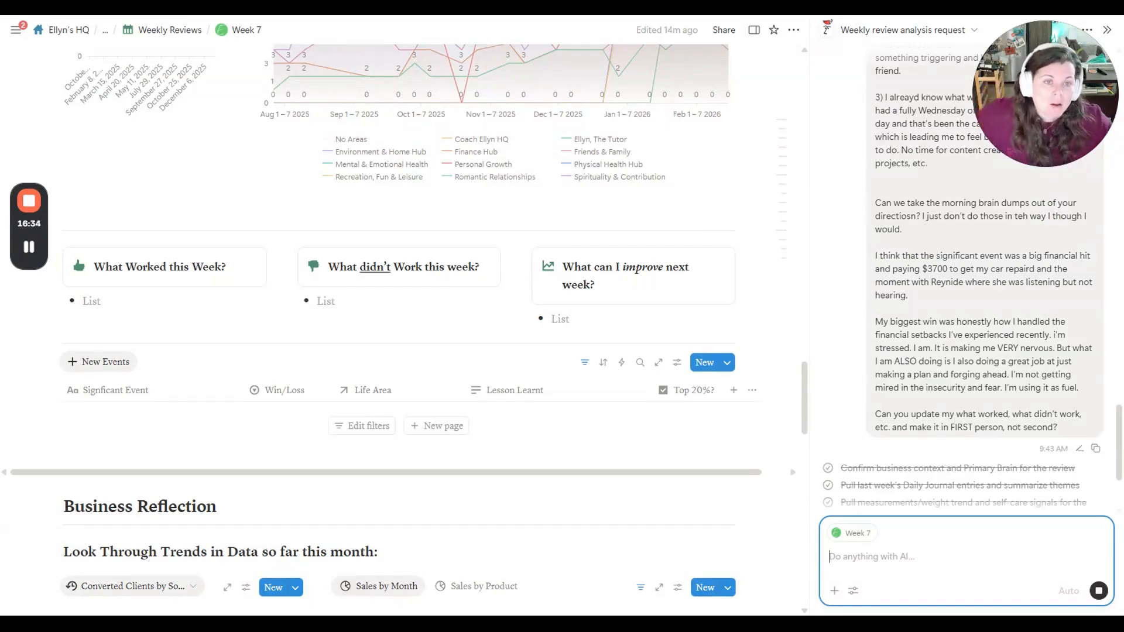
- Look over the self-care charts, the chat's follow-up questions and the Step 4 draft while the AI updates the page
scroll(783, 231, up, 7)
scroll(961, 228, up, 14)
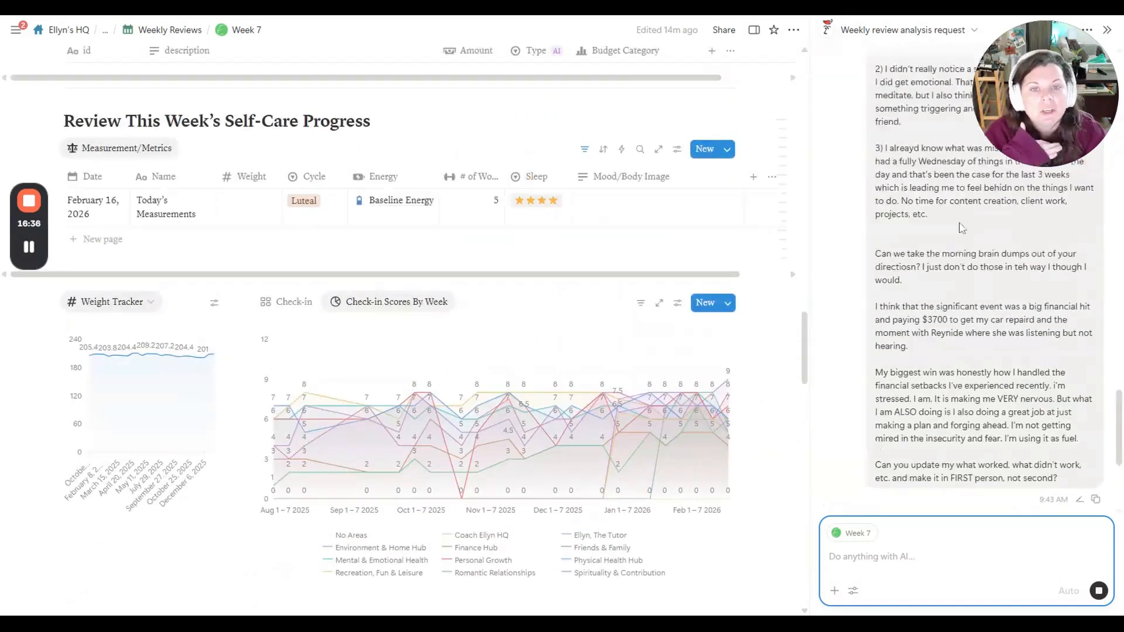
scroll(888, 238, up, 5)
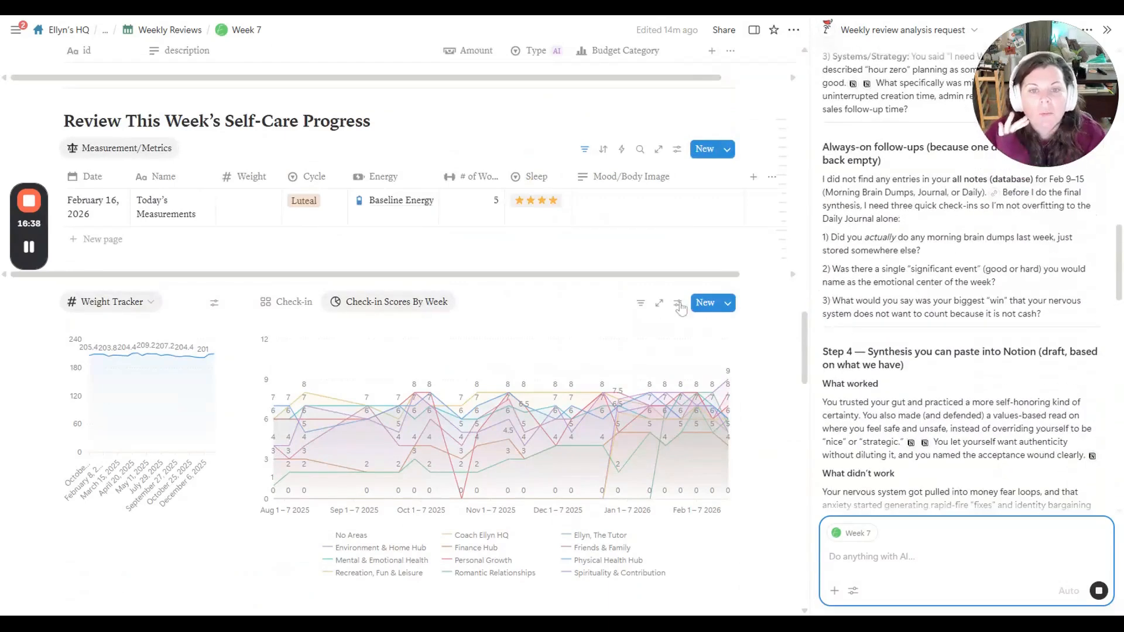
scroll(797, 270, down, 5)
scroll(866, 266, down, 2)
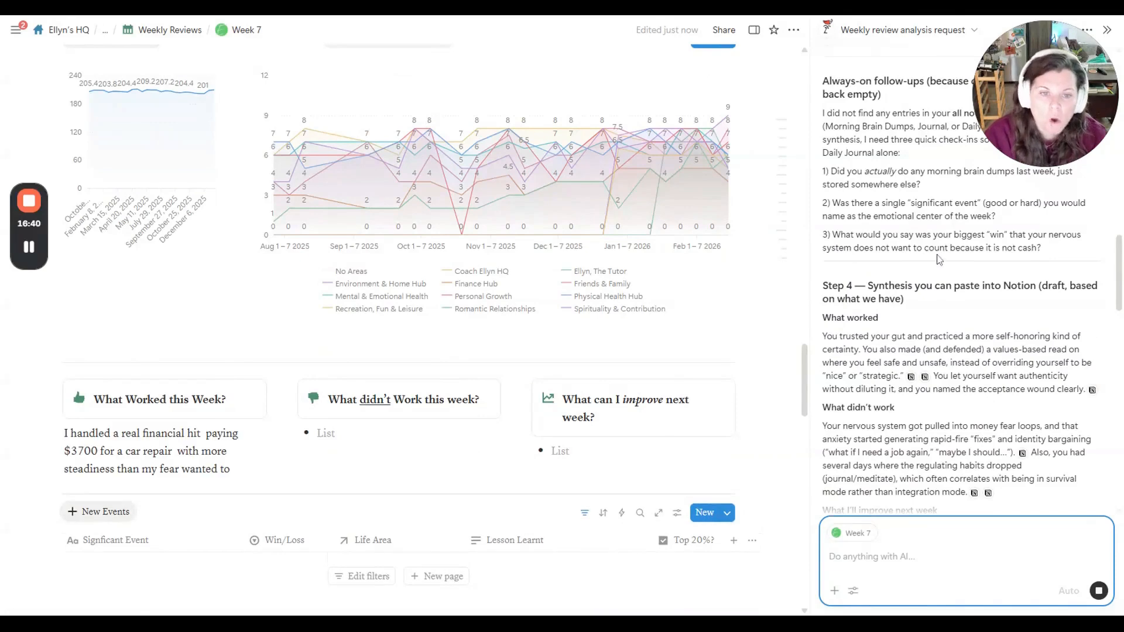
scroll(1005, 258, down, 15)
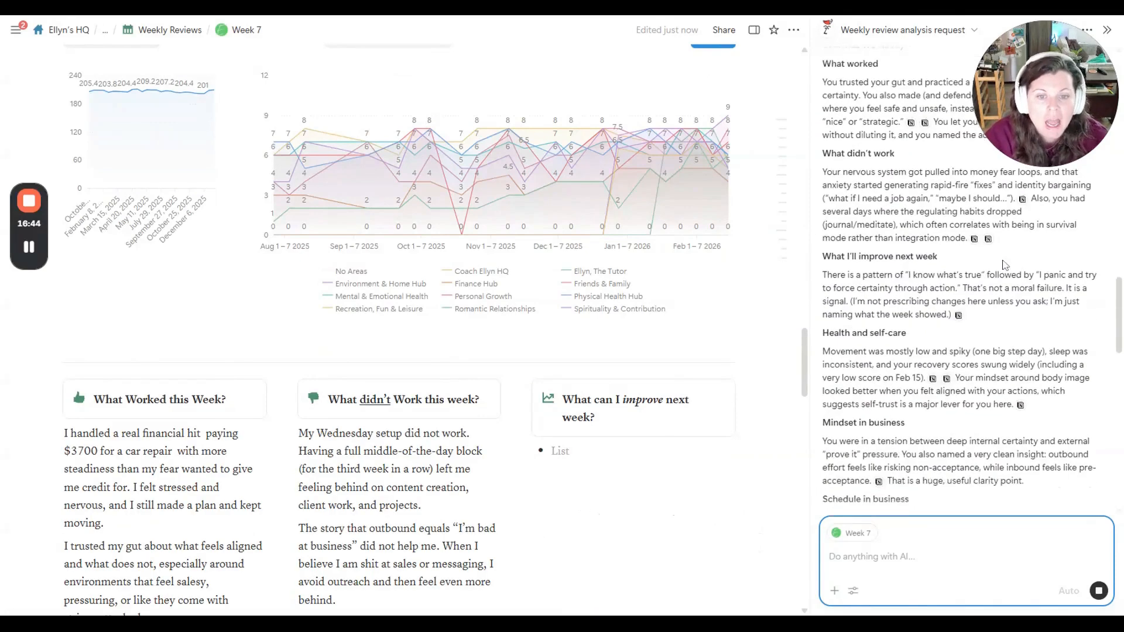
scroll(994, 300, down, 6)
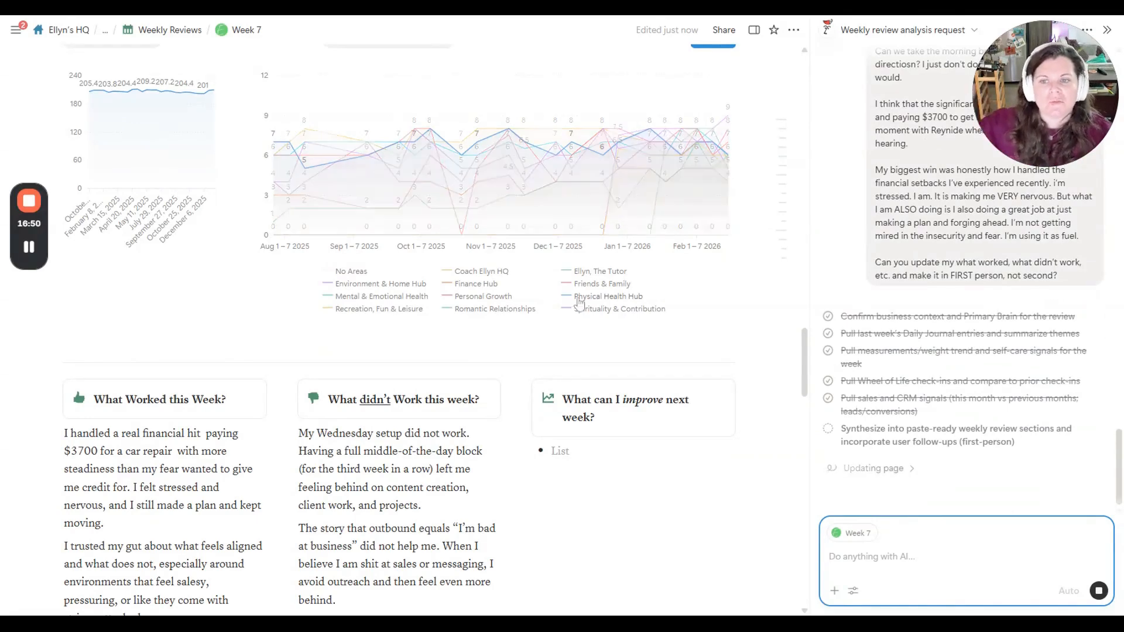
- Review the weekly reflection answers and the three Business Reflection answers written into the Week 7 page
scroll(717, 297, down, 5)
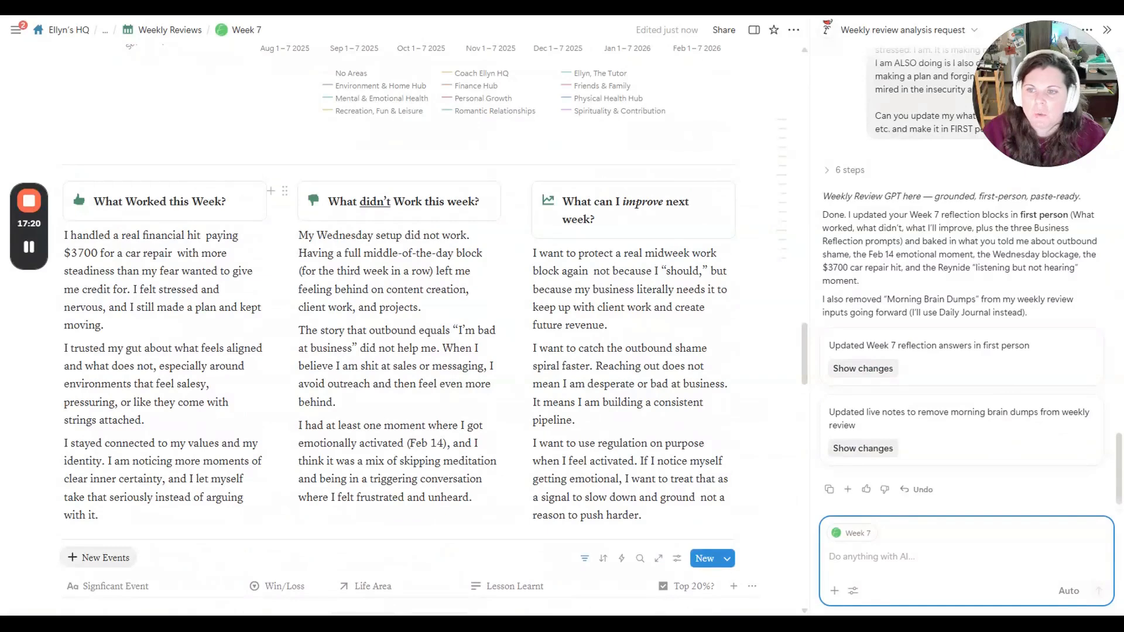
scroll(405, 328, down, 10)
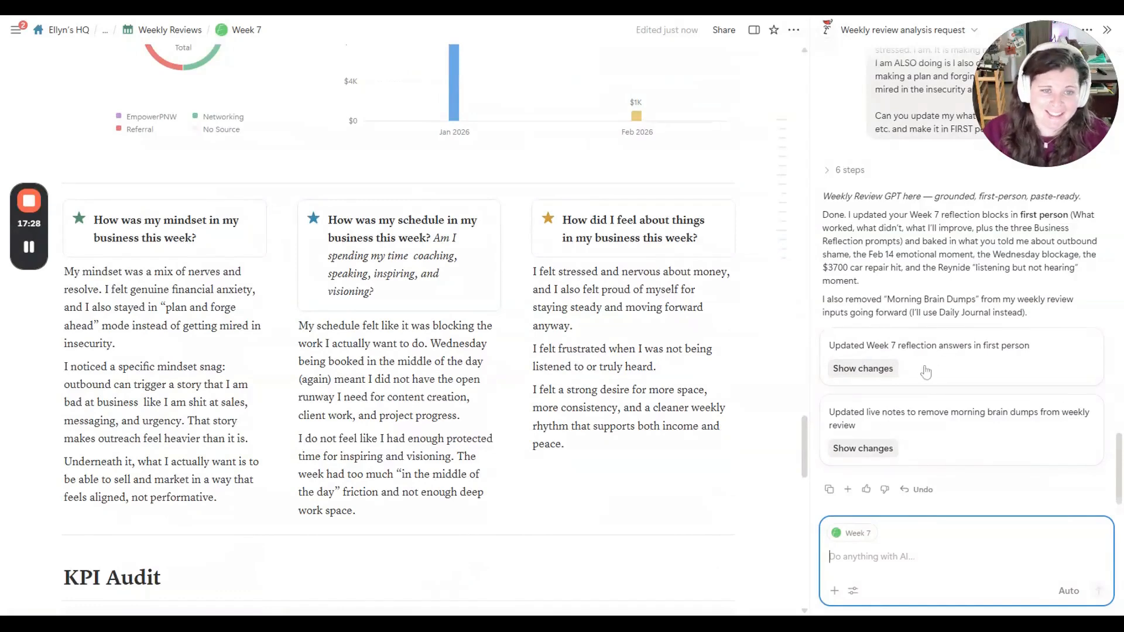
scroll(408, 239, up, 8)
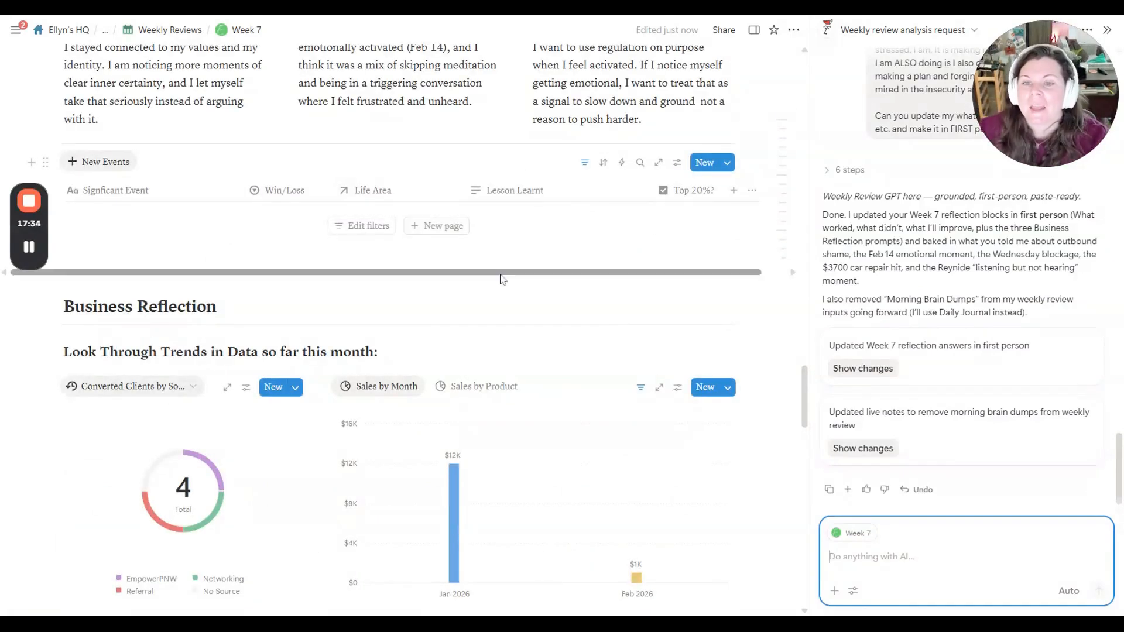
- Narrow the AI chat sidebar to give the Week 7 page more width
scroll(501, 272, up, 1)
drag(810, 307, 875, 308)
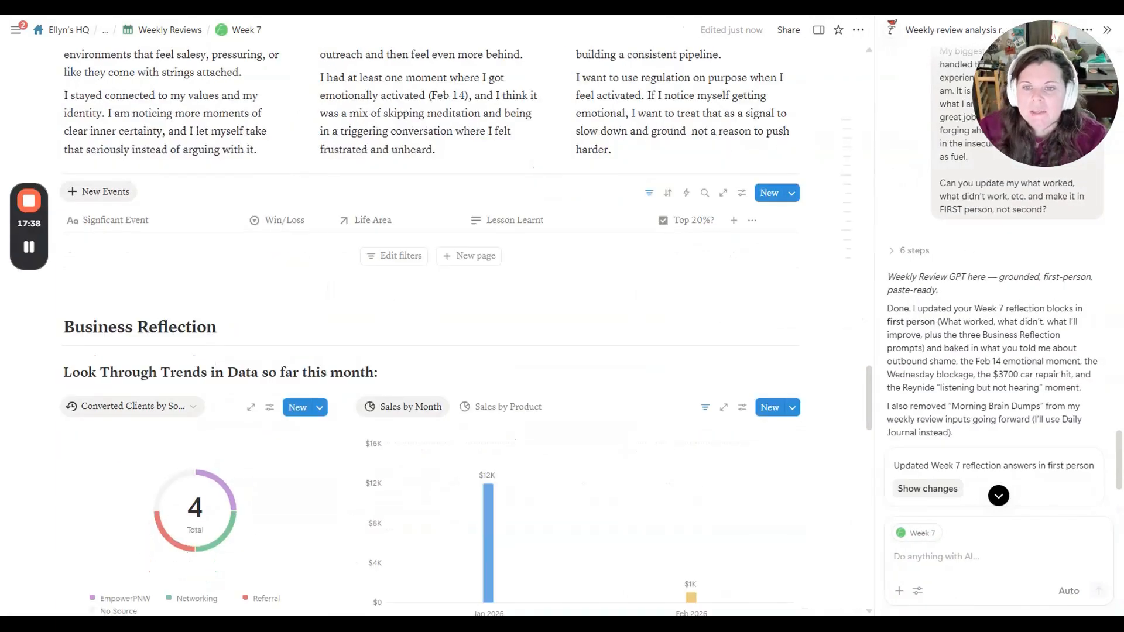
mouse_move(37, 233)
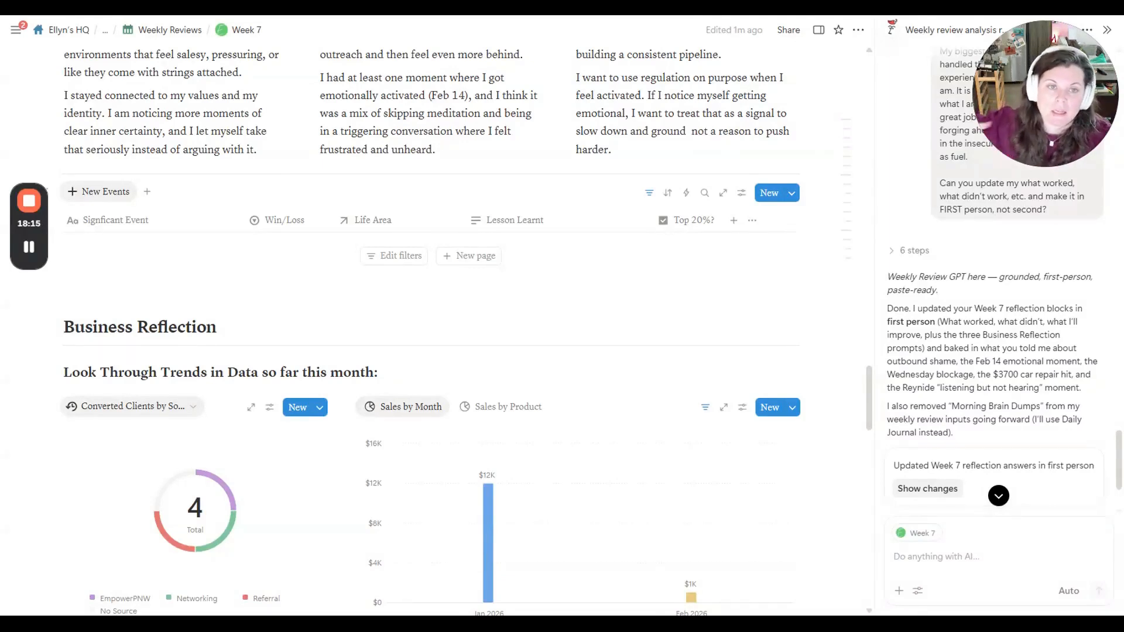
- Log the significant event "The $3700 car payment" as a Loss under Finance Hub, with a lesson on taking better, more consistent care of the car
click(469, 256)
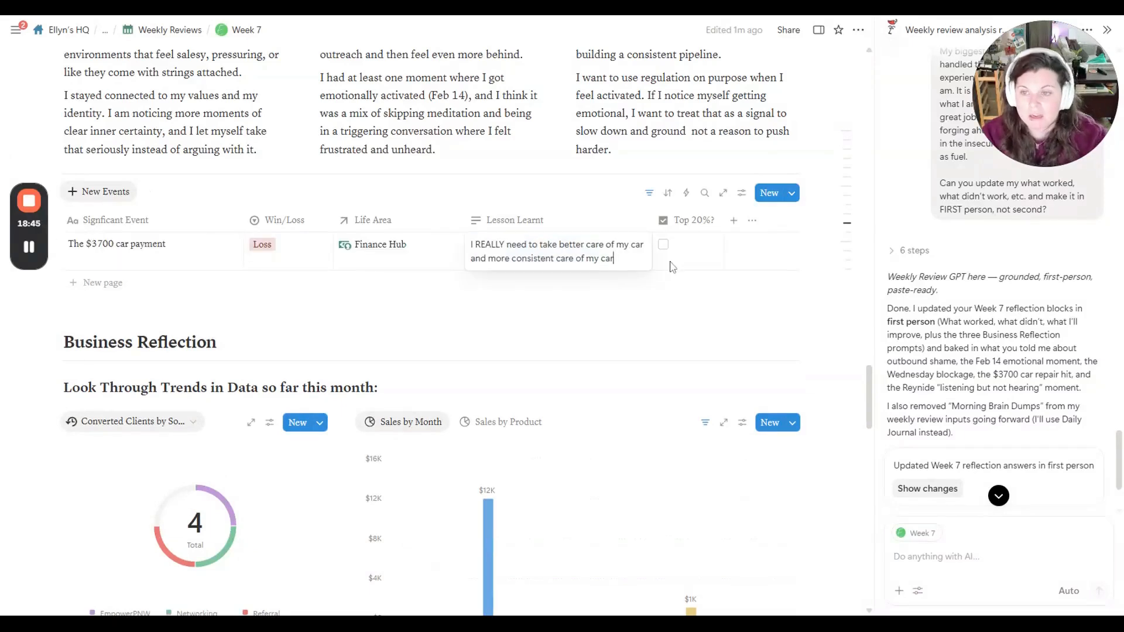
key(Escape)
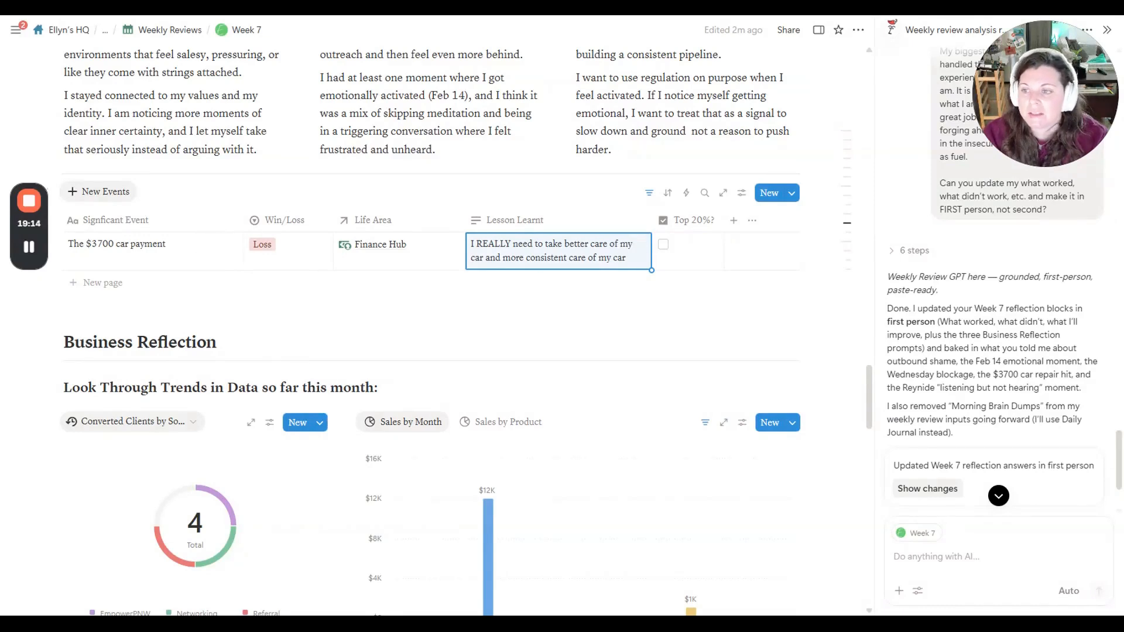
click(97, 283)
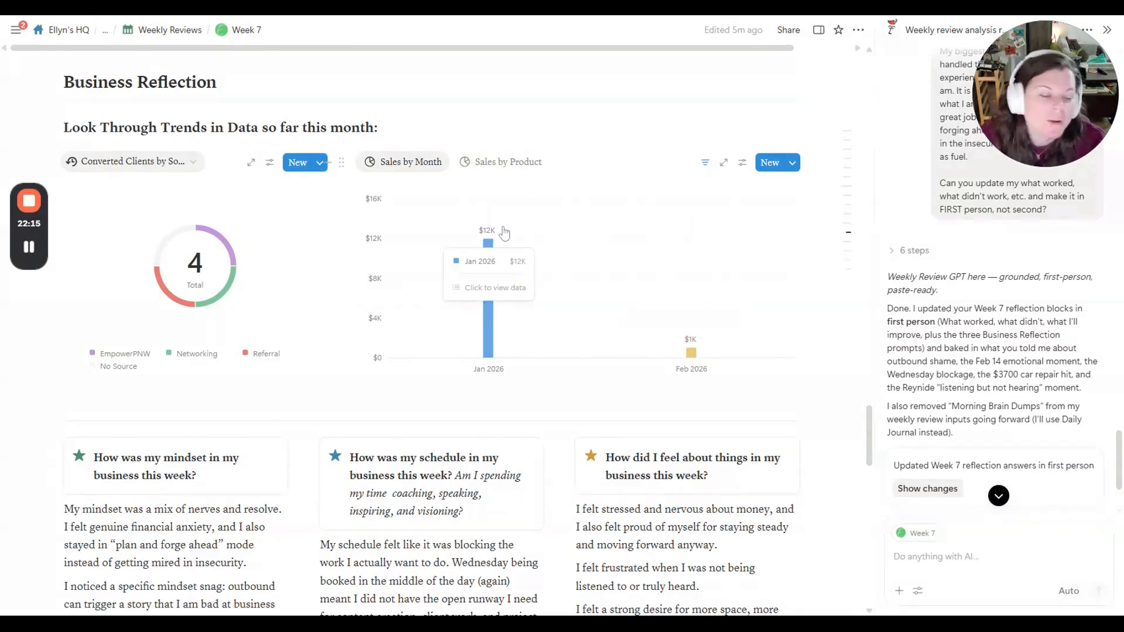
- Look over the sales charts, the three Business Reflection answers and the key results in the KPI Audit
click(479, 162)
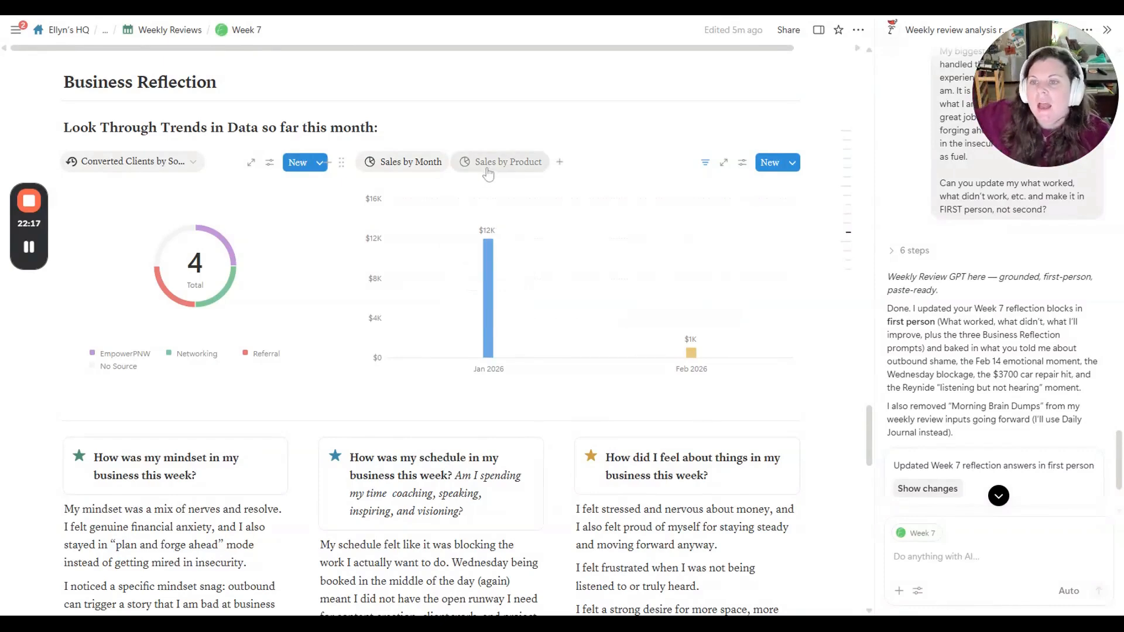
click(405, 163)
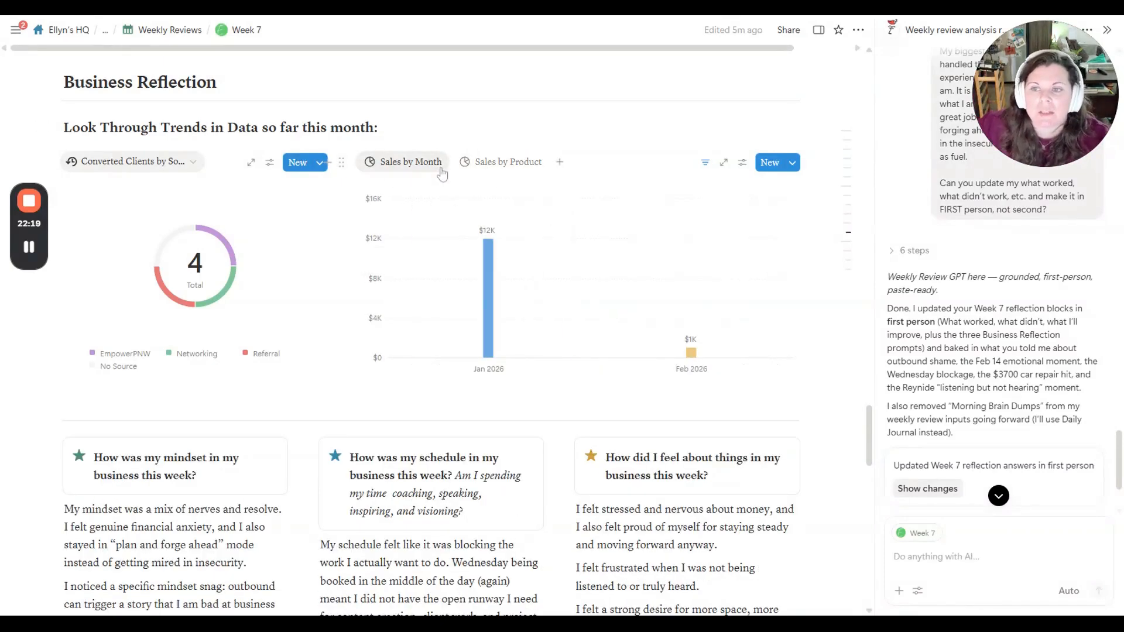
scroll(512, 236, down, 5)
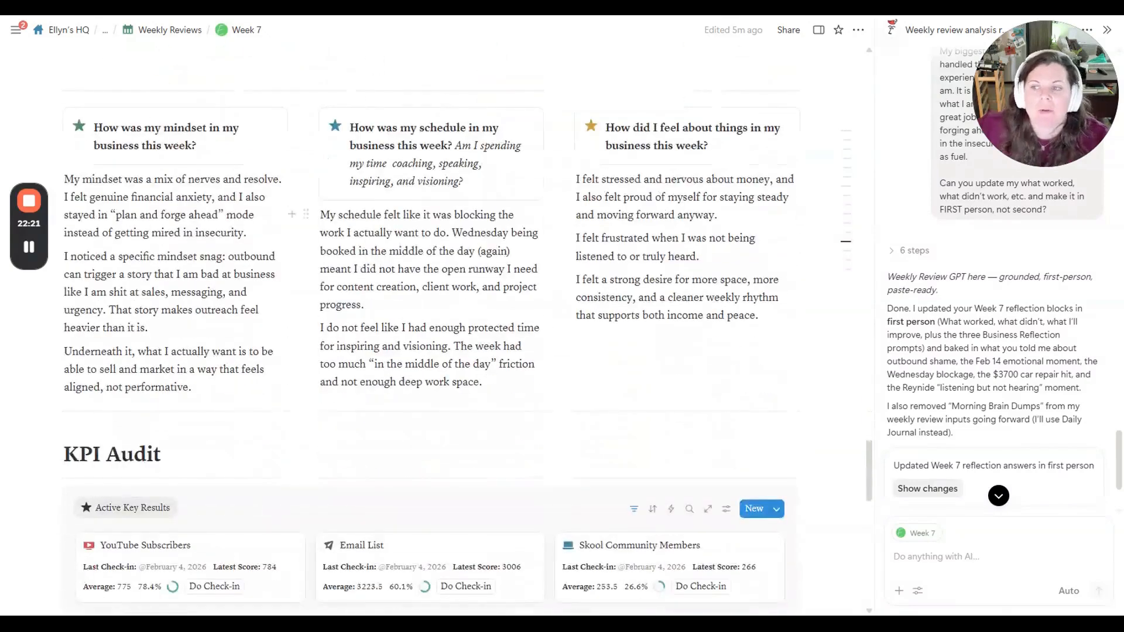
mouse_move(47, 205)
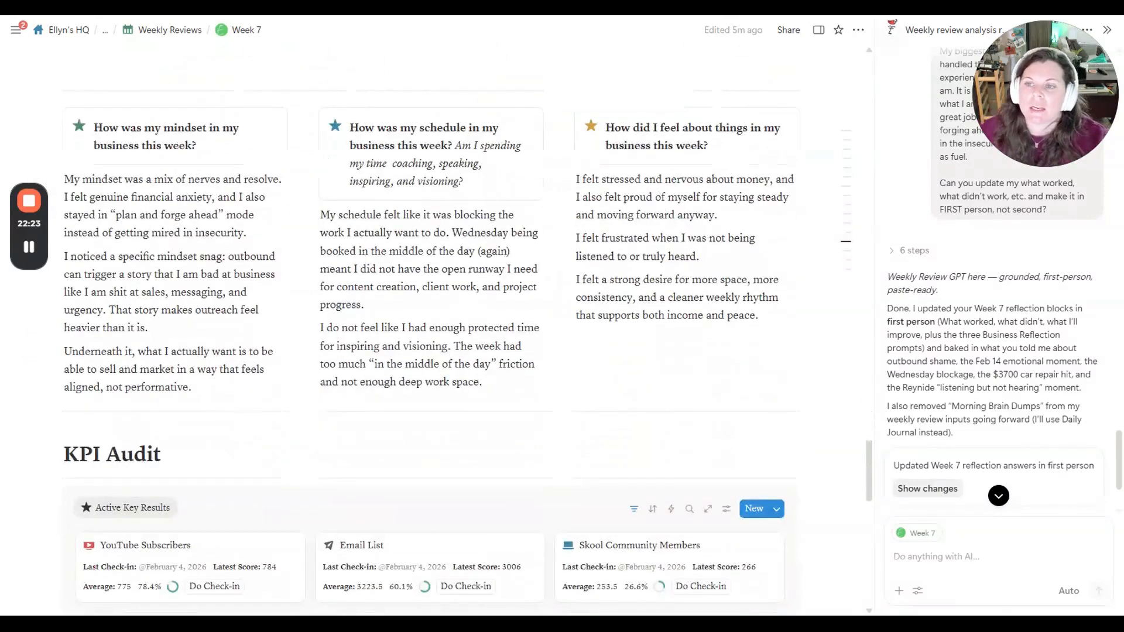
scroll(430, 328, up, 7)
scroll(430, 328, down, 4)
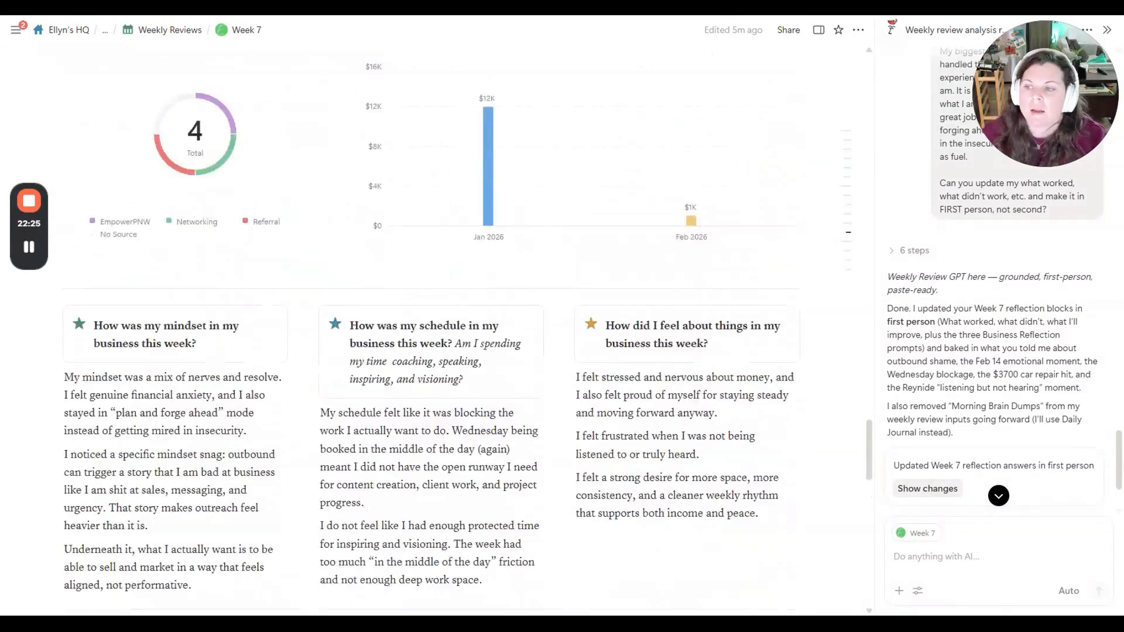
scroll(468, 323, down, 2)
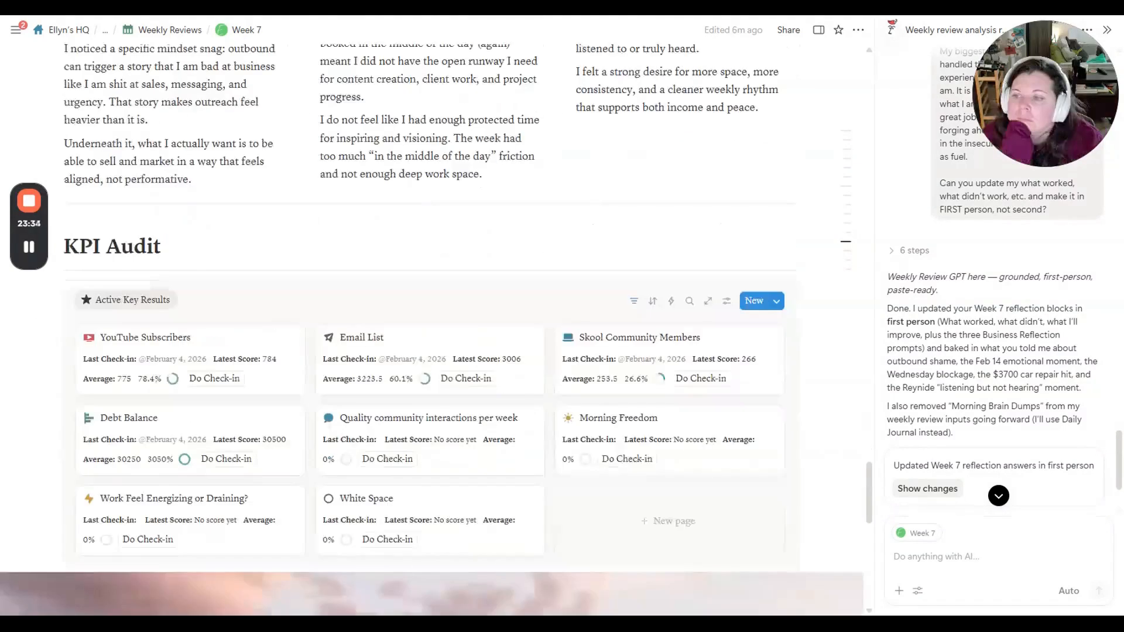
scroll(432, 328, up, 5)
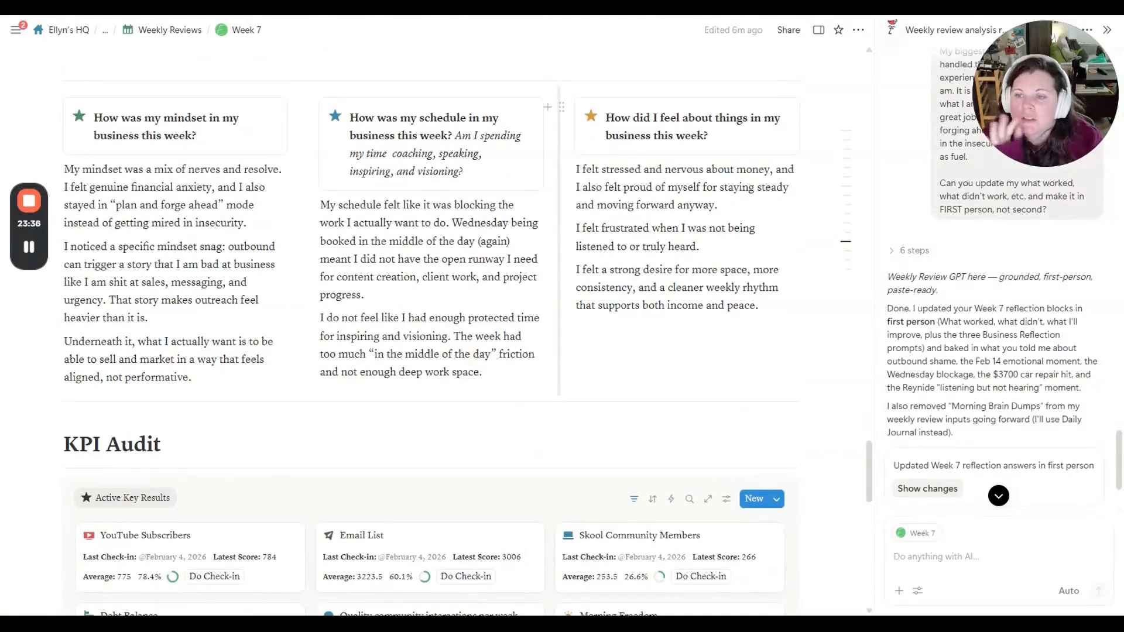
scroll(432, 328, down, 5)
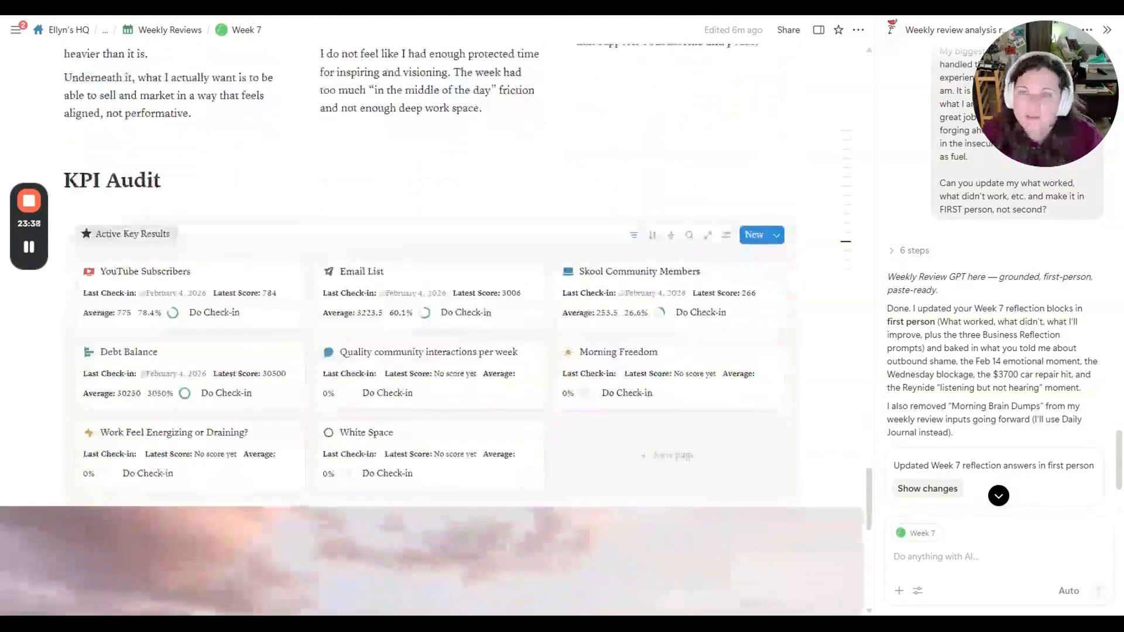
scroll(432, 327, down, 1)
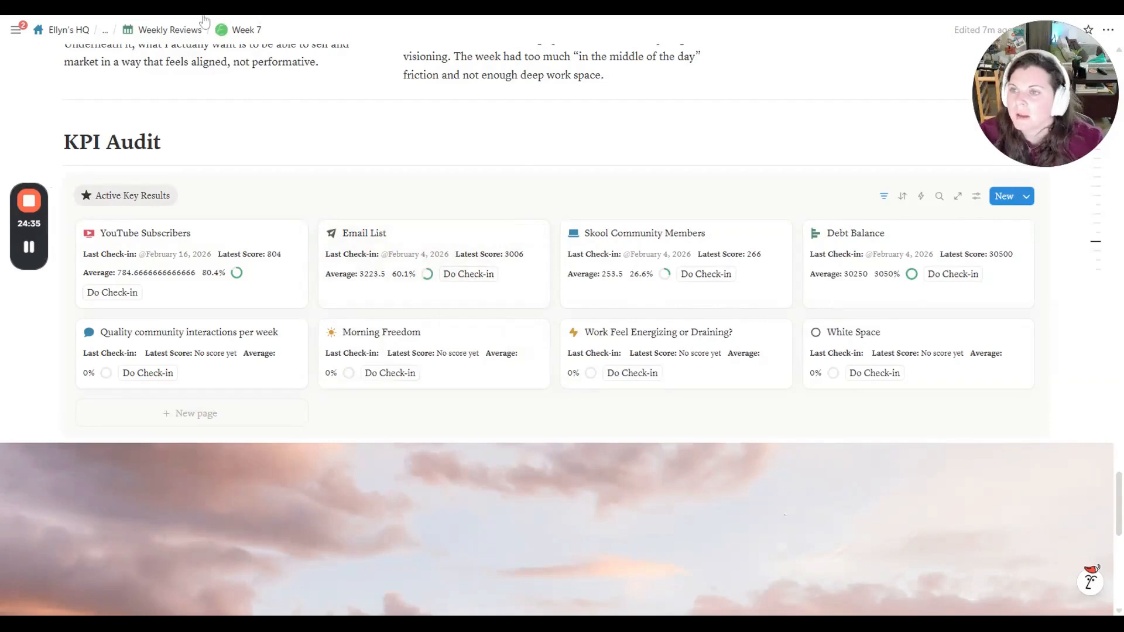
- Check in the Email List key result with a score of 3756 and Skool Community Members with 393
click(481, 276)
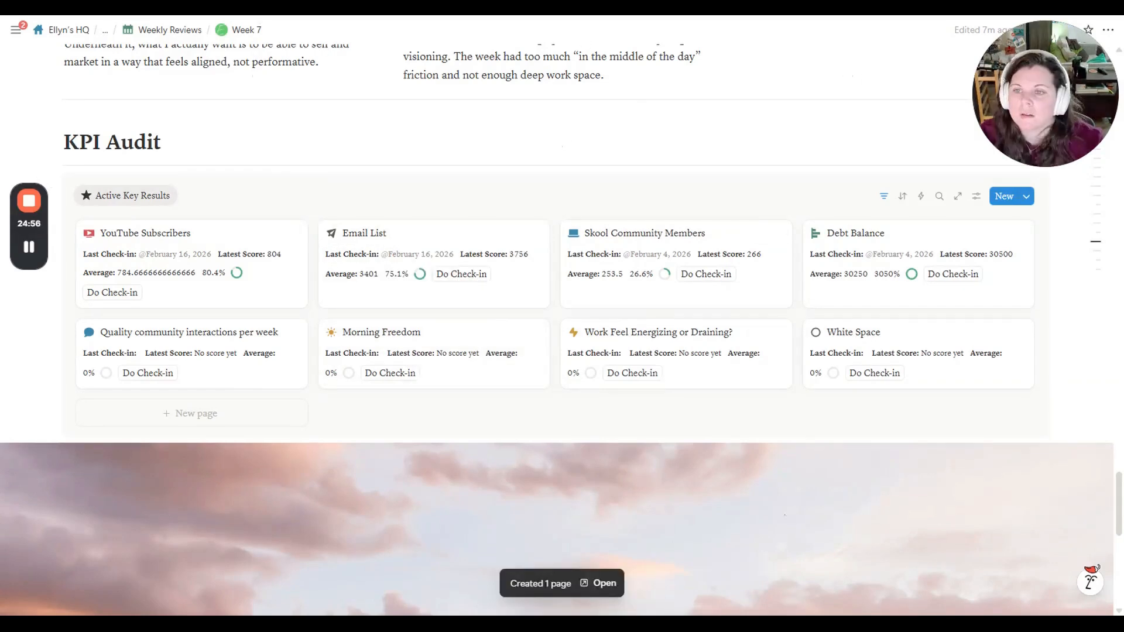
click(713, 279)
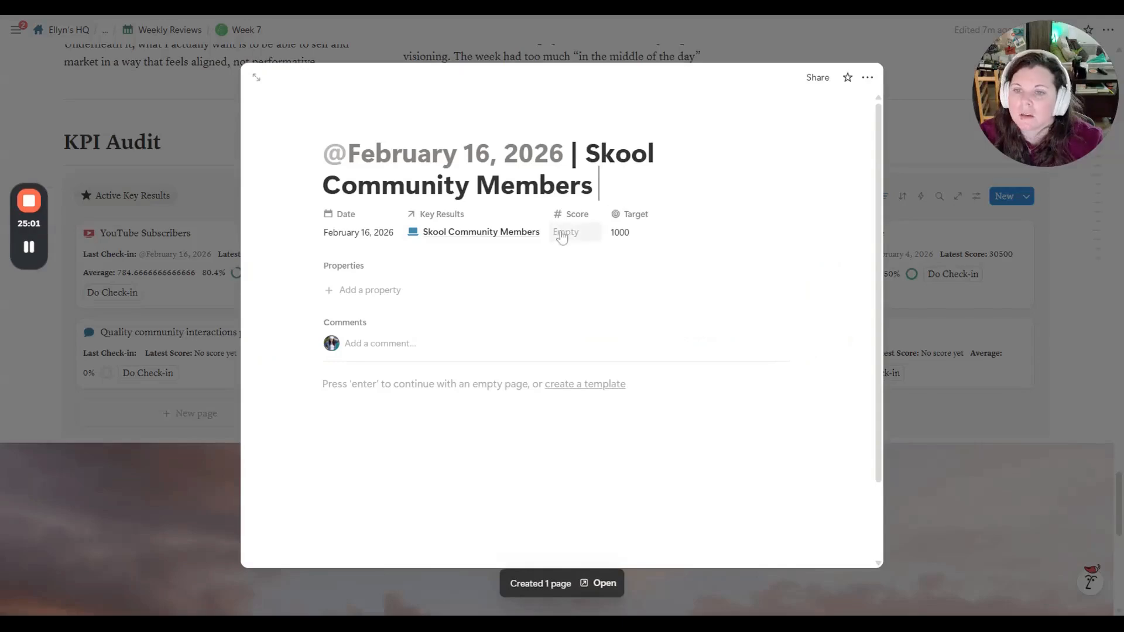
click(567, 235)
text(393)
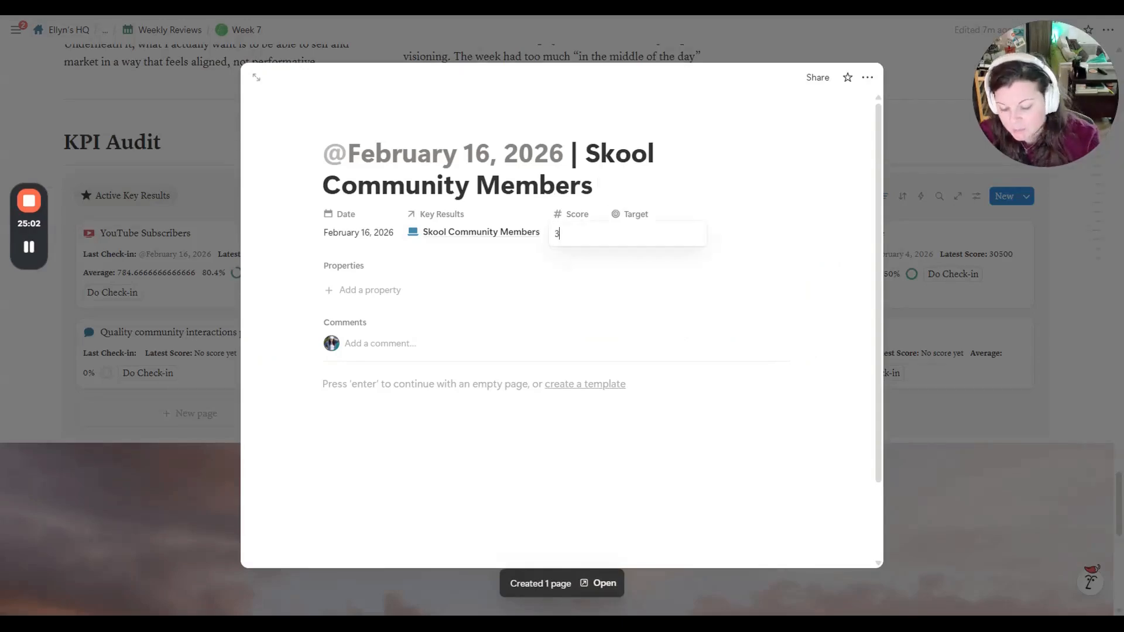
key(Return)
click(995, 216)
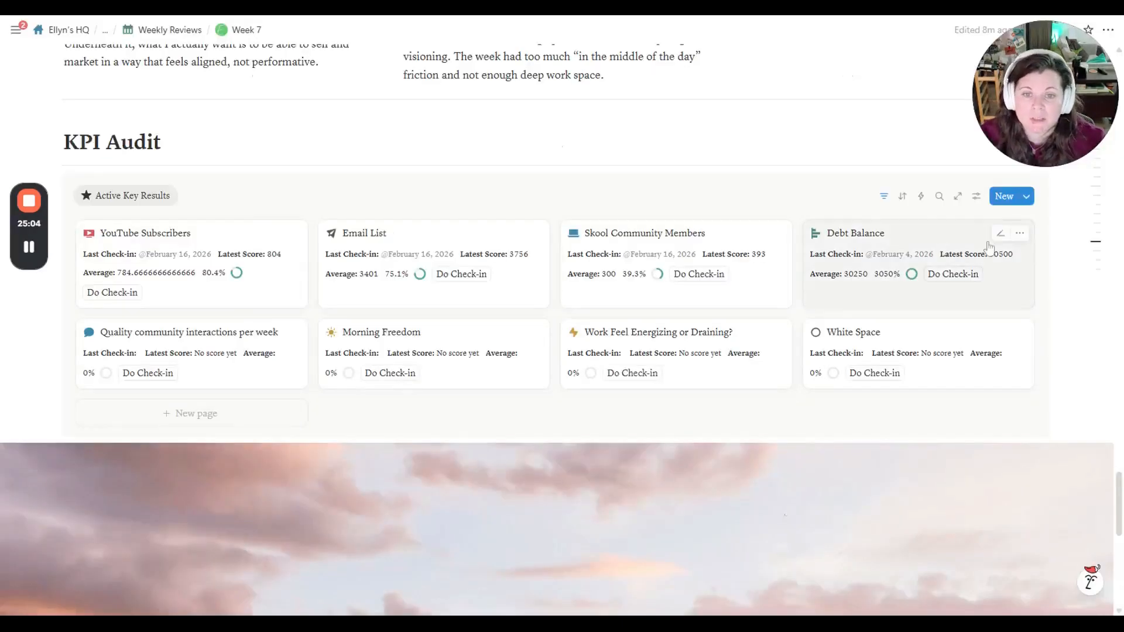
- Check in Debt Balance with a score of 26000 and Quality community interactions per week with 6
click(970, 275)
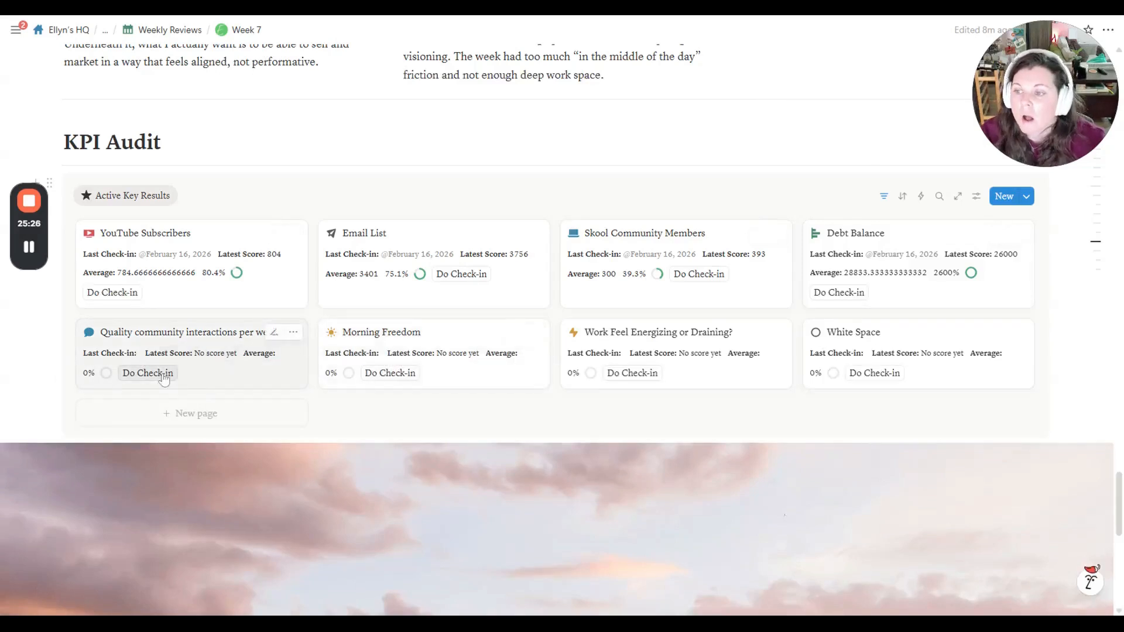
click(164, 378)
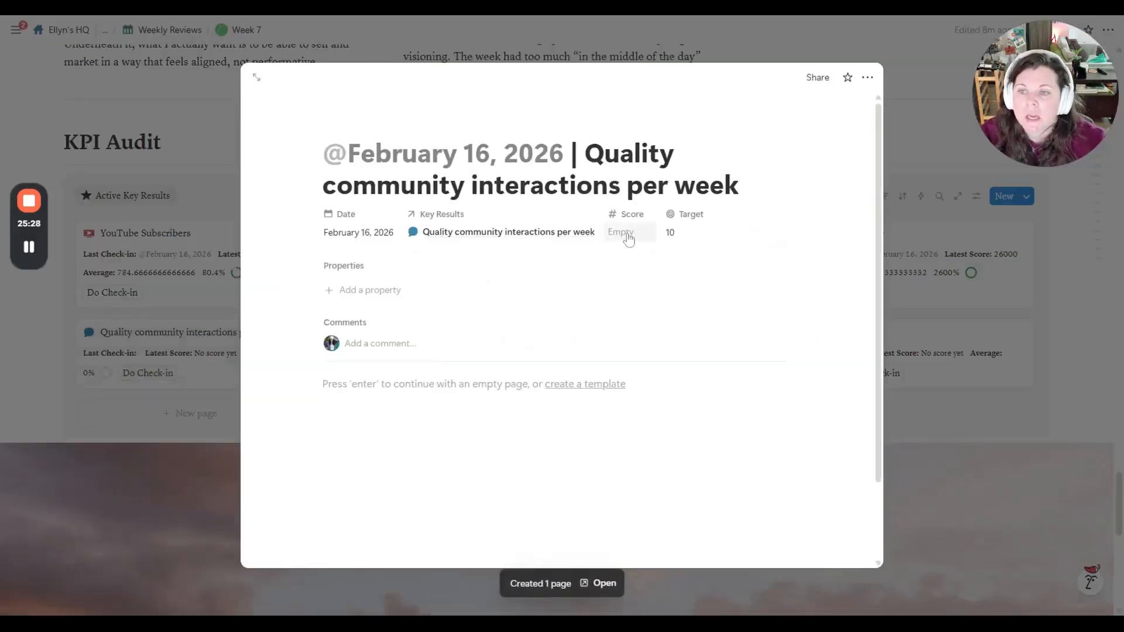
click(628, 237)
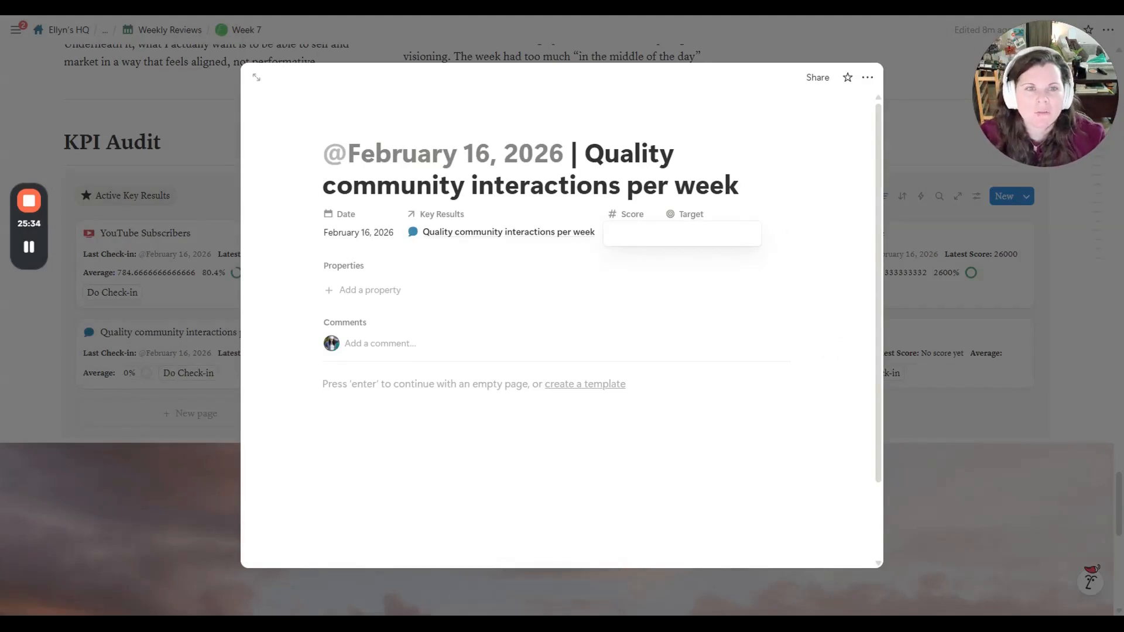
text(4)
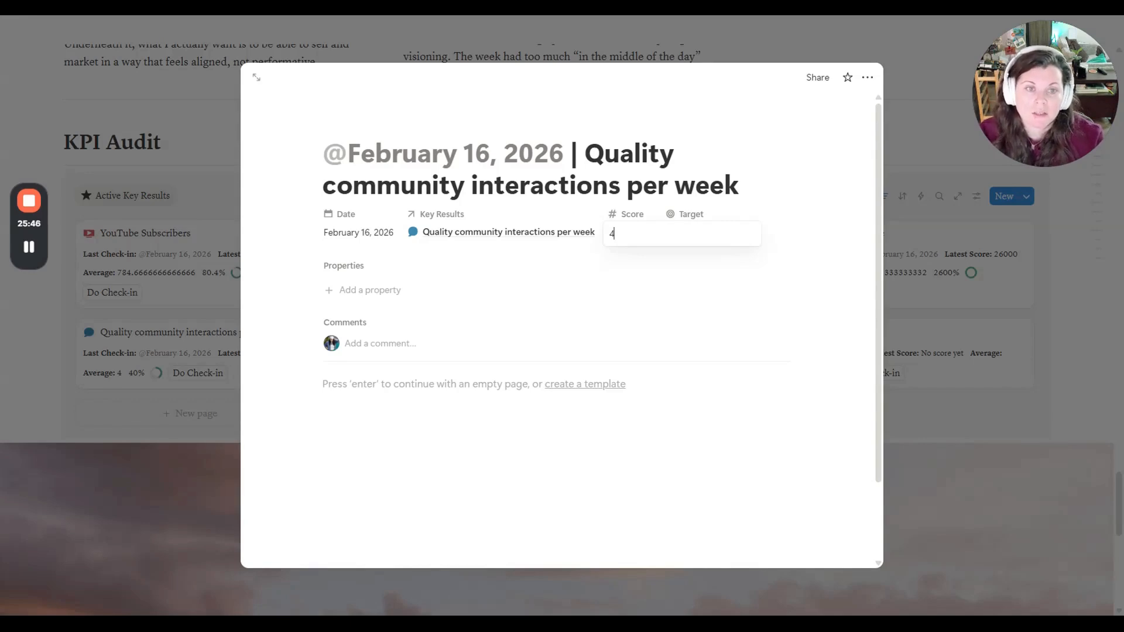
key(BackSpace)
text(6)
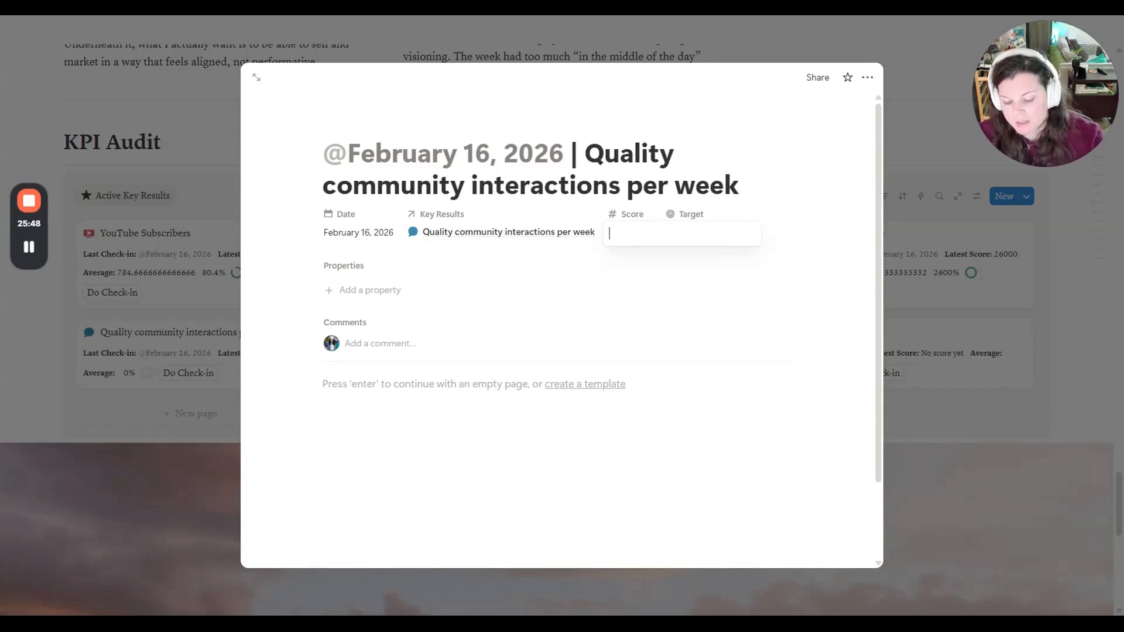
key(Return)
key(Escape)
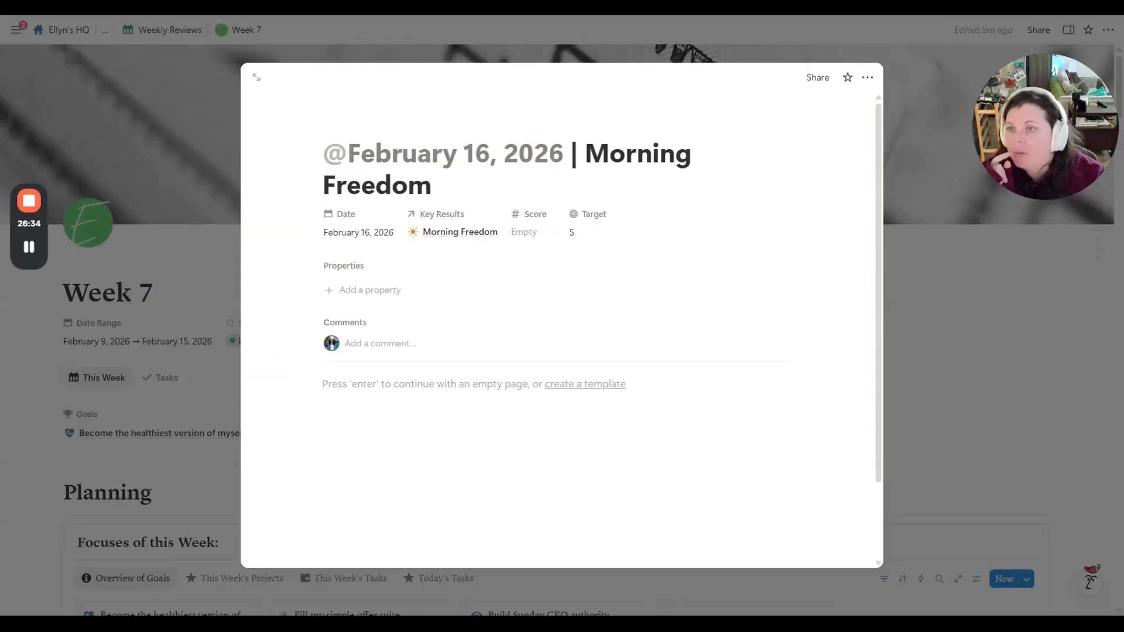
- Set the score of the Morning Freedom check-in to 1
click(527, 233)
text(1)
key(Return)
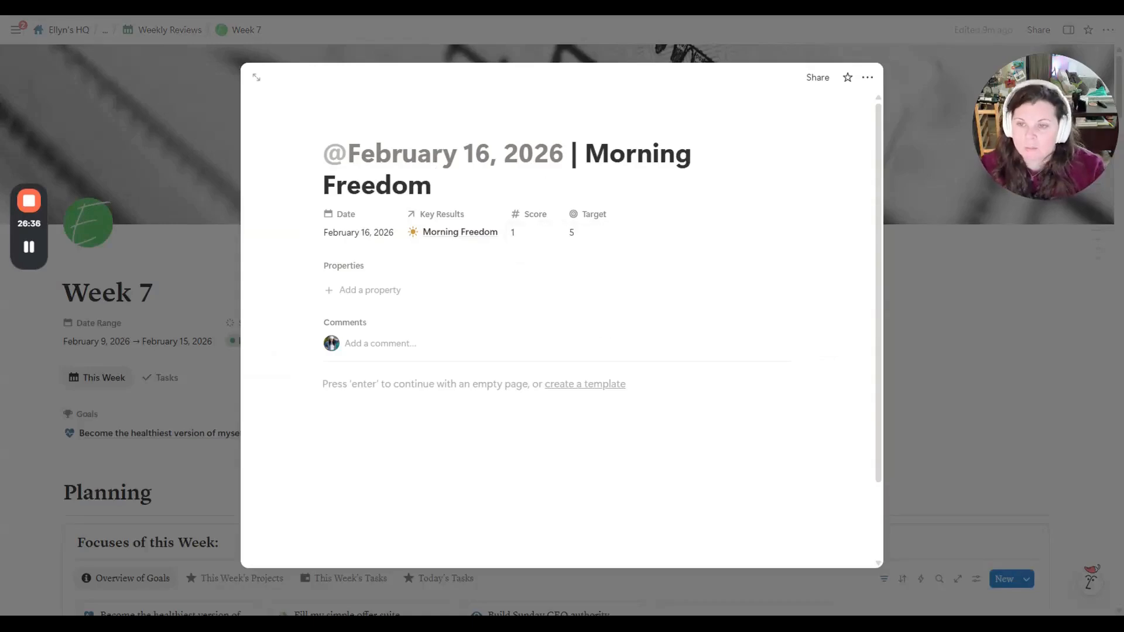
click(977, 300)
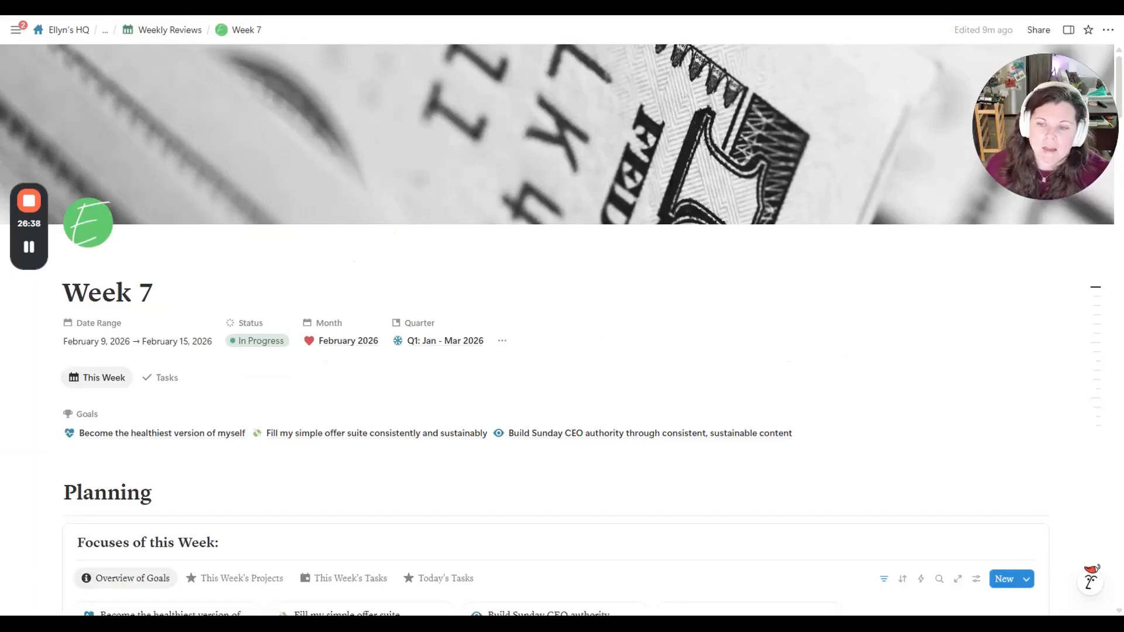
- Check in the "Work Feel Energizing or Draining?" key result in the KPI Audit with a score of 1
scroll(785, 322, down, 15)
scroll(787, 324, down, 10)
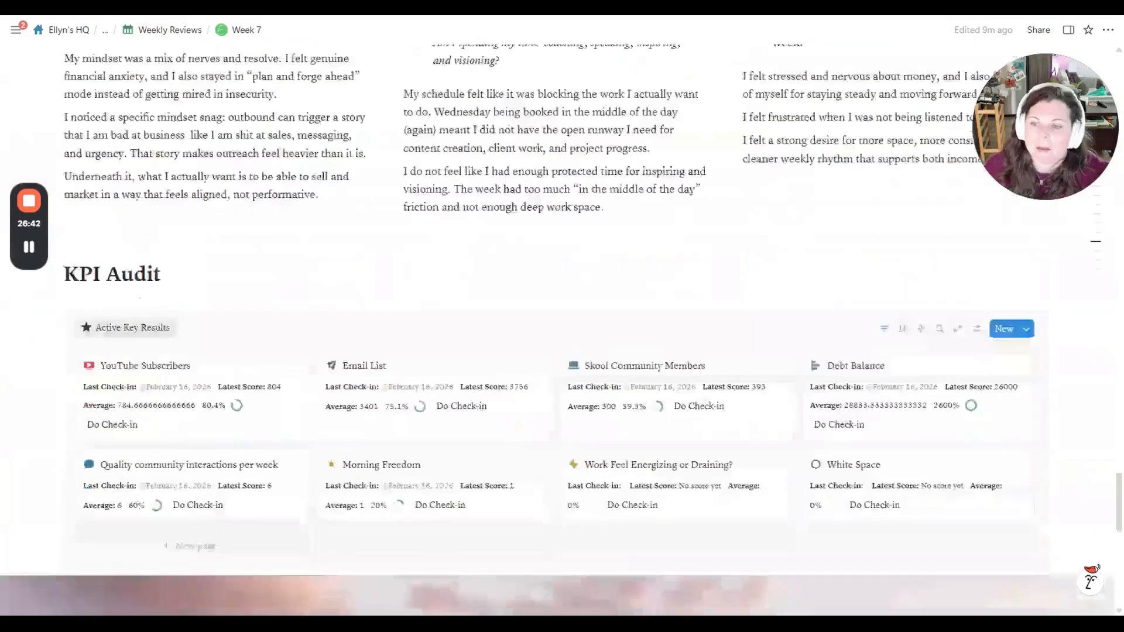
scroll(433, 263, up, 4)
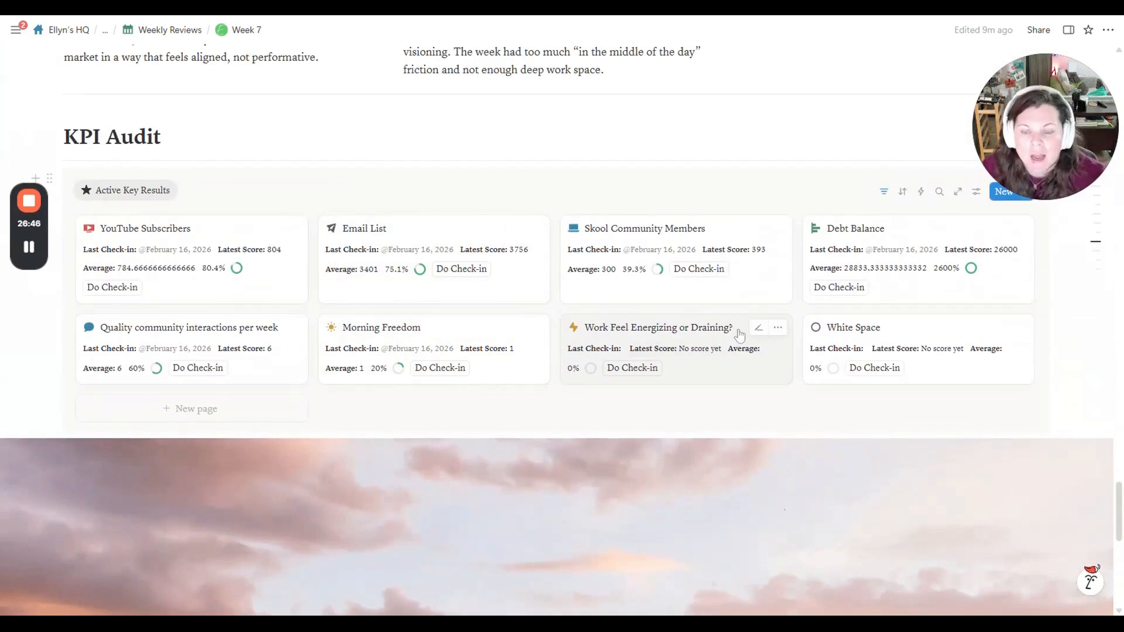
click(633, 367)
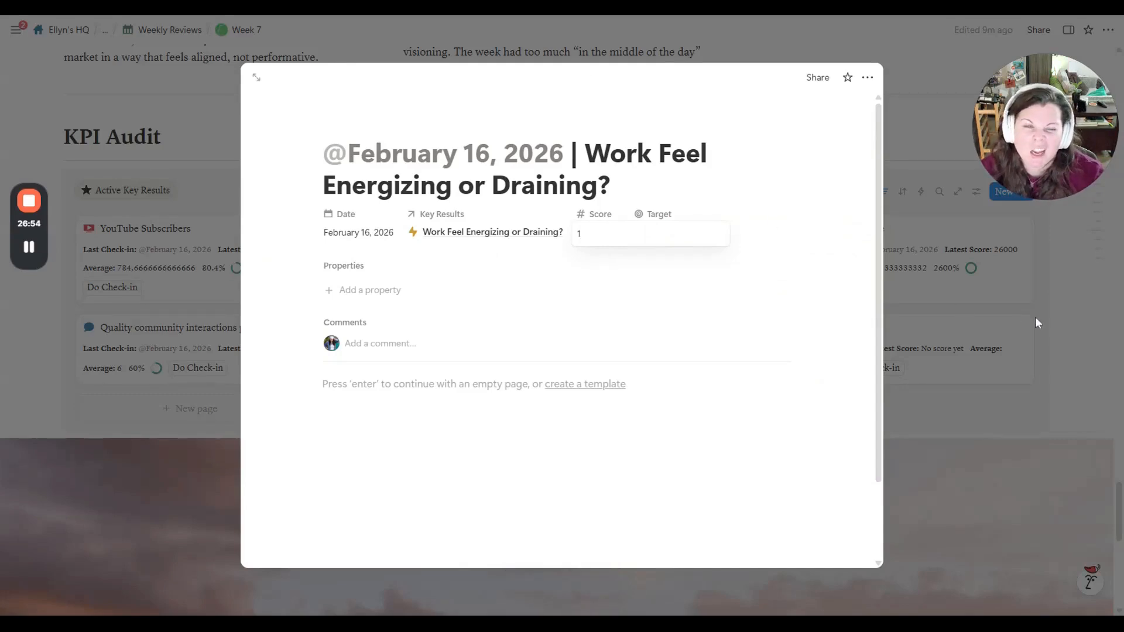
key(Return)
click(1063, 311)
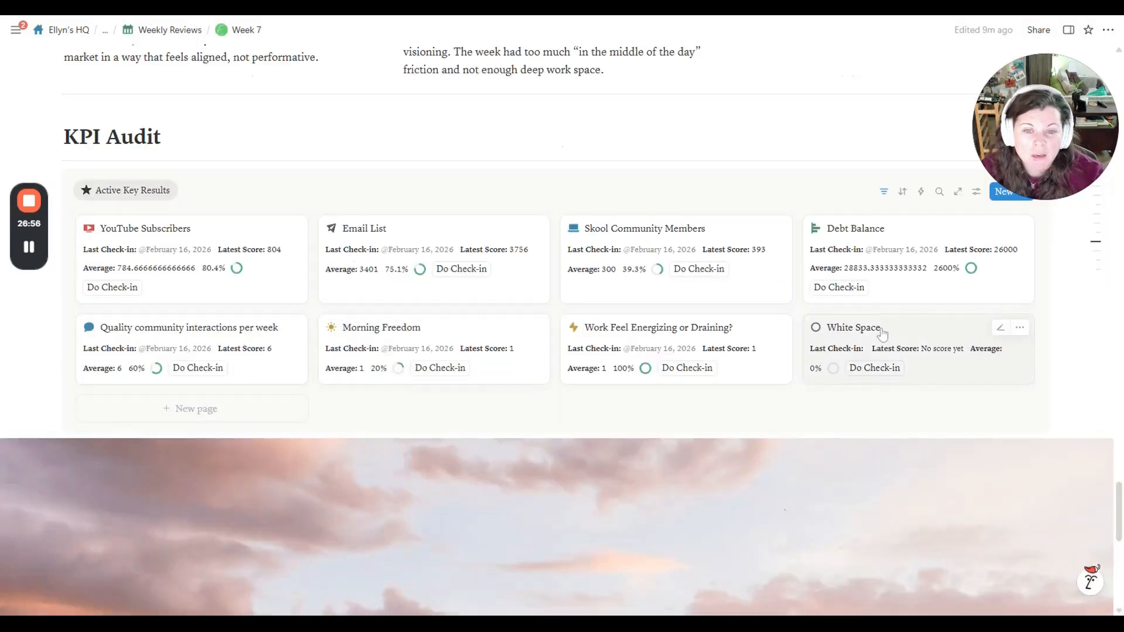
- Check in the White Space key result with a score of 5
click(878, 369)
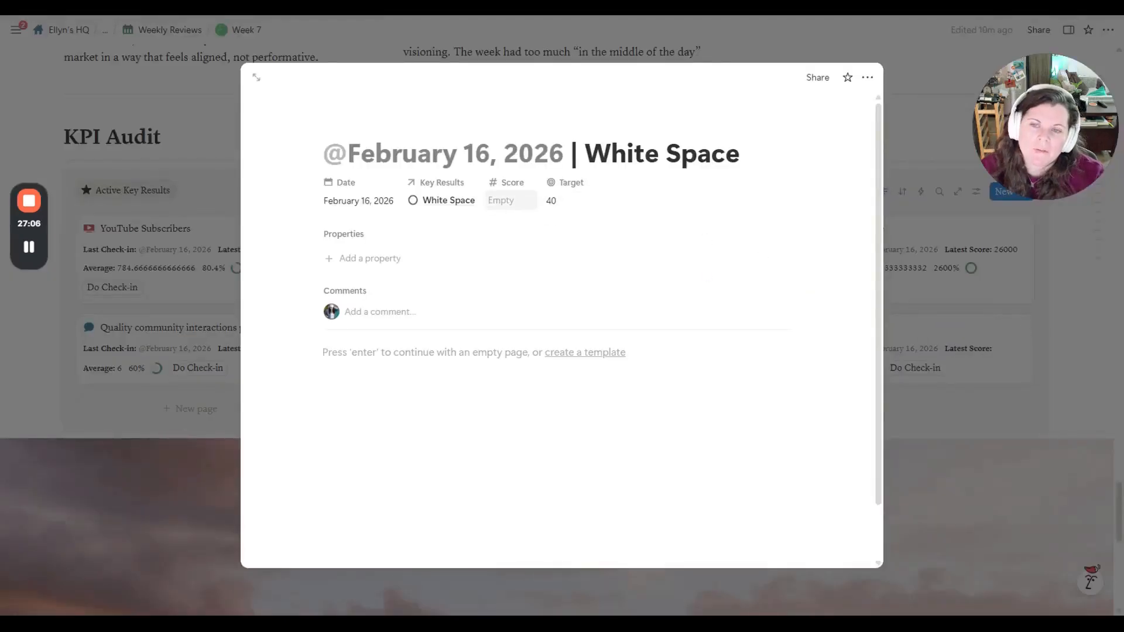
click(512, 206)
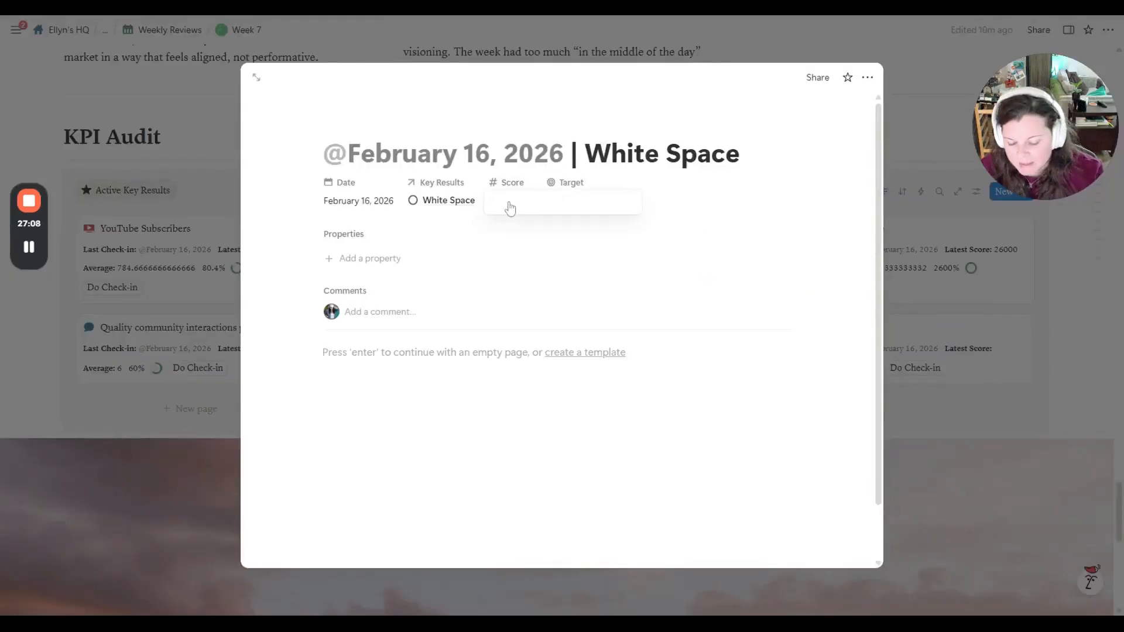
text(5)
click(917, 312)
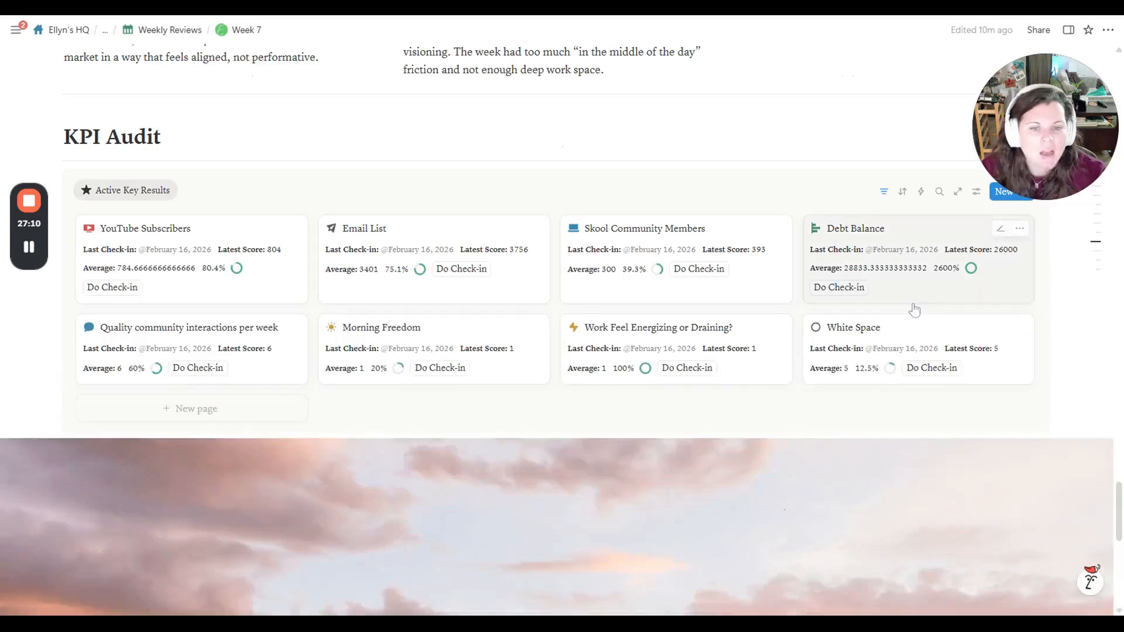
- Open the task inbox linked in the Get Aligned list of the Reset for the Week section
scroll(793, 289, down, 6)
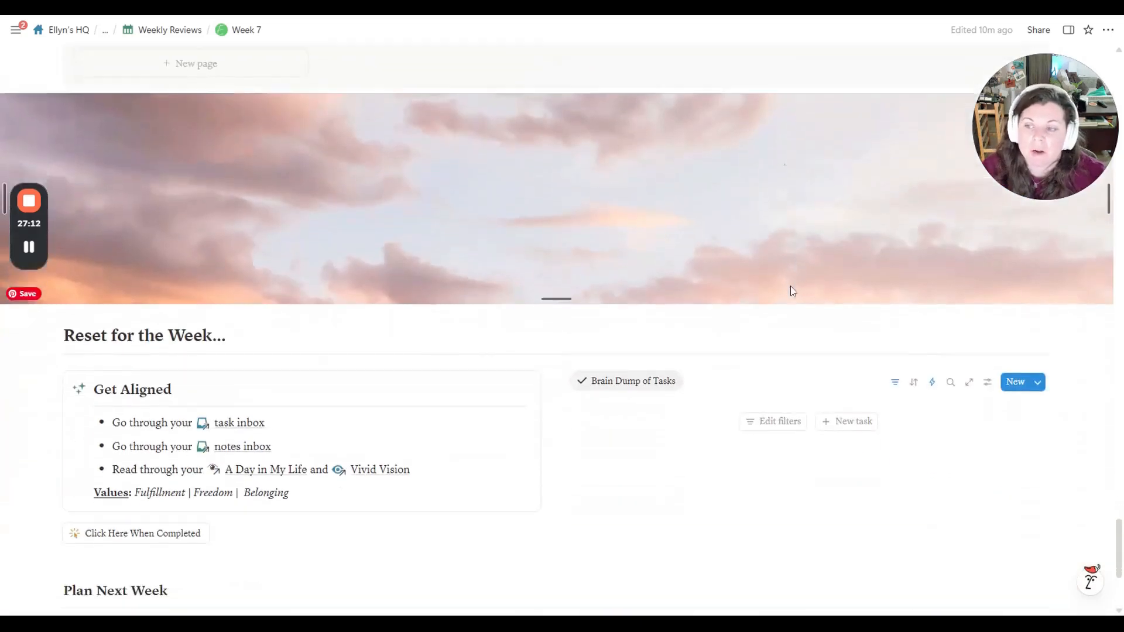
scroll(791, 291, down, 2)
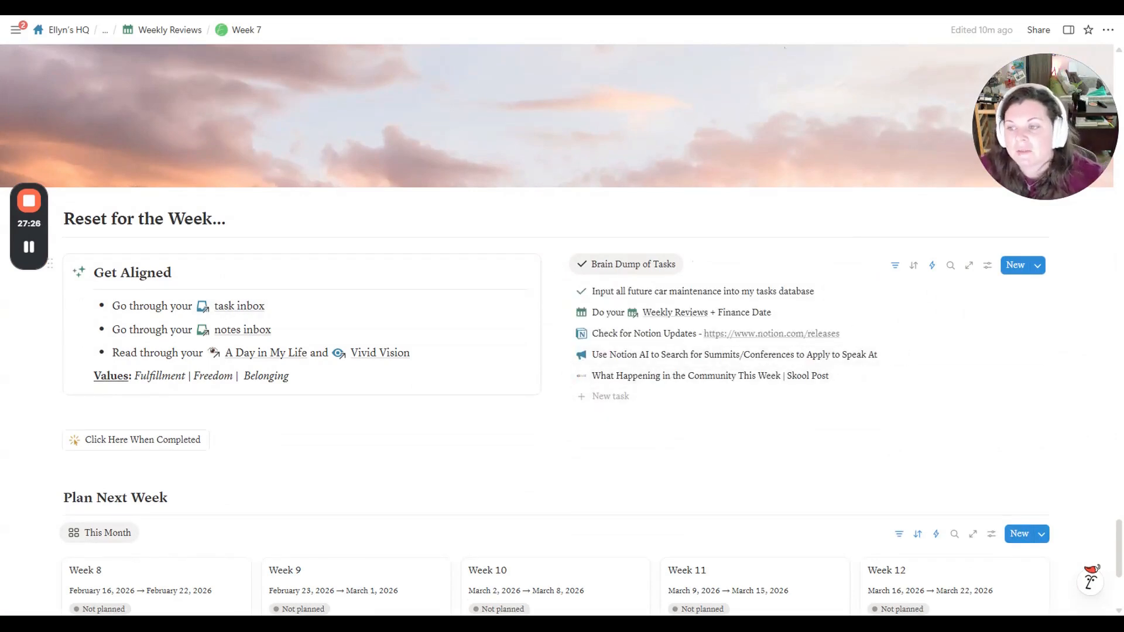
click(241, 306)
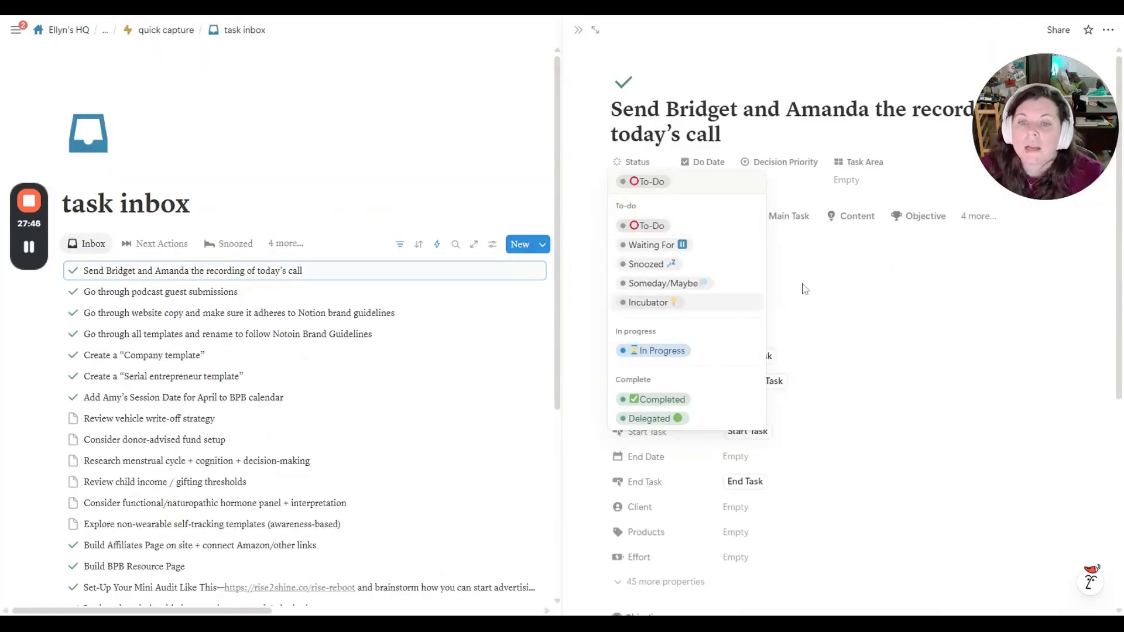
- Set the do date of the inbox's call-recording task to today and its due date to February 16, 2026
click(807, 288)
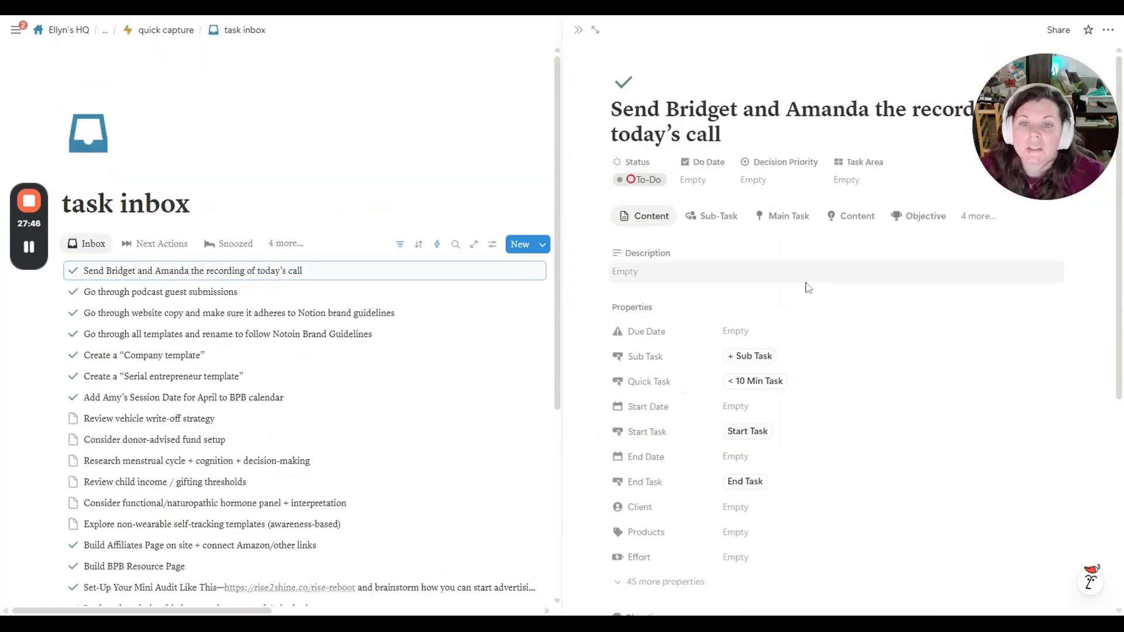
click(692, 180)
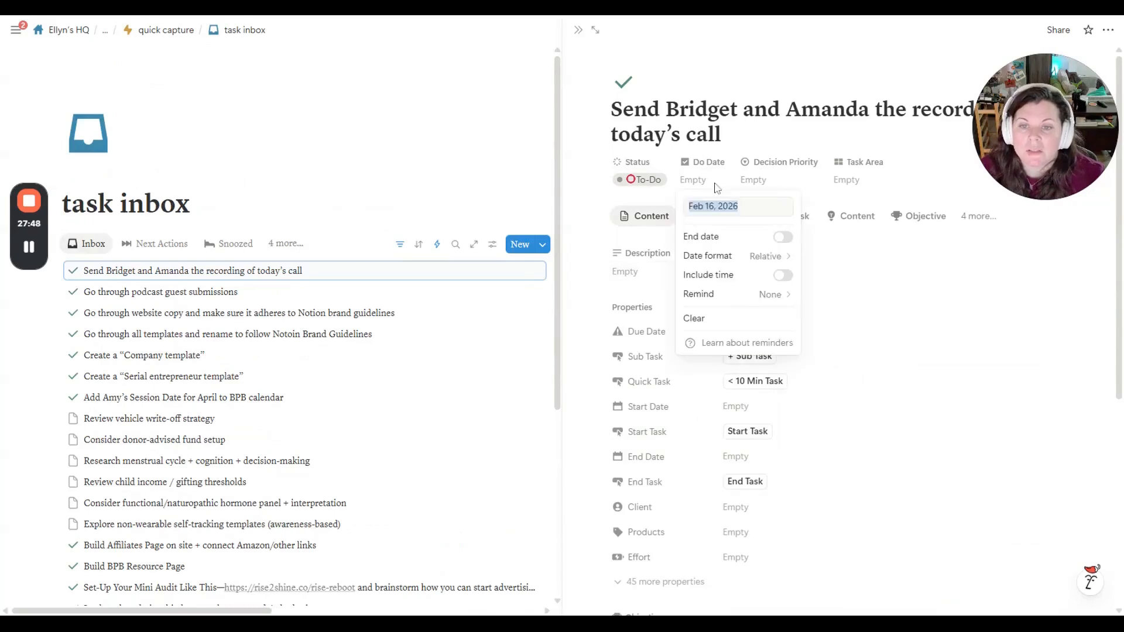
click(849, 332)
click(849, 332)
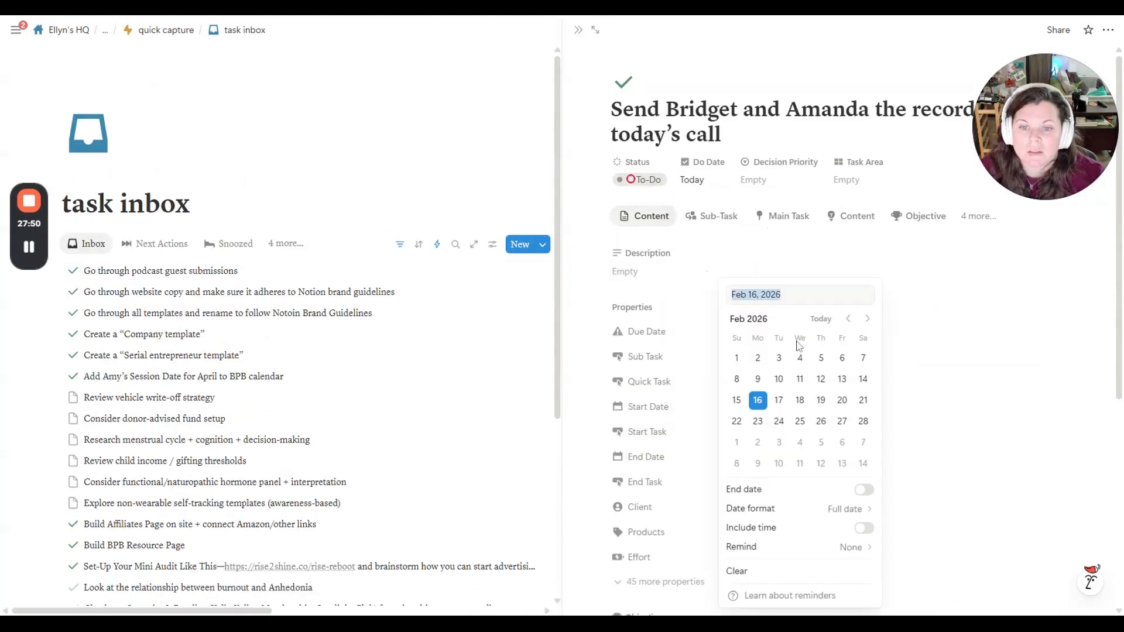
click(759, 403)
click(971, 359)
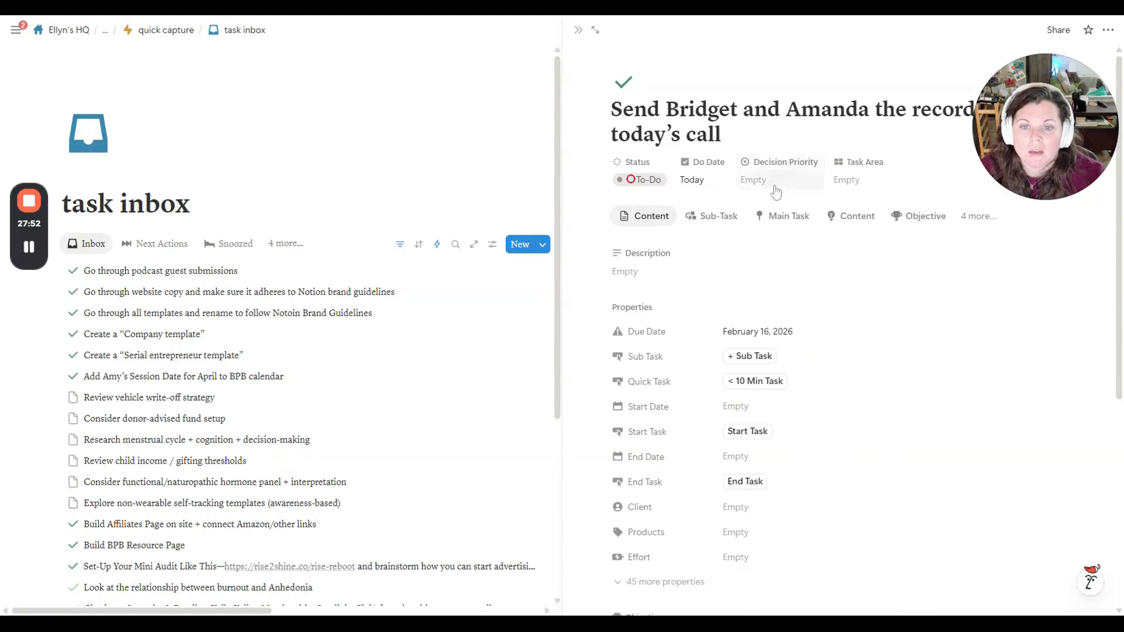
- Set the call-recording task's decision priority to Main Priority and mark it as a < 10 Min Task
click(778, 180)
click(767, 224)
click(761, 382)
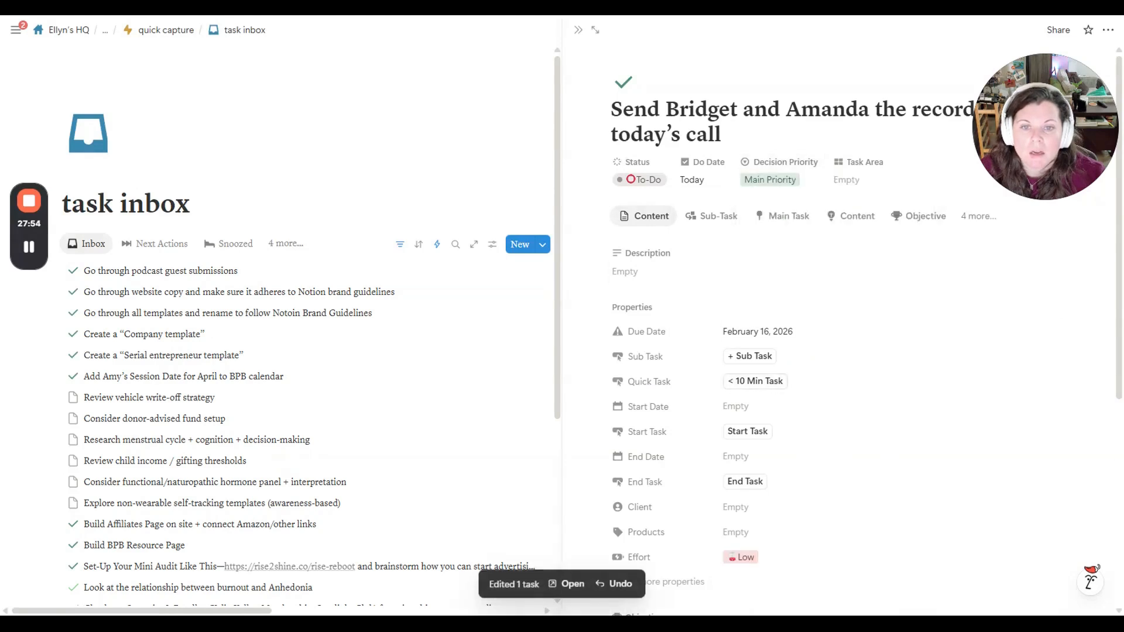
- Assign the task area Coach Ellyn HQ and link the objective "Build Sunday CEO authority through consistent, sustainable content", closing the task
click(847, 179)
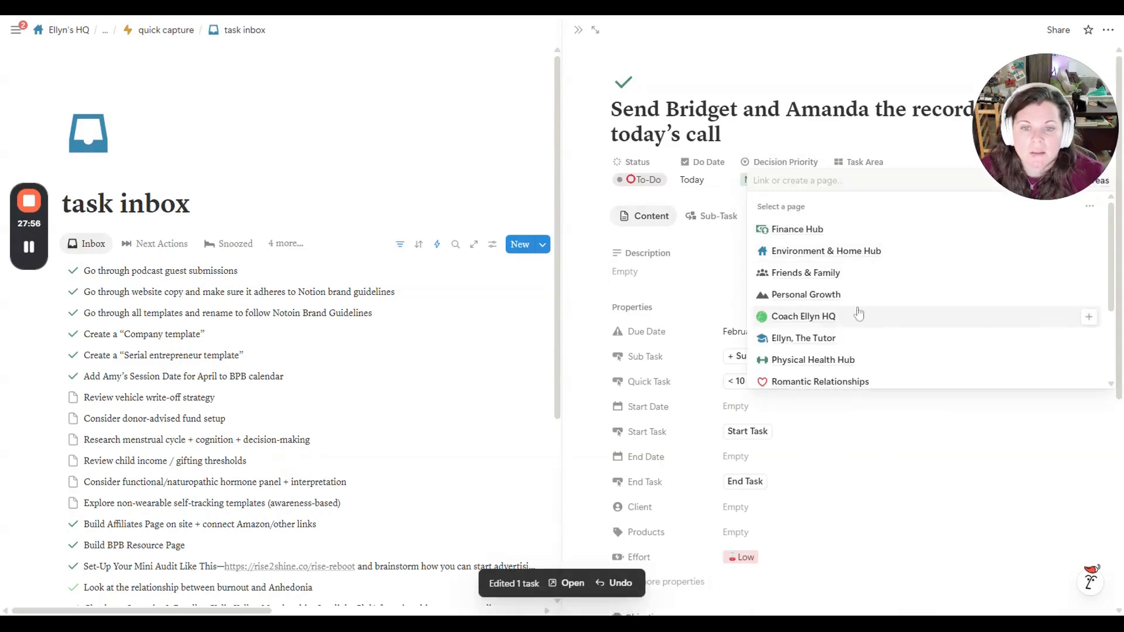
click(803, 317)
scroll(859, 314, down, 5)
click(732, 294)
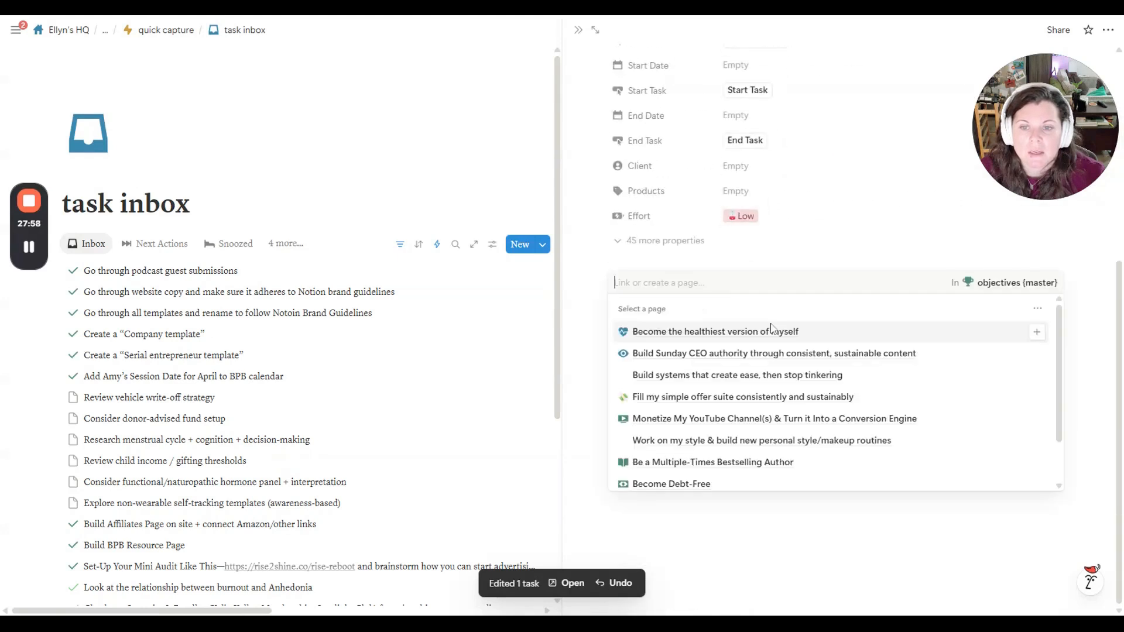
click(929, 354)
click(578, 30)
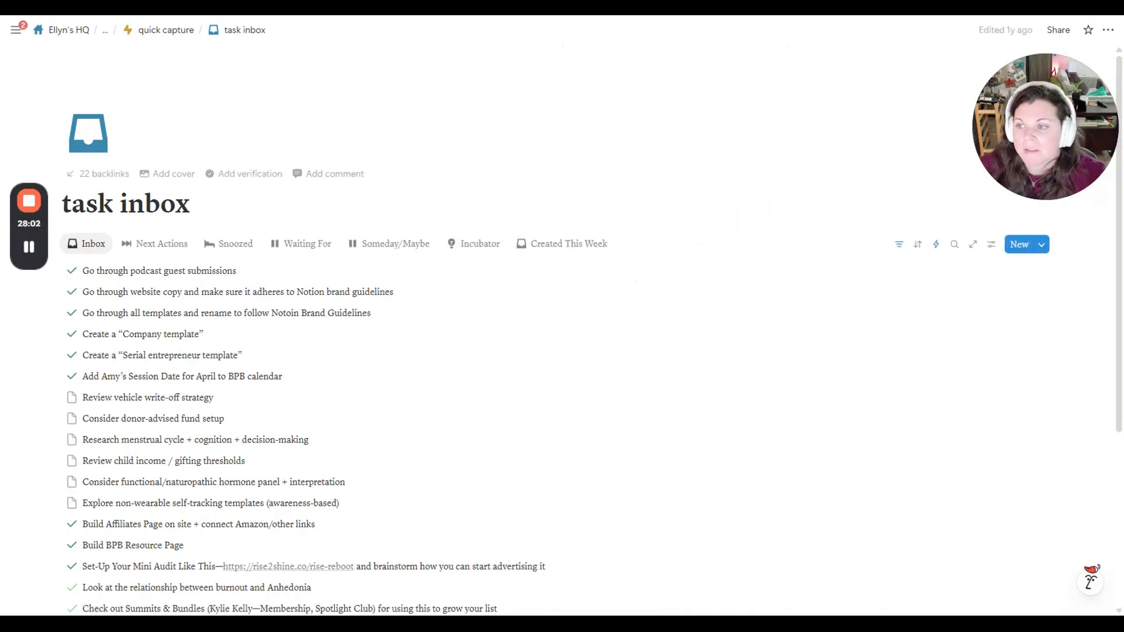
- Set both the do date and the due date of "Go through podcast guest submissions" to February 16, 2026
scroll(167, 246, down, 3)
click(178, 143)
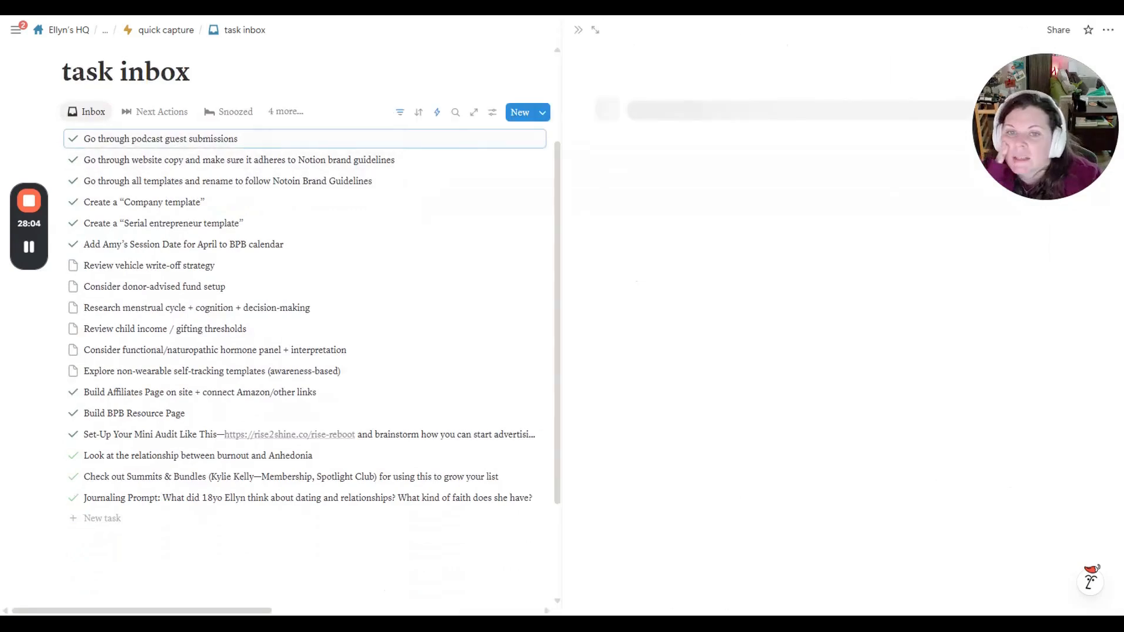
click(697, 154)
click(715, 286)
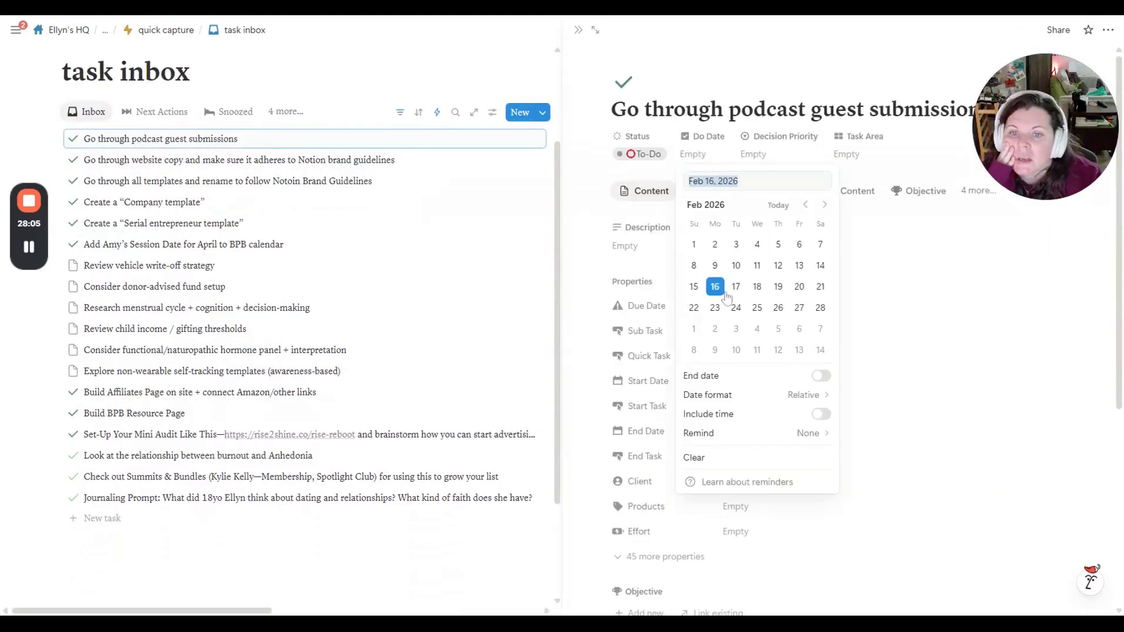
click(921, 284)
click(763, 308)
click(758, 402)
click(697, 267)
- Set the due date of the task about website copy adhering to Notion brand guidelines to February 20, 2026, scheduling it for Friday
click(260, 141)
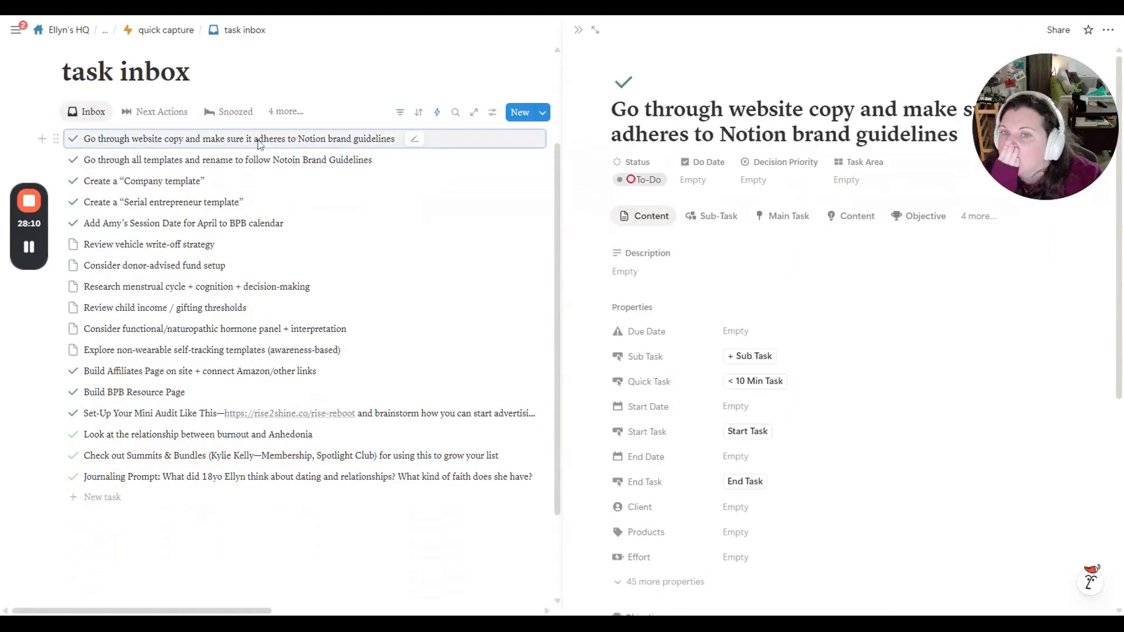
click(736, 332)
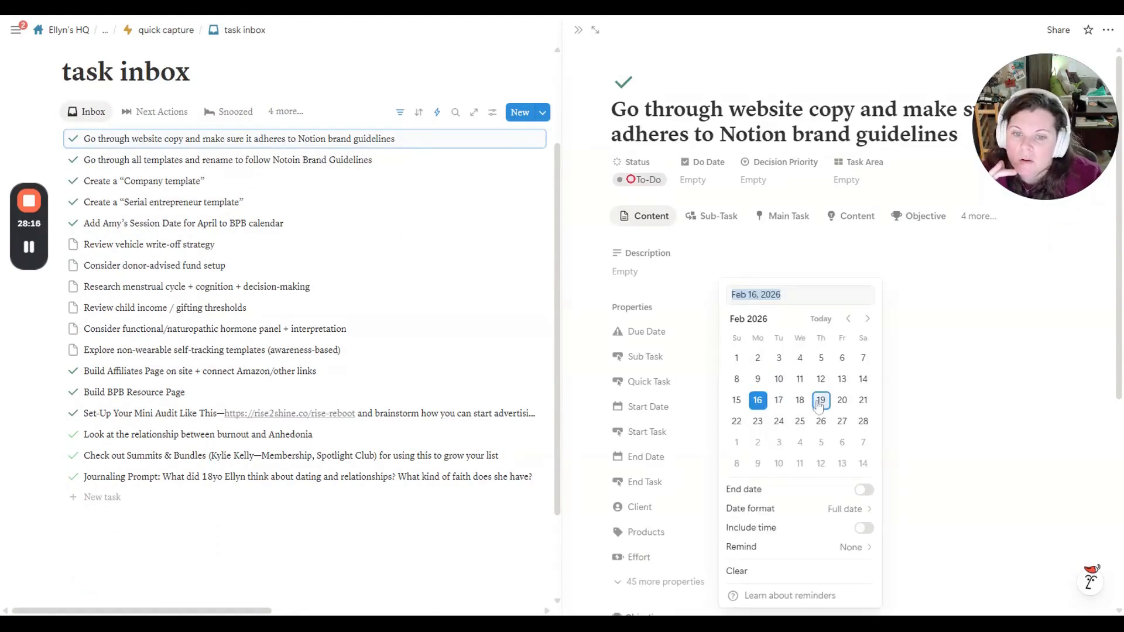
click(842, 399)
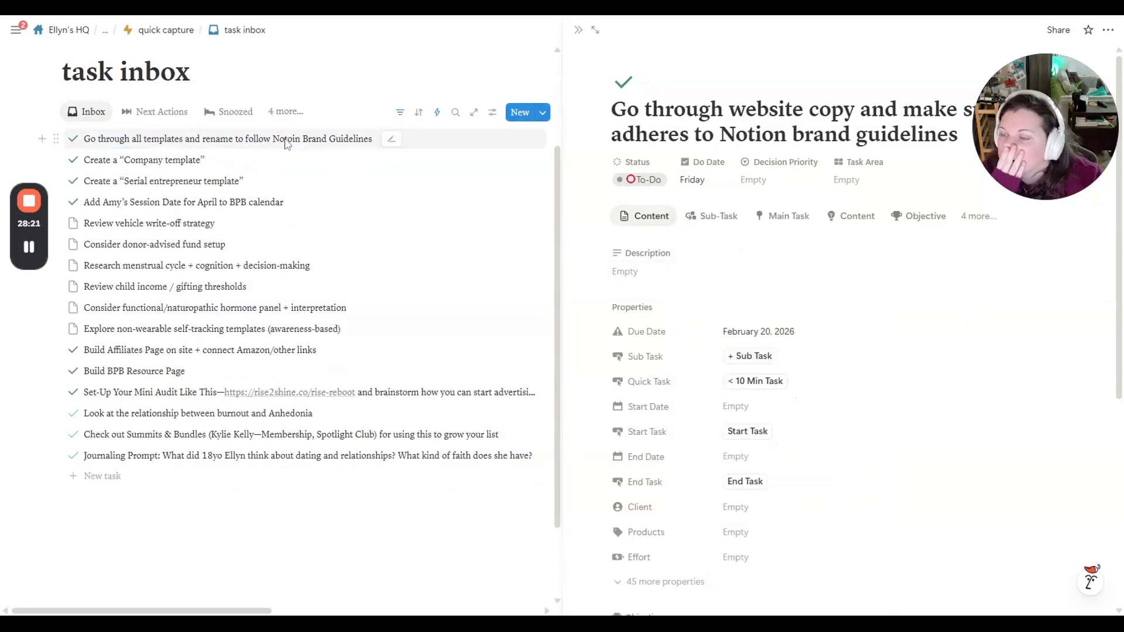
- Schedule the task about renaming all templates for next Monday and set its due date to February 23, 2026
click(287, 144)
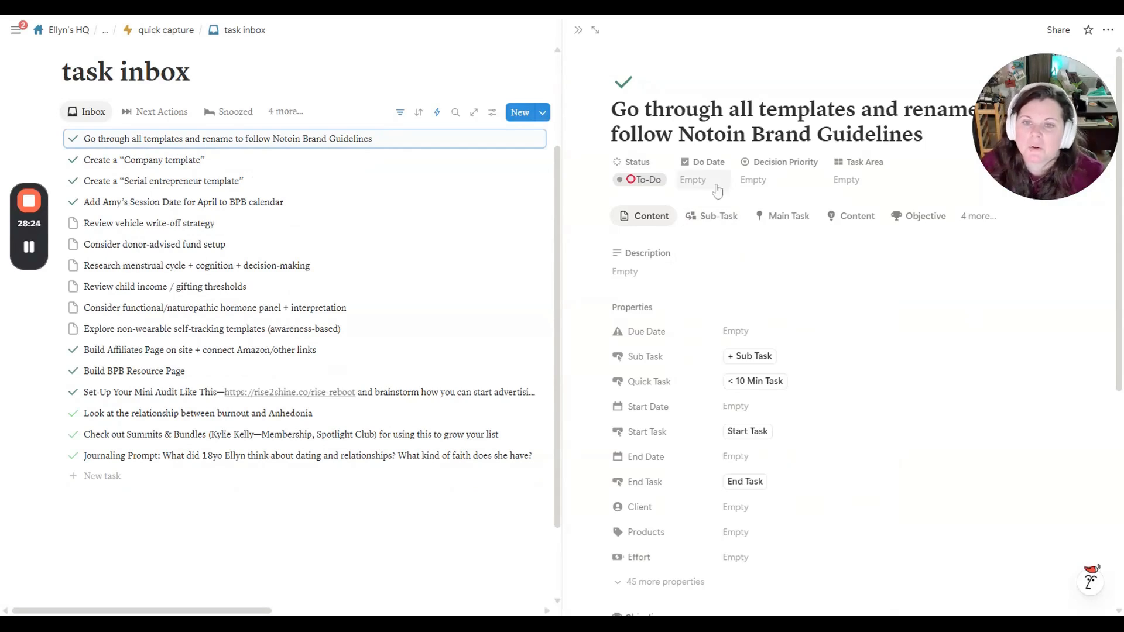
click(692, 180)
click(715, 333)
click(895, 327)
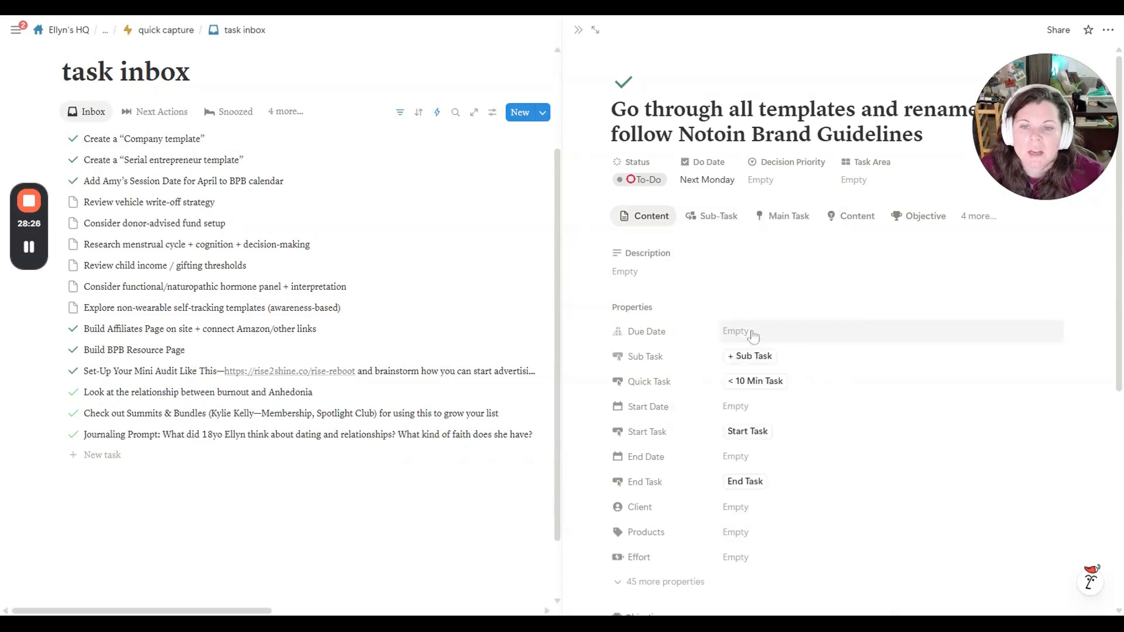
click(744, 333)
click(758, 420)
click(957, 343)
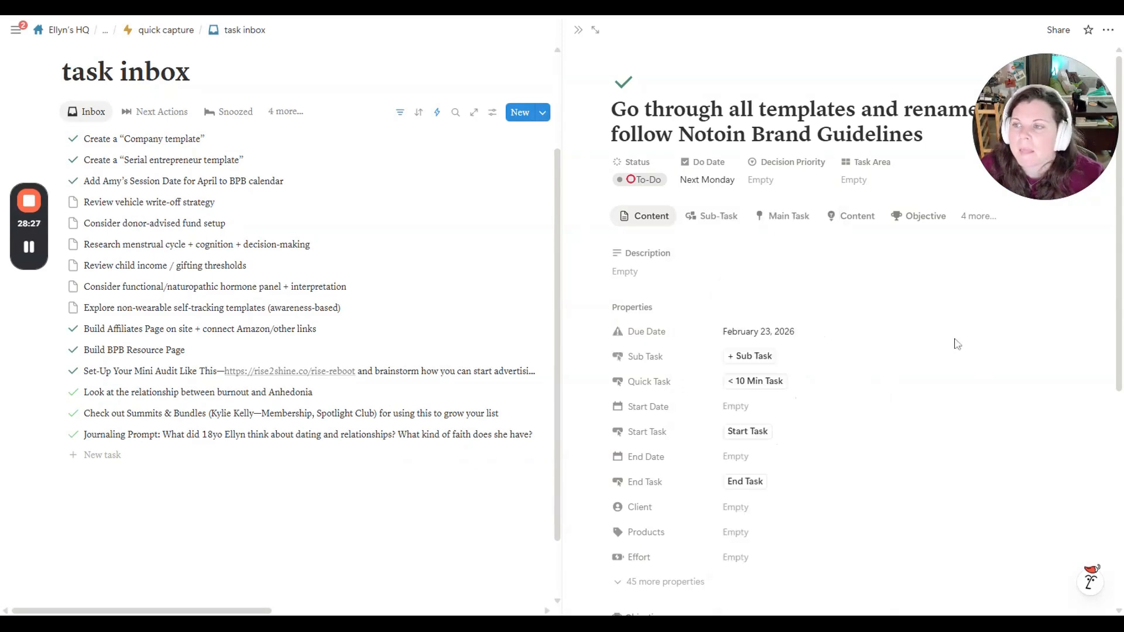
- Set up the subtasks section in the Create a "Company template" task and expand the parent task in its incomplete tasks table
click(241, 142)
click(711, 192)
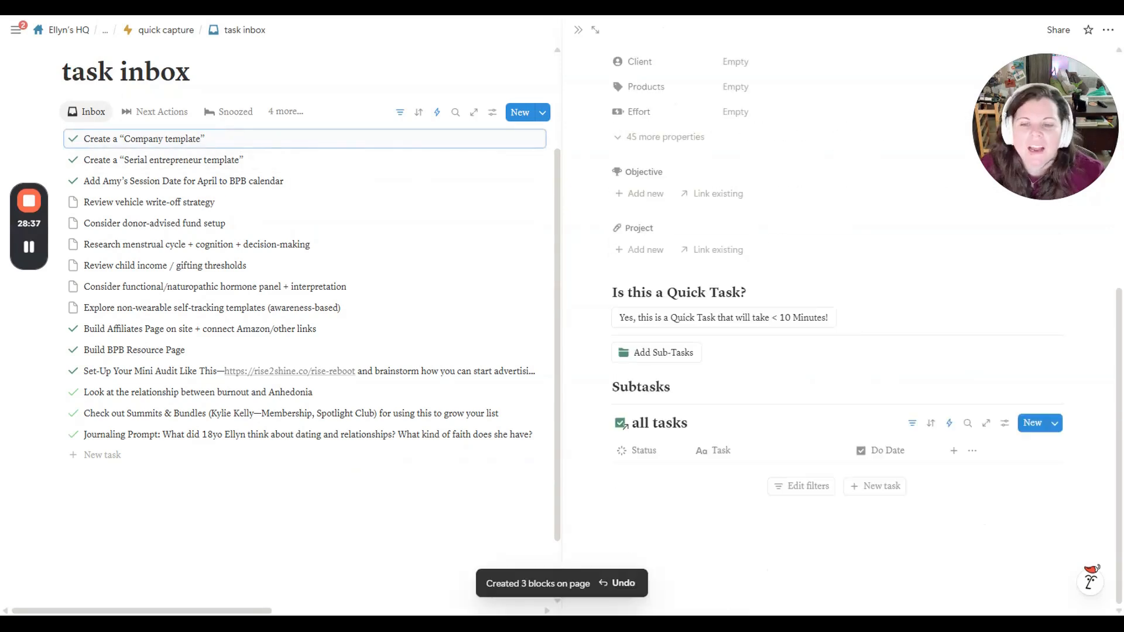
scroll(899, 281, up, 5)
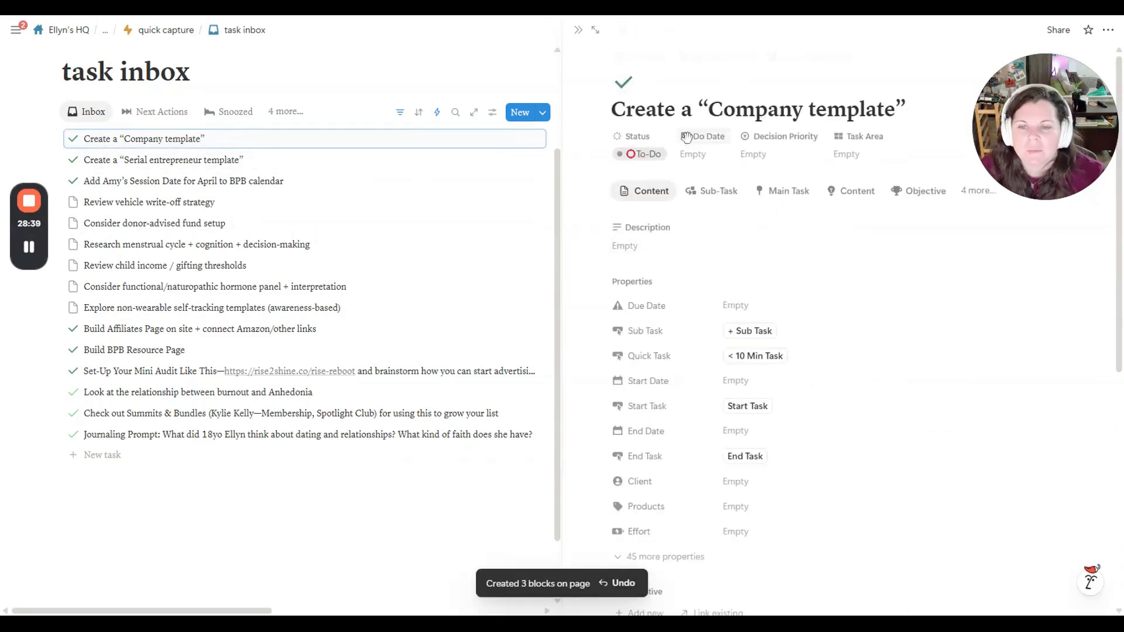
scroll(724, 183, down, 7)
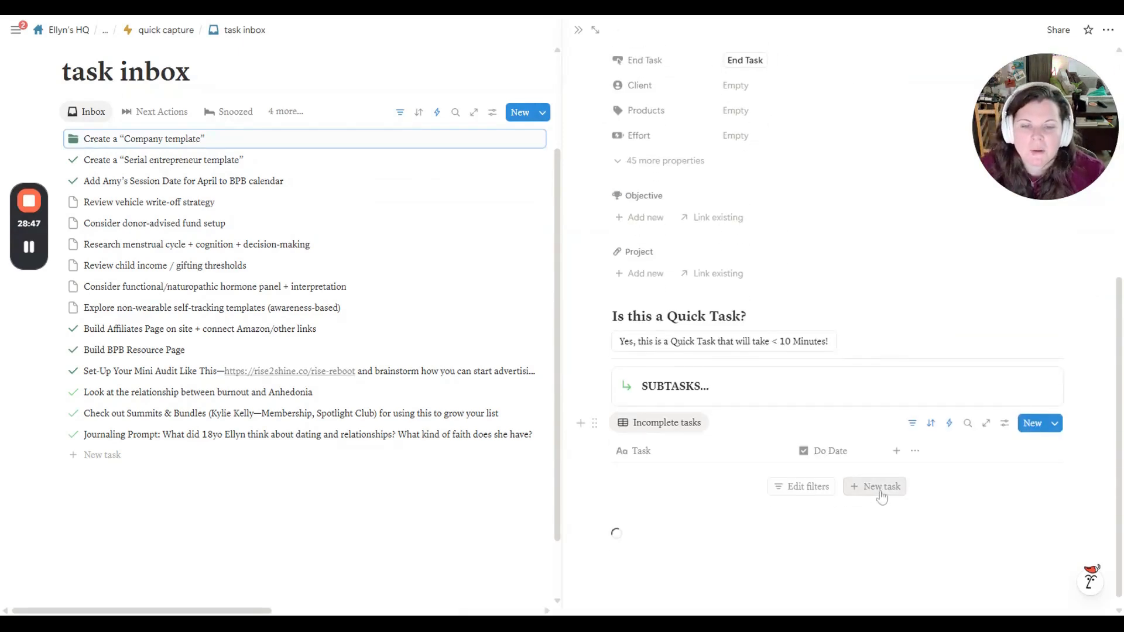
click(643, 485)
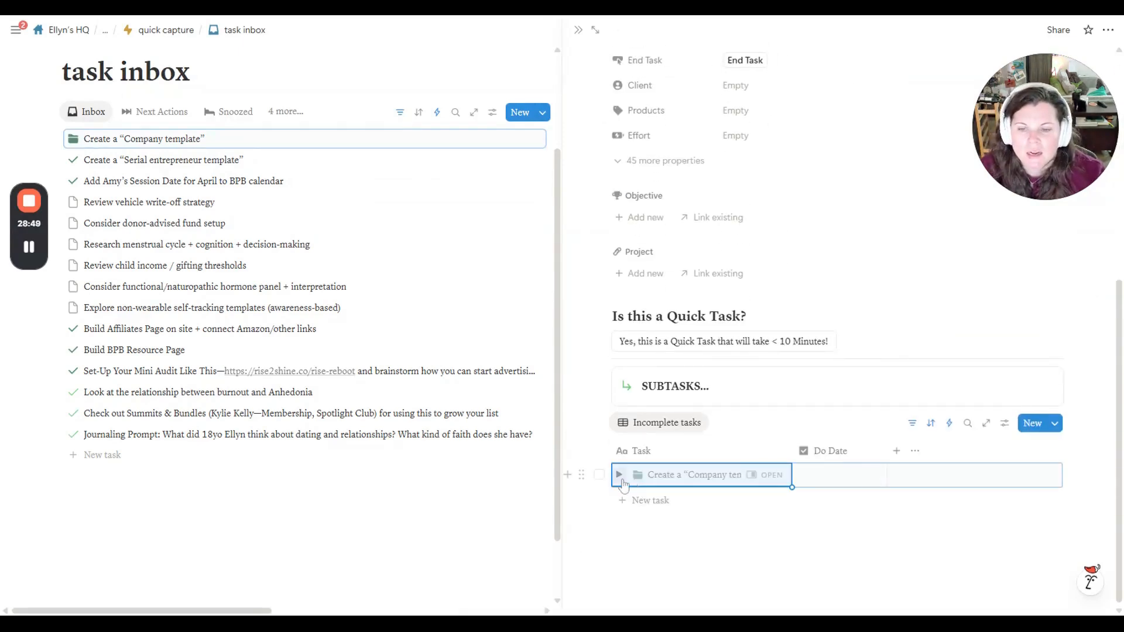
click(620, 476)
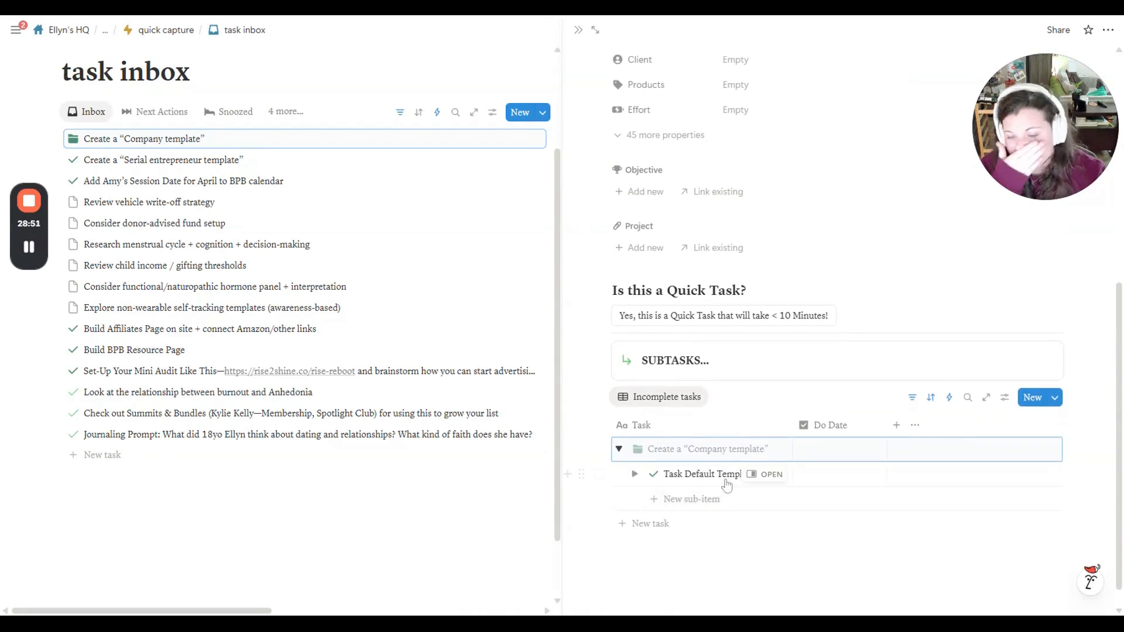
- Rename the Company template's default sub-item as "Break out Company Template project into subtasks"
click(727, 485)
key(ctrl+a)
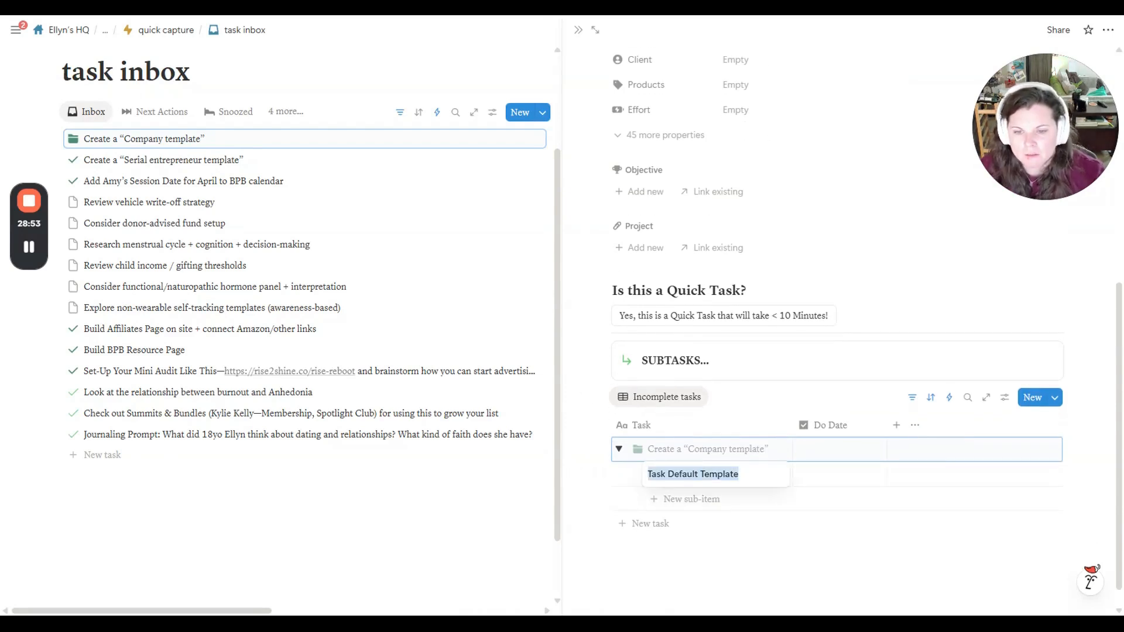
text(Break out this project in)
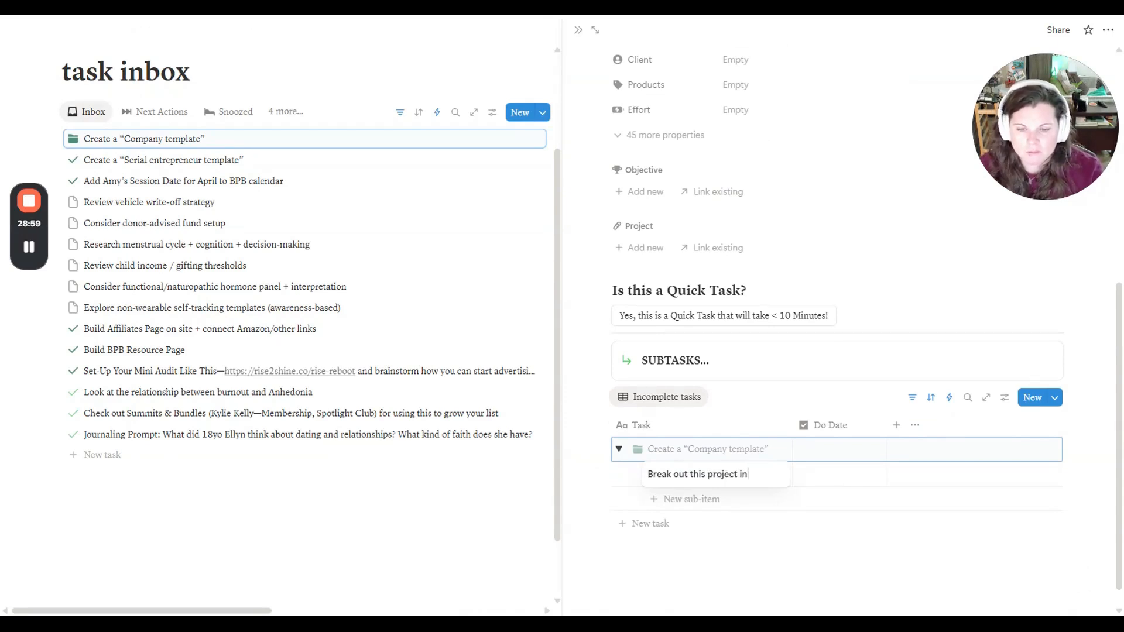
text(subtaks)
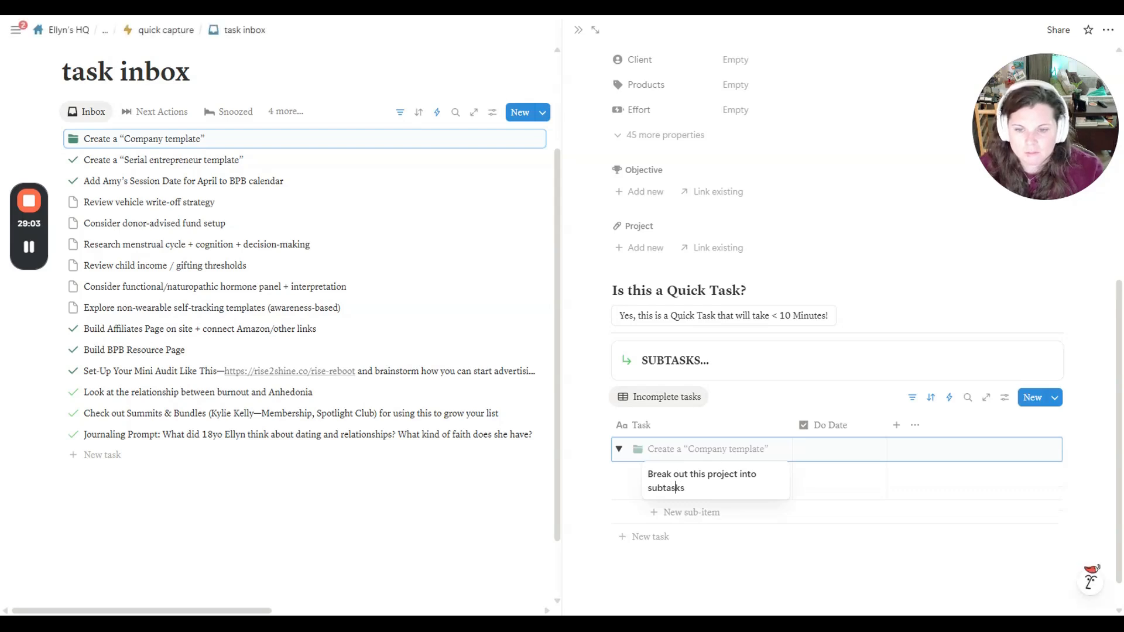
text(Company)
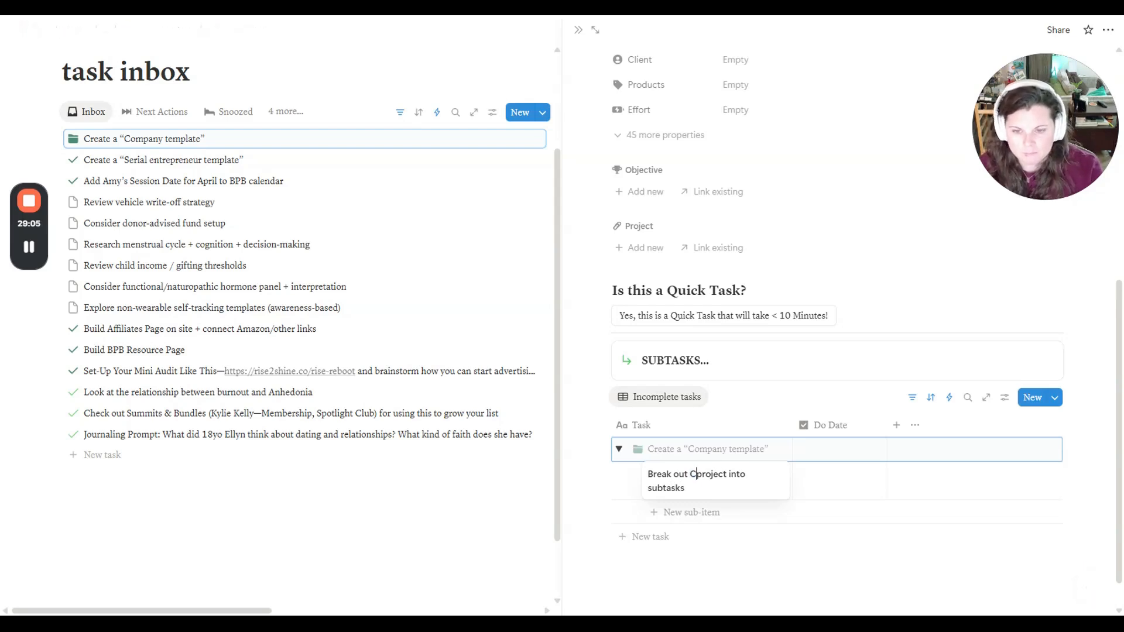
text( Template)
key(Escape)
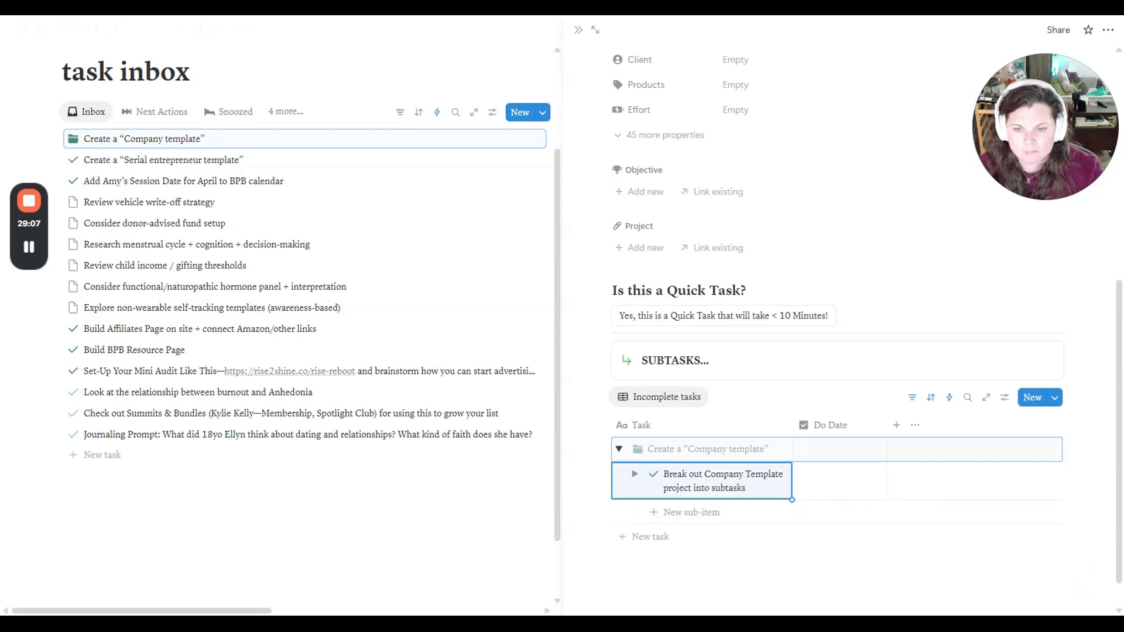
- Set the do date of the "Break out Company Template project into subtasks" sub-item to February 18, 2026
click(837, 477)
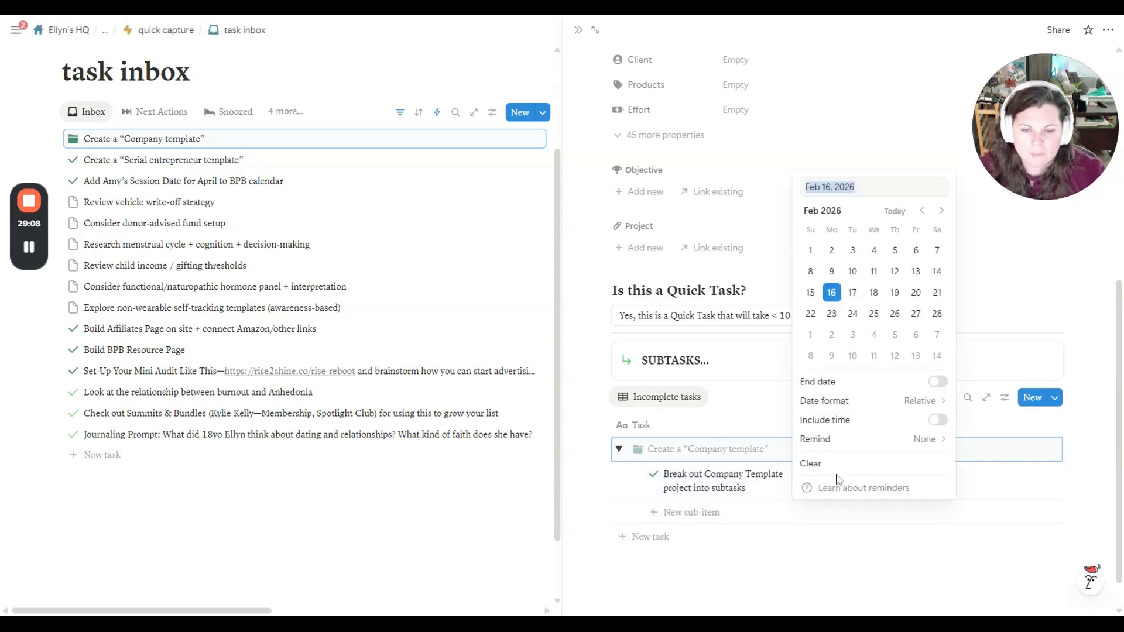
click(874, 292)
scroll(838, 316, up, 5)
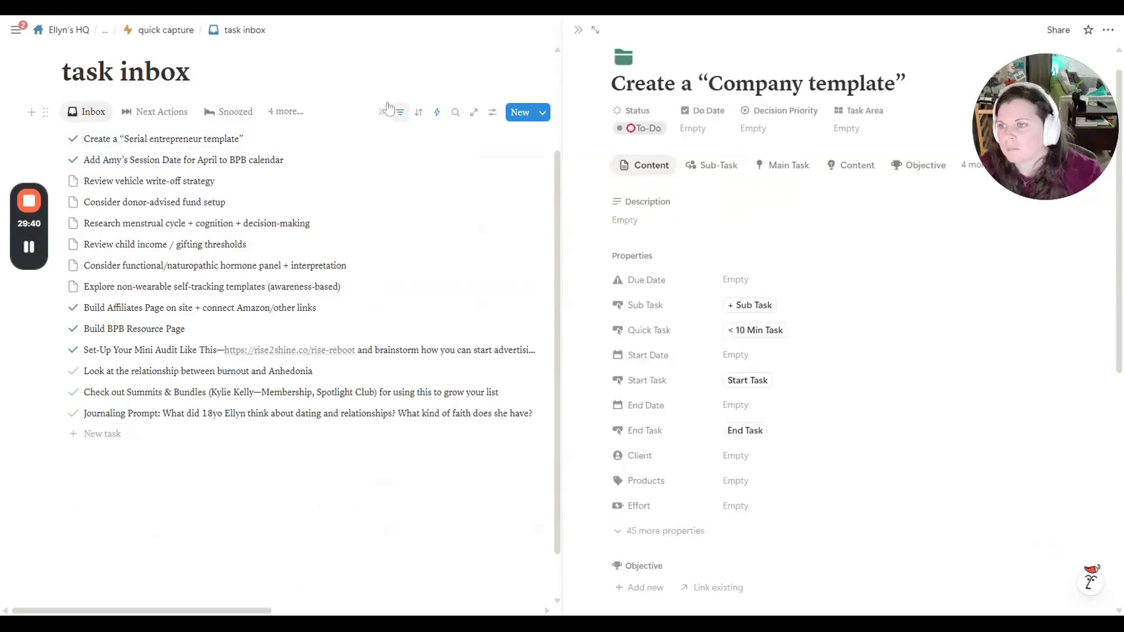
- Replace the page content of the Create a "Serial entrepreneur template" task with the layout containing a subtasks table
click(164, 139)
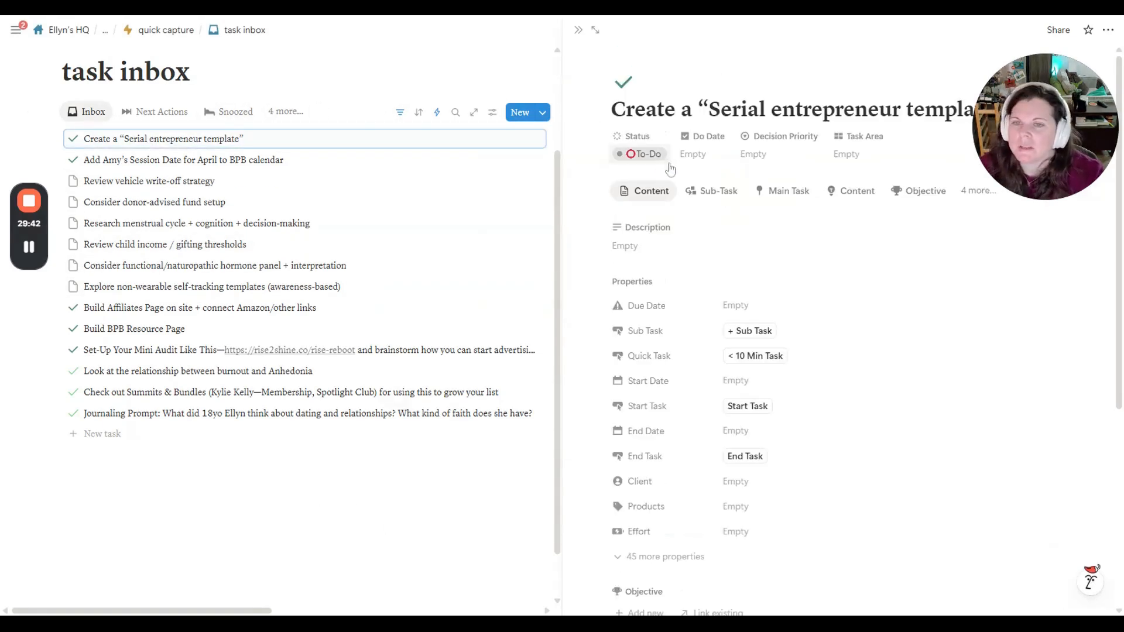
scroll(761, 352, down, 5)
drag(773, 561, 637, 398)
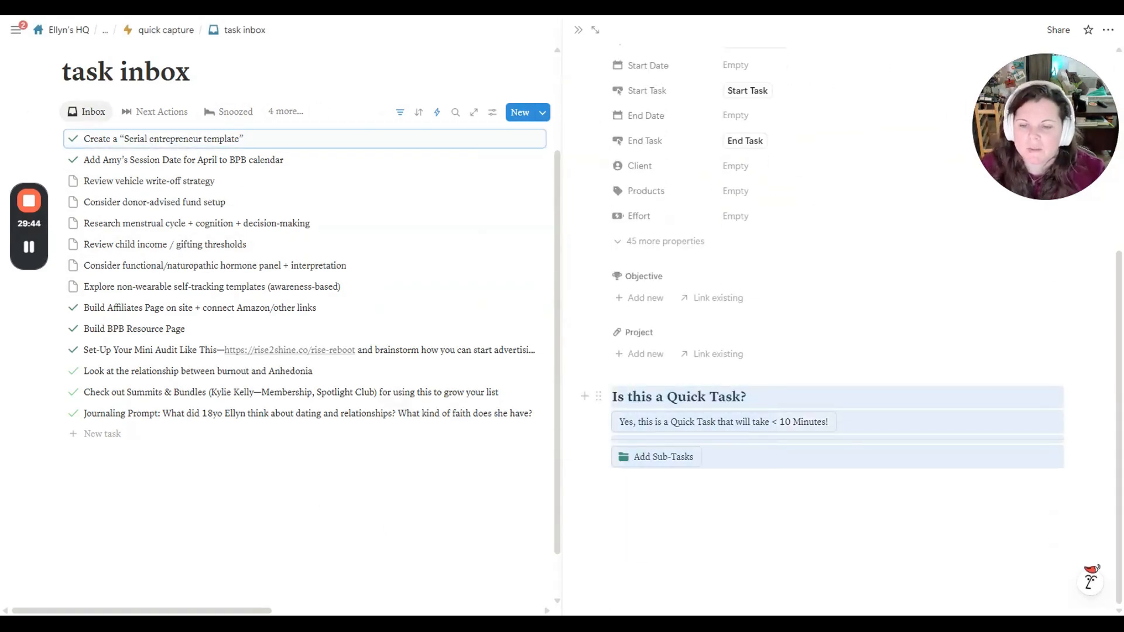
key(BackSpace)
click(674, 449)
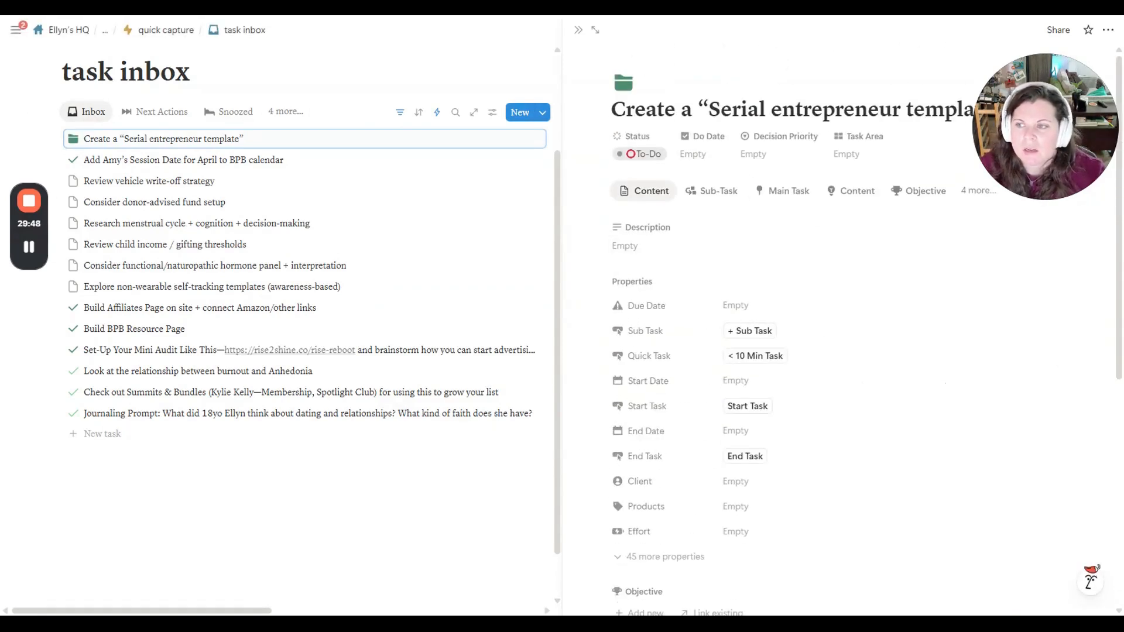
scroll(904, 261, down, 7)
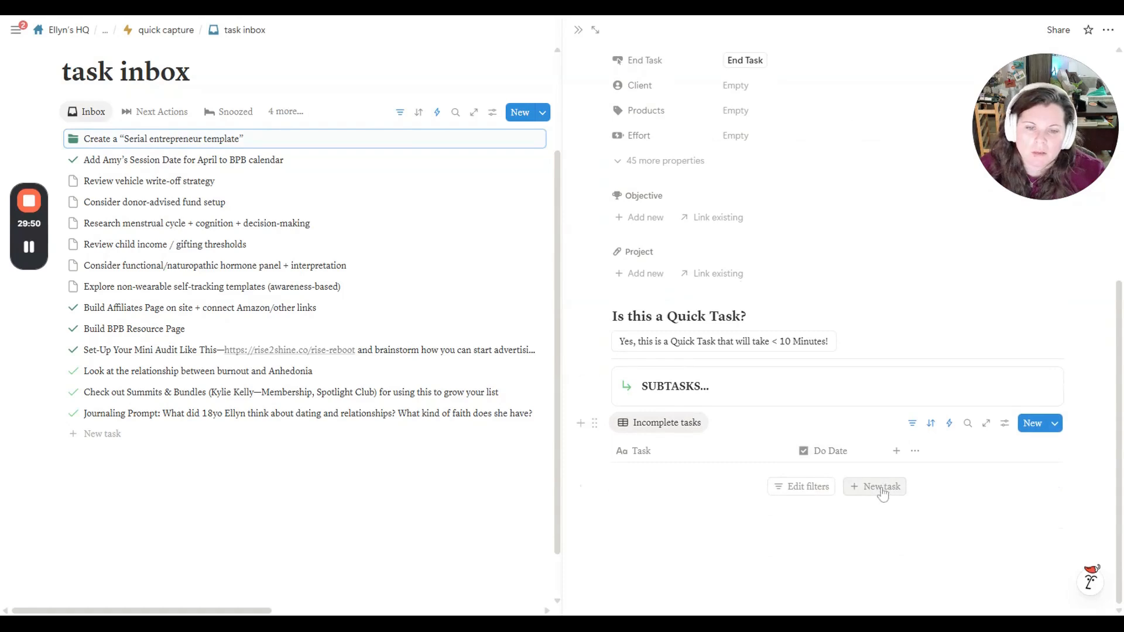
- Add a task to the incomplete tasks table of the "Serial entrepreneur template" task, expand it and open its sub-item's name for editing
click(882, 488)
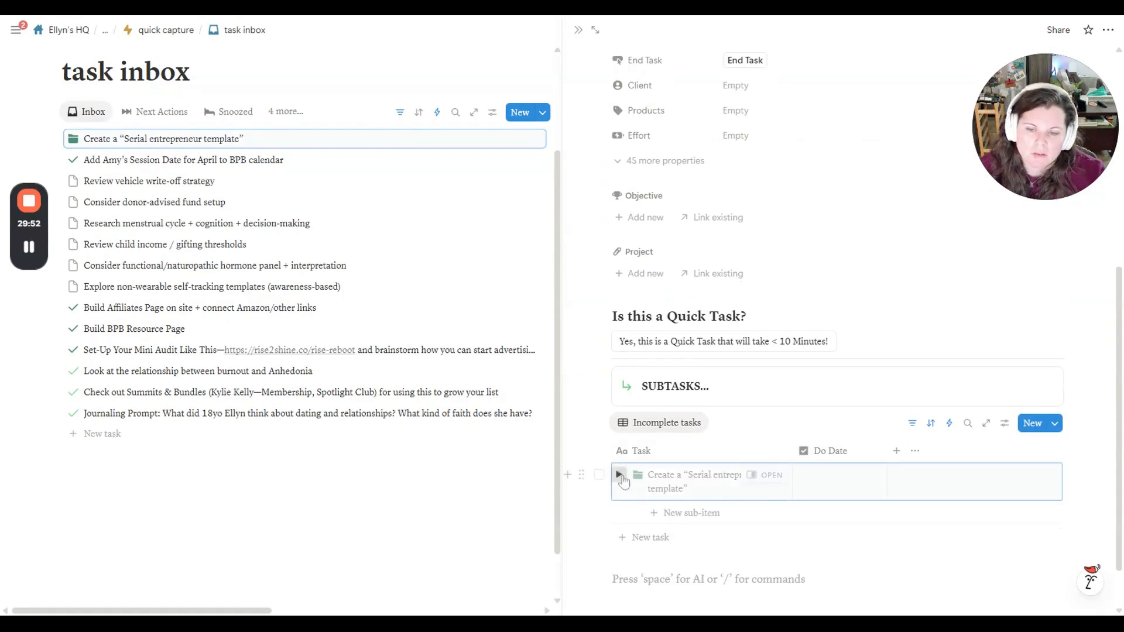
click(619, 475)
scroll(798, 442, down, 1)
double_click(725, 452)
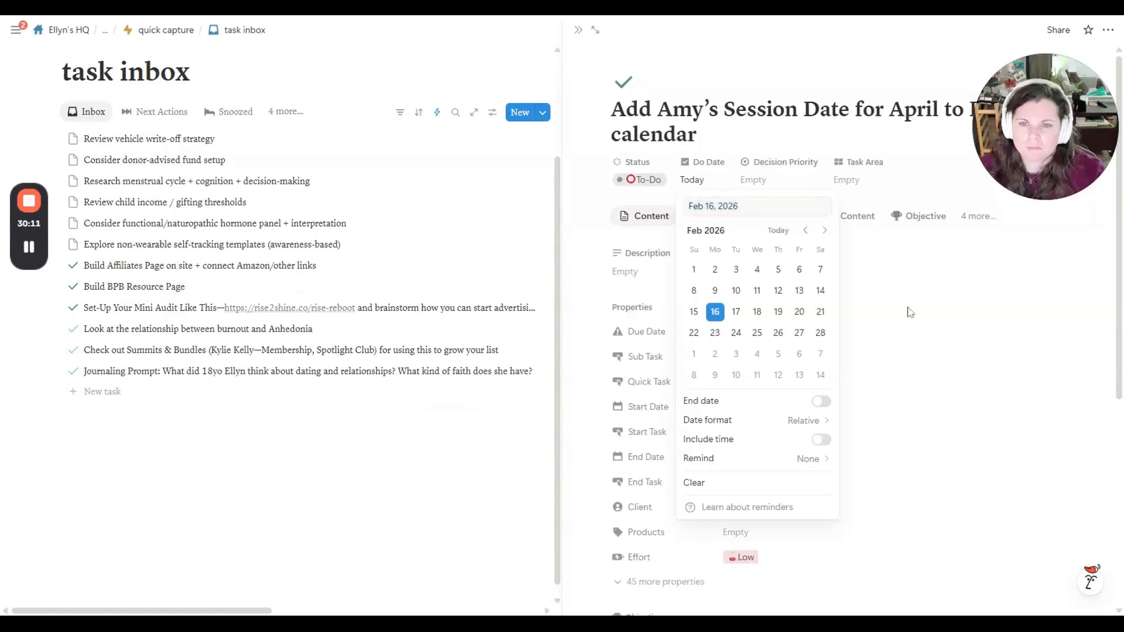
- Set the due date of the April session date task to February 16, 2026 and open its decision priority options
click(908, 311)
click(743, 333)
click(984, 350)
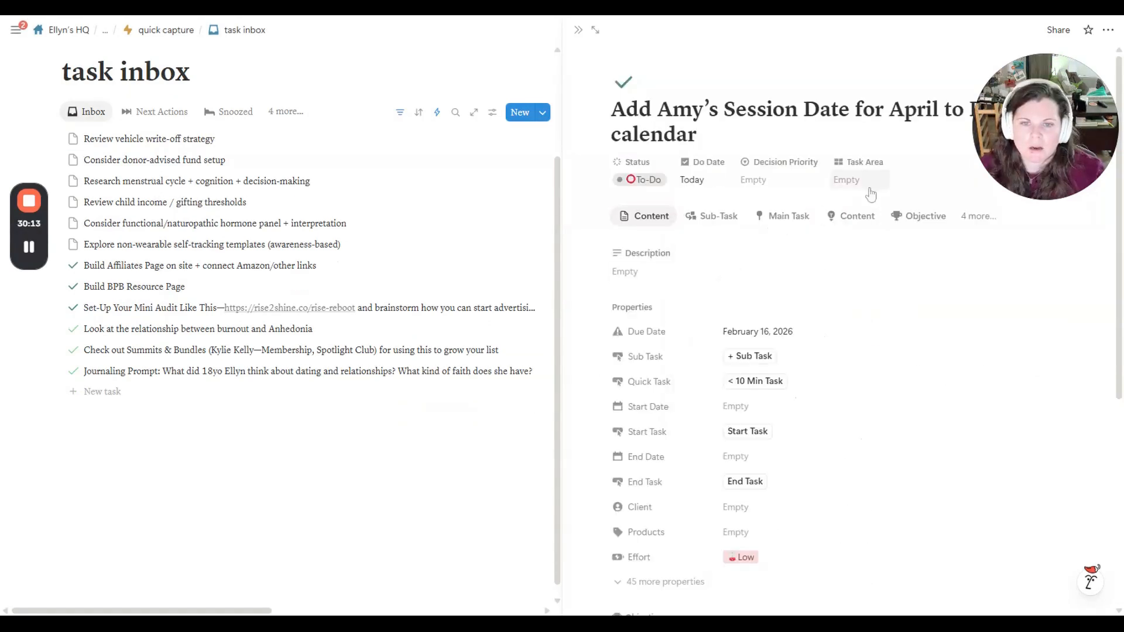
click(758, 181)
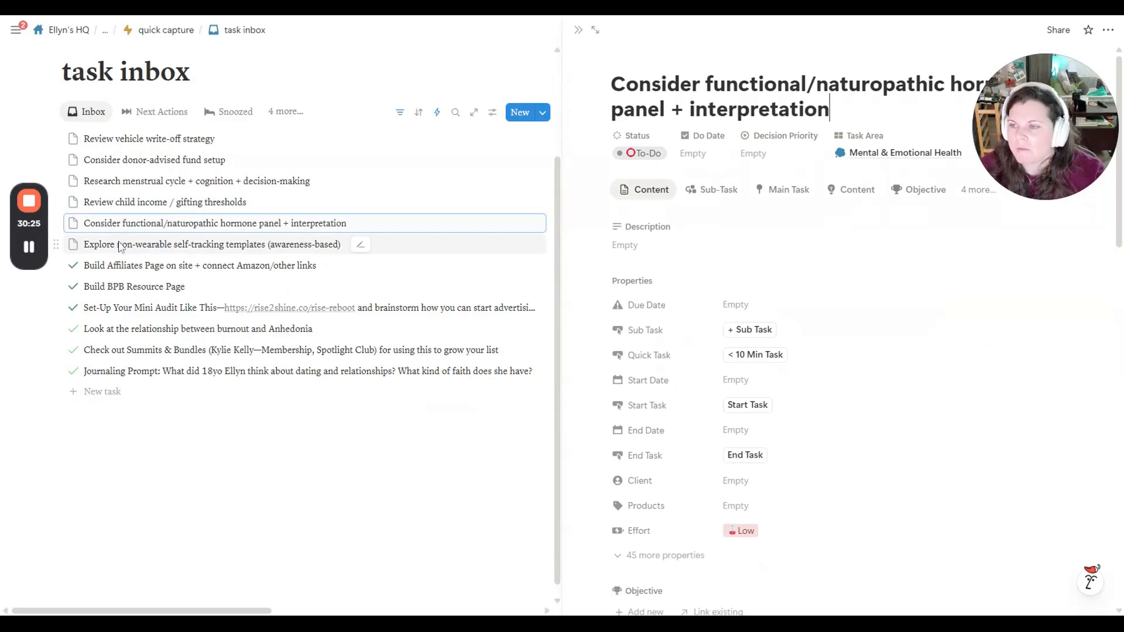
- Delete the "Build Affiliates Page on site + connect Amazon/other links" task from the task inbox
click(122, 250)
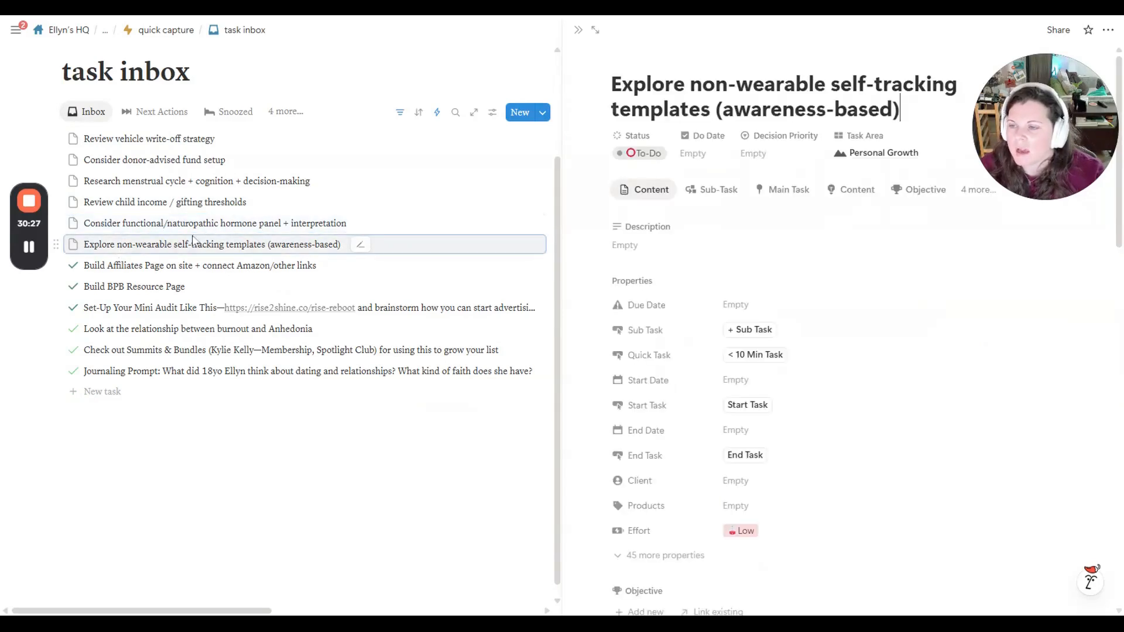
click(135, 274)
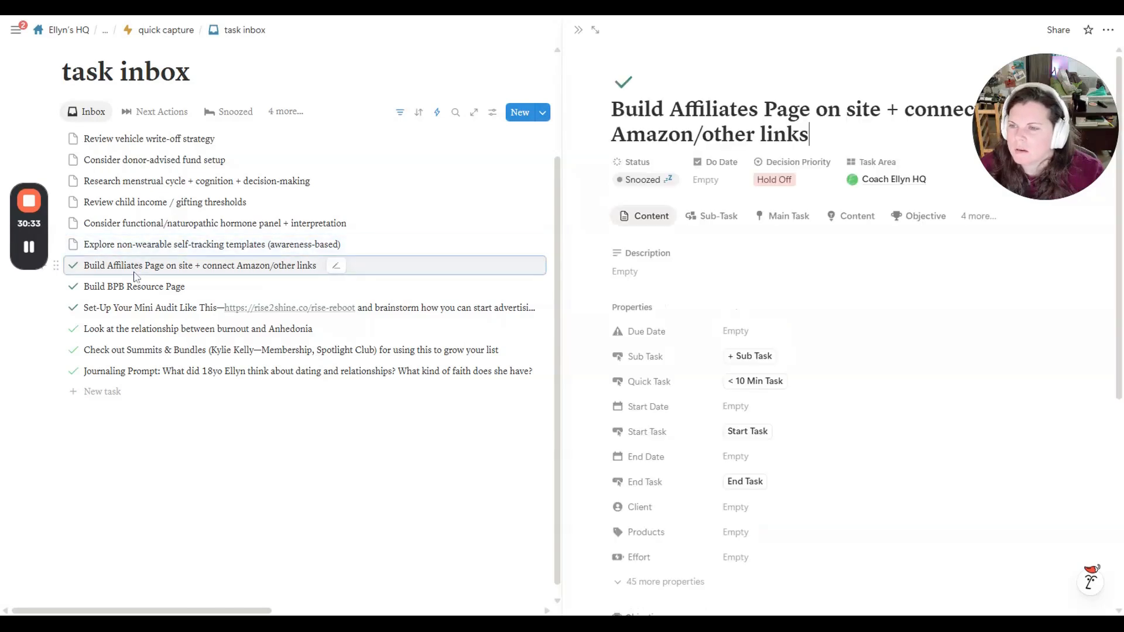
right_click(135, 274)
click(188, 479)
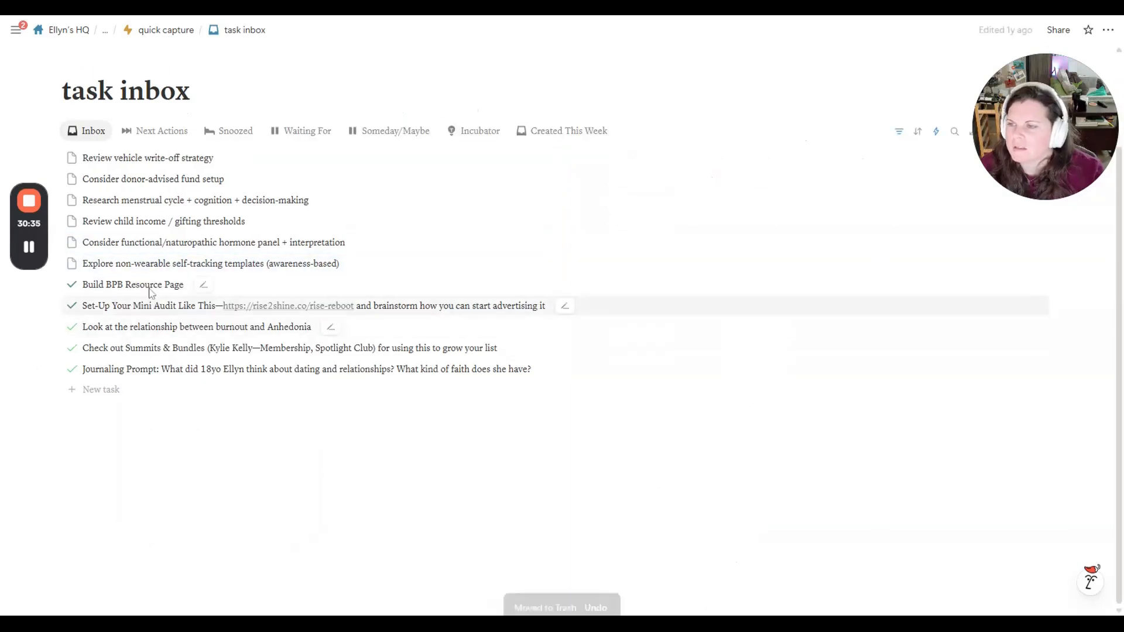
- Open the "Build BPB Resource Page" task and view its do date calendar without choosing a date
click(147, 287)
right_click(161, 285)
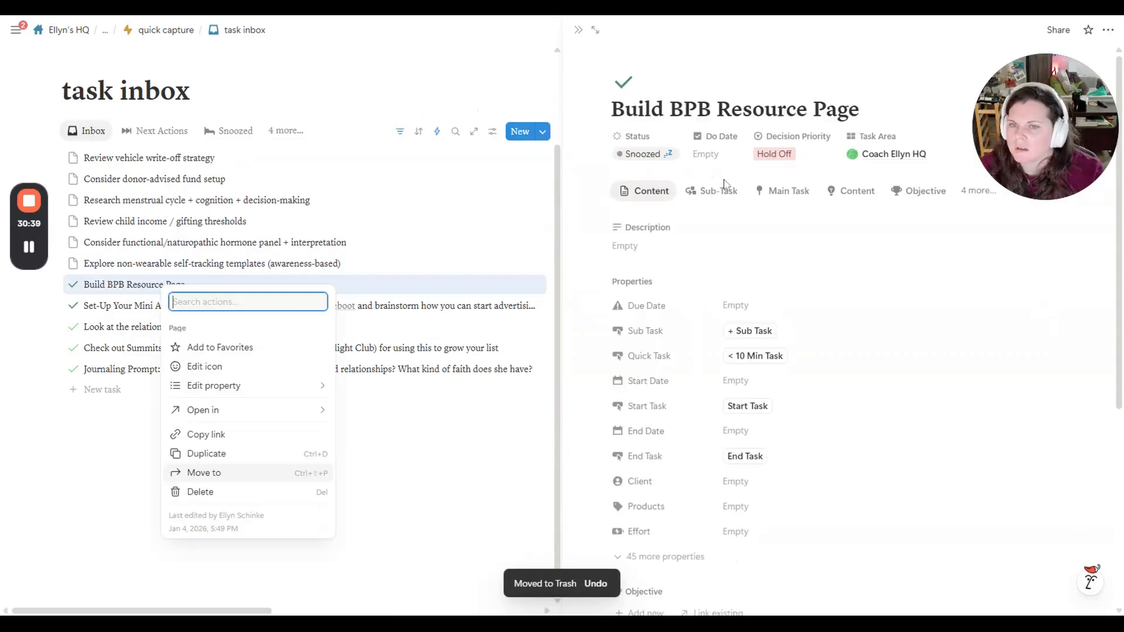
key(Escape)
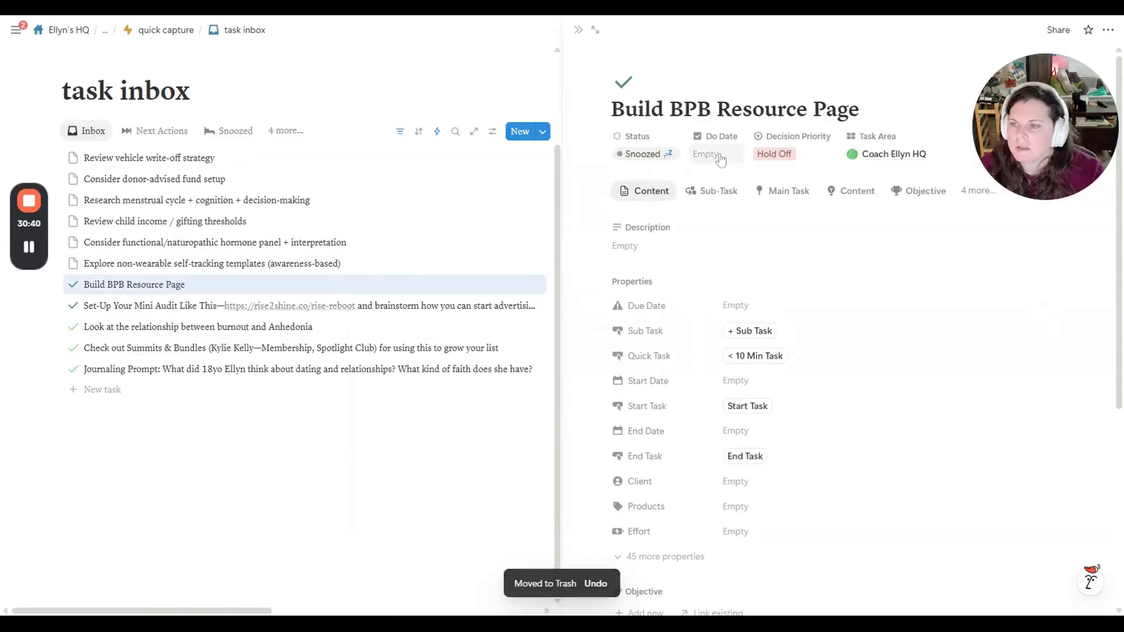
click(720, 156)
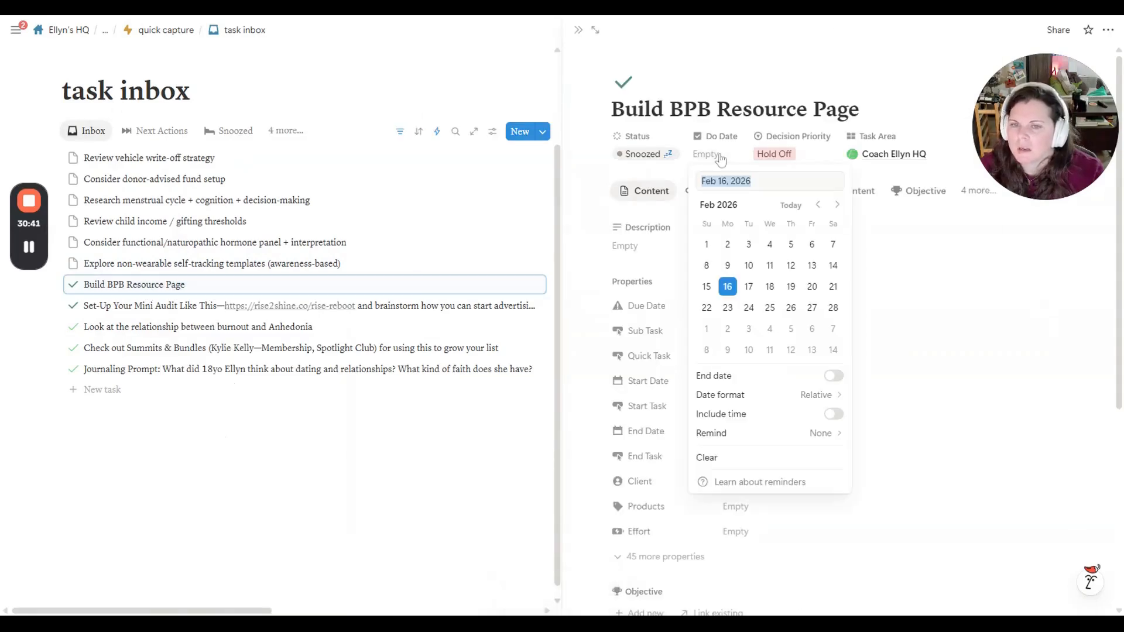
click(918, 237)
- Examine the additional hidden properties of the "Build BPB Resource Page" task and collapse them again
scroll(918, 236, down, 5)
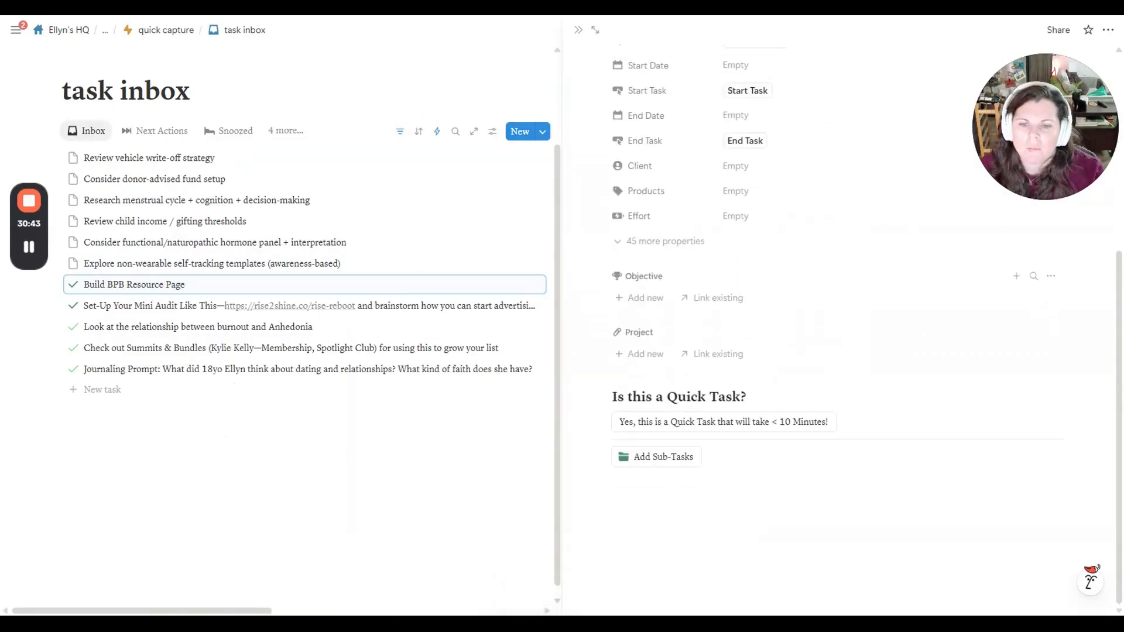
click(657, 242)
scroll(755, 257, down, 5)
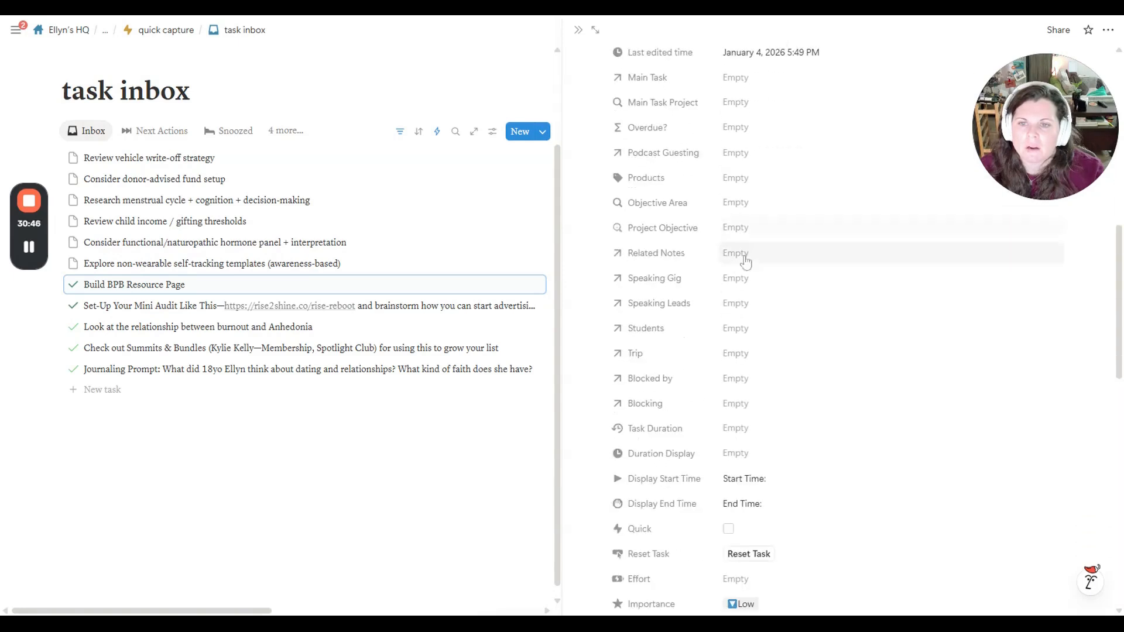
scroll(736, 258, down, 3)
scroll(741, 217, down, 5)
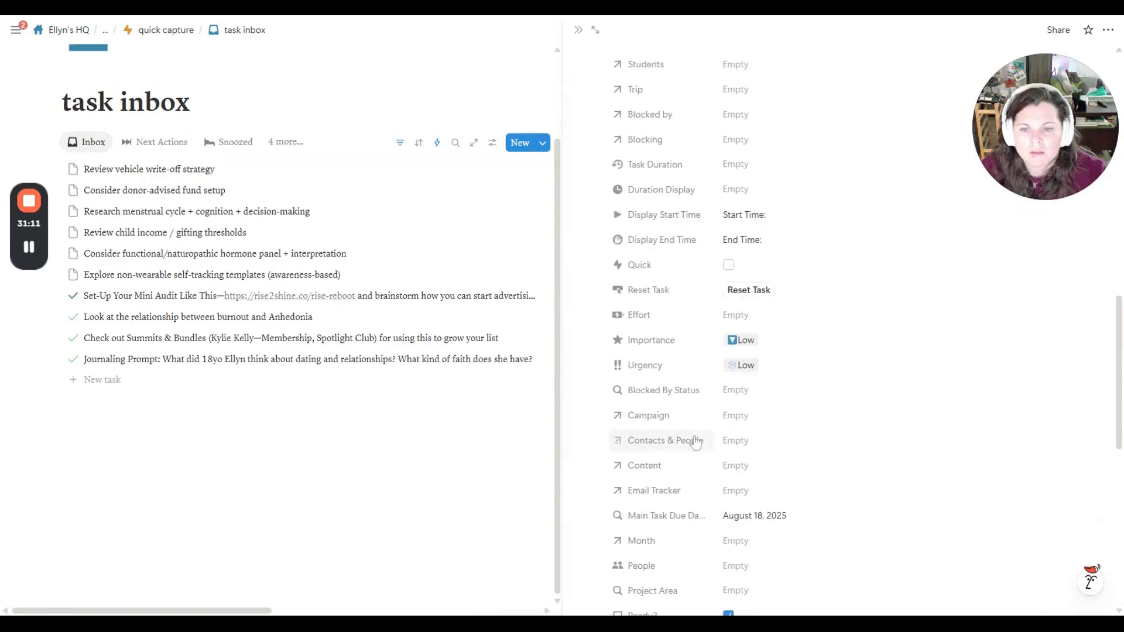
scroll(686, 451, down, 8)
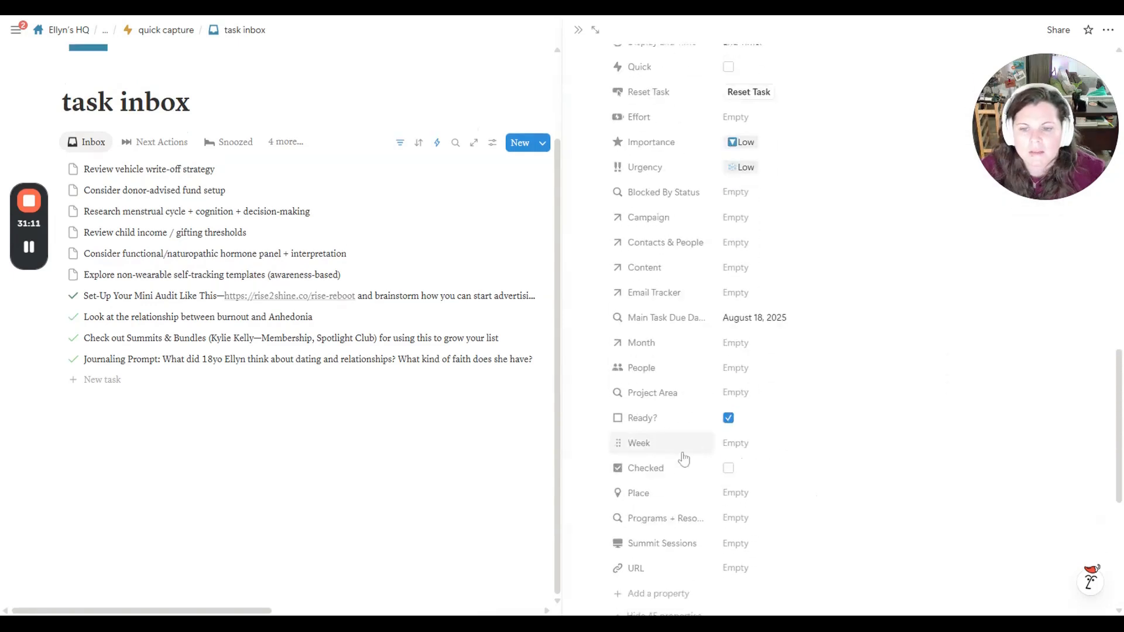
click(674, 355)
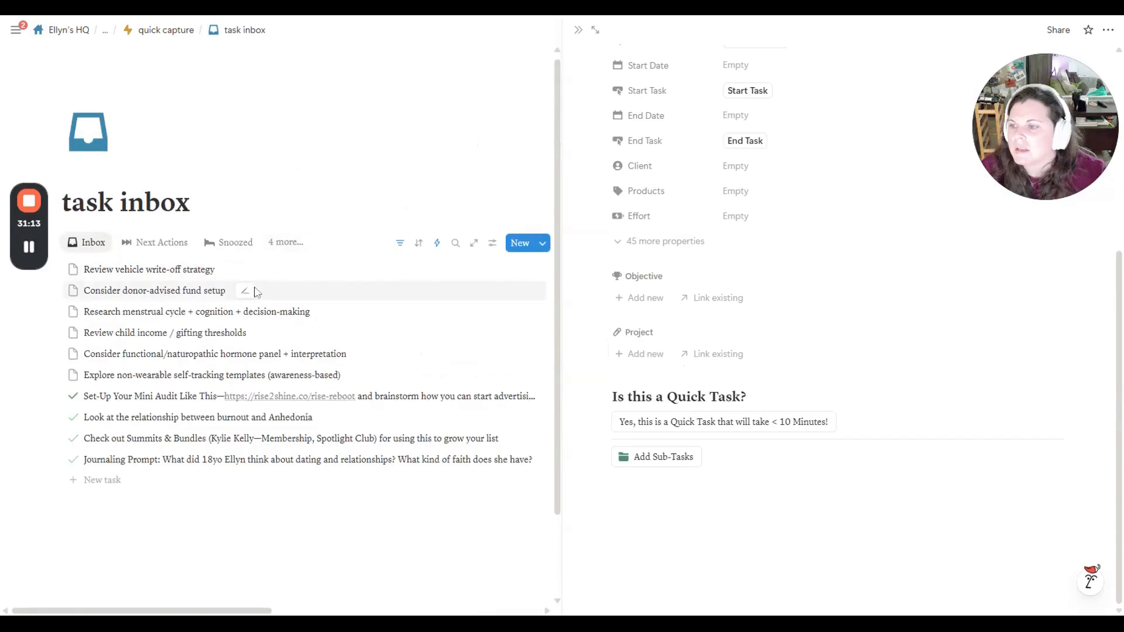
- Open the "Set-Up Your Mini Audit Like This" task and set its status to To-Do
scroll(254, 289, up, 1)
click(156, 331)
click(644, 205)
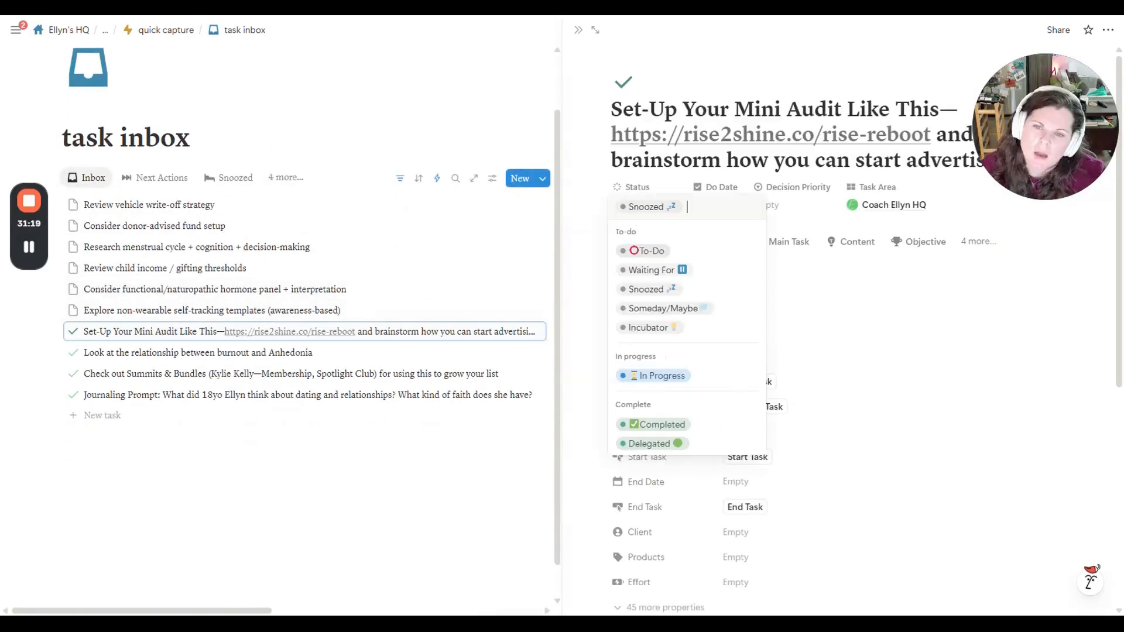
click(811, 297)
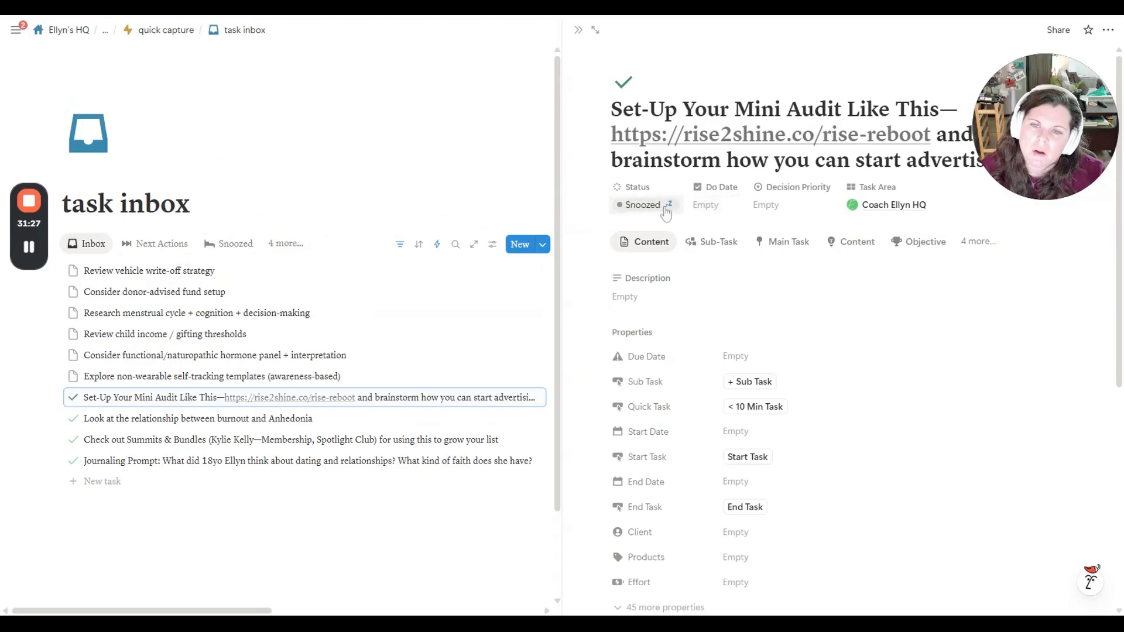
click(645, 205)
click(661, 253)
- Set both the do date and the due date of the Mini Audit task to February 16, 2026
click(724, 208)
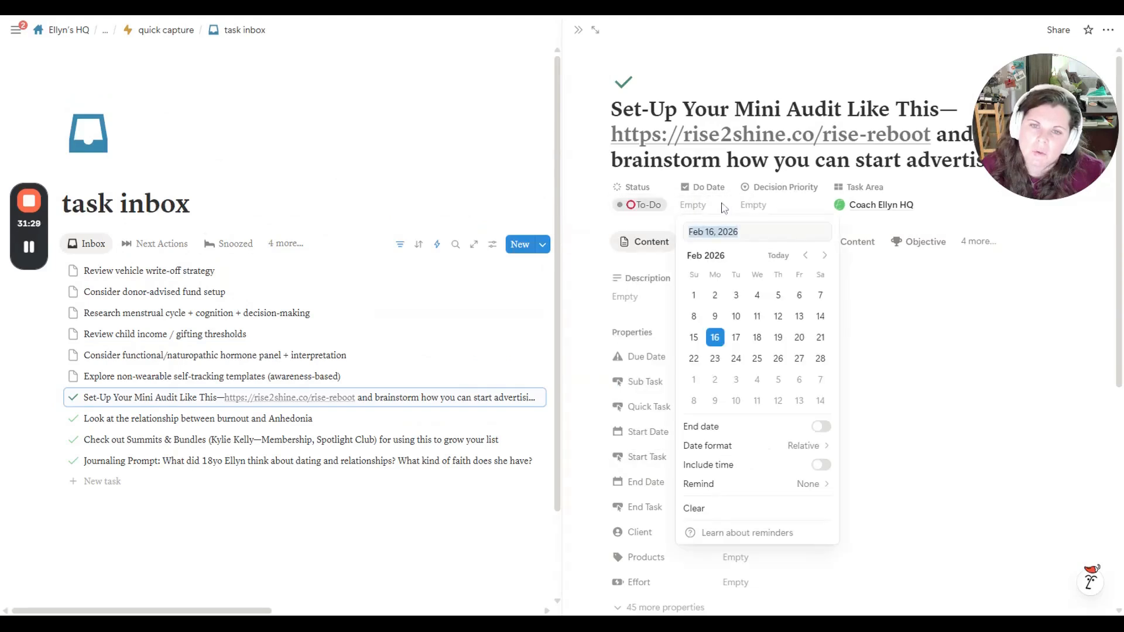
click(715, 338)
click(694, 205)
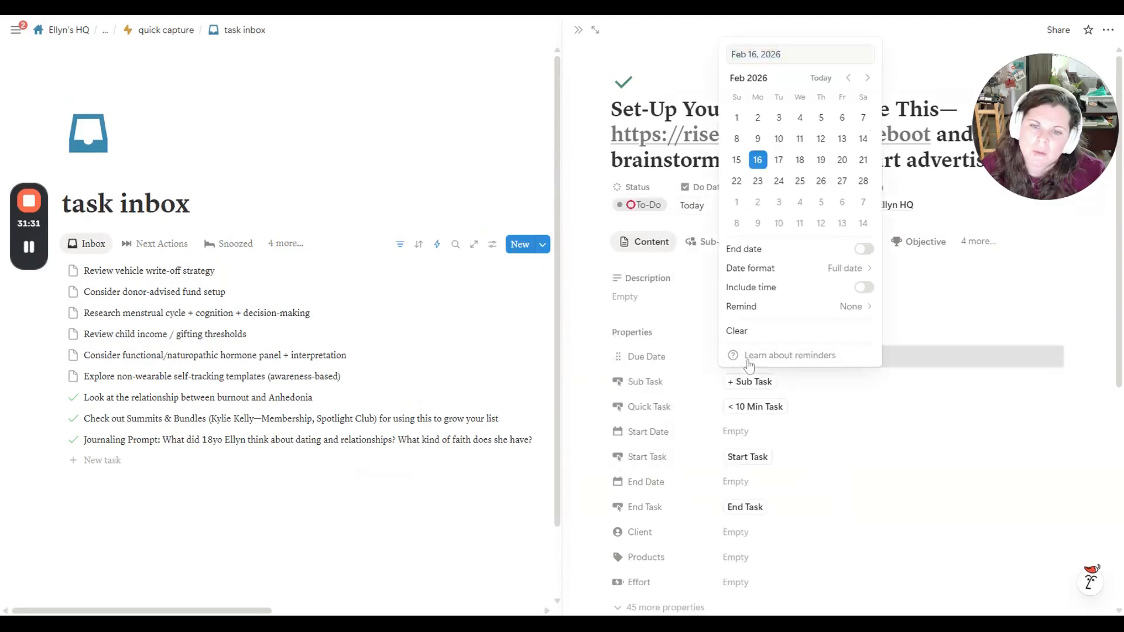
click(930, 294)
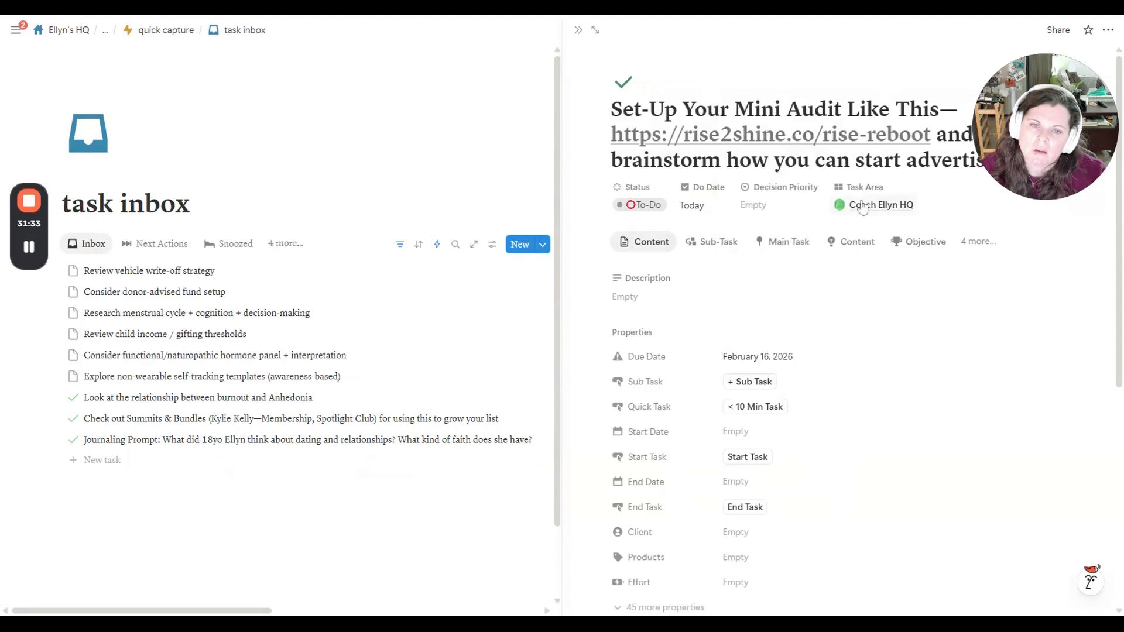
- Mark the Mini Audit task as a < 10 Min Task, set its decision priority to Main Priority and close it
click(766, 414)
click(753, 205)
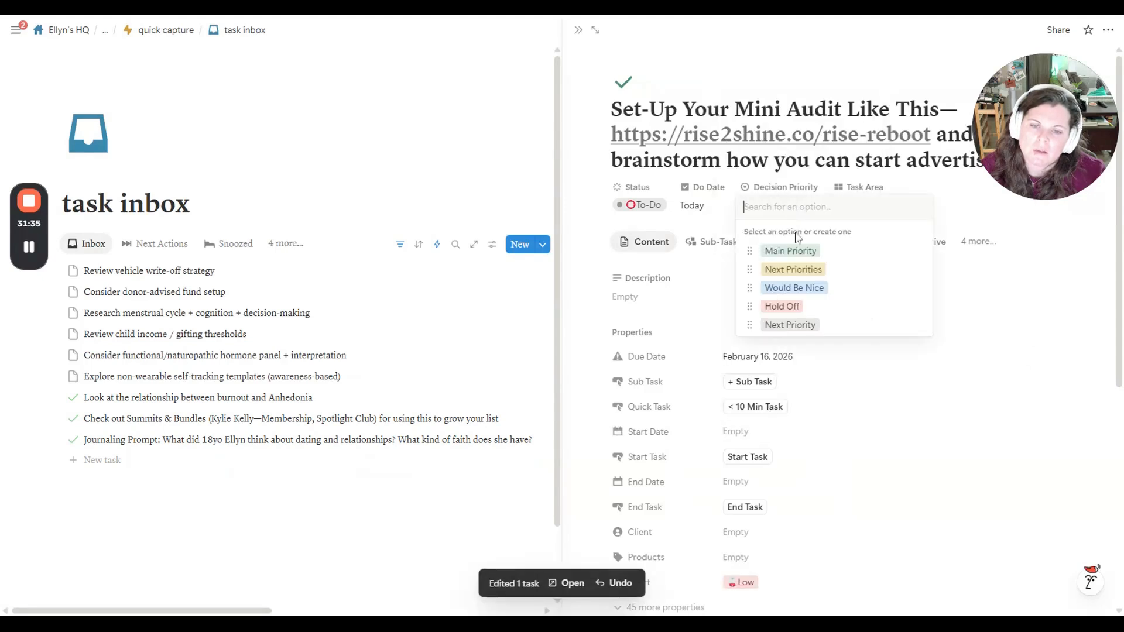
click(789, 251)
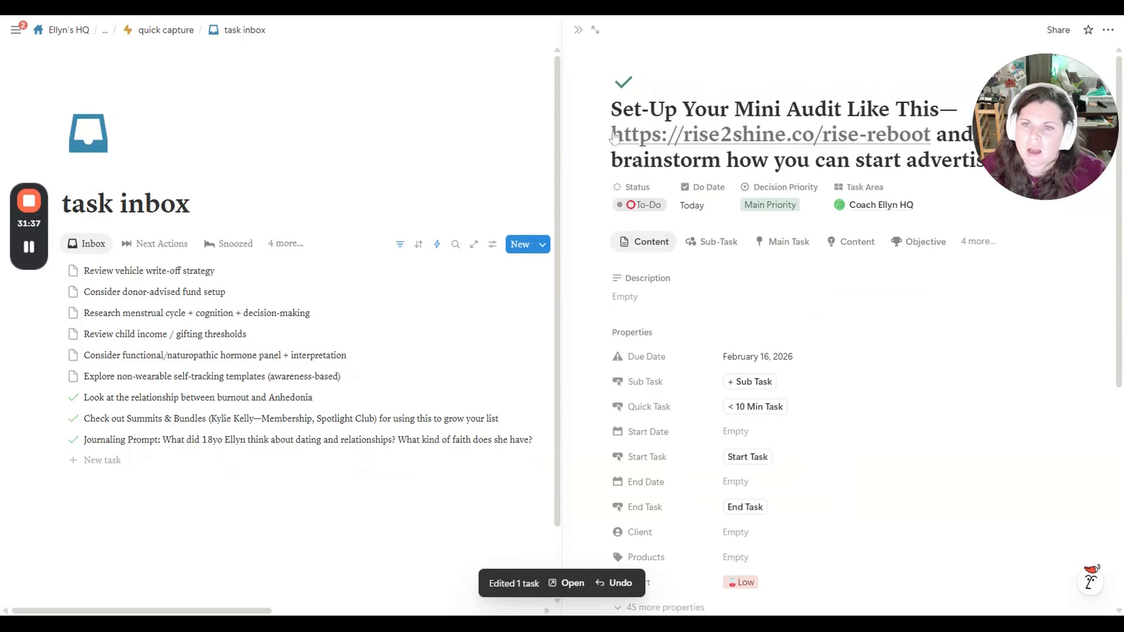
click(578, 30)
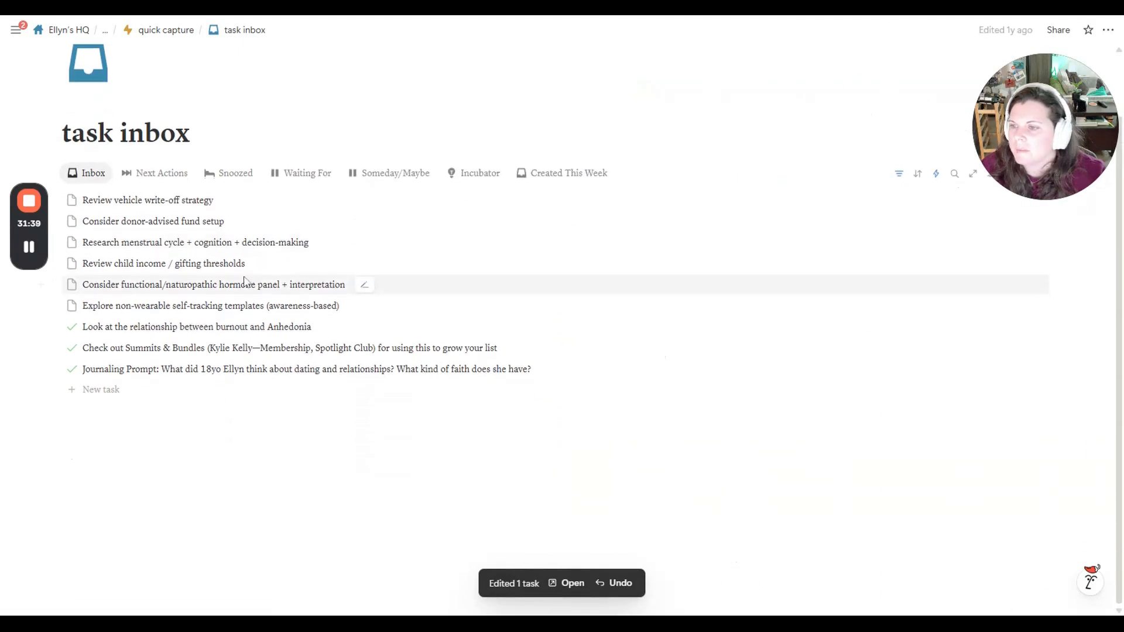
- Open the "Check out Summits & Bundles" task and set its do date to February 16, 2026
click(233, 326)
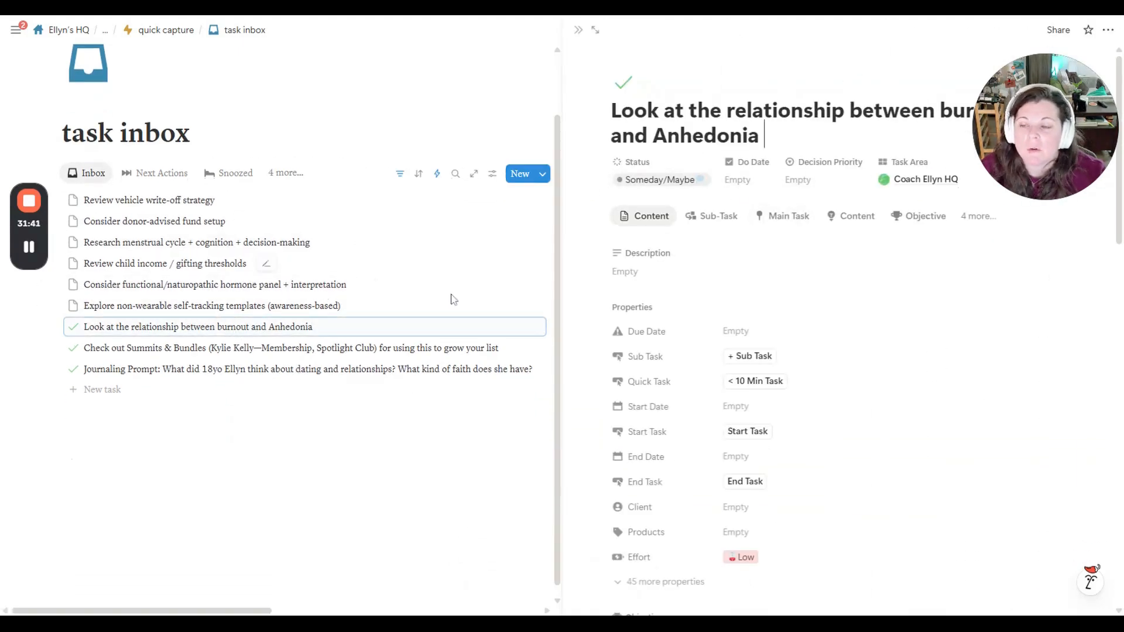
click(255, 350)
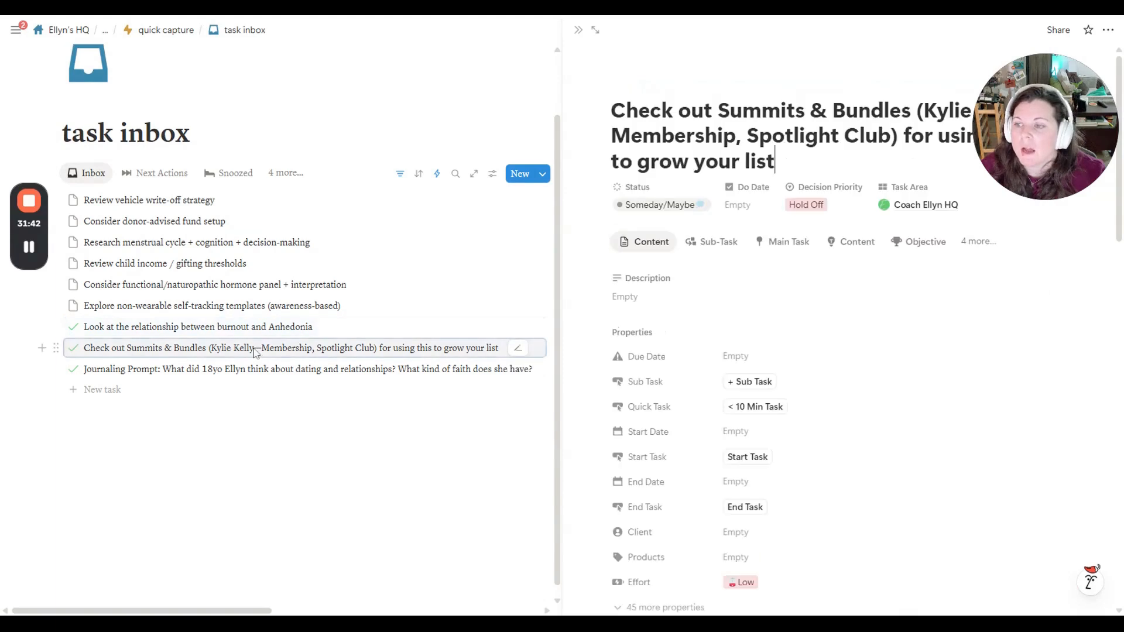
click(737, 211)
click(763, 339)
- Give the Summits & Bundles task a February 16, 2026 due date, To-Do status and Main Priority as its decision priority
click(786, 362)
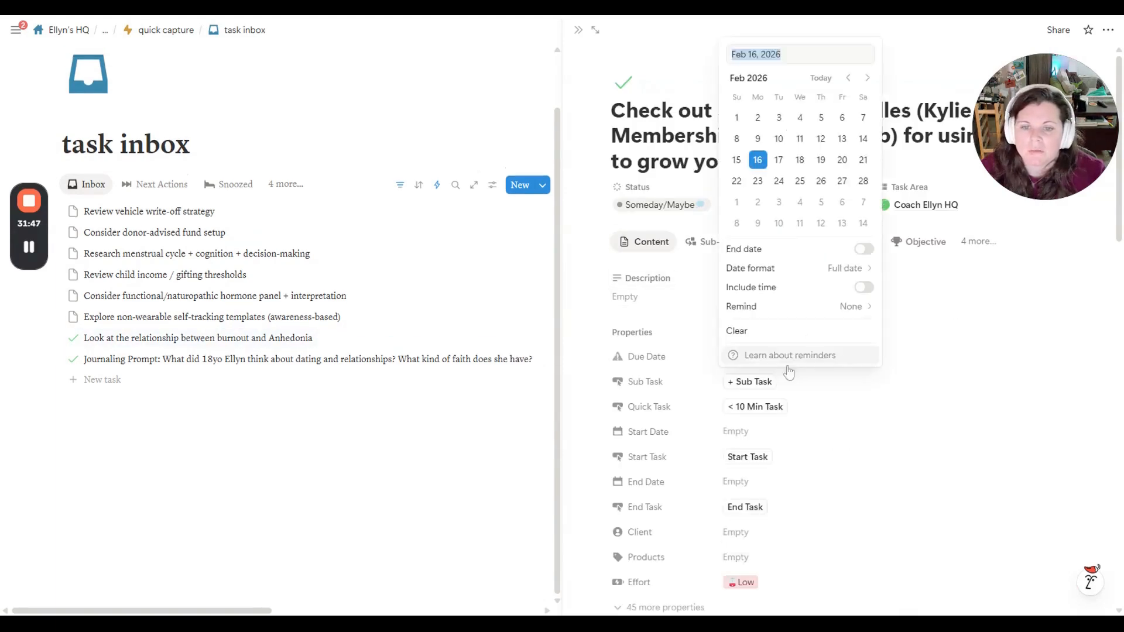
click(800, 182)
key(Escape)
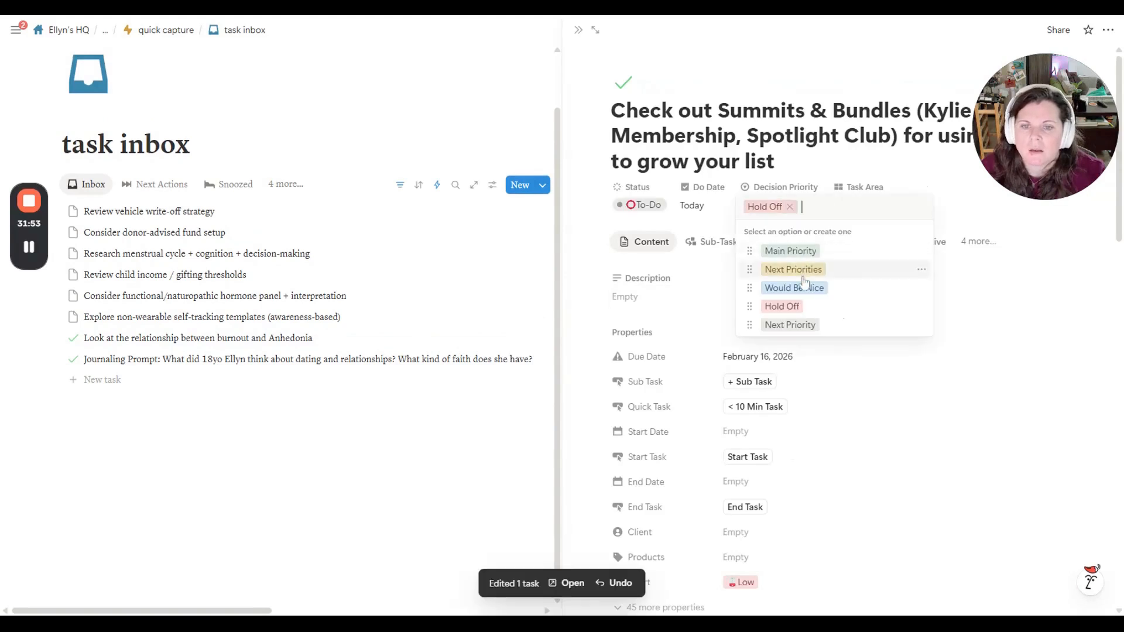
click(799, 251)
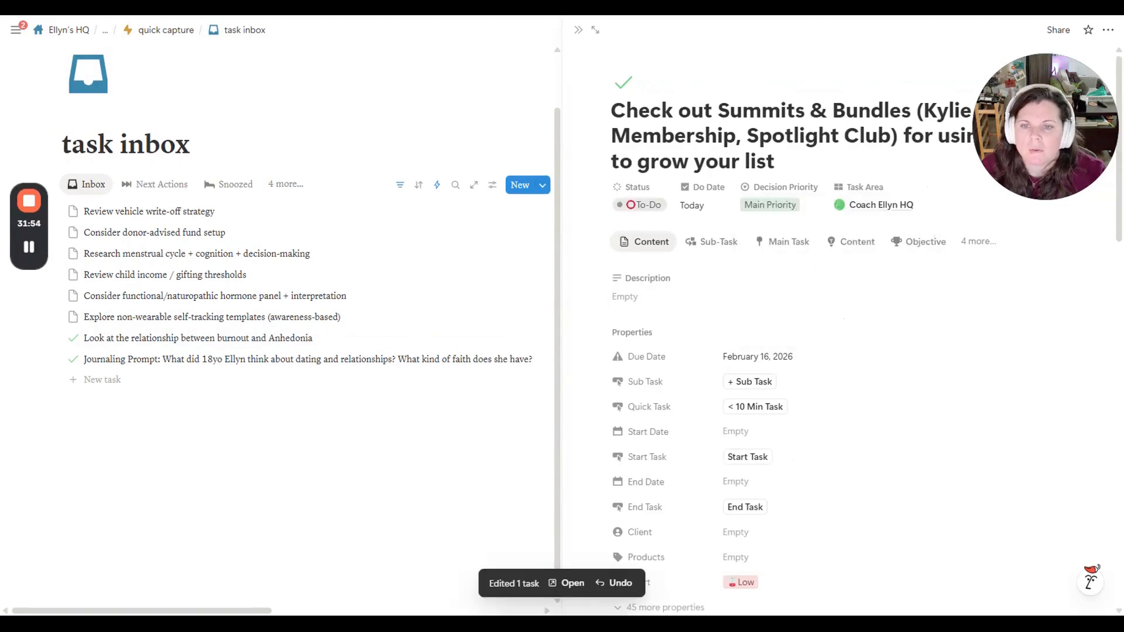
- Set the "Journaling Prompt" task about dating and relationships to To-Do with a do date of February 21, 2026
click(150, 365)
click(664, 208)
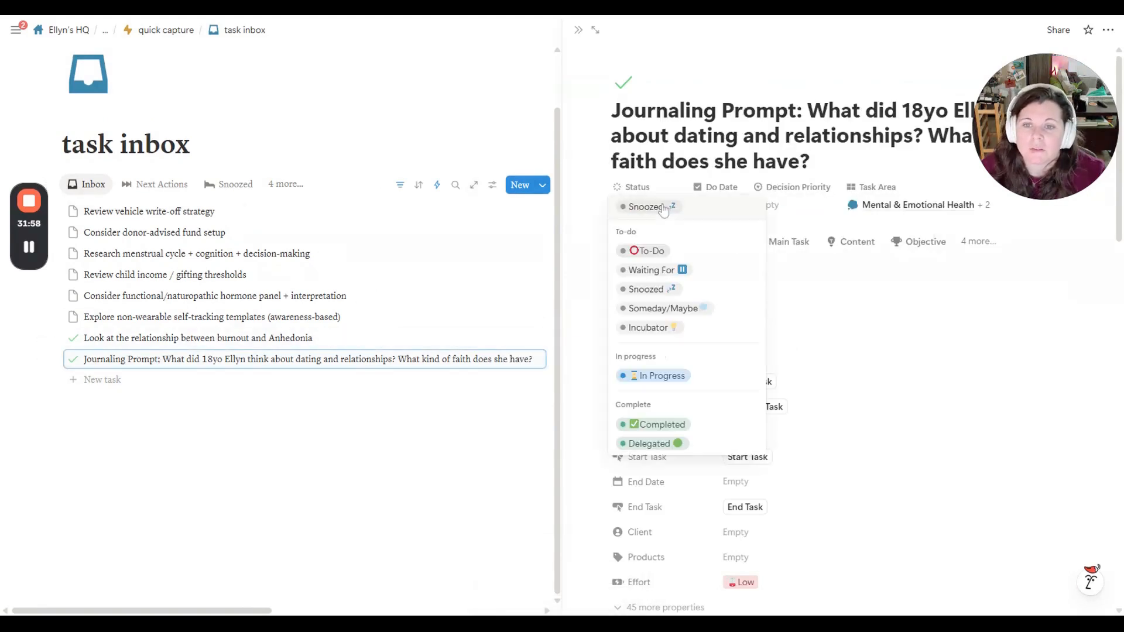
click(650, 251)
click(692, 205)
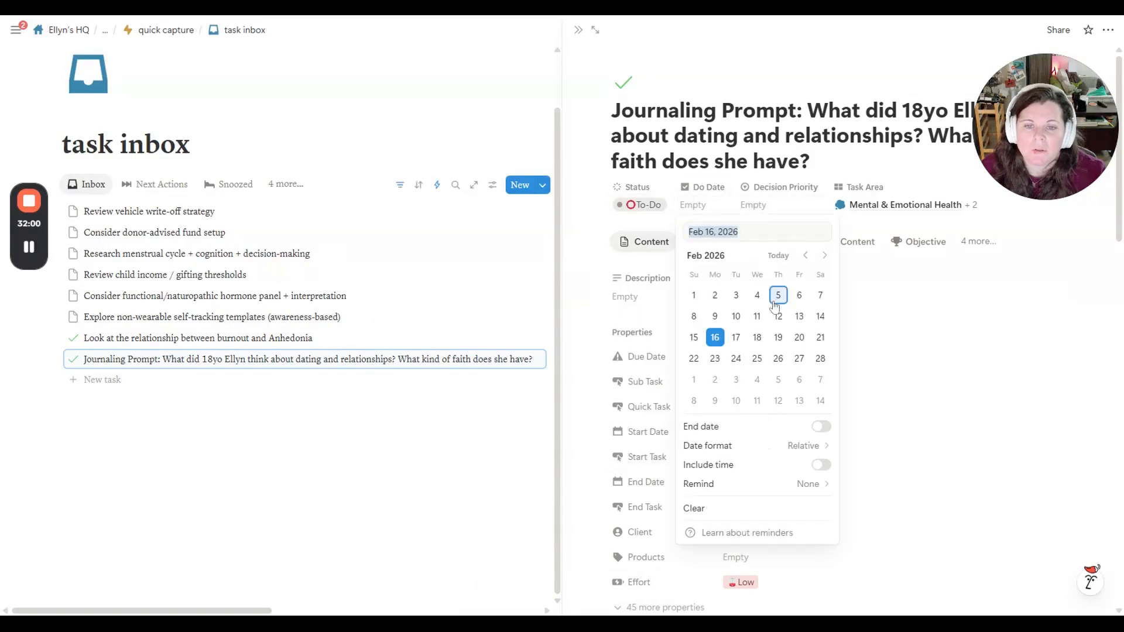
click(821, 338)
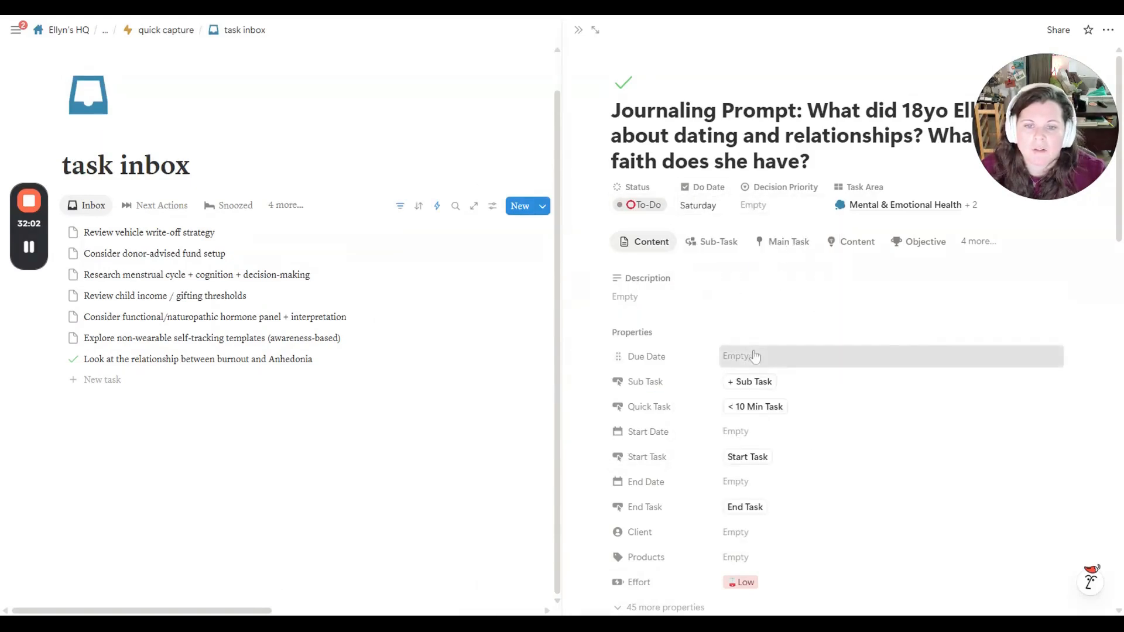
- Set the due date of the "Journaling Prompt" task to February 21, 2026
click(733, 357)
click(864, 160)
click(962, 358)
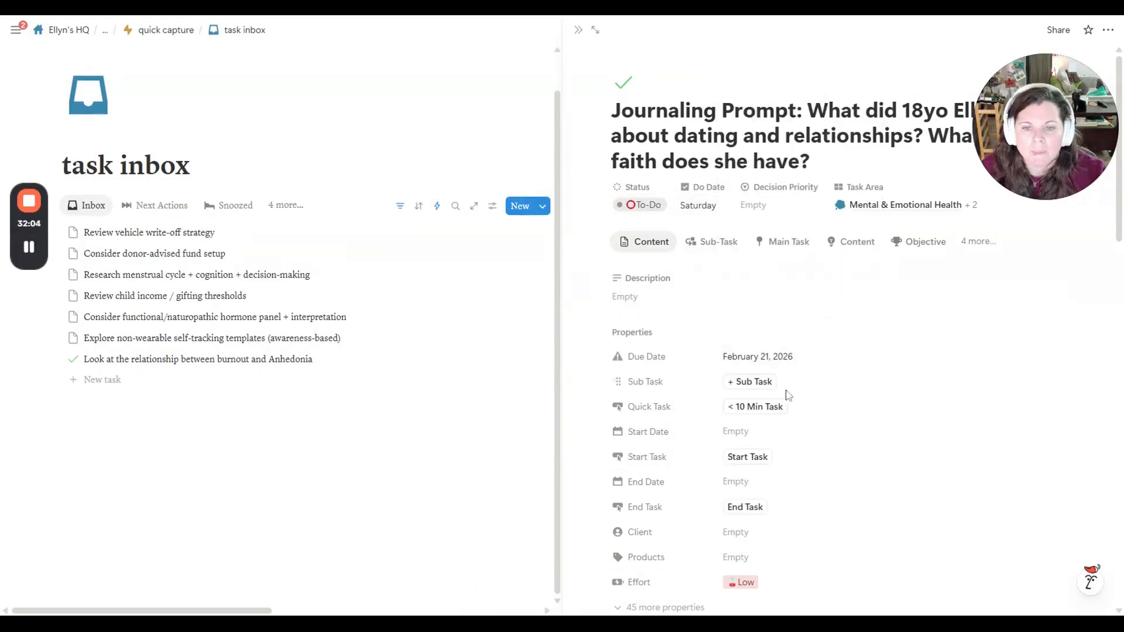
- Set the "Journaling Prompt" task's decision priority to Main Priority, close it and return to the Week 7 review's reset section
click(753, 205)
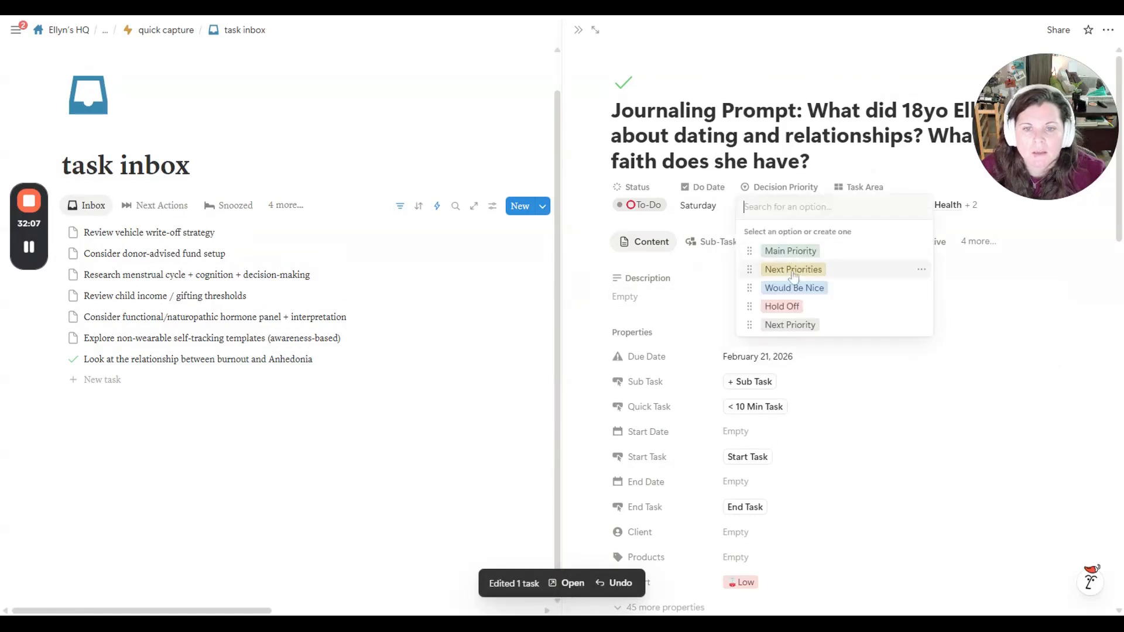
click(785, 251)
click(580, 30)
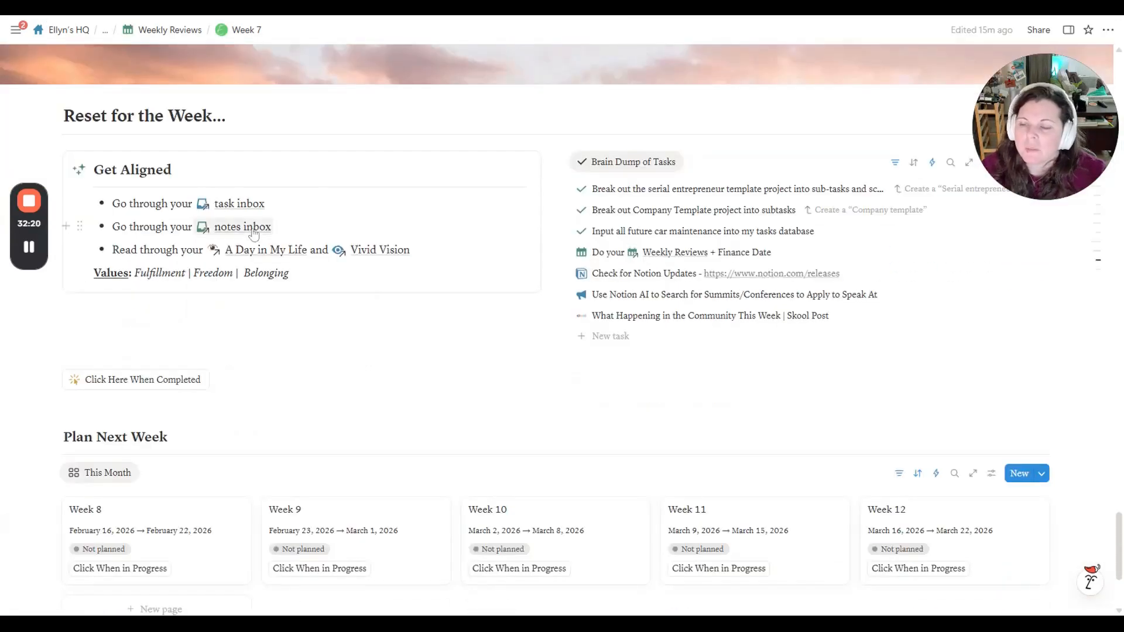
mouse_move(254, 233)
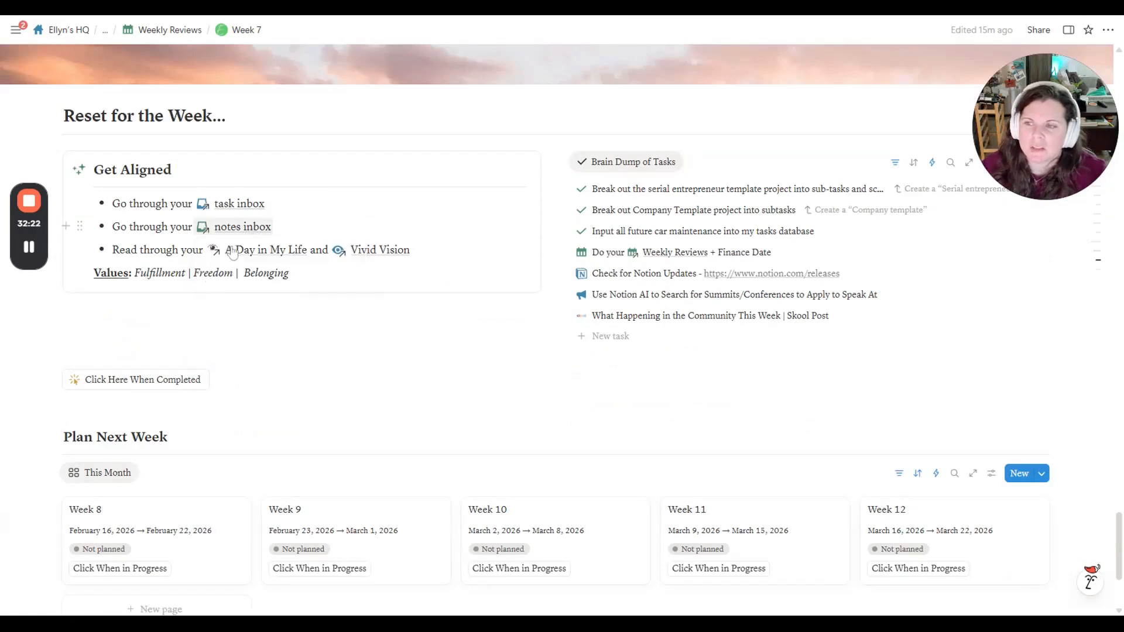
- Mark the Week 7 reset section as completed and set up the Week 8 page with the Weekly Review Template
mouse_move(259, 253)
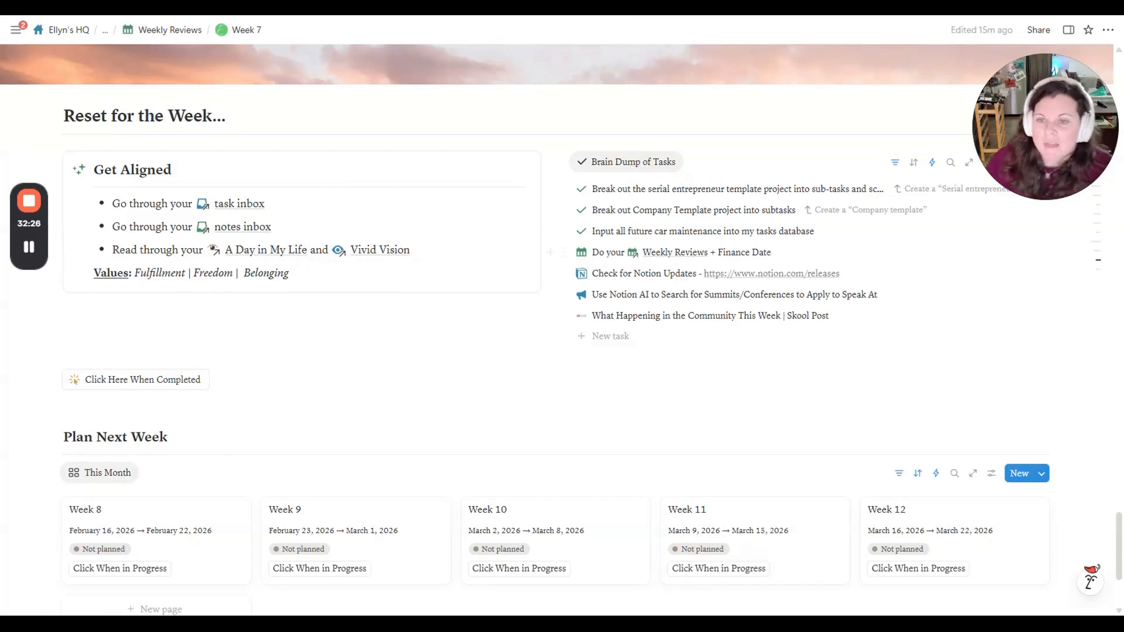
click(177, 382)
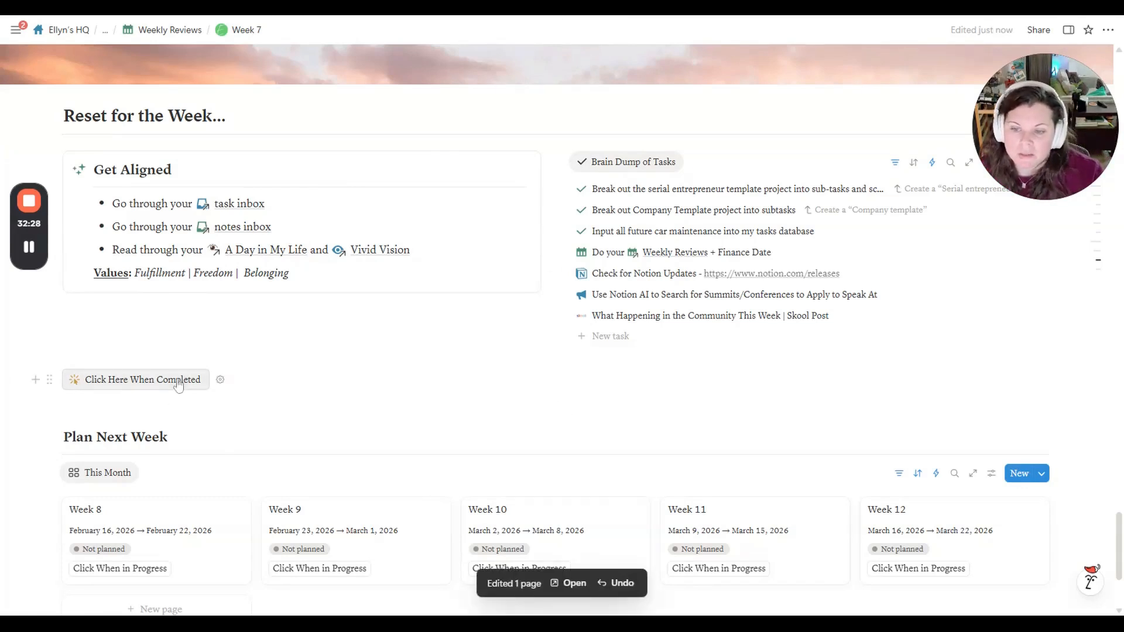
click(165, 522)
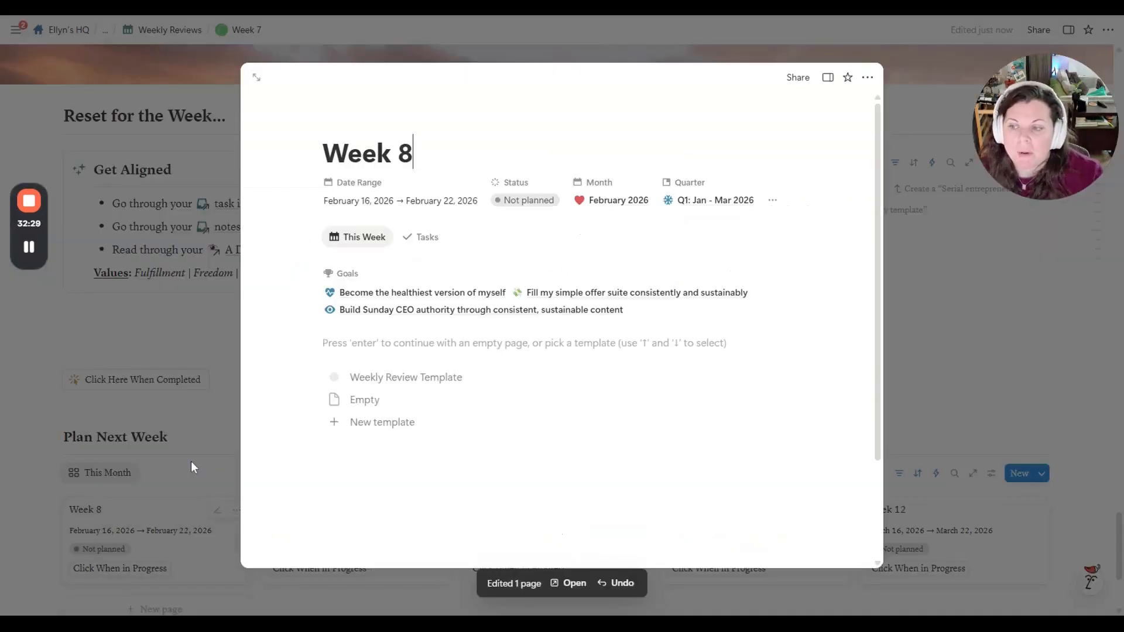
click(256, 77)
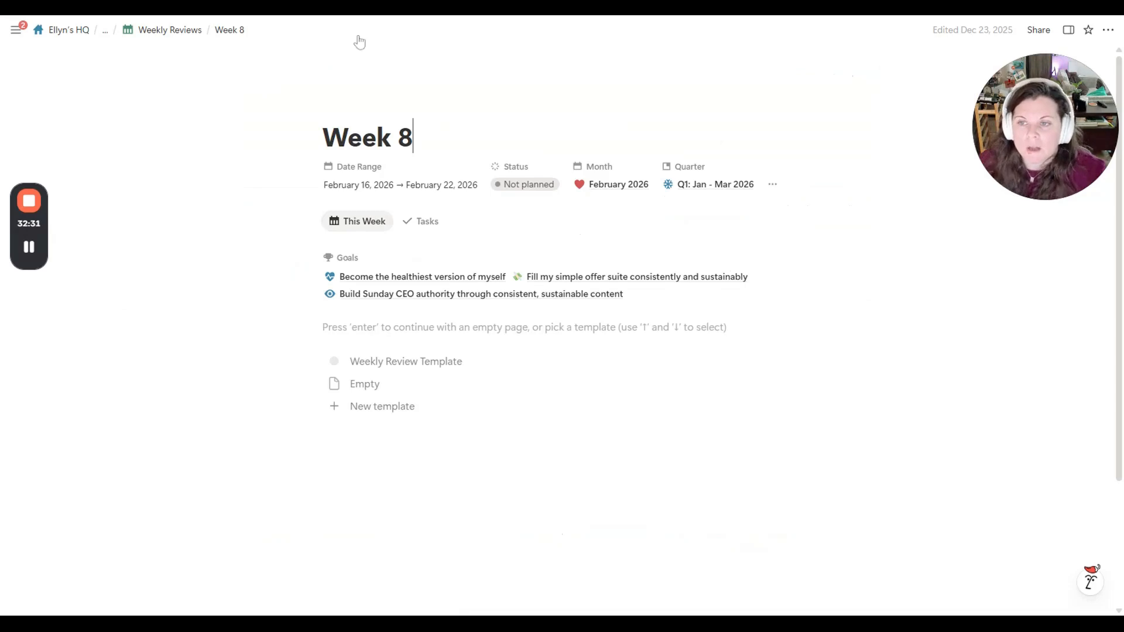
click(394, 361)
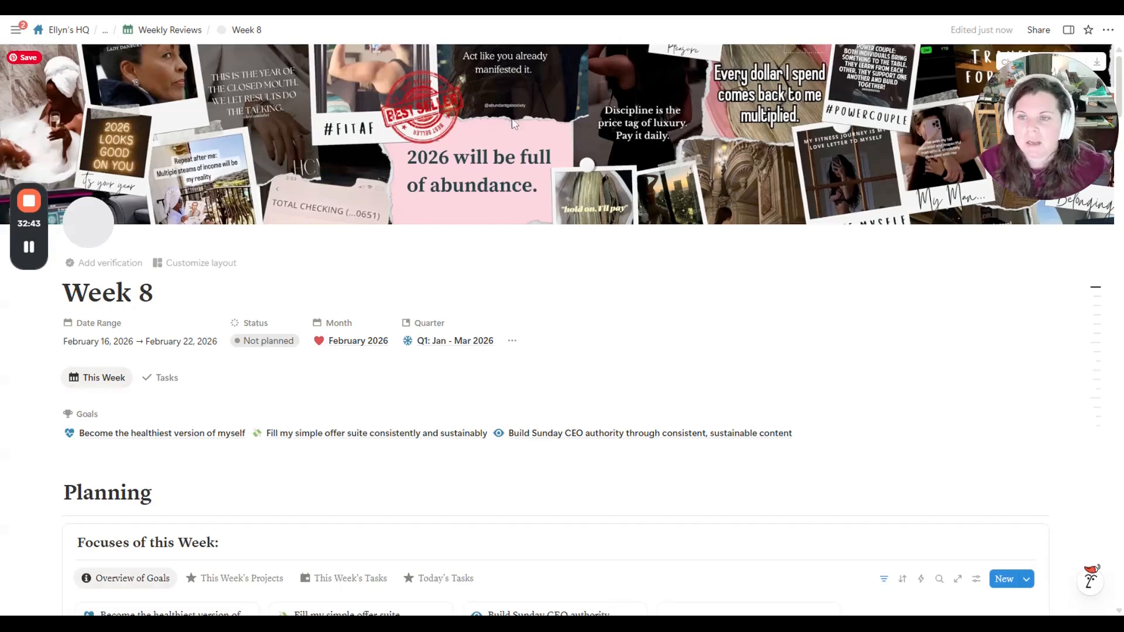
- Replace the Week 8 page cover with an Unsplash photo of hundred-dollar bills found by searching for "money"
drag(1041, 63, 1039, 101)
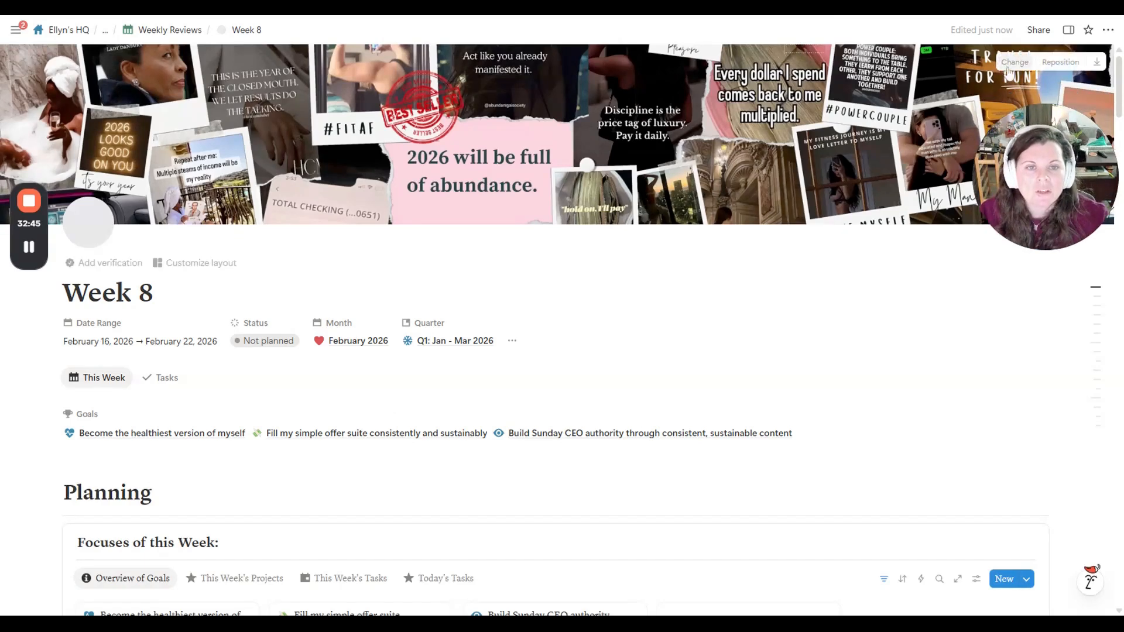
click(1015, 63)
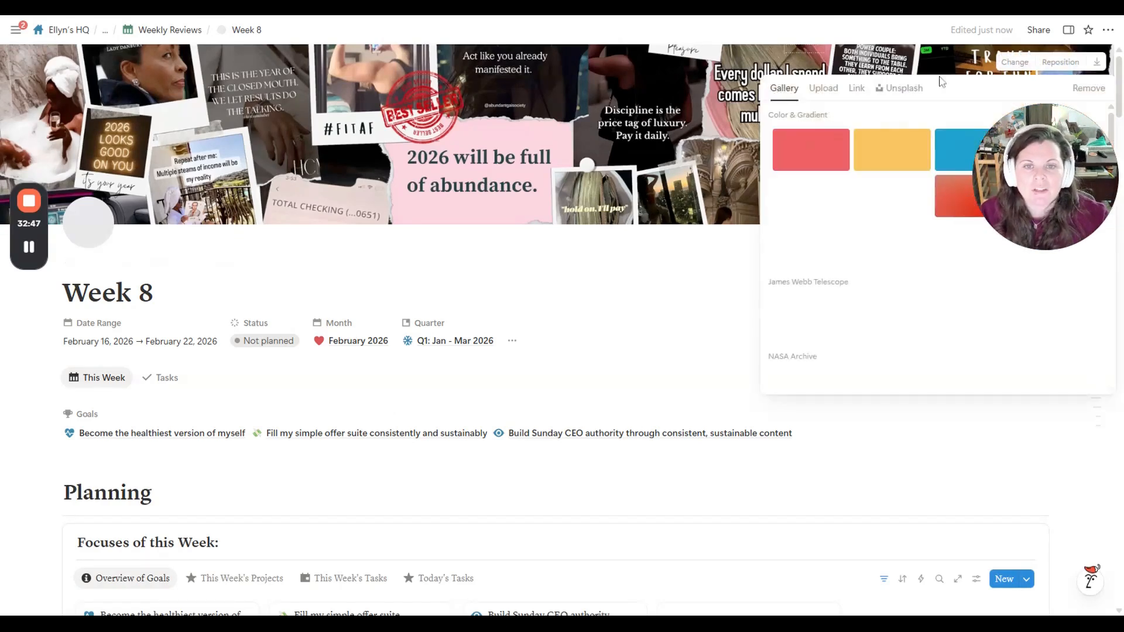
click(884, 89)
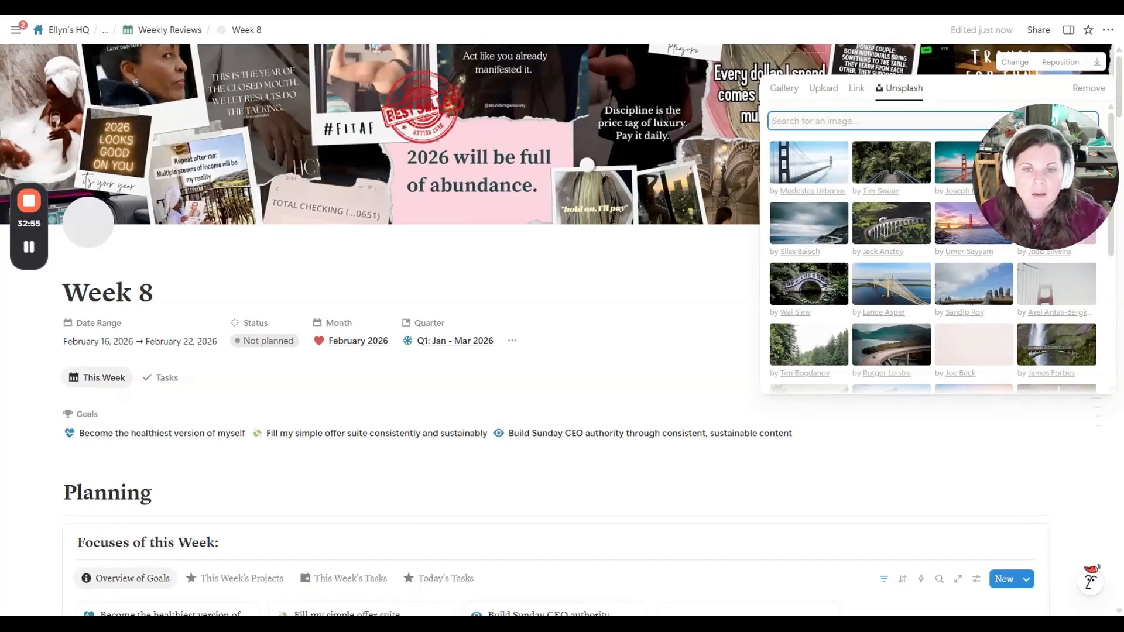
text(money)
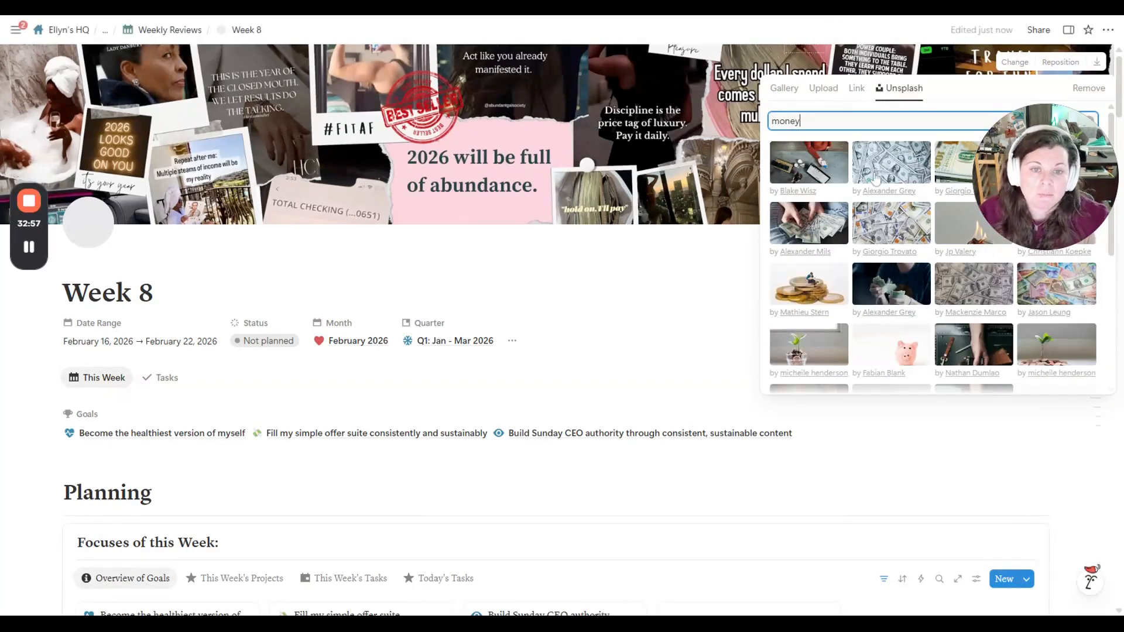
click(901, 228)
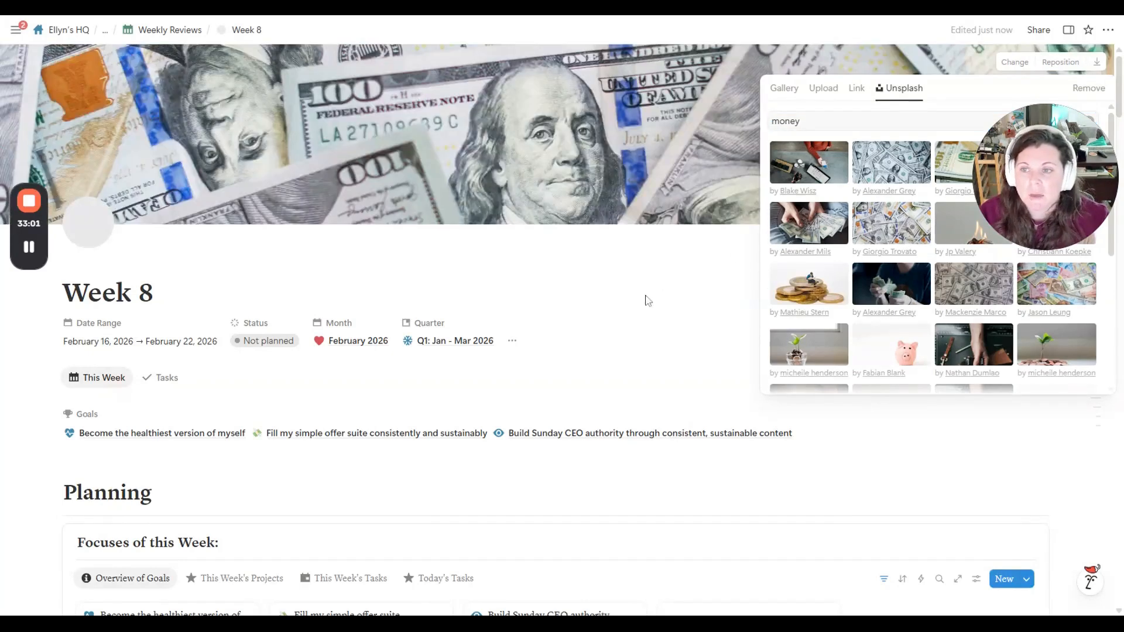
click(646, 301)
- Give the Week 8 page a green banknote icon found by searching the icon set for "money"
click(88, 226)
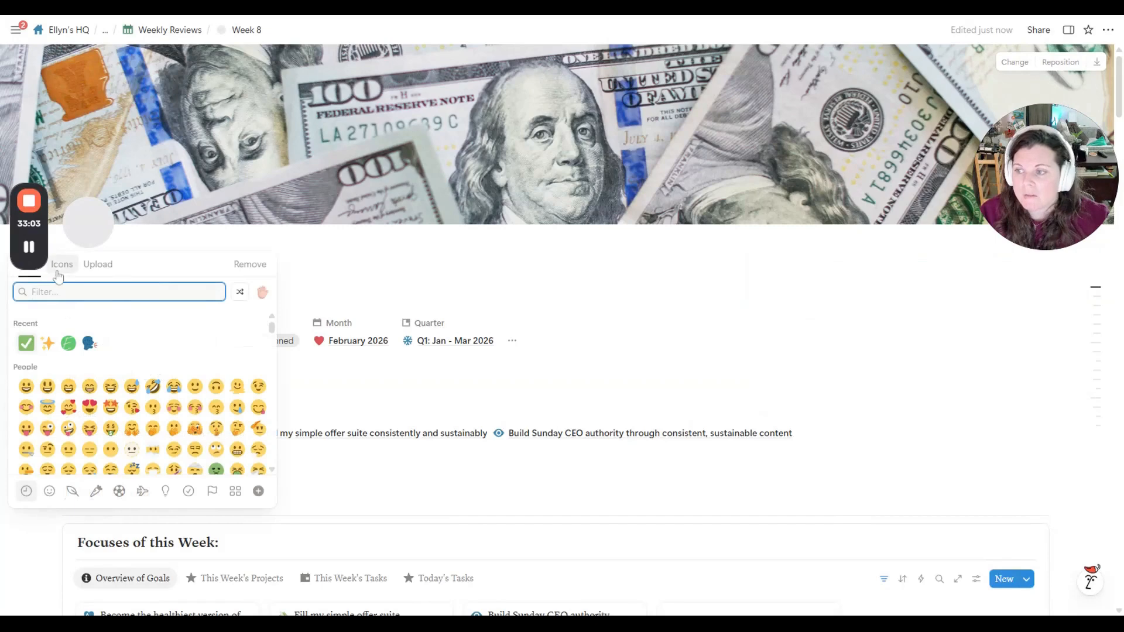
click(62, 265)
text(money)
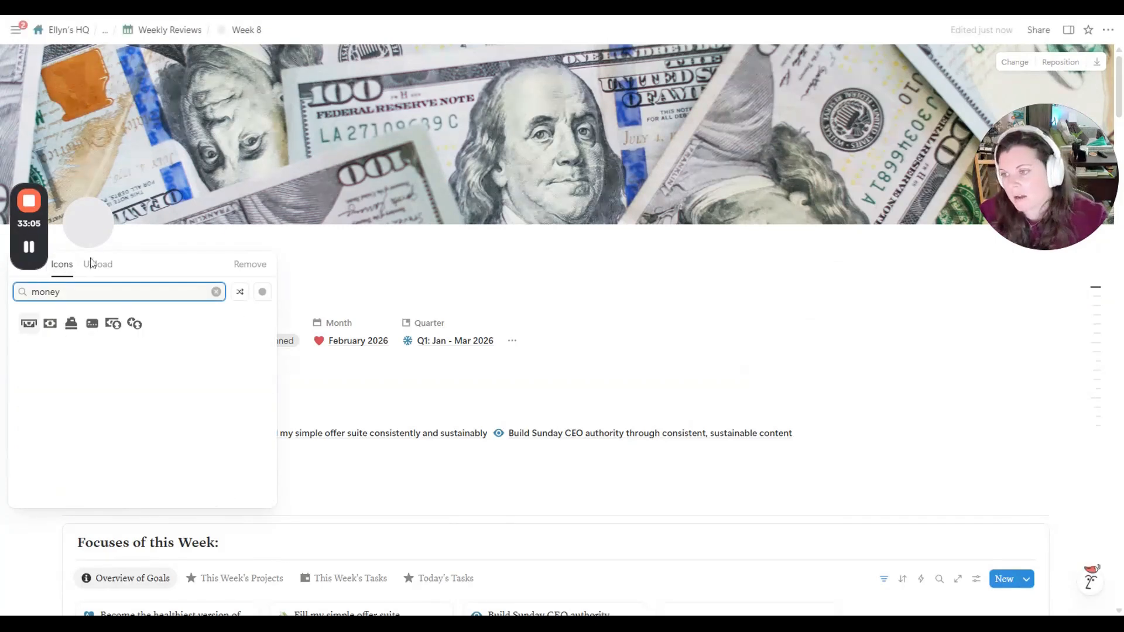
mouse_move(51, 324)
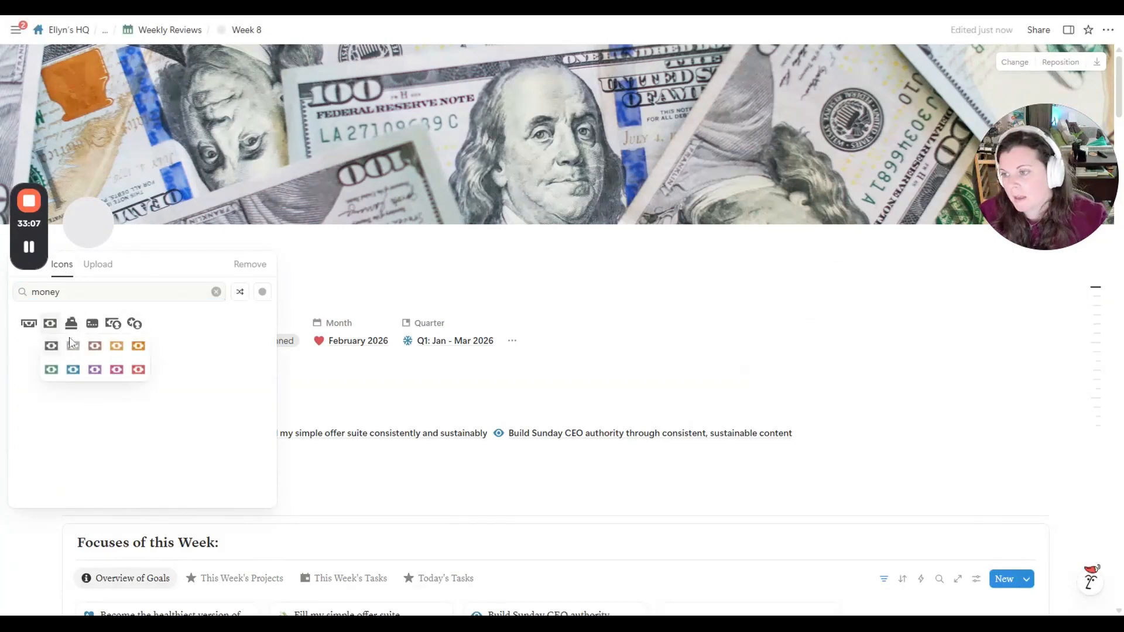
click(51, 370)
- Examine Week 8's planning section, covering the goals overview, follow-ups, the offer being sold and the parent content
scroll(610, 291, down, 8)
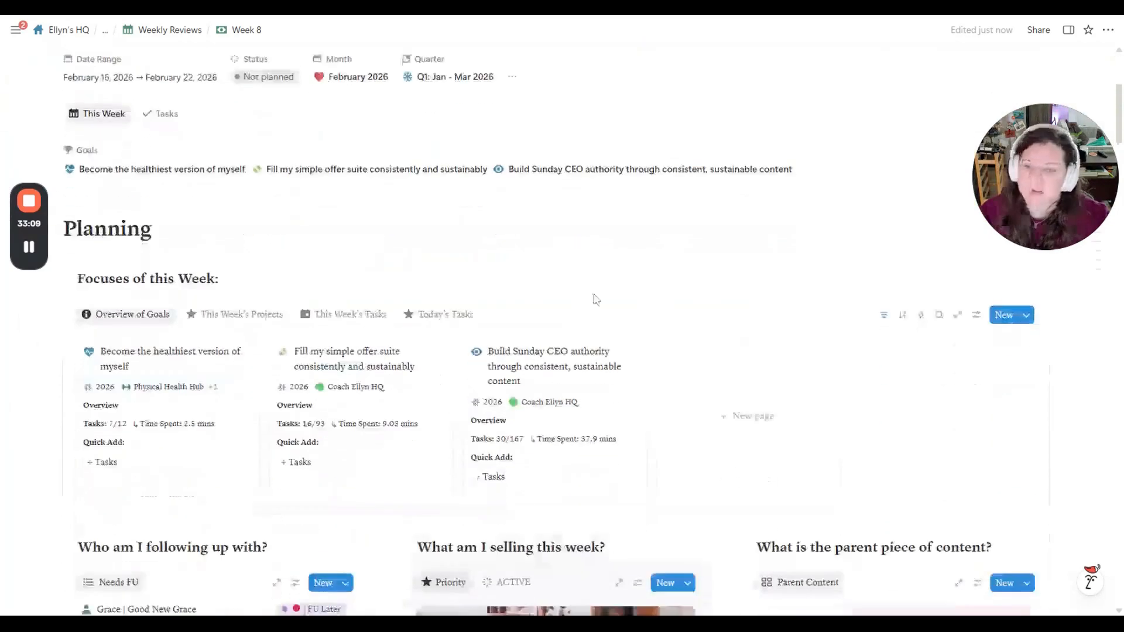
scroll(611, 299, down, 5)
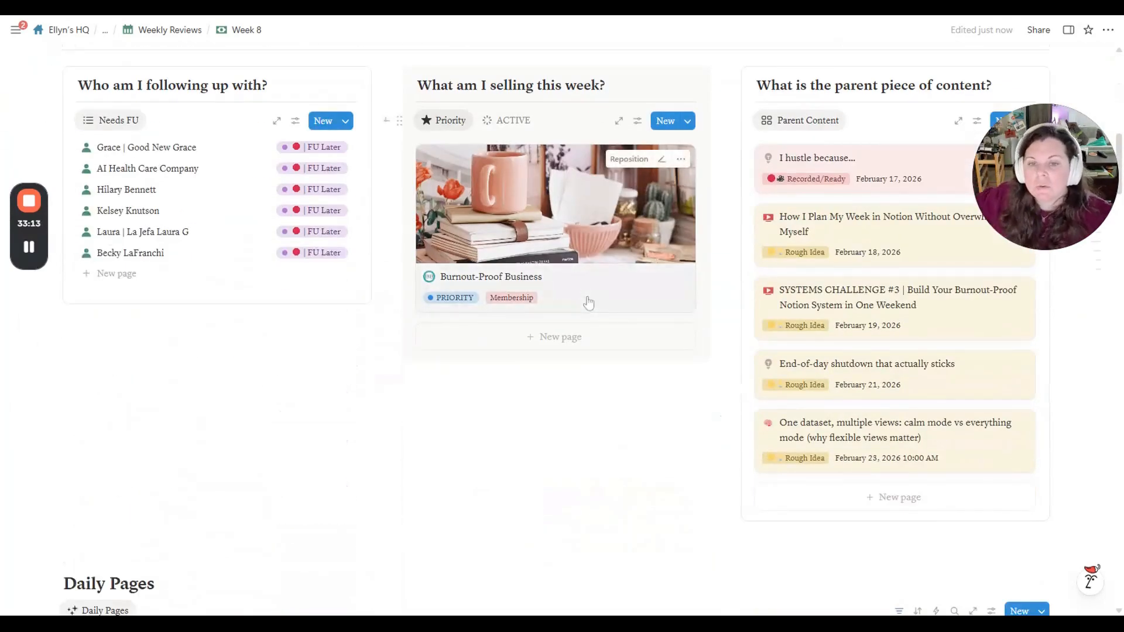
scroll(589, 302, down, 4)
scroll(592, 311, up, 5)
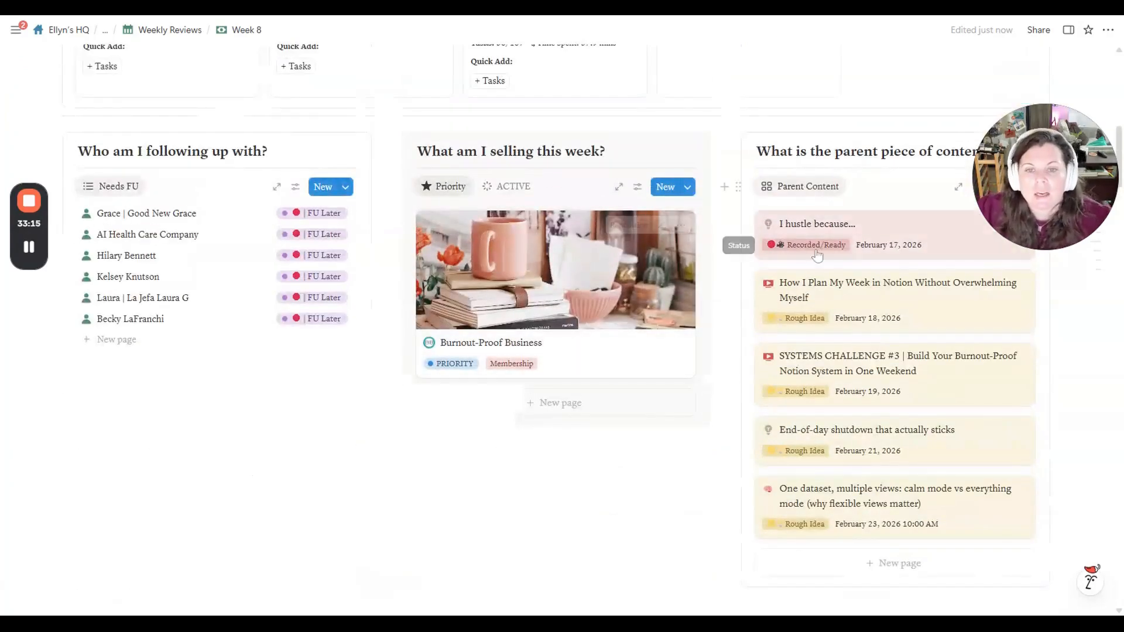
scroll(817, 253, down, 6)
scroll(817, 254, up, 12)
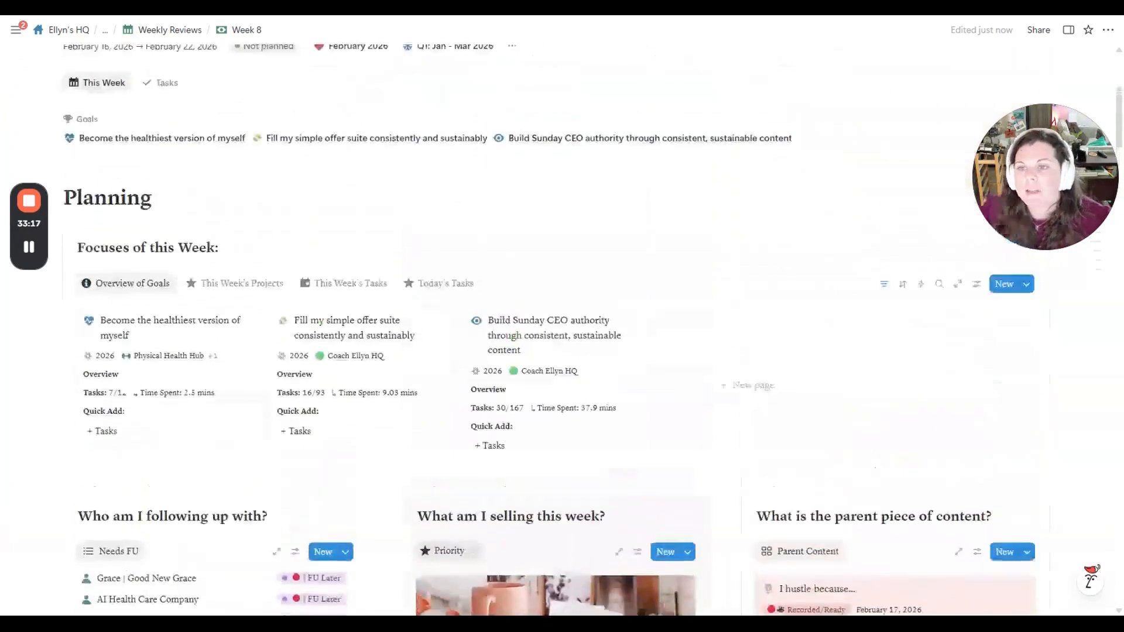
scroll(168, 410, up, 1)
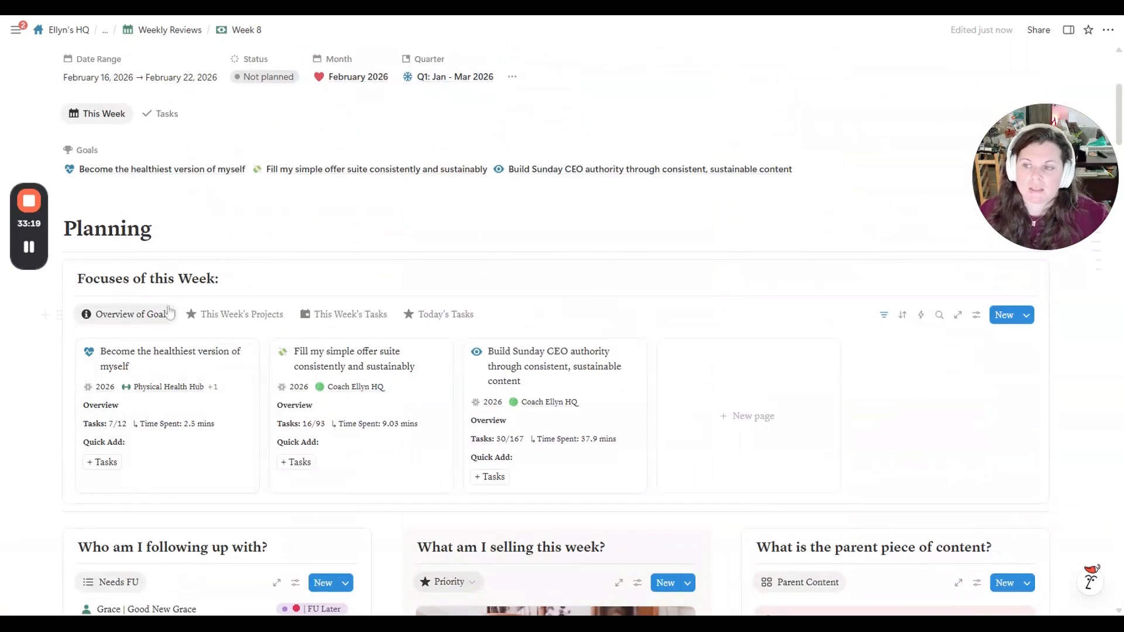
scroll(119, 249, down, 2)
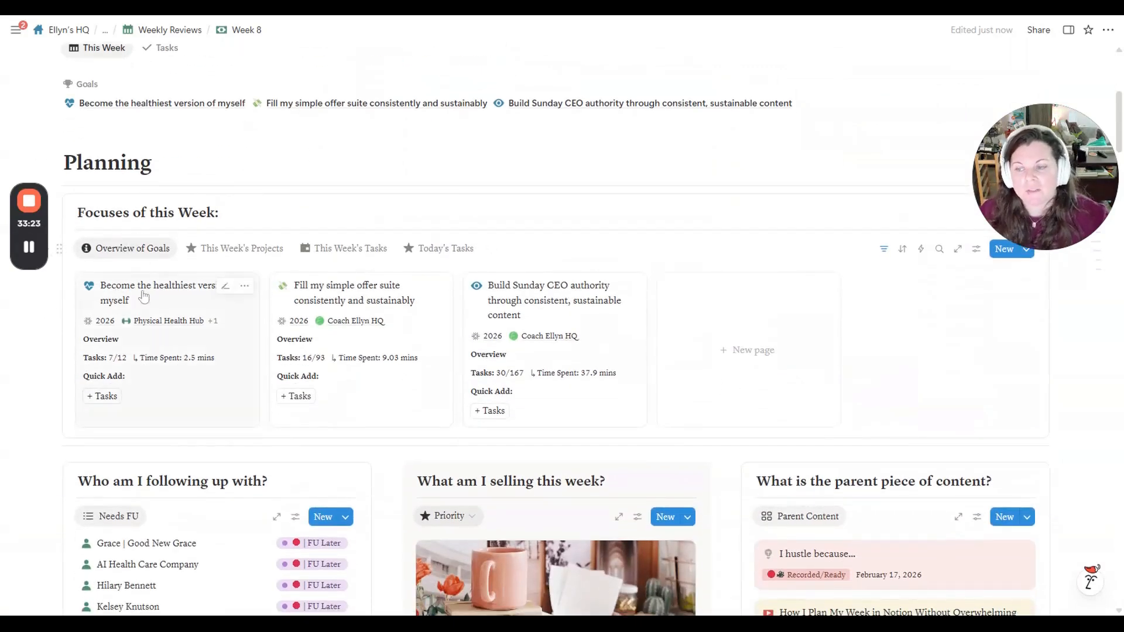
- Show This Week's Projects in the weekly focuses and inspect the formula that counts project statuses, leaving it unedited
click(231, 248)
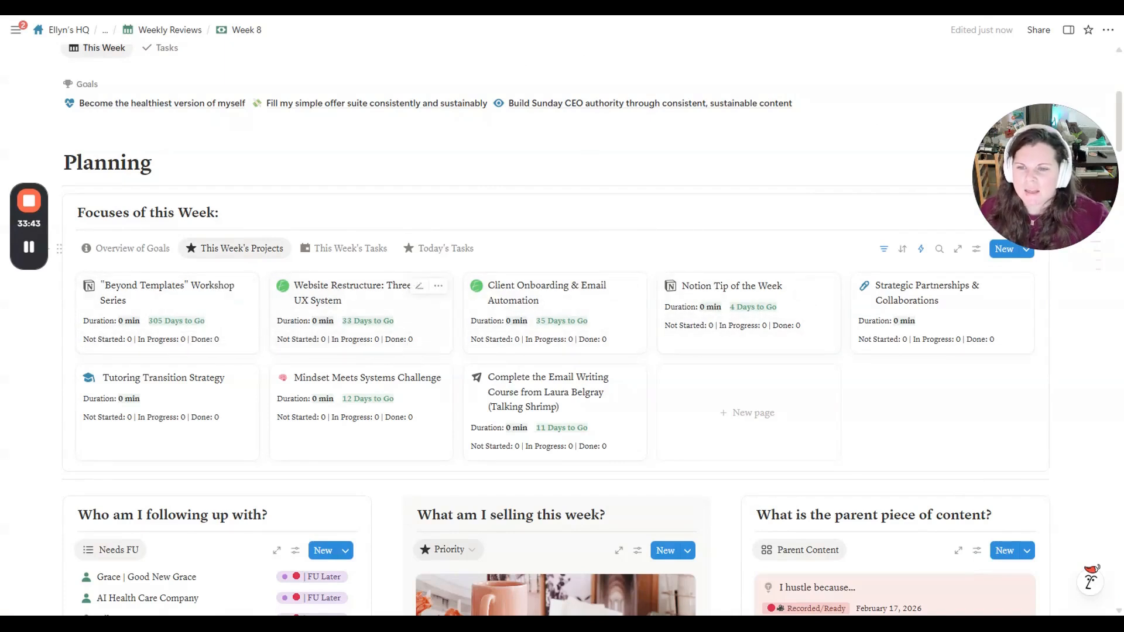
click(614, 427)
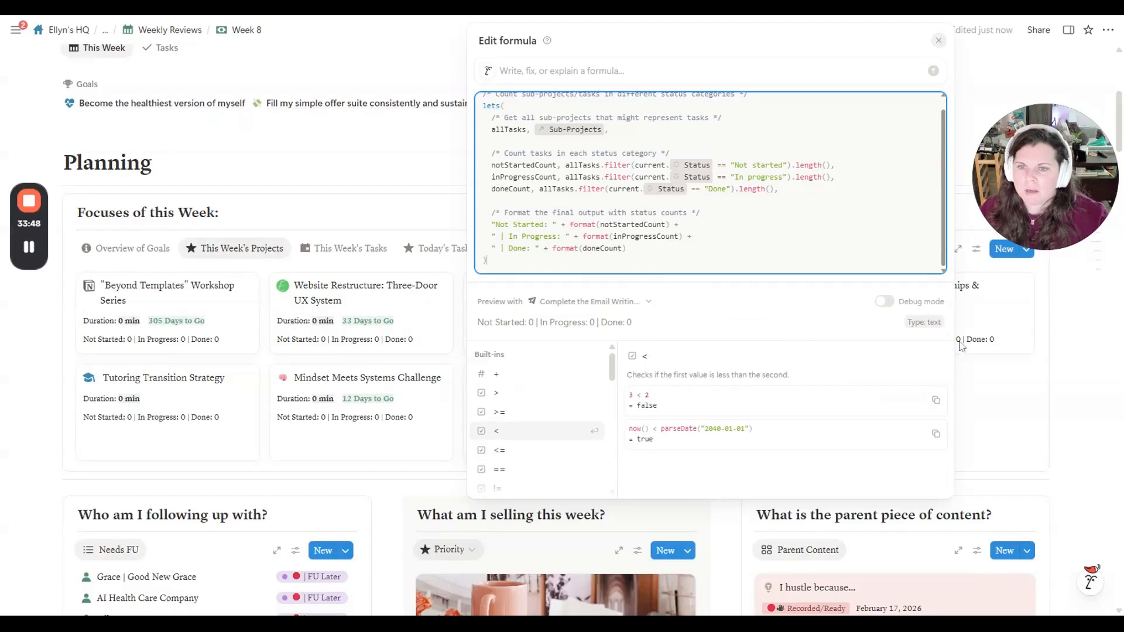
click(1037, 371)
click(514, 452)
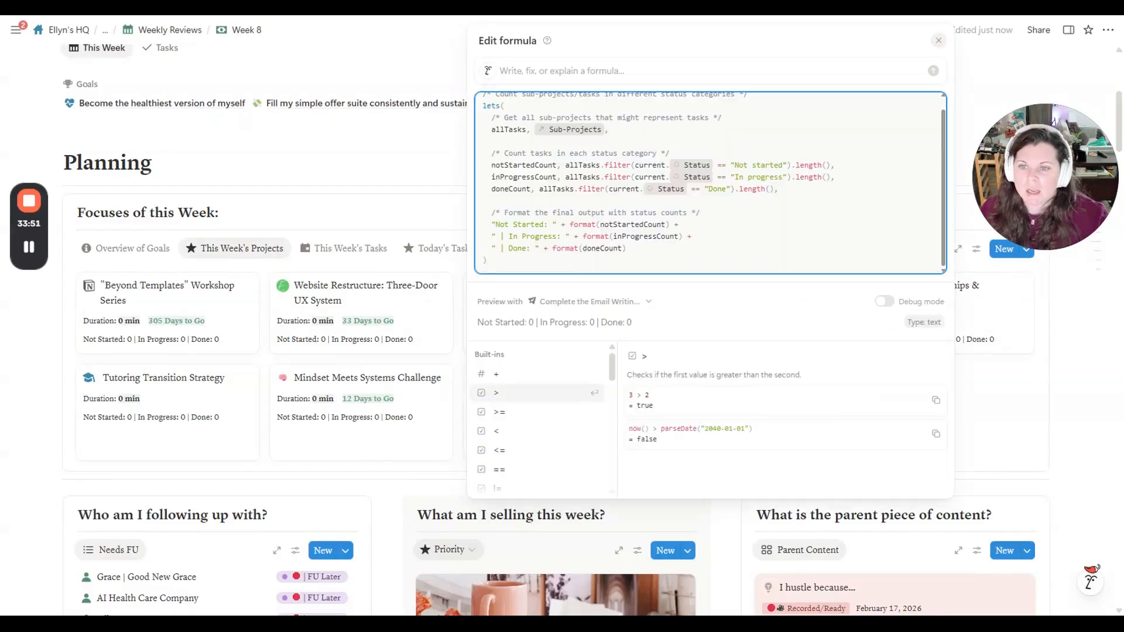
scroll(710, 183, up, 1)
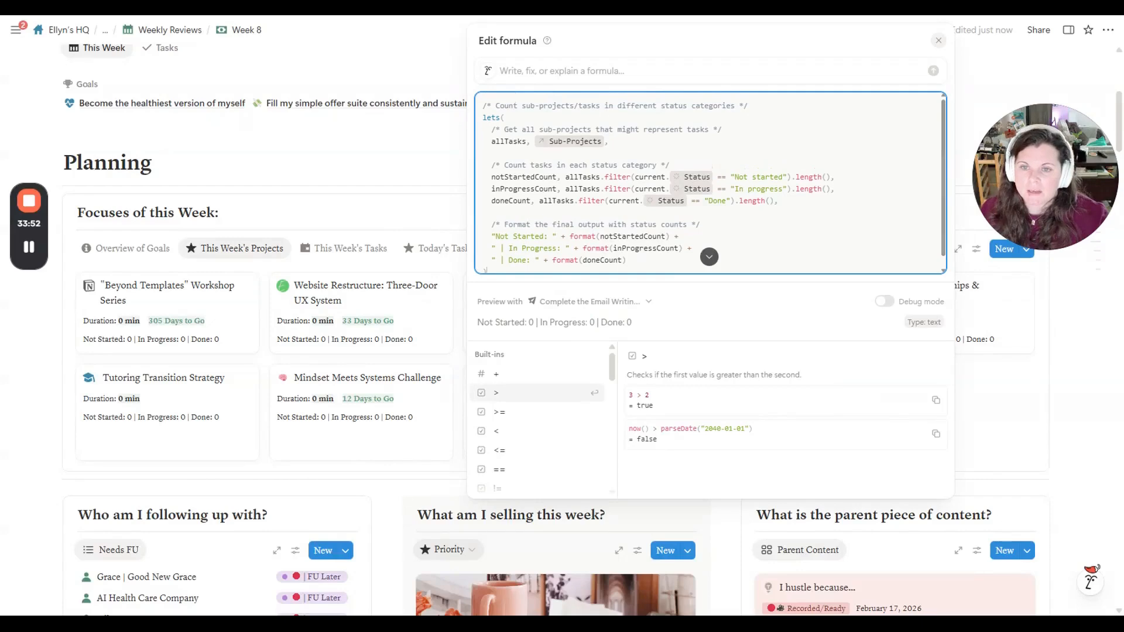
click(1028, 404)
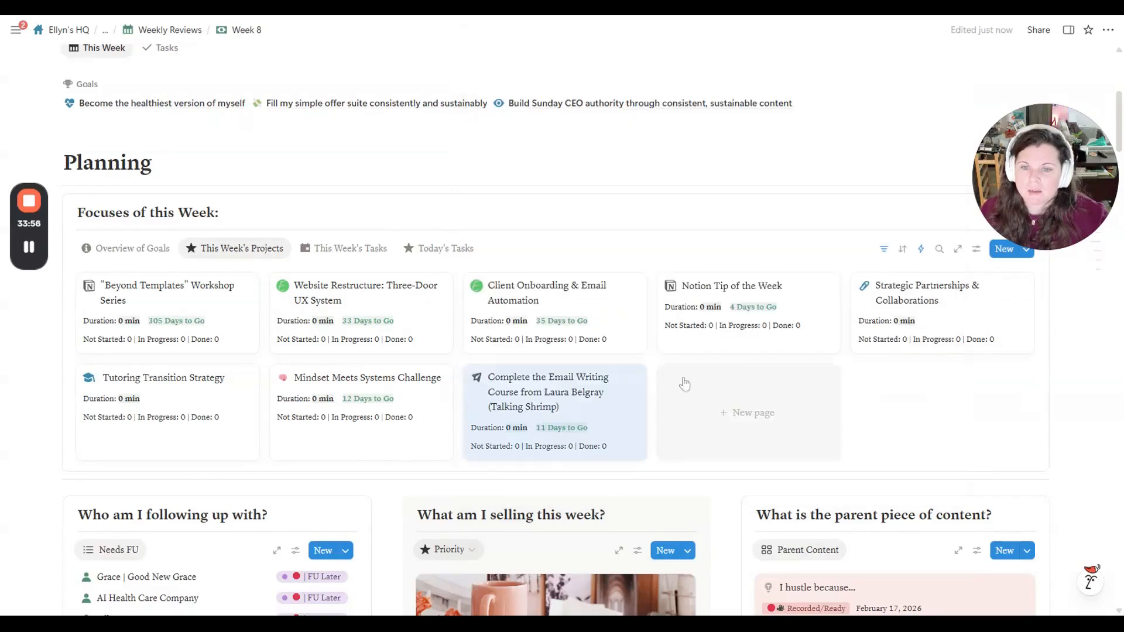
- Show This Week's Tasks in the weekly focuses and examine the calendar for February 15 to 21, 2026
click(340, 252)
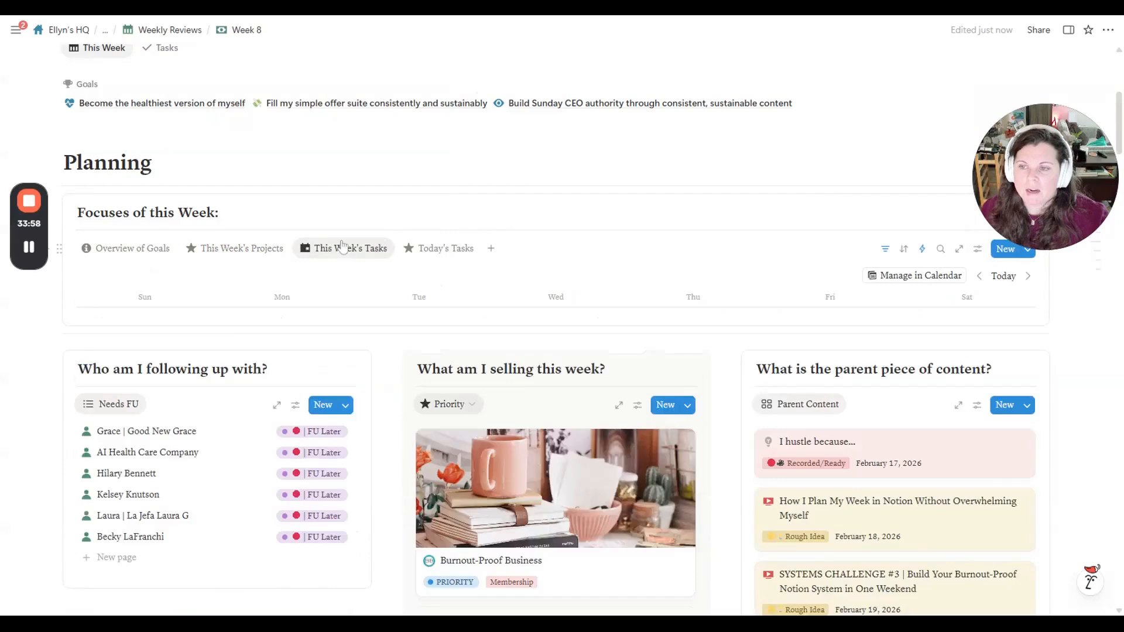
scroll(693, 253, down, 4)
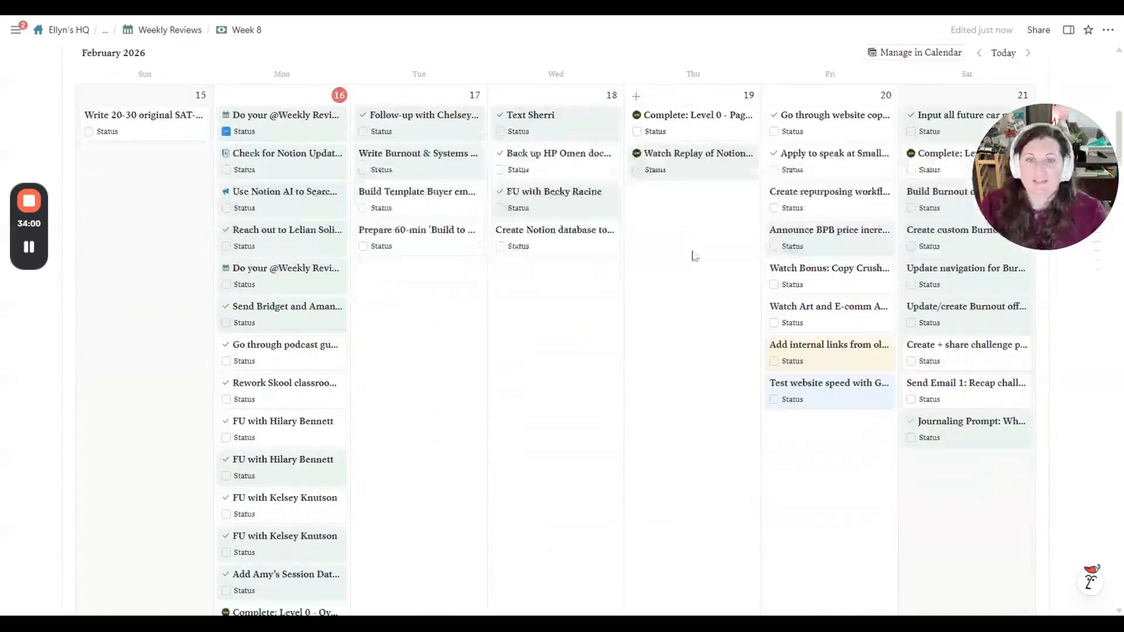
scroll(693, 254, up, 2)
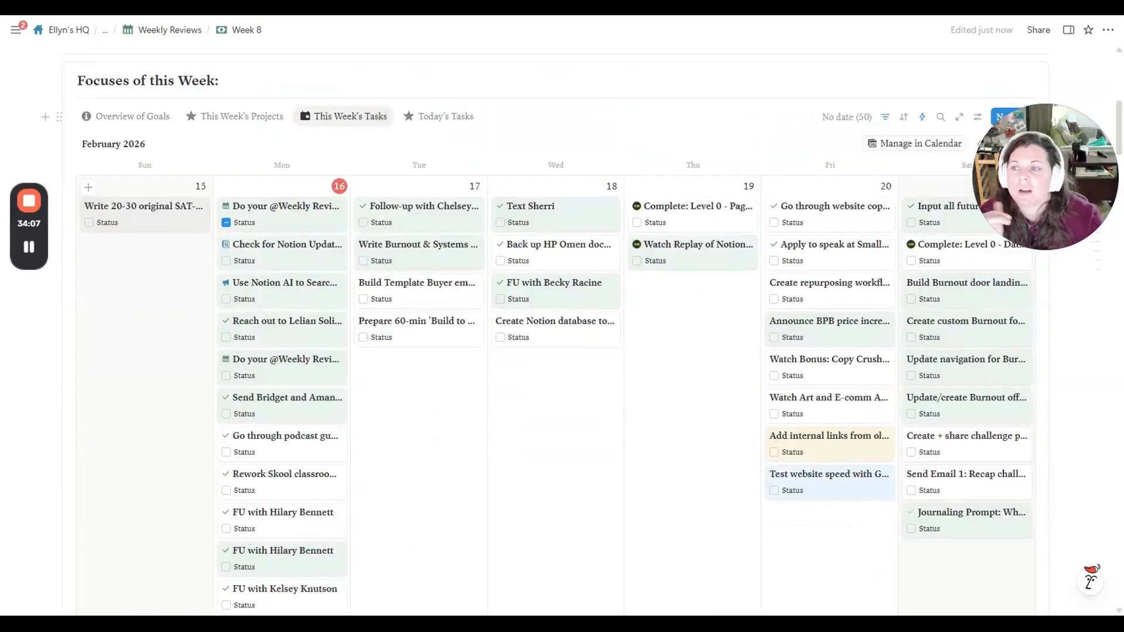
drag(1046, 165, 1046, 360)
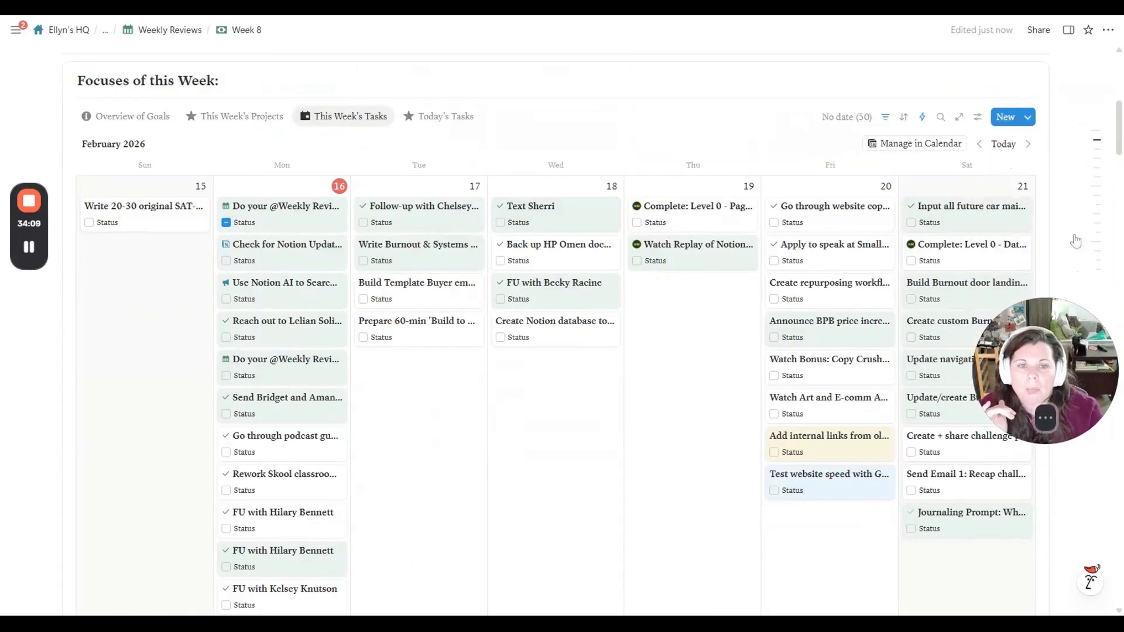
- Page the task calendar back through earlier weeks to January 25–31, 2026 to check for leftover past tasks
click(979, 145)
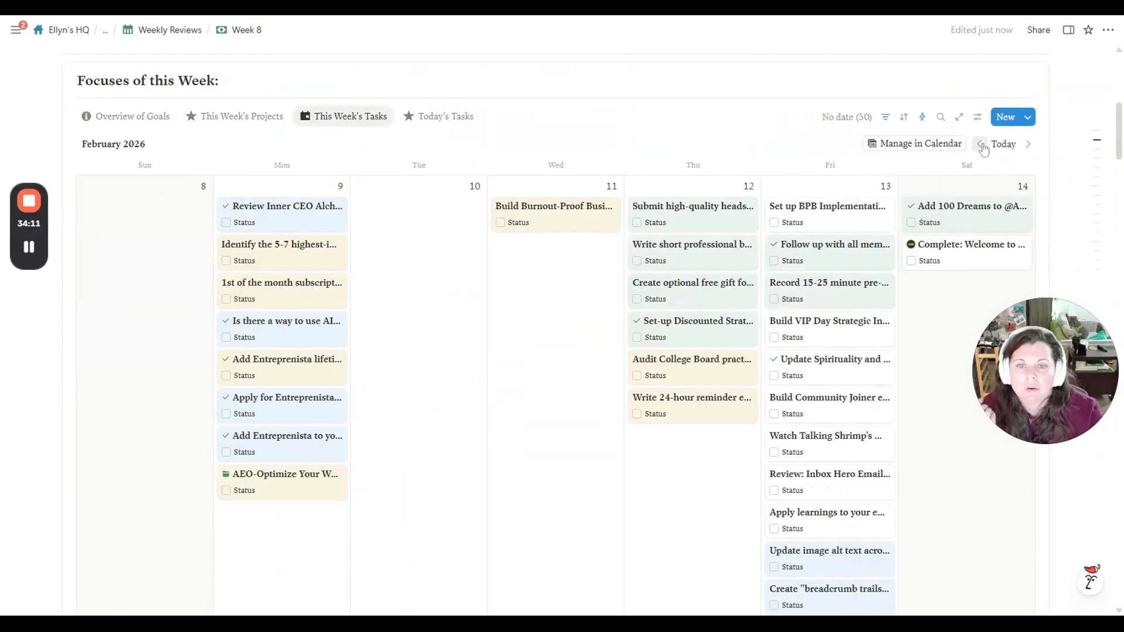
click(981, 146)
click(982, 145)
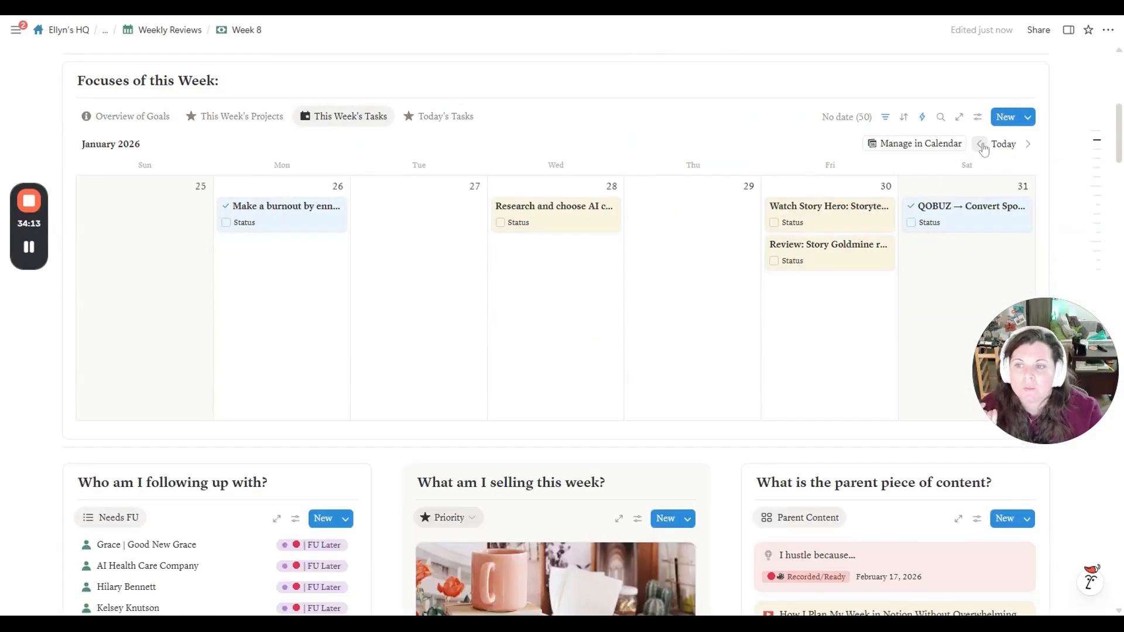
click(981, 145)
click(1026, 145)
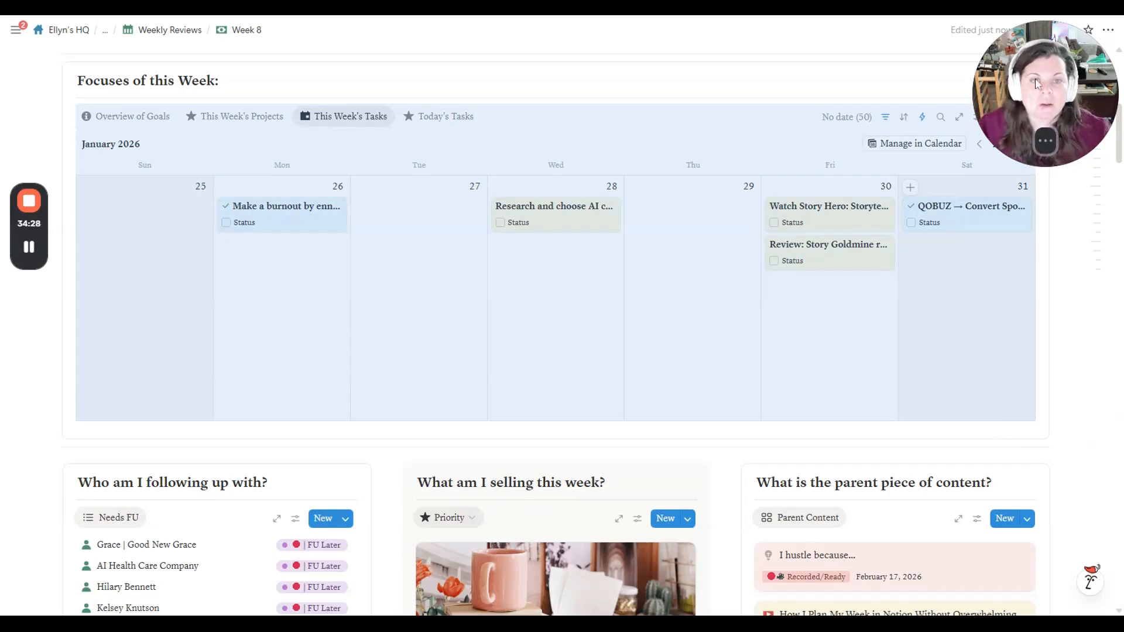
drag(1012, 91, 44, 535)
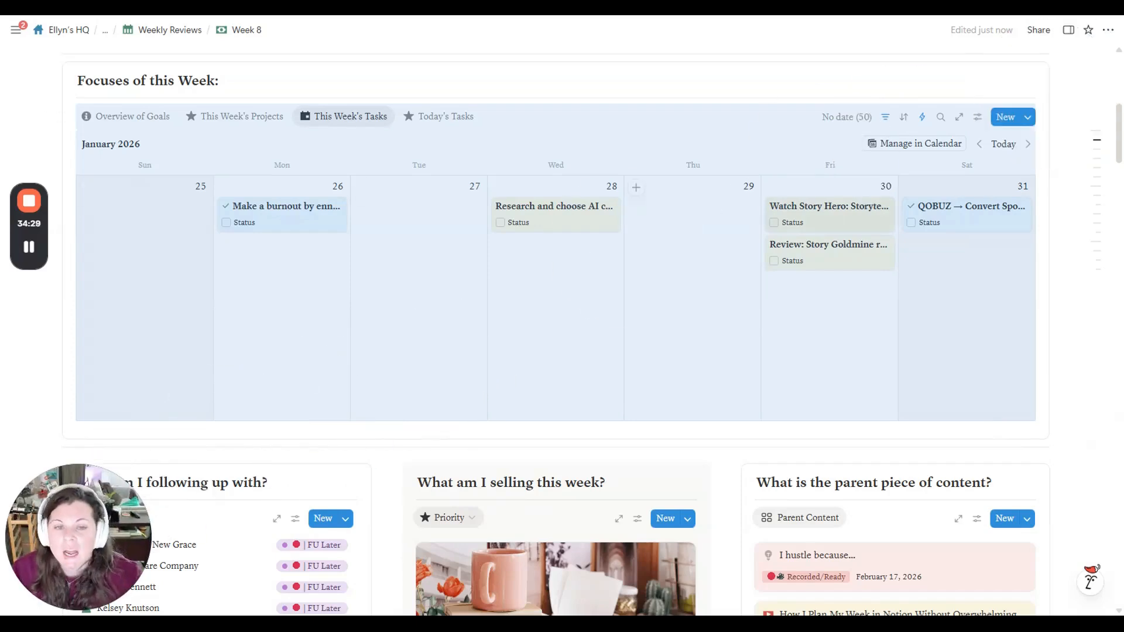
- Review the "Sunday CEO Tasks and Planning" AI chat back to the request to reassign, postpone or delete past tasks
mouse_move(35, 208)
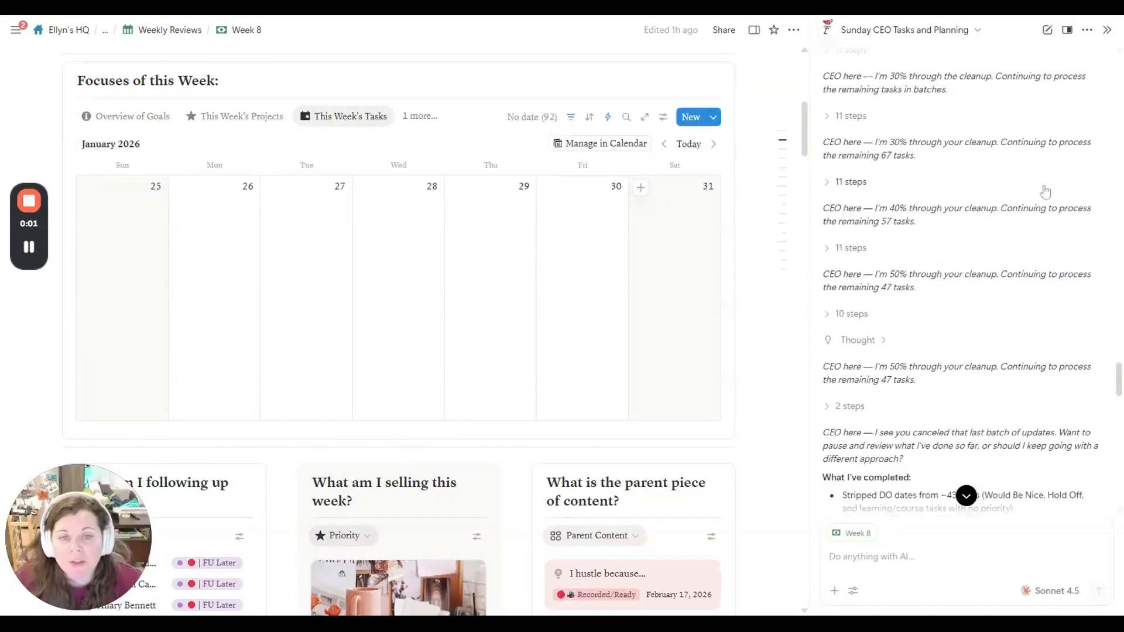
scroll(1036, 187, up, 10)
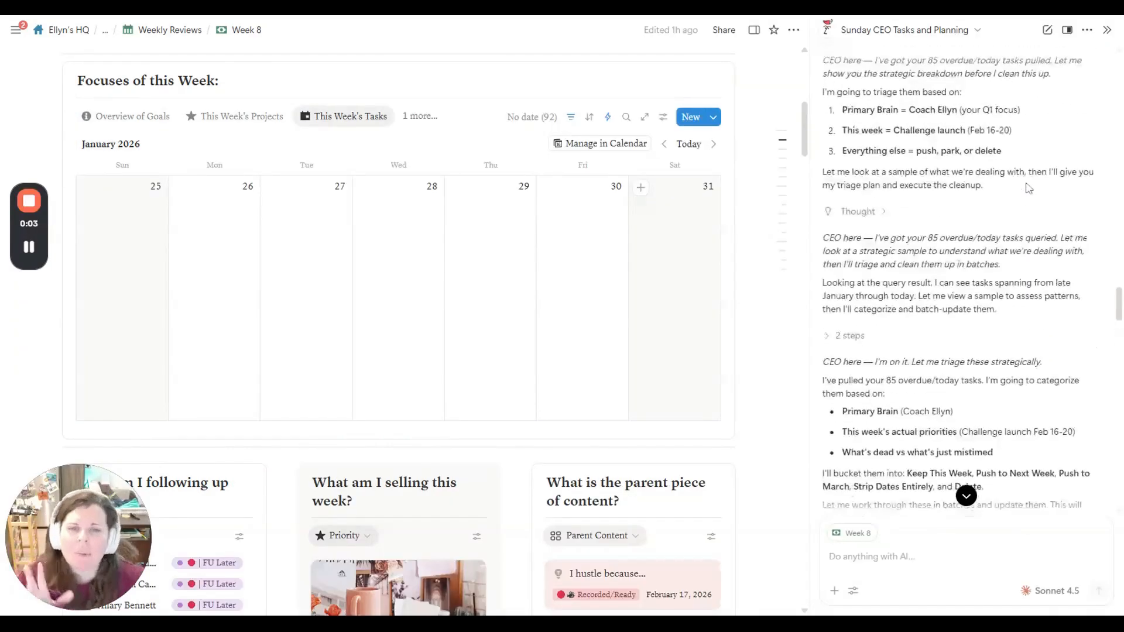
scroll(1029, 188, up, 10)
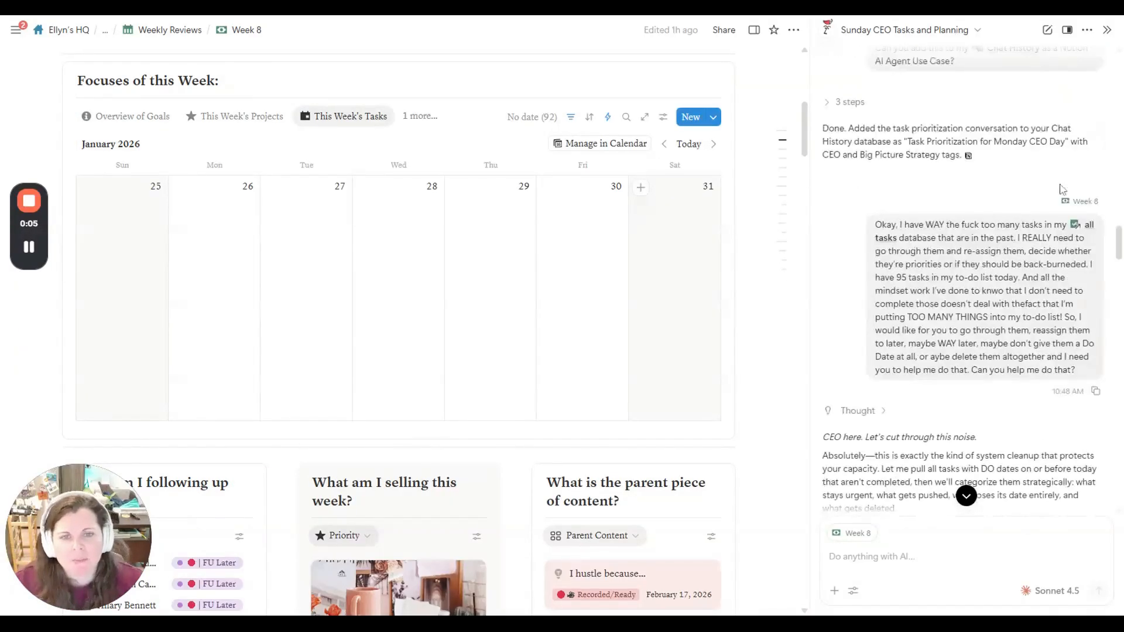
- Review the past-task cleanup request and follow the AI chat from it down to the Cleanup Summary
drag(876, 225, 1077, 372)
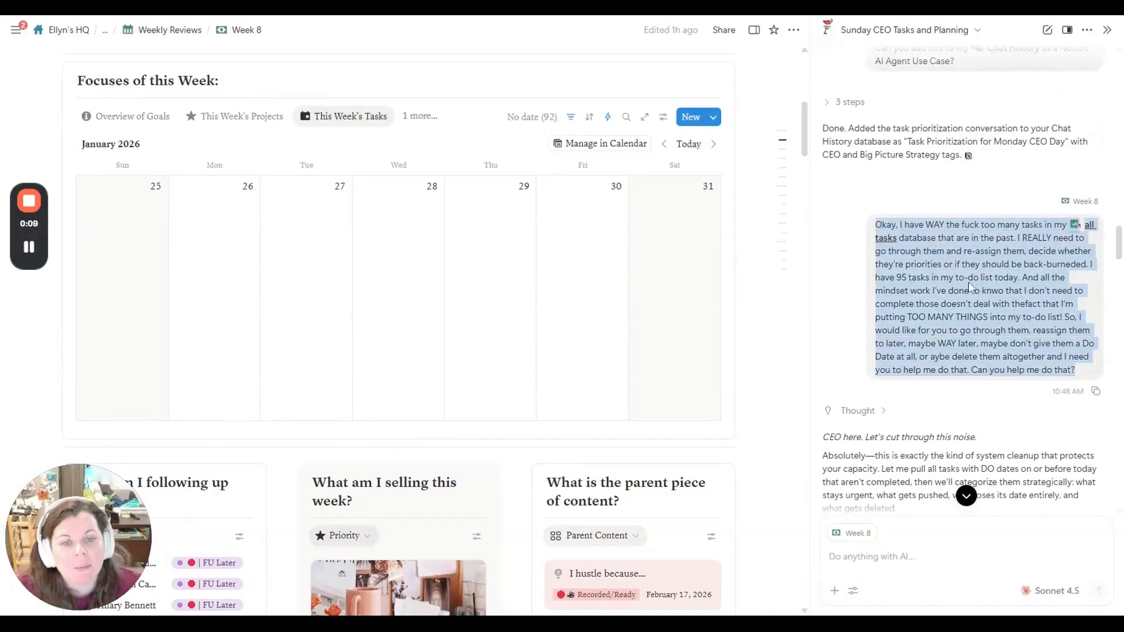
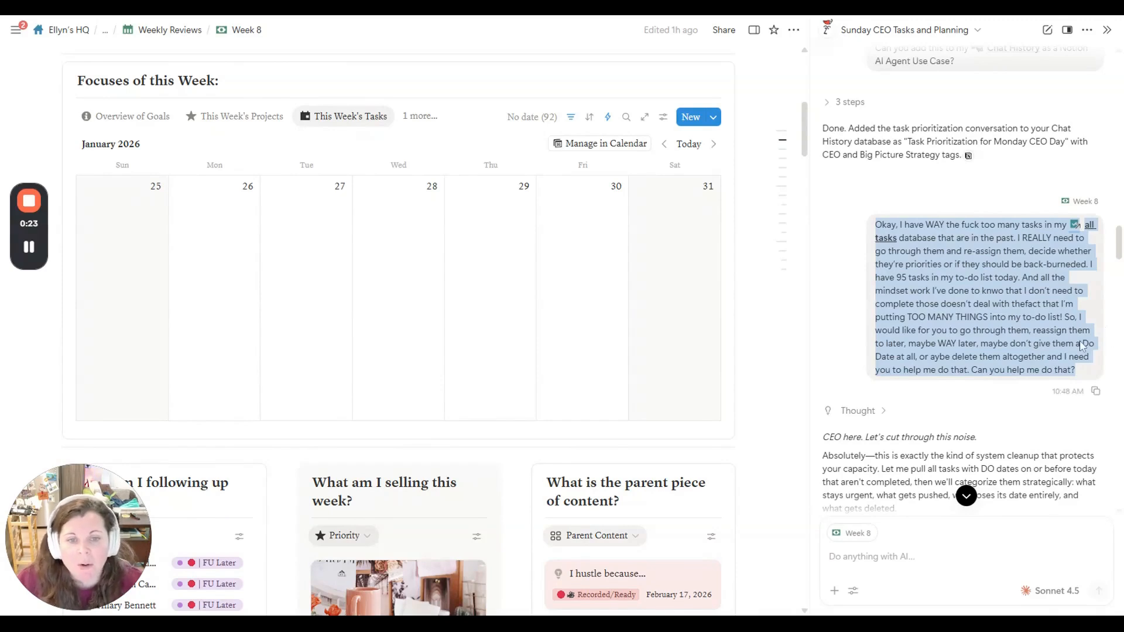
scroll(1080, 346, down, 1)
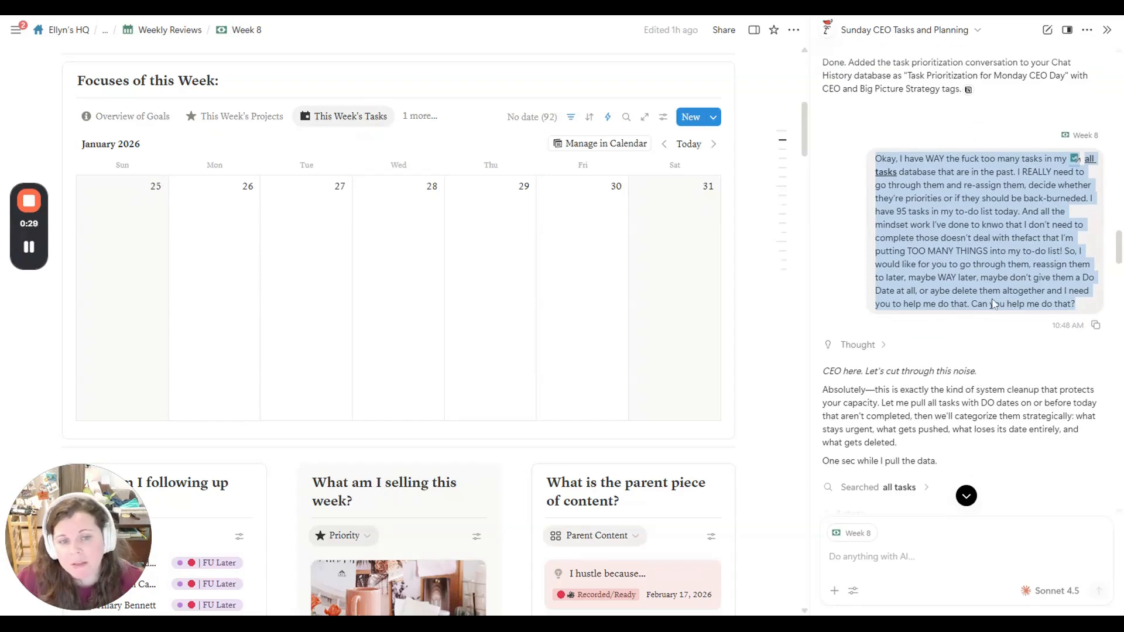
scroll(1003, 268, down, 20)
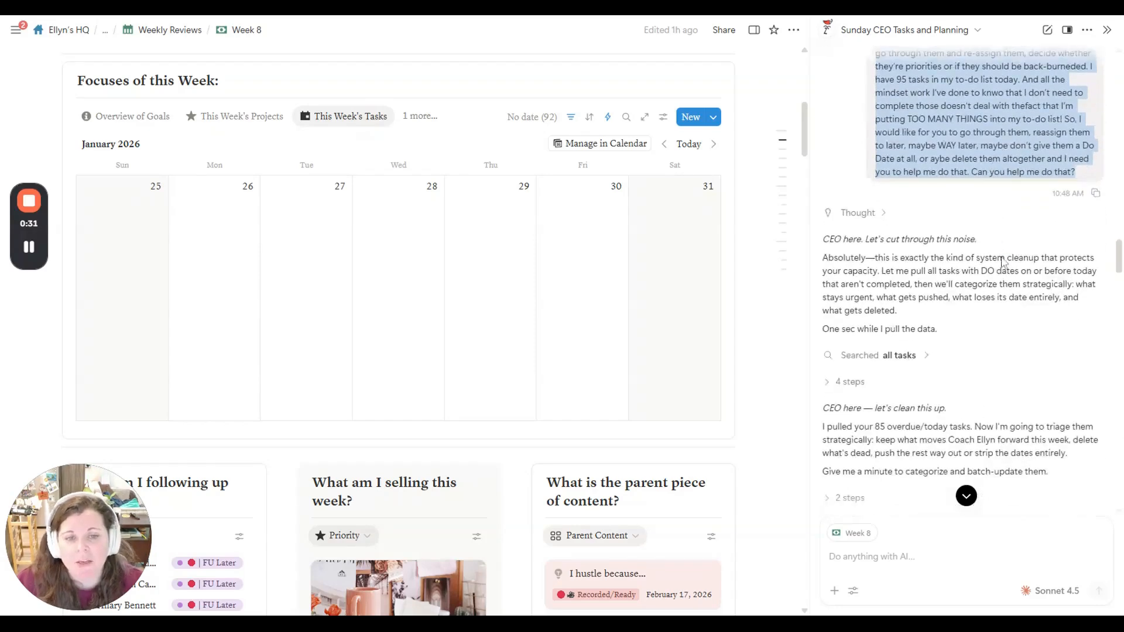
scroll(969, 216, down, 20)
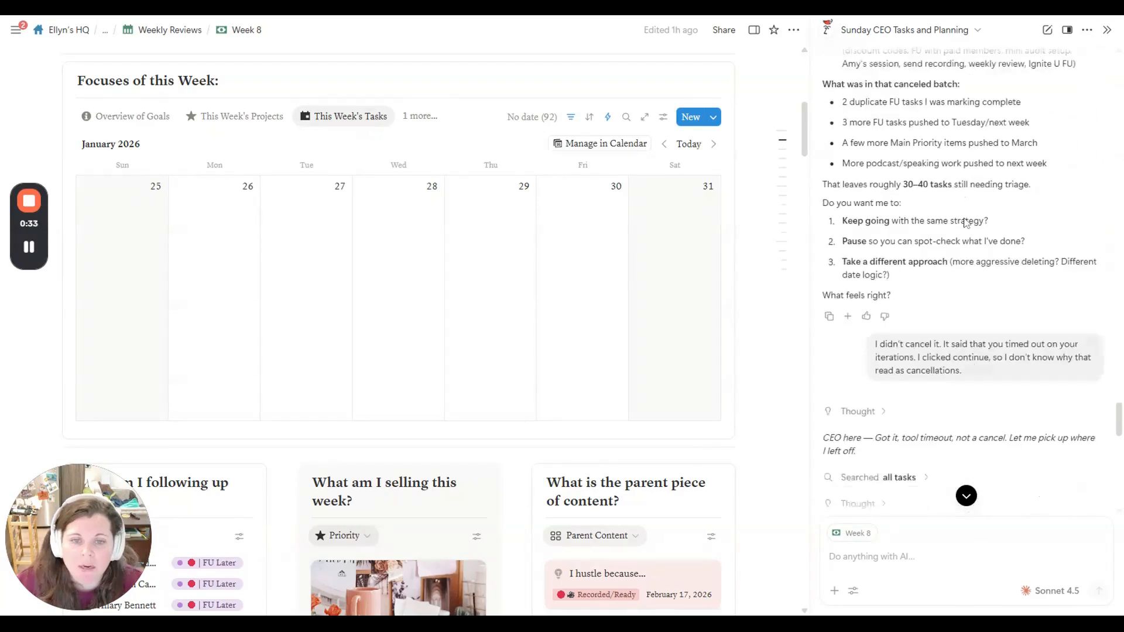
scroll(972, 211, up, 5)
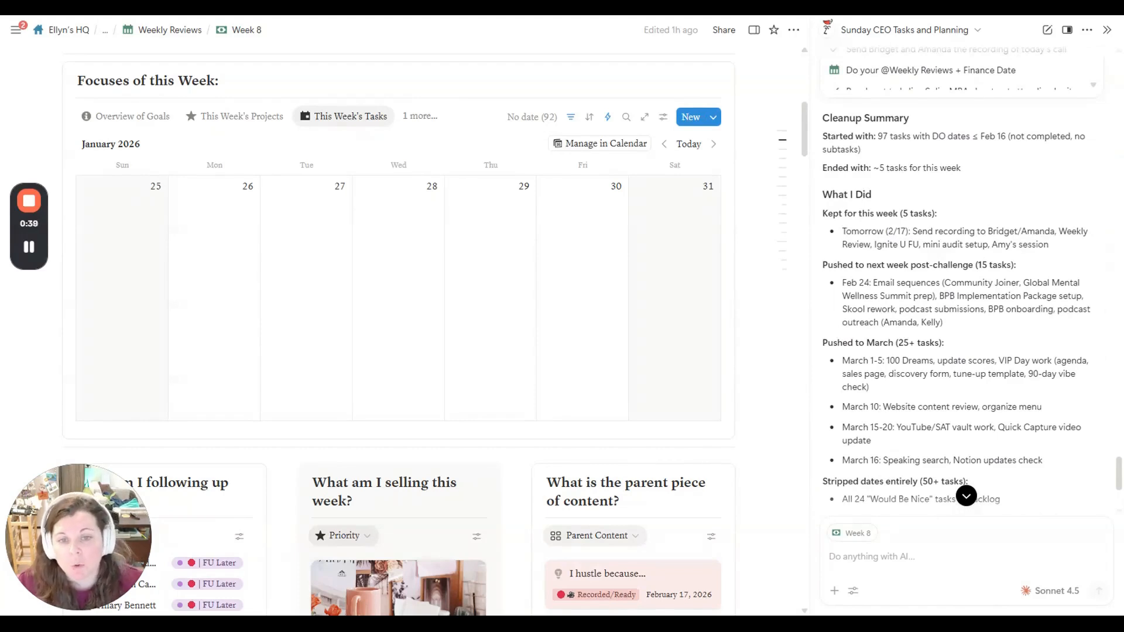
- Examine the Cleanup Summary's lists of tasks kept this week, pushed to next week or March, stripped of dates, and marked complete
triple_click(867, 235)
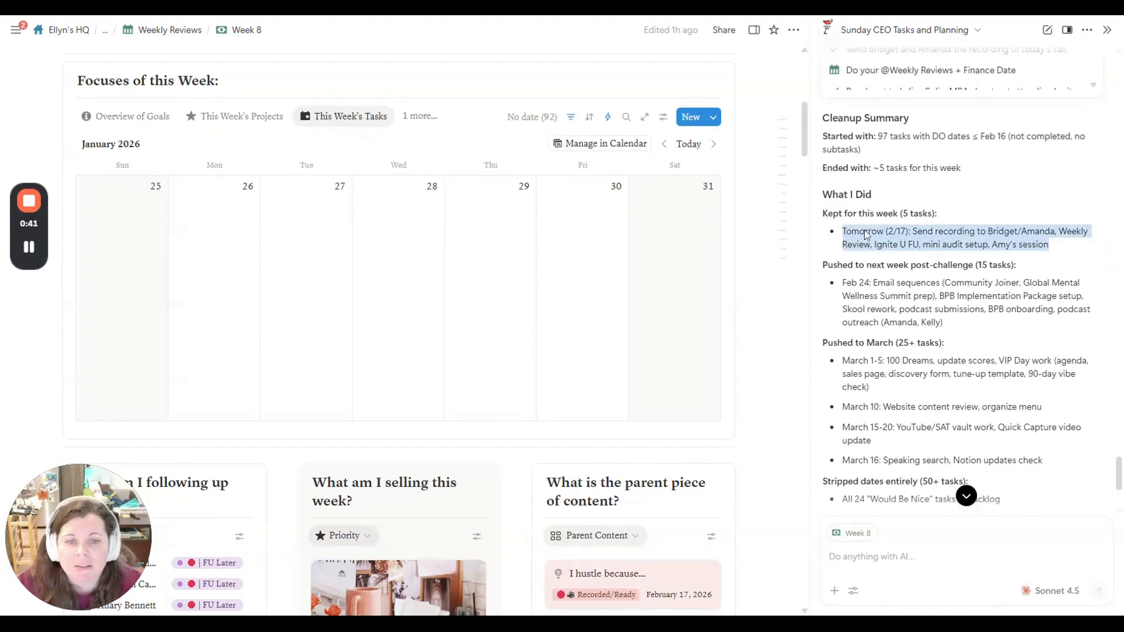
click(929, 242)
triple_click(879, 284)
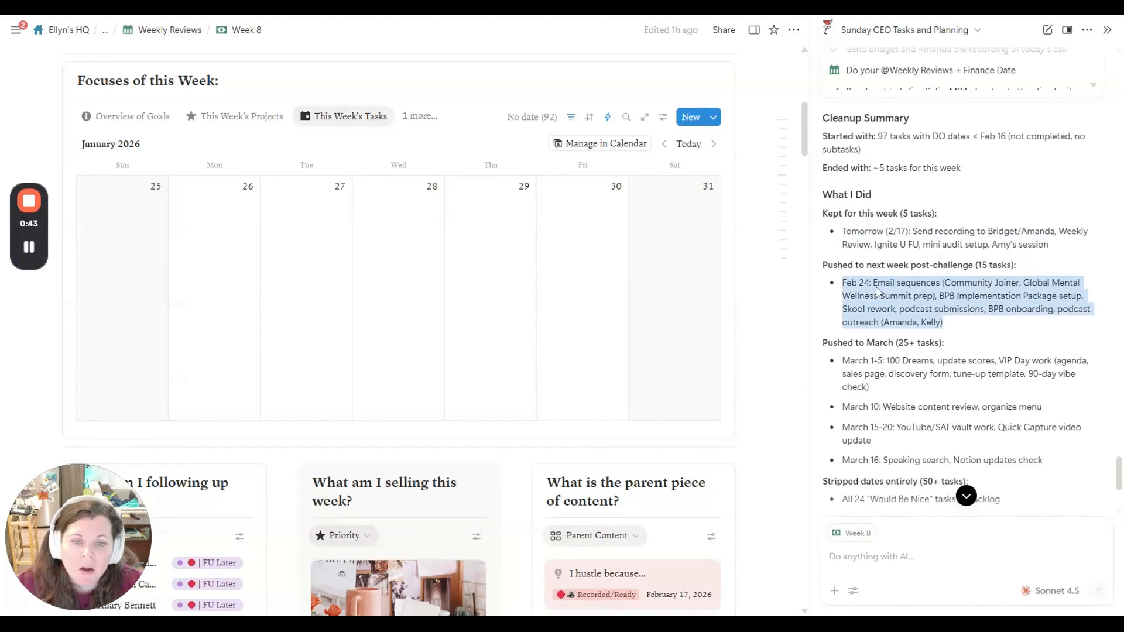
scroll(878, 301, down, 2)
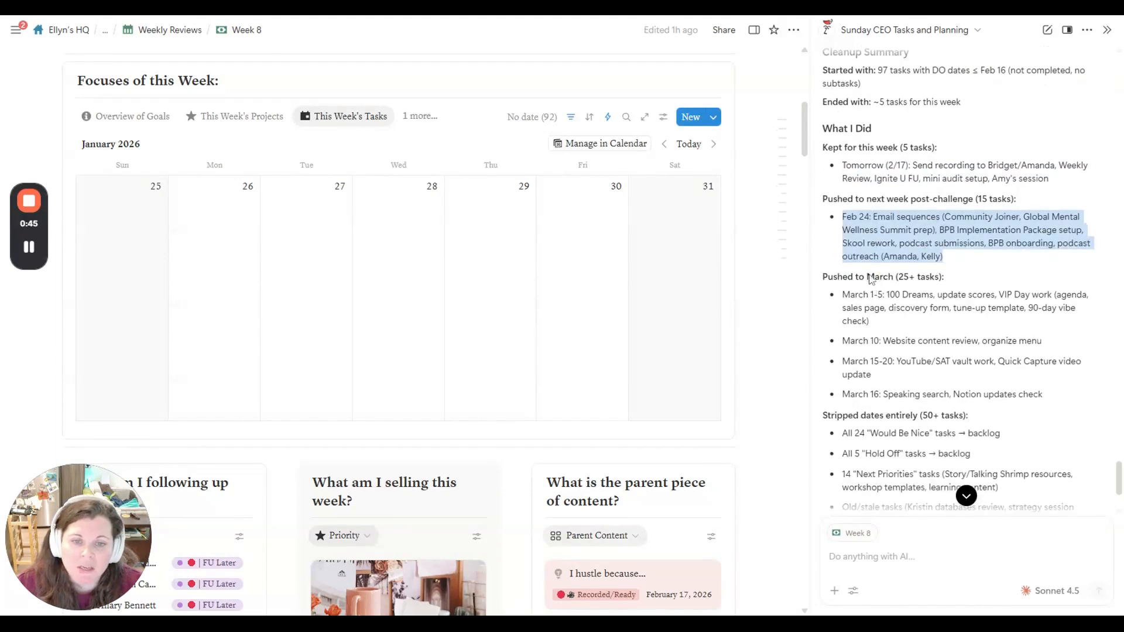
triple_click(873, 305)
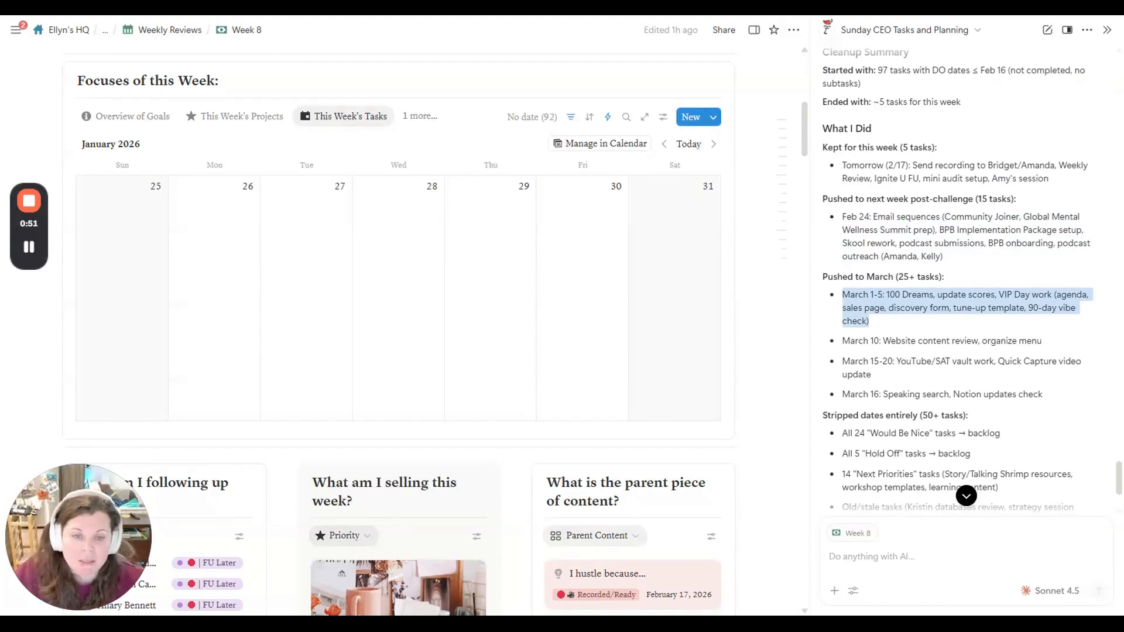
triple_click(873, 343)
scroll(936, 333, down, 4)
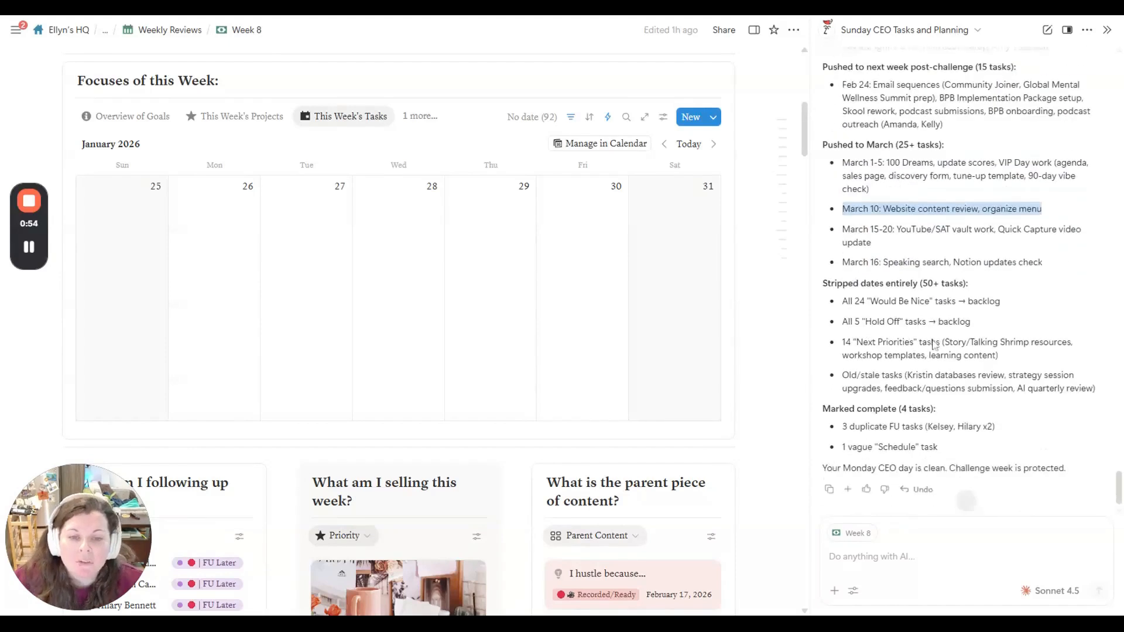
click(845, 304)
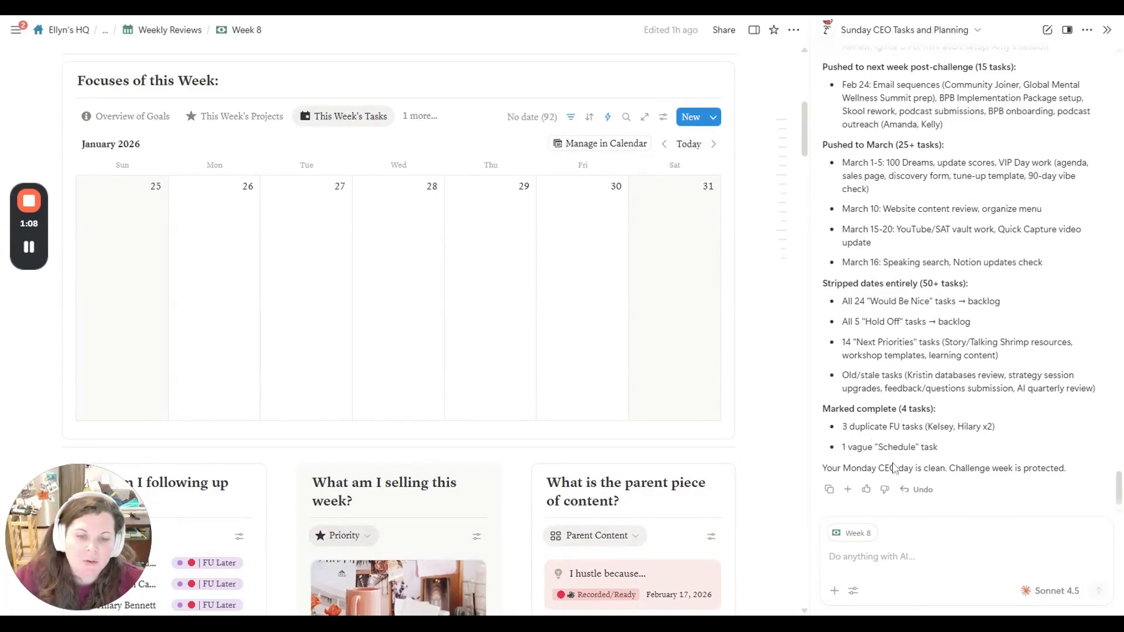
- Draft an AI reply: FU tasks should NOT be marked complete, what schedule tasks were marked complete, and don't do it unless known complete
click(896, 556)
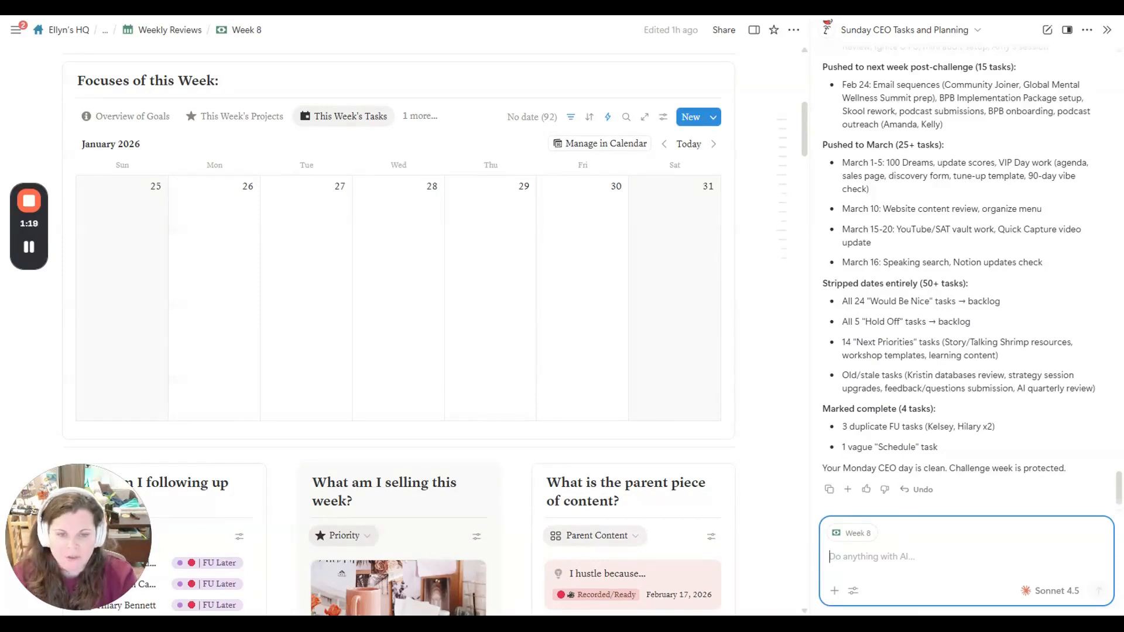
text(B)
text(he FU tasks an)
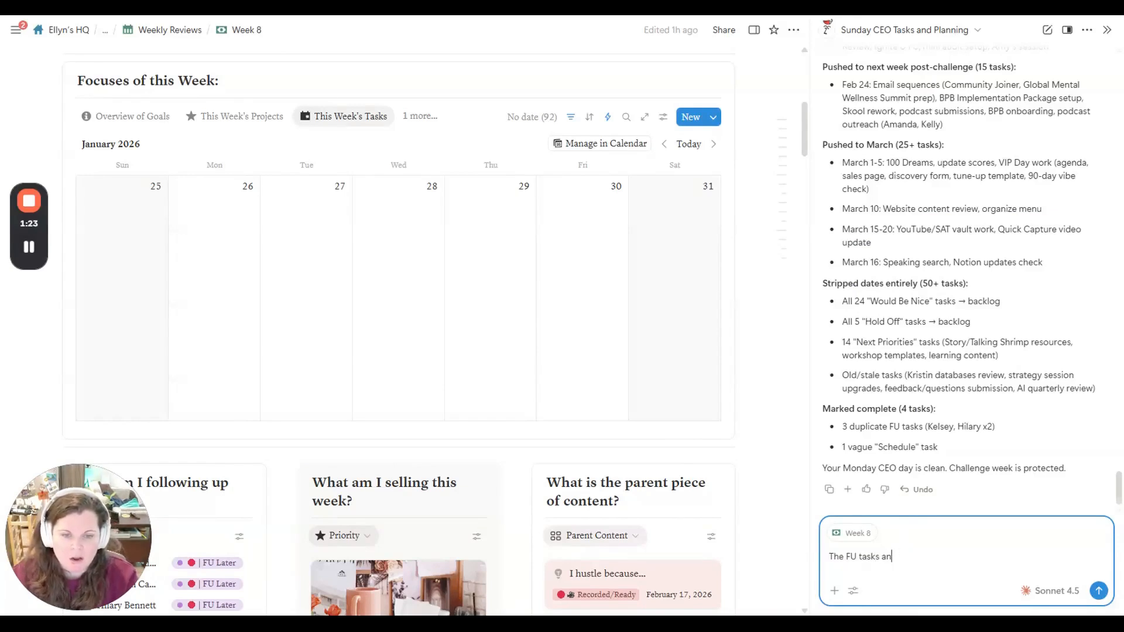
key(BackSpace)
key(BackSpace)
text(should NOT have be)
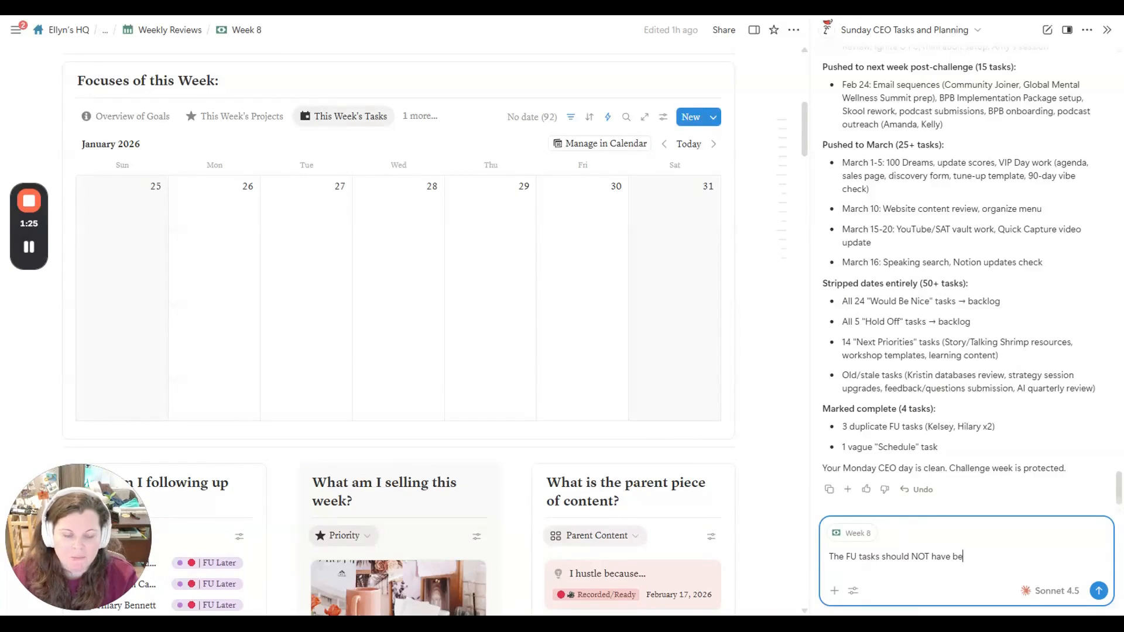
text(en marked as )
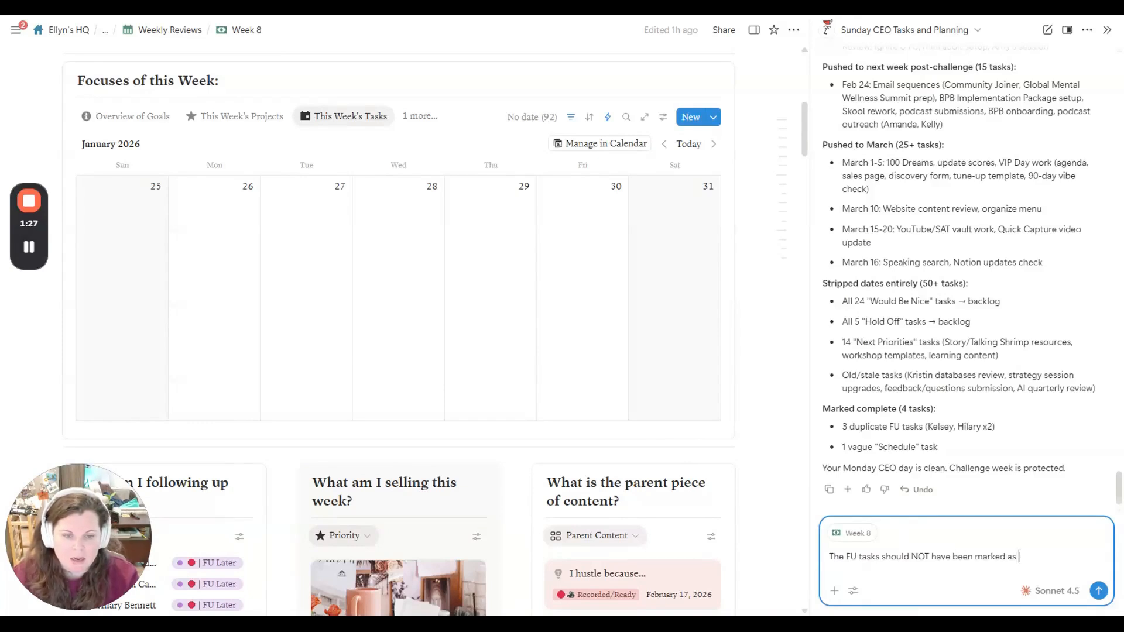
text(complete because they ar)
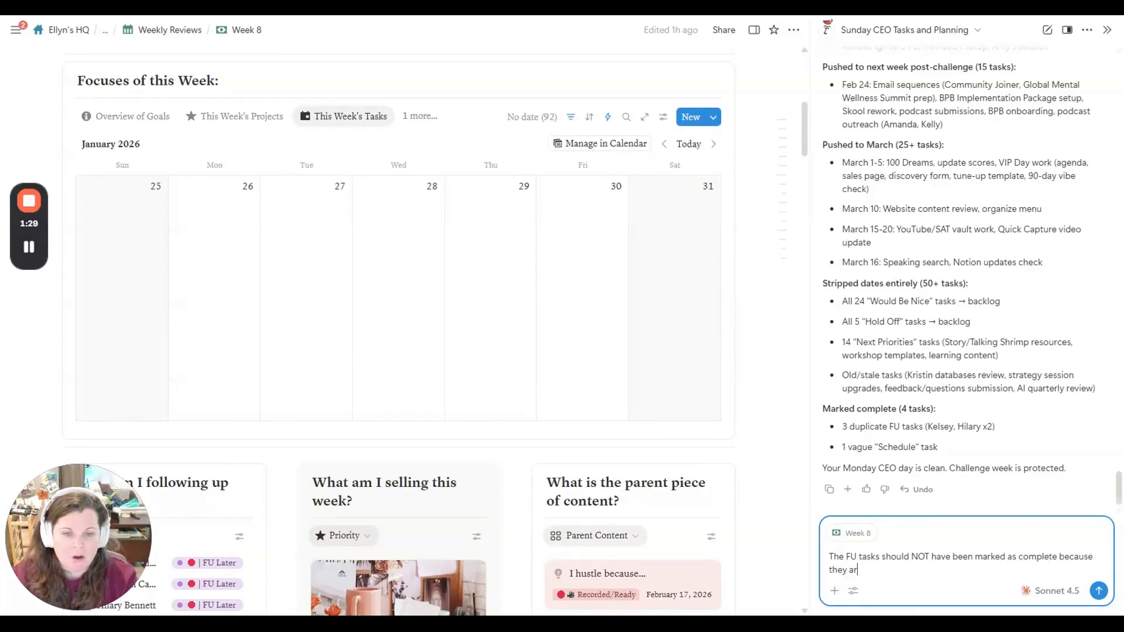
text(en't complete. What s)
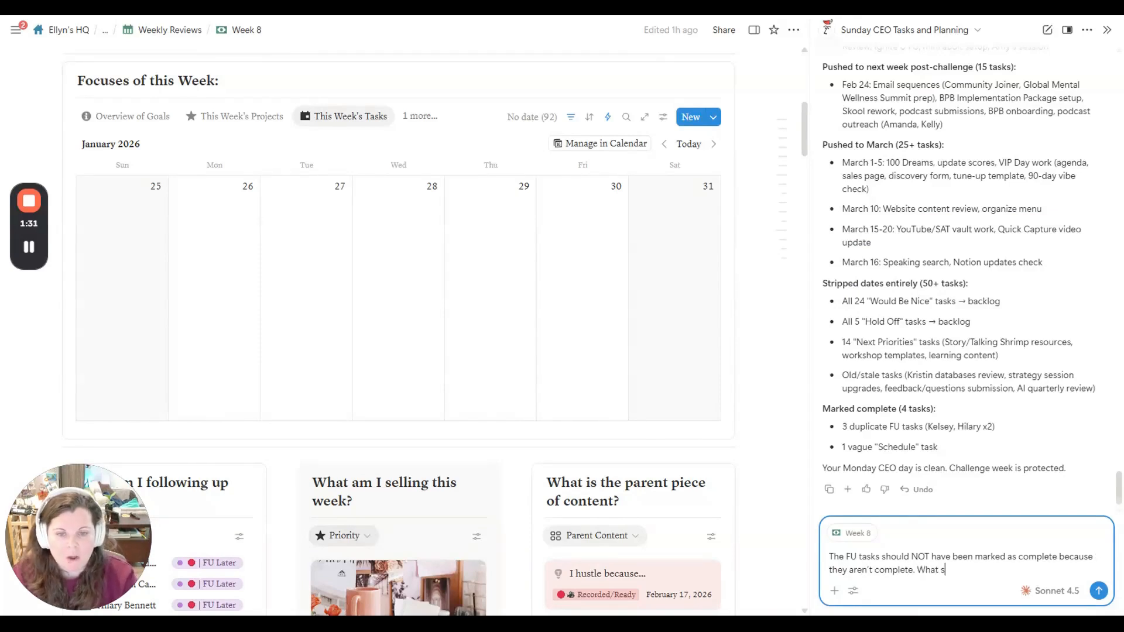
text(chedule tasks did you )
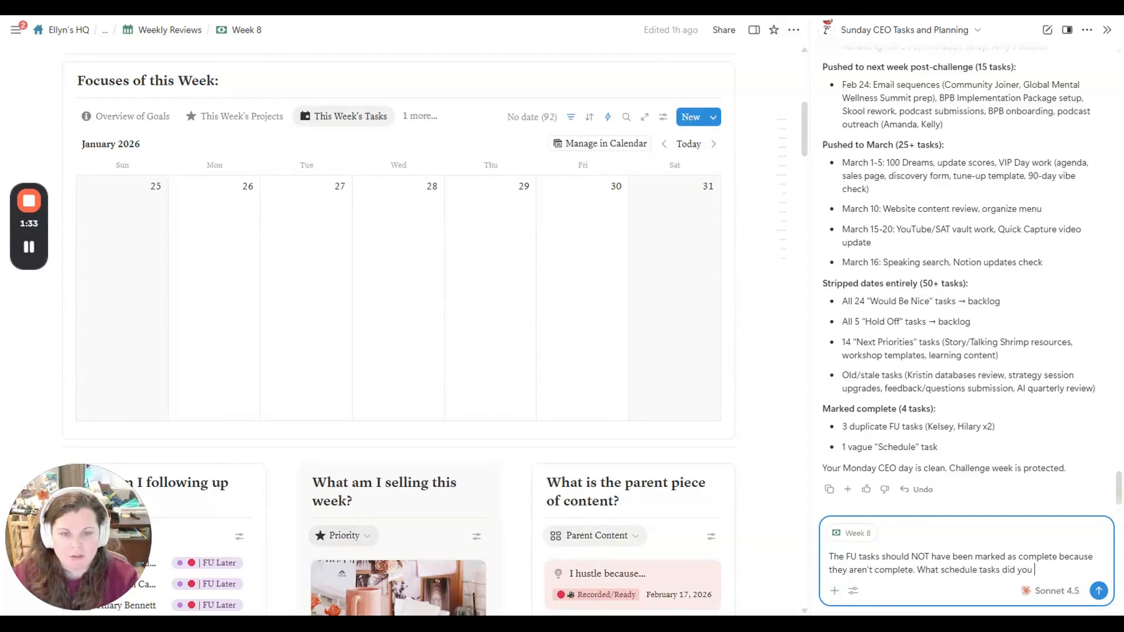
text(mark as complete? D)
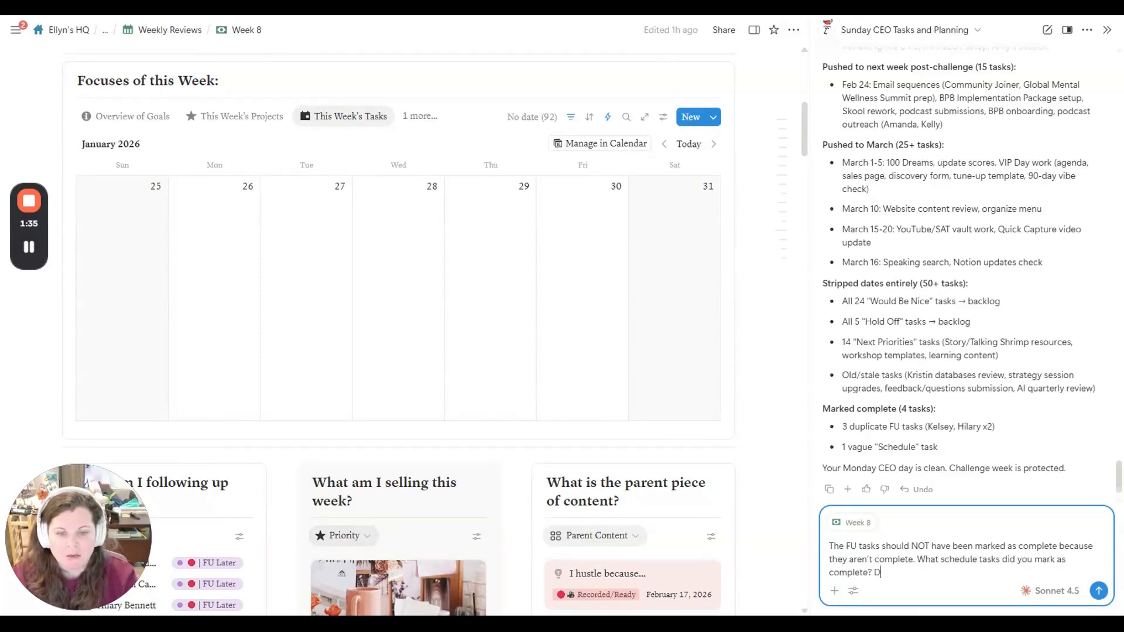
text(on't do it unless you know it's complete.)
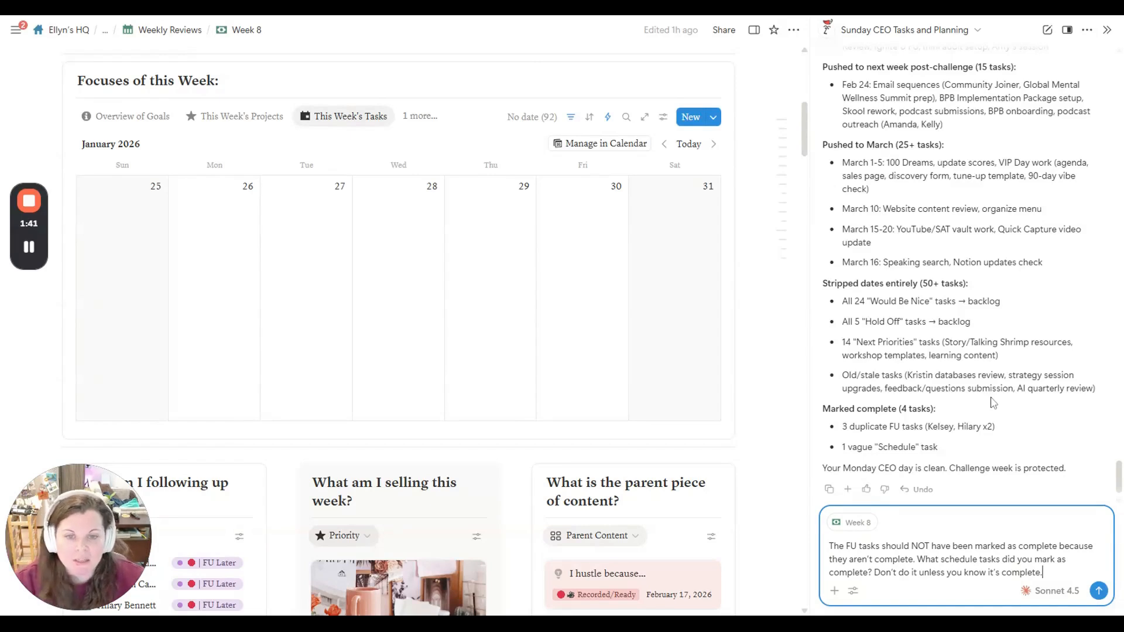
- Add a request to show the other tasks stripped of dates and the question "Did you delete any tasks?", and send the message
text(And I would al)
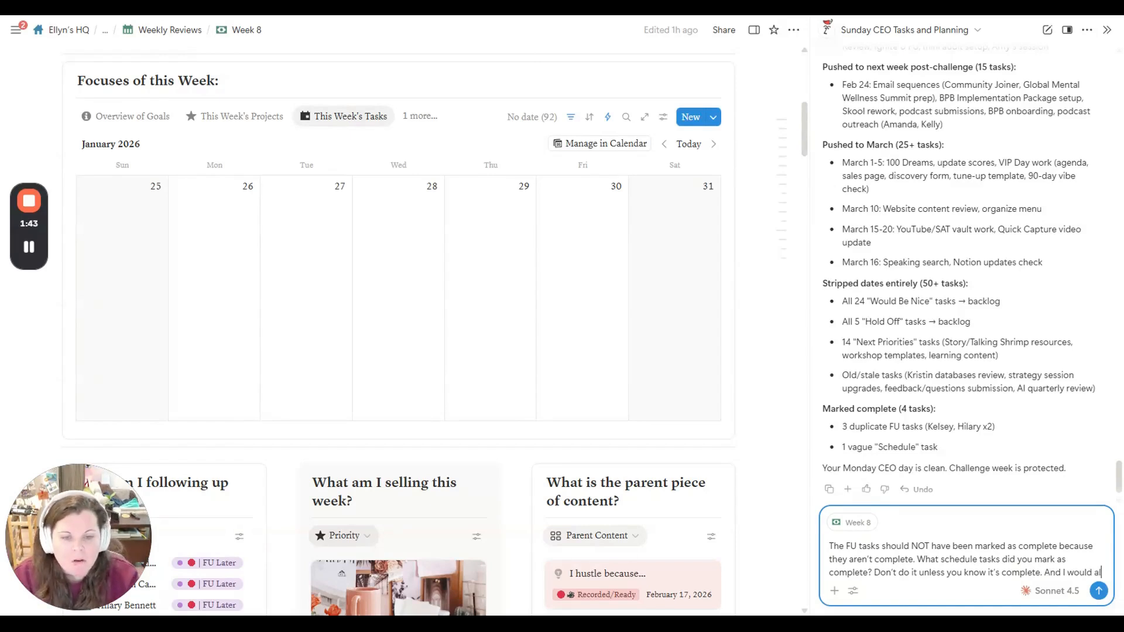
text(so like you to show m)
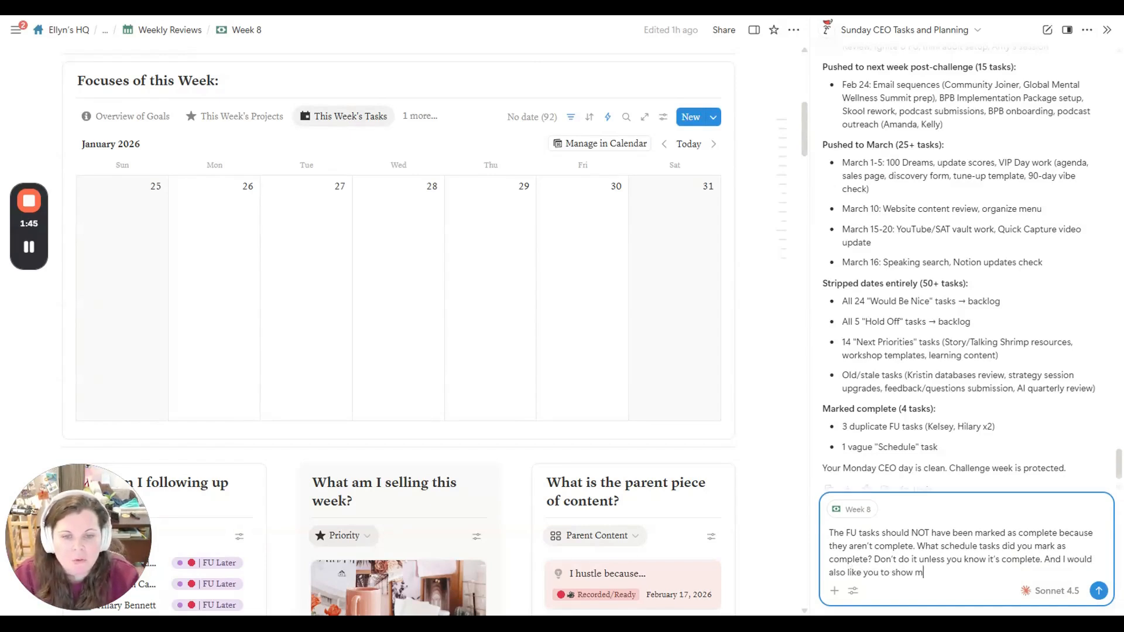
text(e the other task)
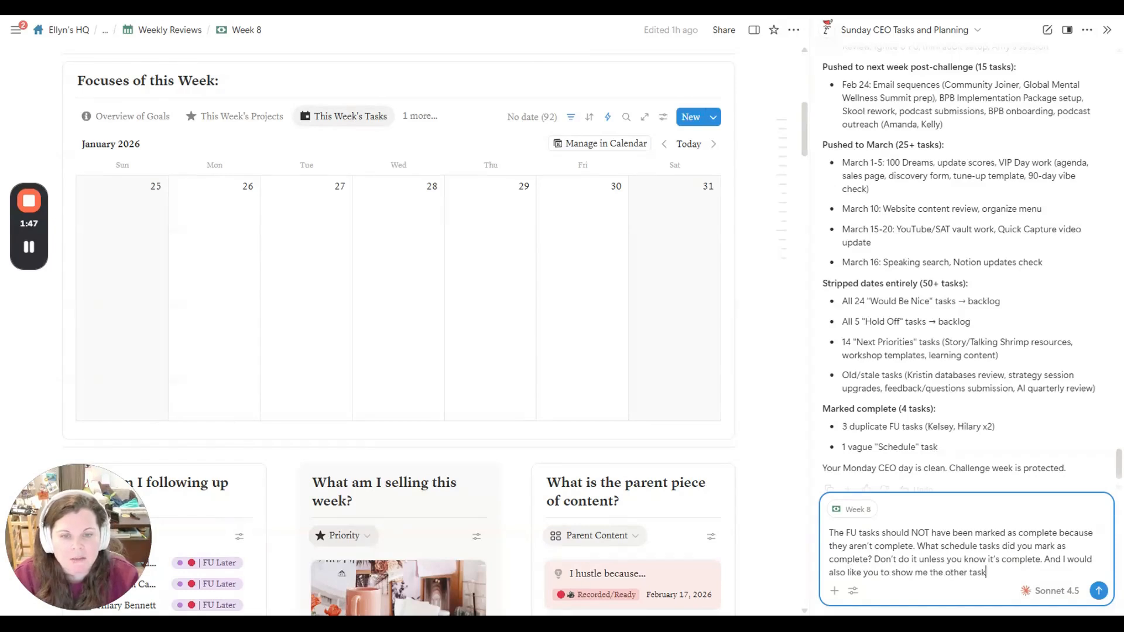
text(s that you stripped dates from.)
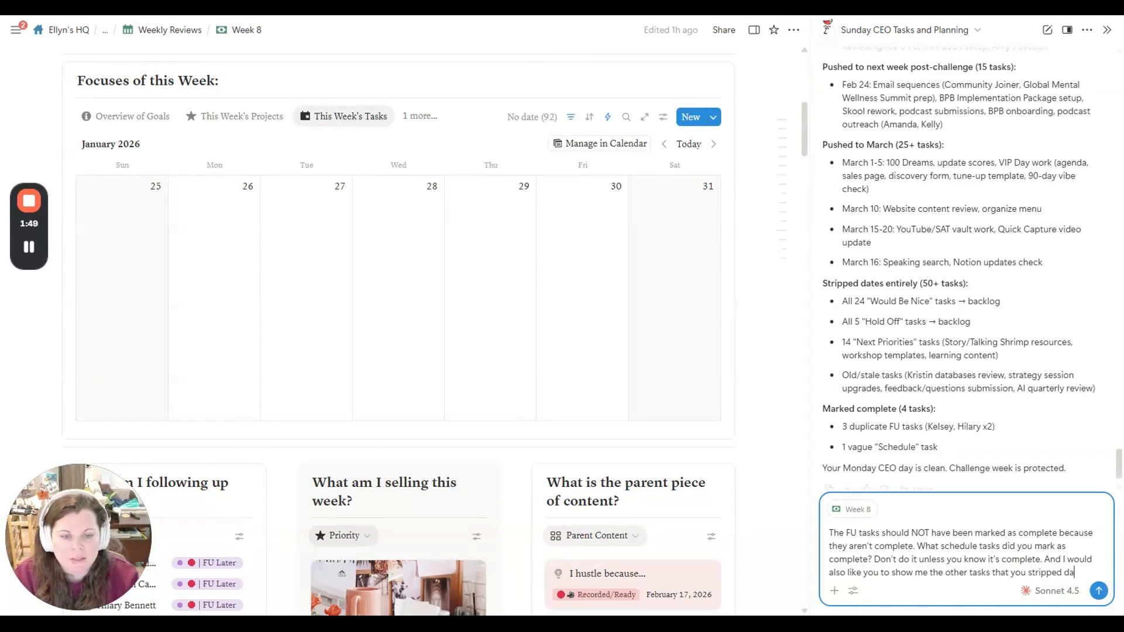
key(shift+Return)
key(shift+Return)
text(Did you)
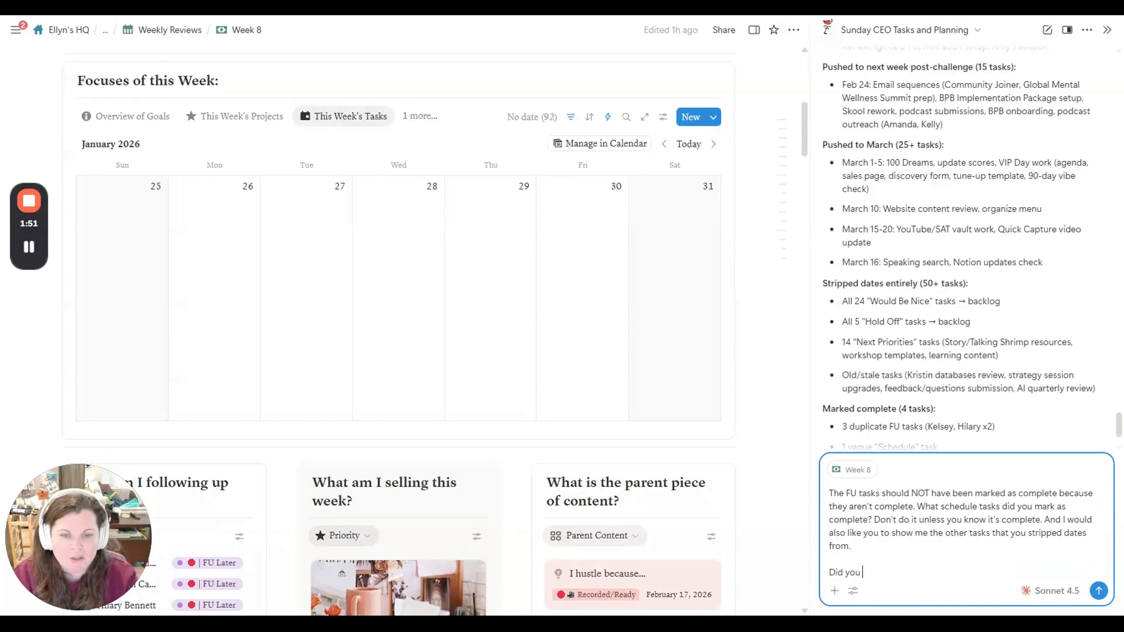
text( delete any tasks?)
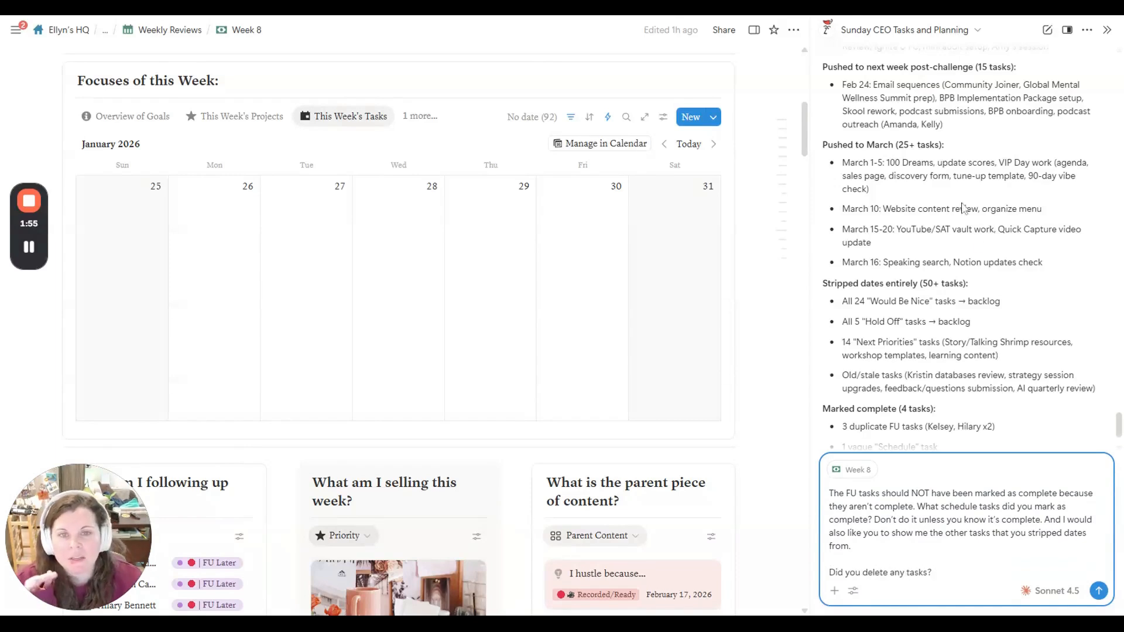
scroll(984, 127, down, 1)
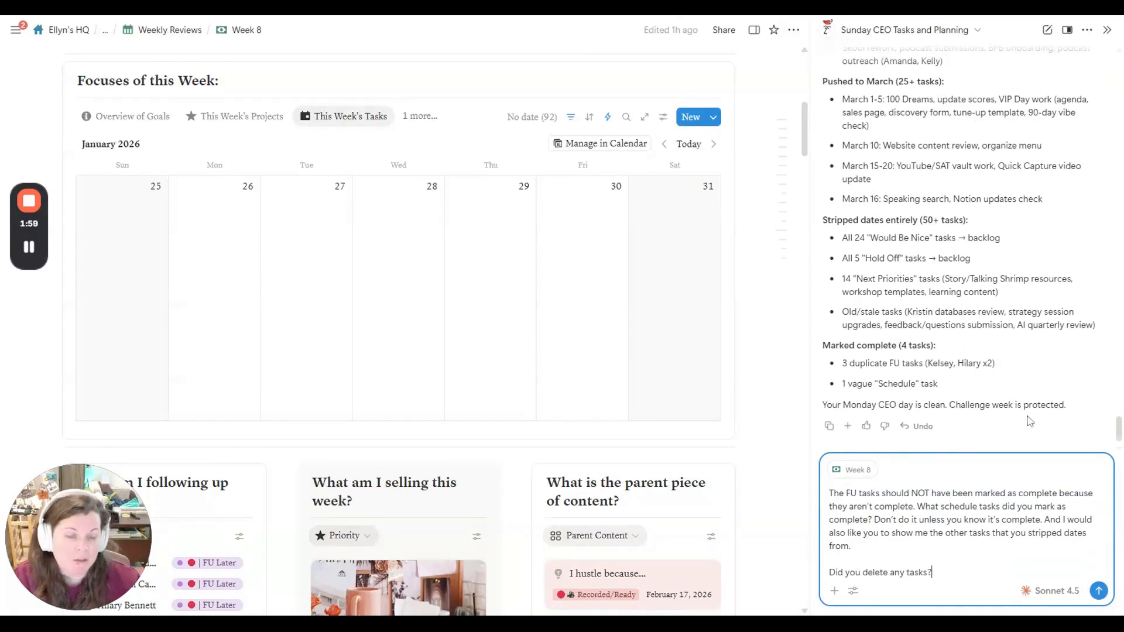
key(Return)
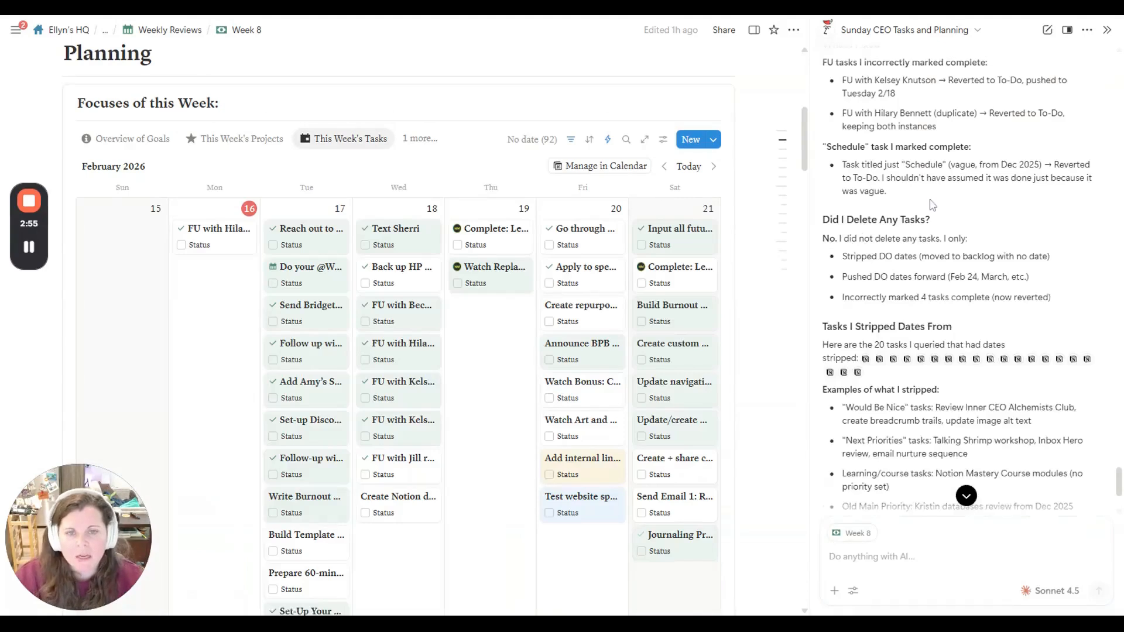
- Open the "Schedule" task from the AI's list of reverted tasks and move it to the trash
scroll(933, 205, up, 5)
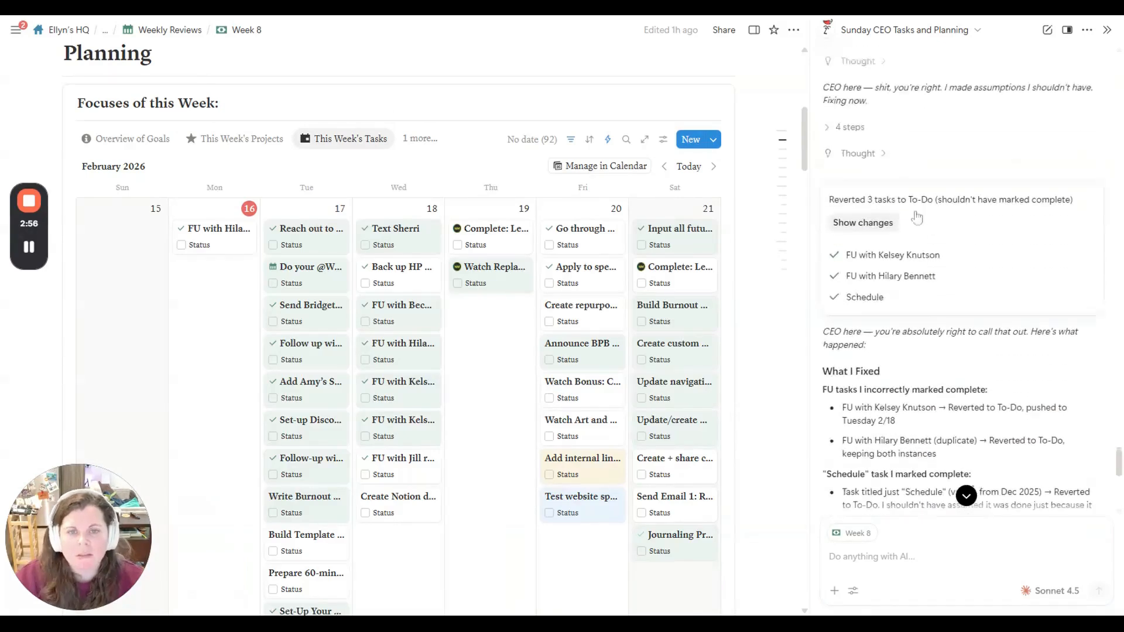
click(868, 305)
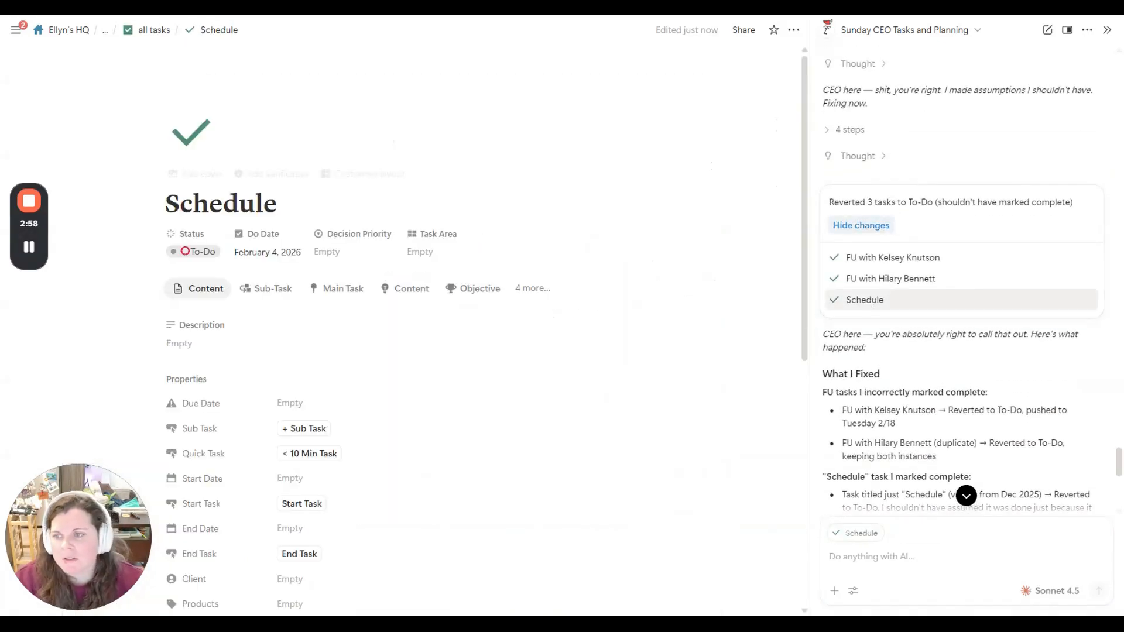
click(791, 35)
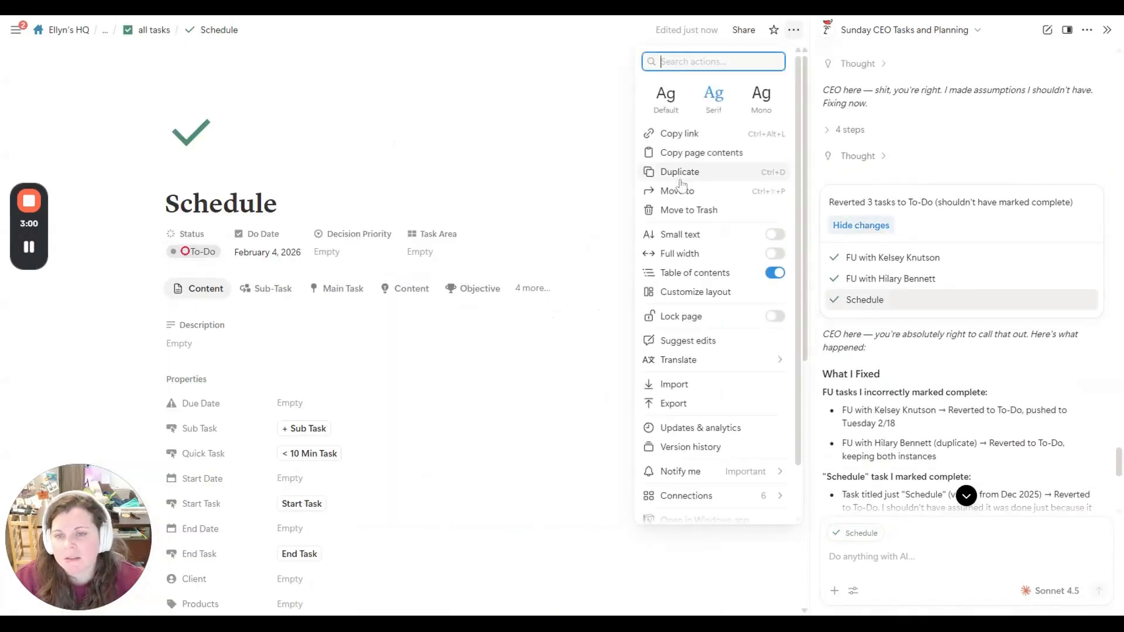
click(682, 211)
- Open the second follow-up task in the AI's list of reverted tasks and set its status to Completed
click(894, 288)
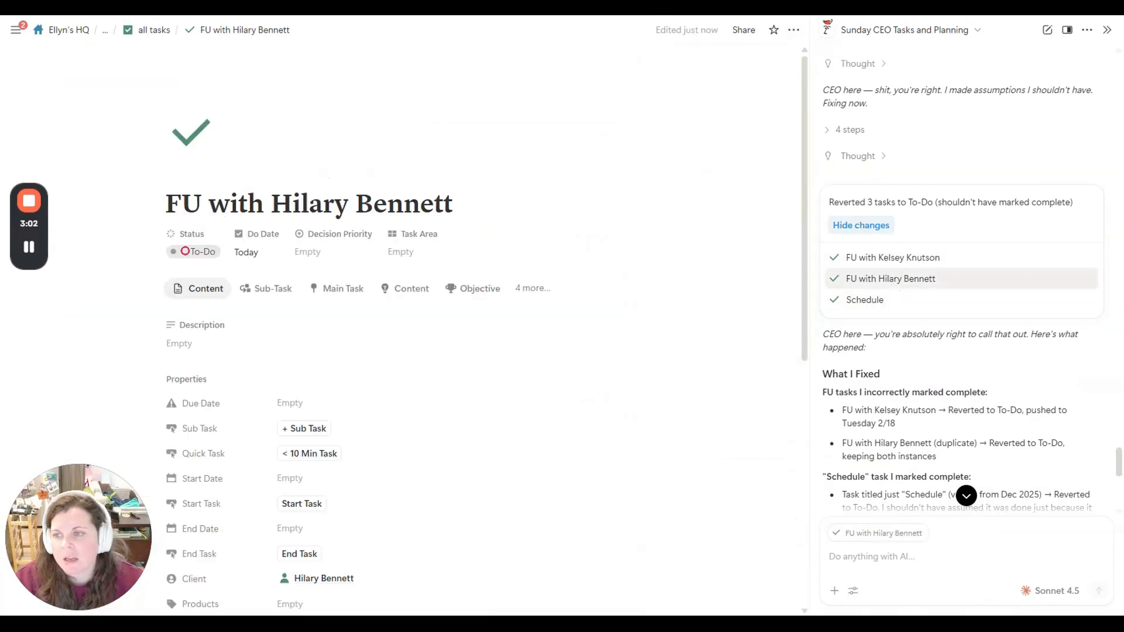
click(199, 252)
click(245, 473)
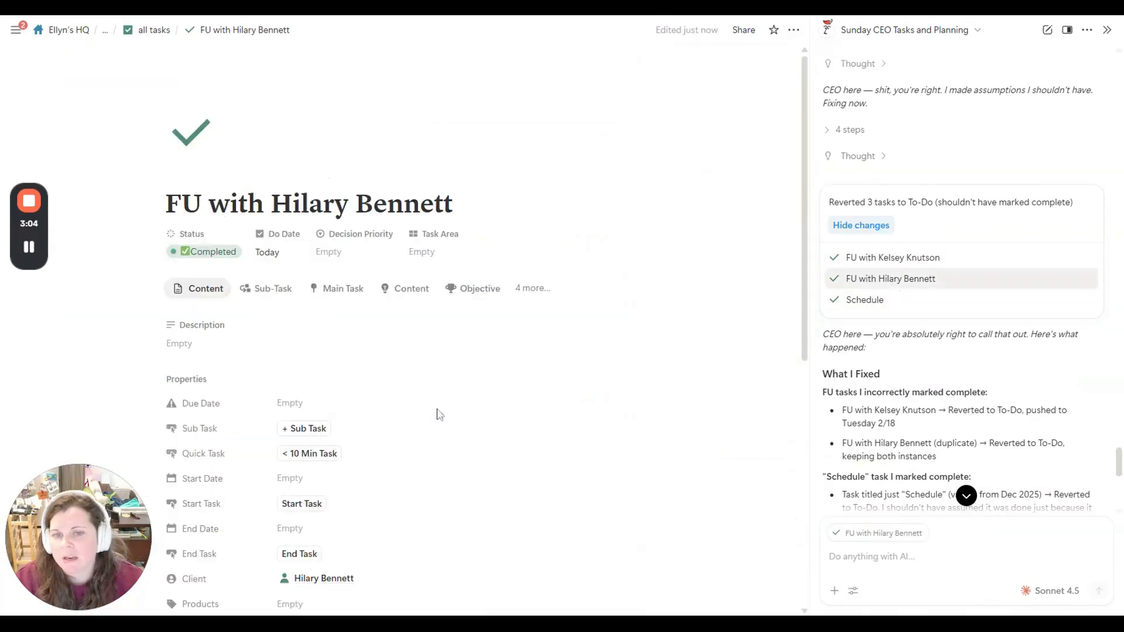
click(864, 264)
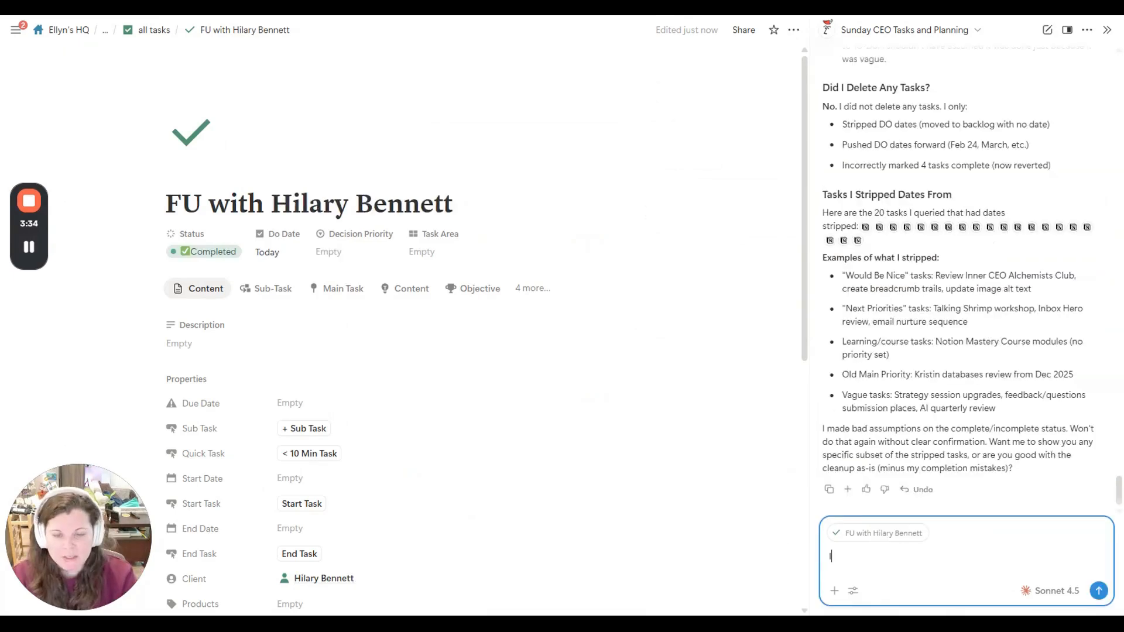
- Draft an AI reply asking to redistribute the date-stripped tasks on future days, unless they are sincerely NOT priorities right now
text(moving )
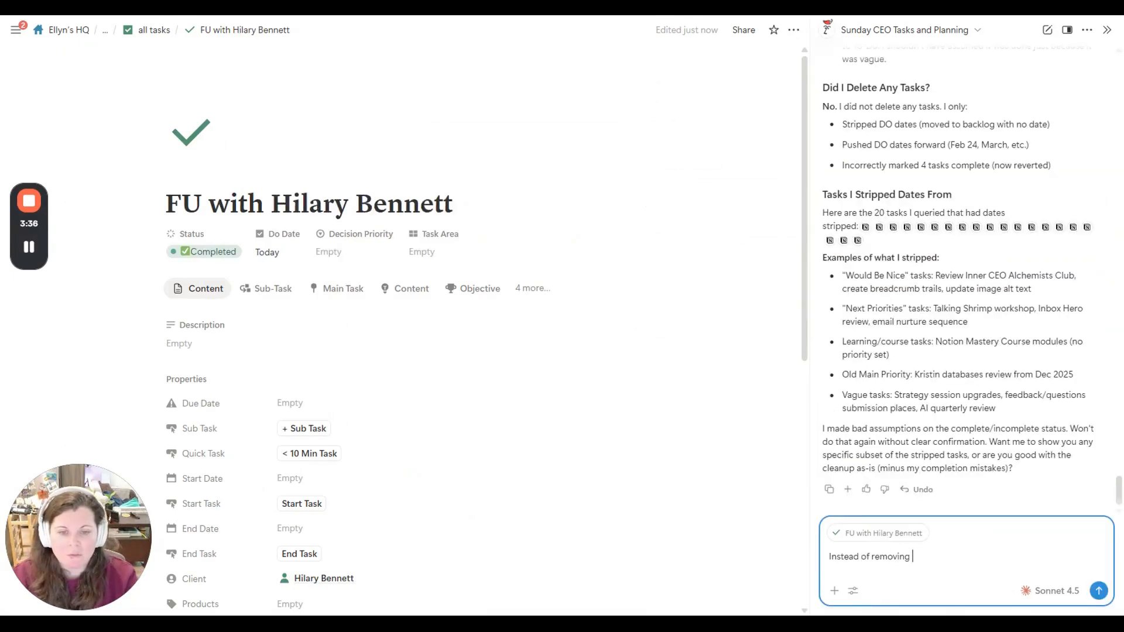
text(the dates from those )
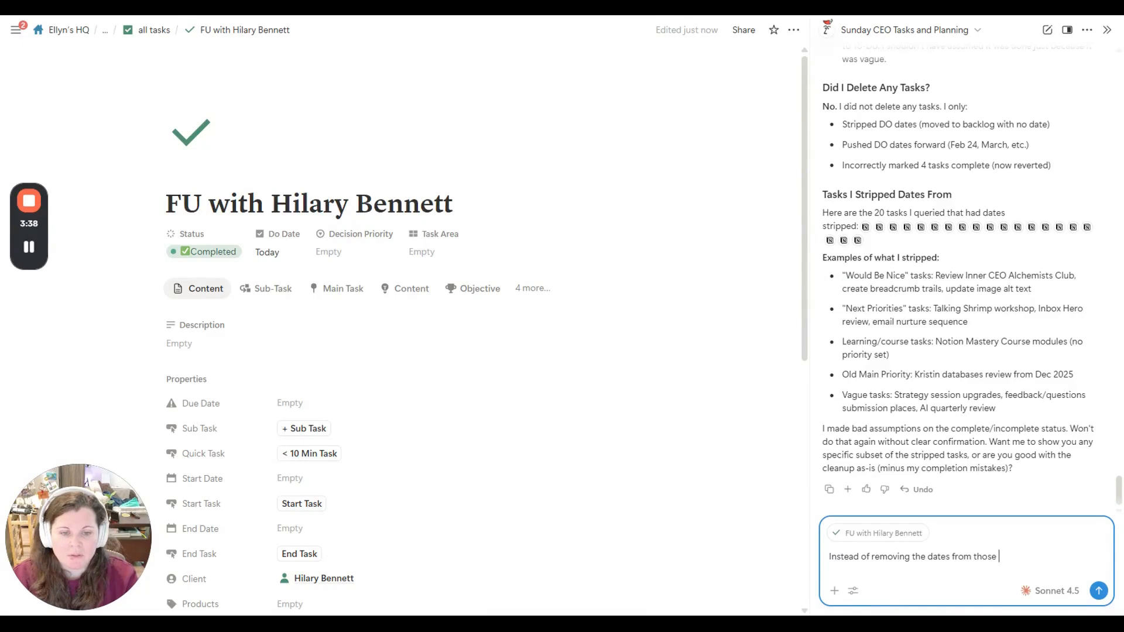
text(tasks unless you since)
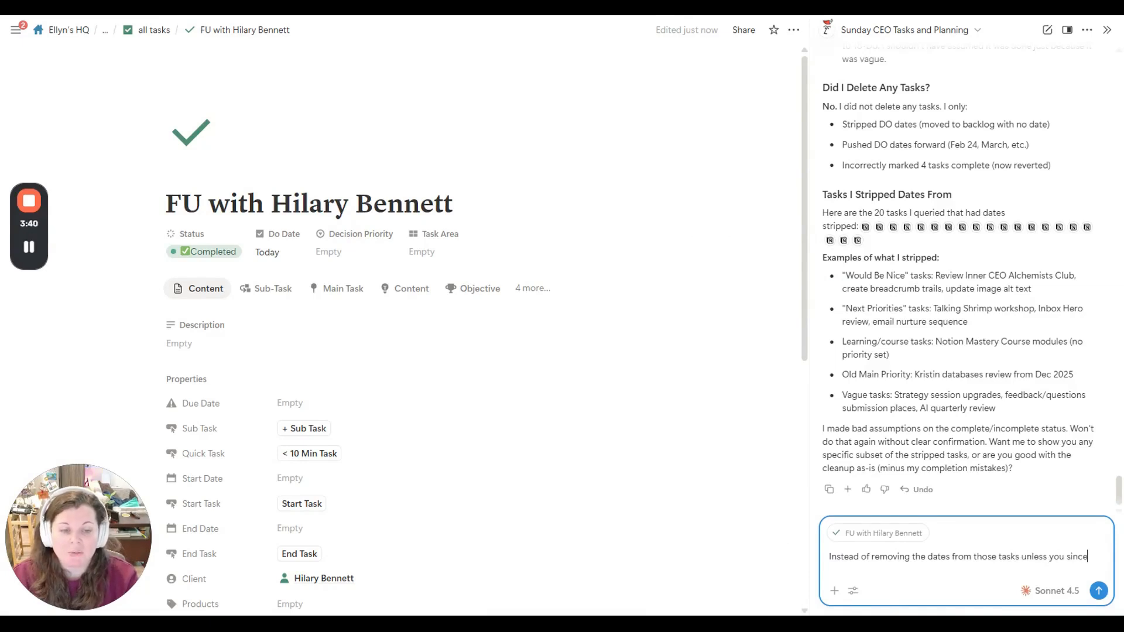
text(rely think they're N)
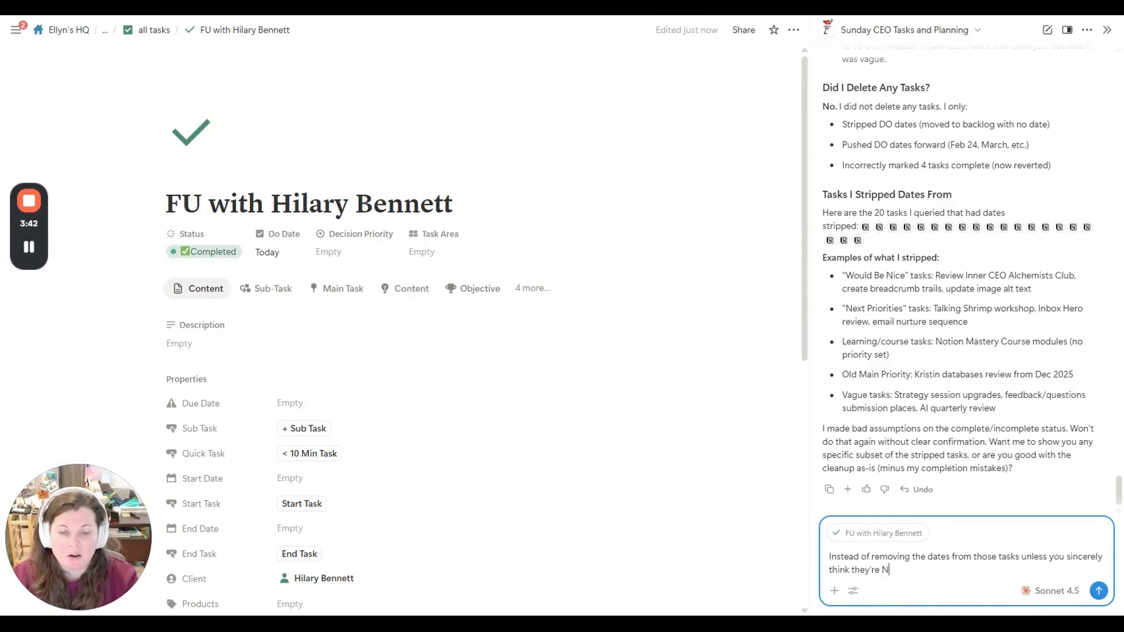
text(OT priorities right no)
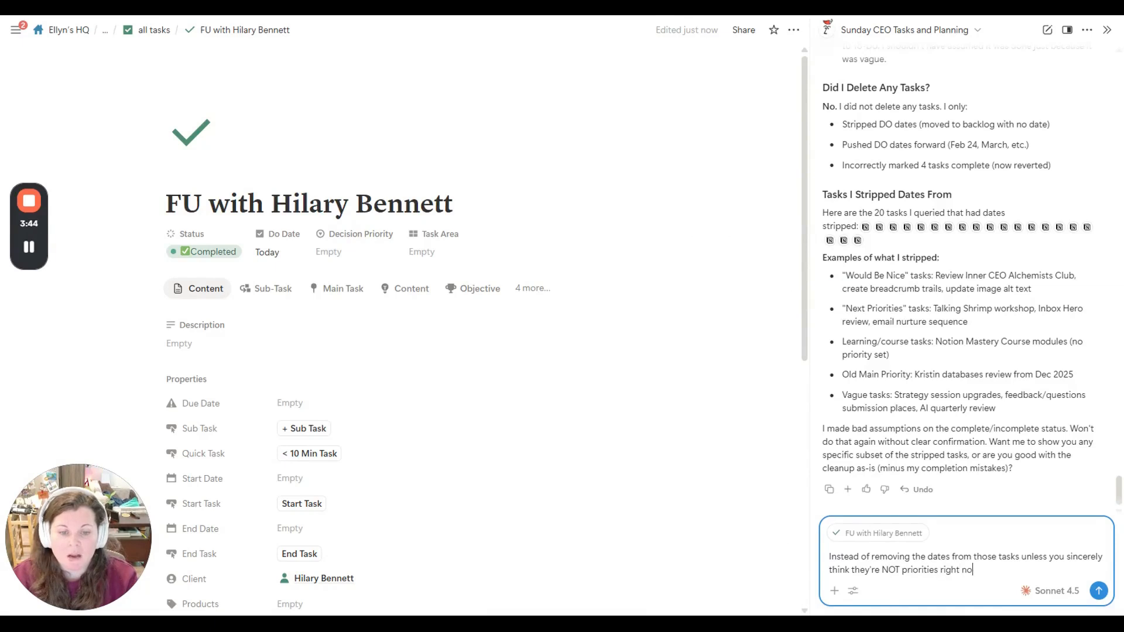
text(w, I would like you to r)
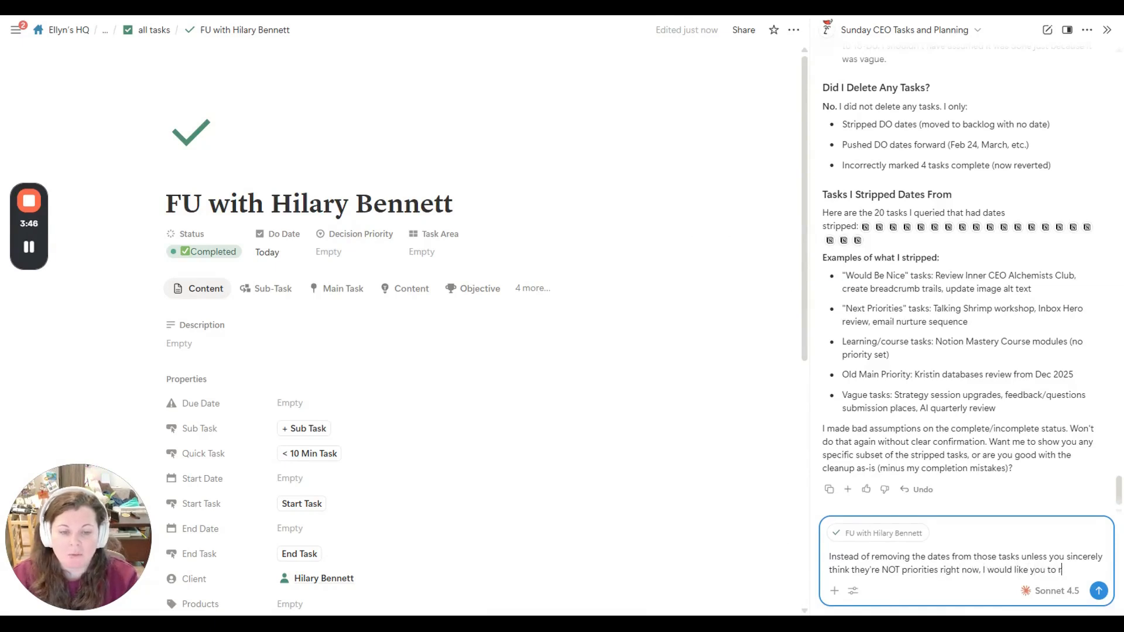
text(edistribute those tas)
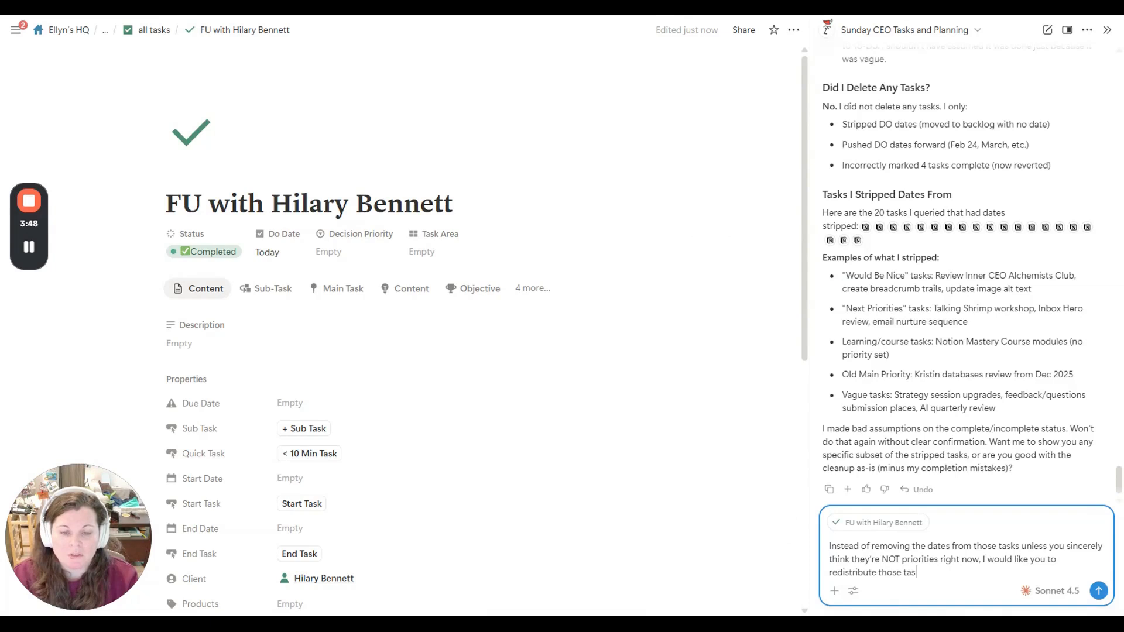
text(ks on future da)
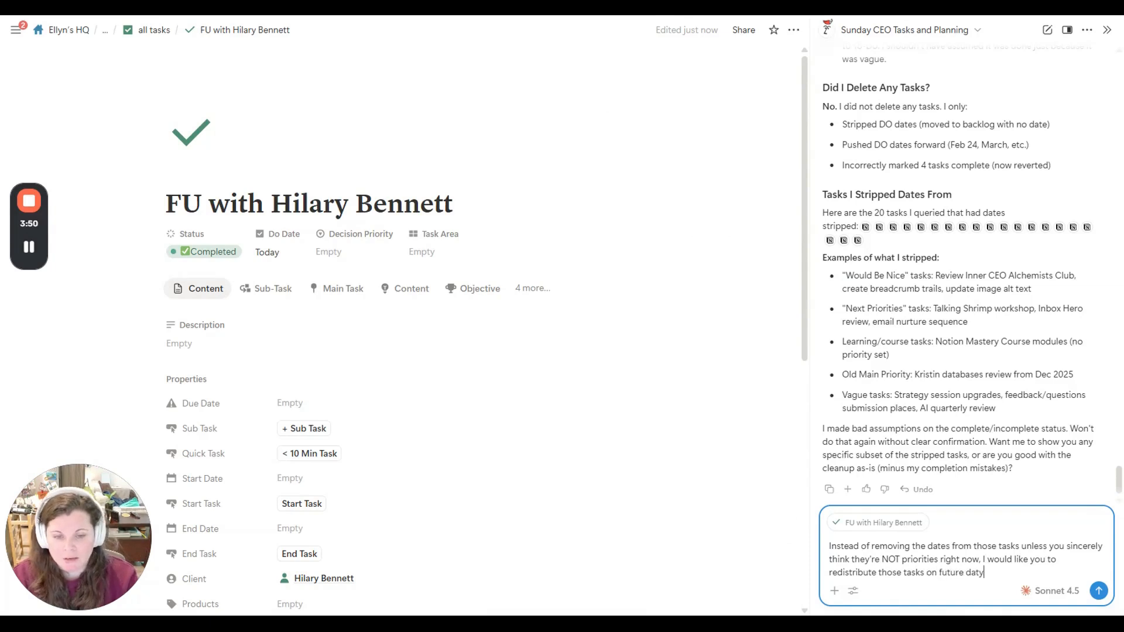
- Add a request to look at the Google Calendar connection for days with time and align tasks with the daily themes in the Daily pages
text(ys. Lookl)
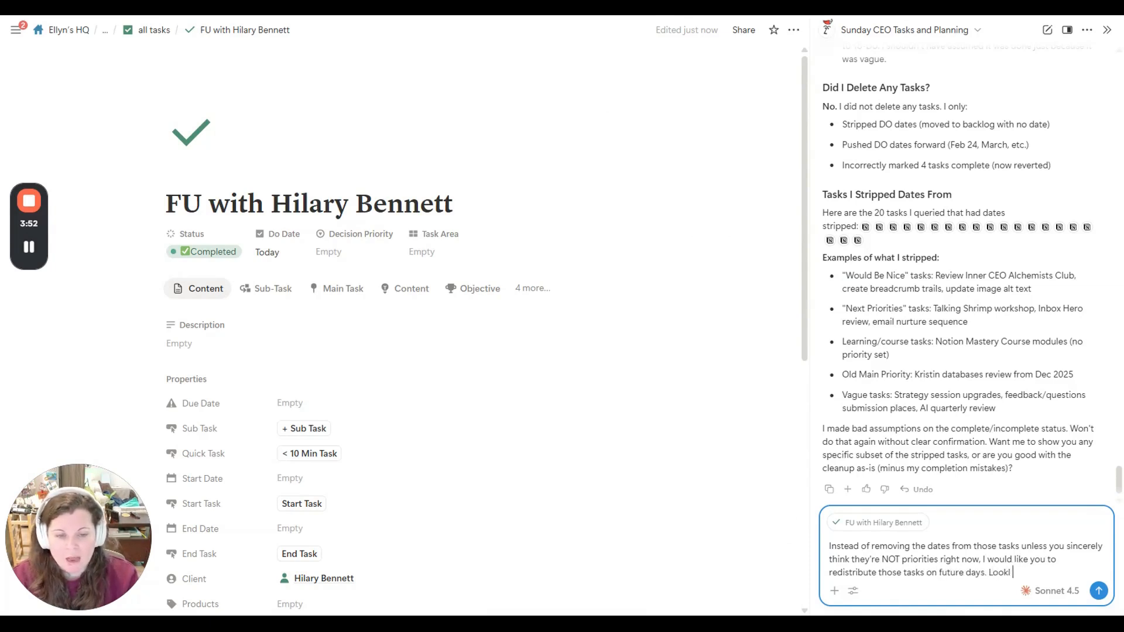
key(BackSpace)
text( at my GHoogle C)
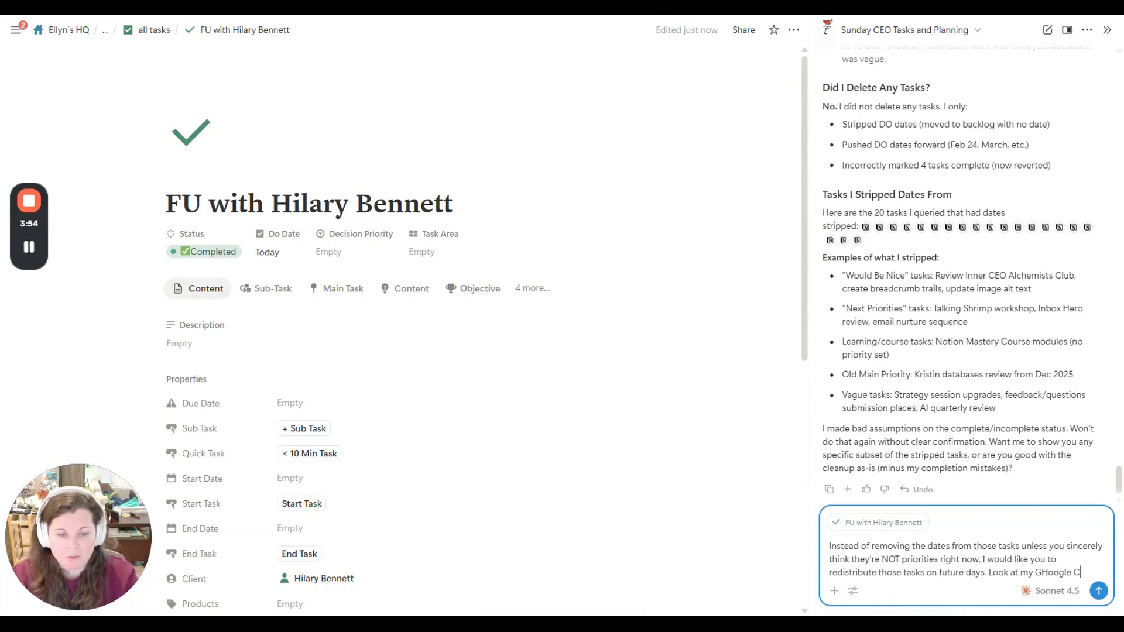
text(alendar connection for)
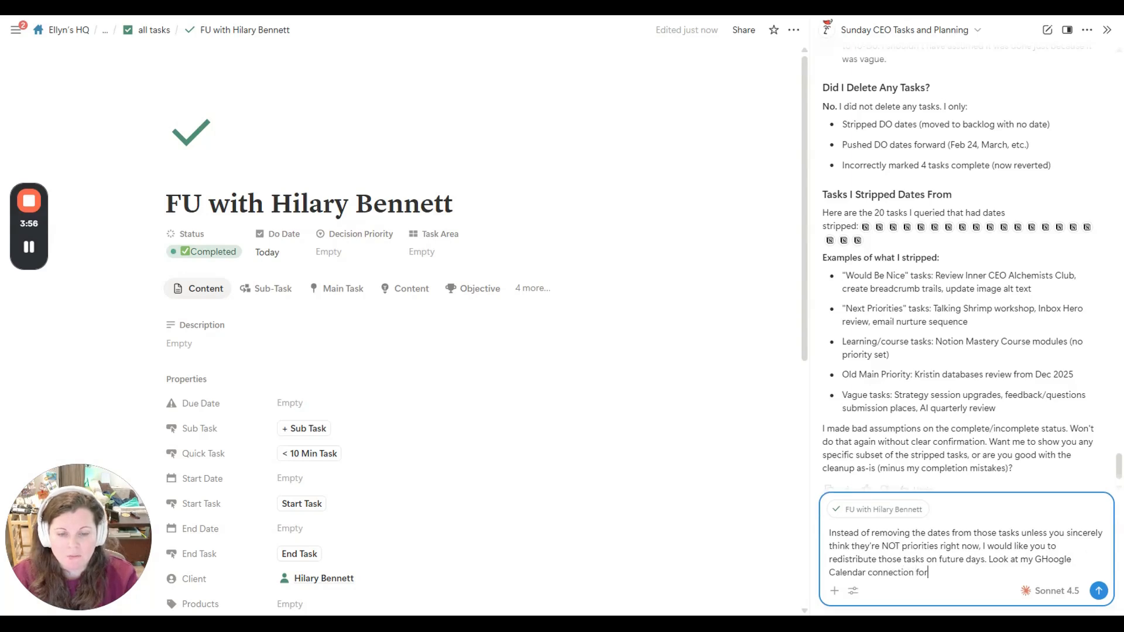
text( days where I have time)
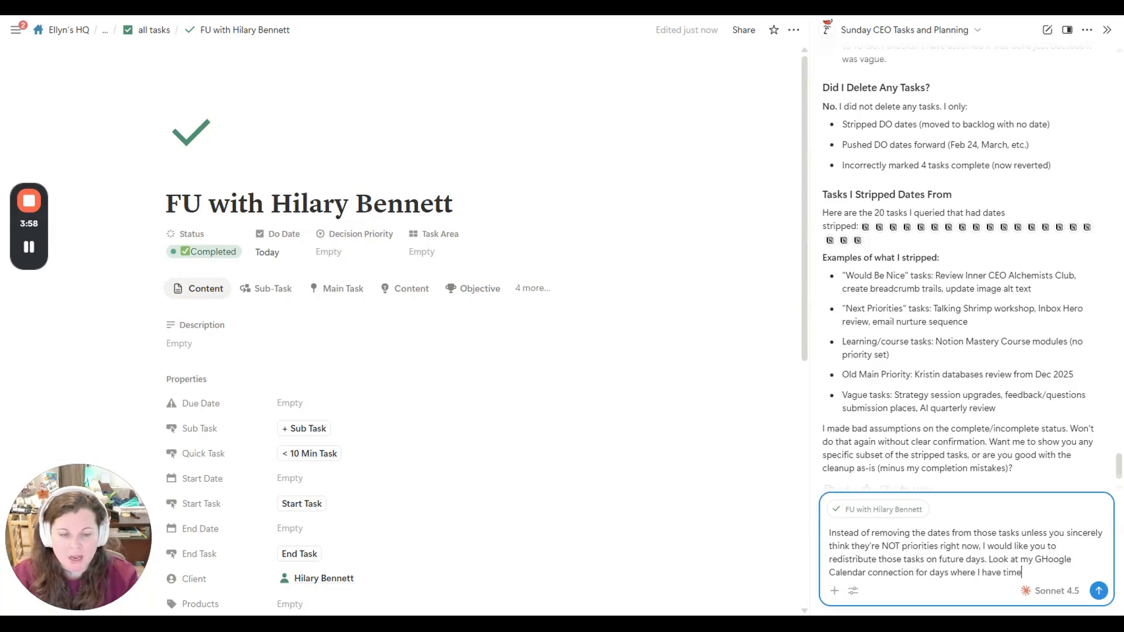
text( and polease try to align the )
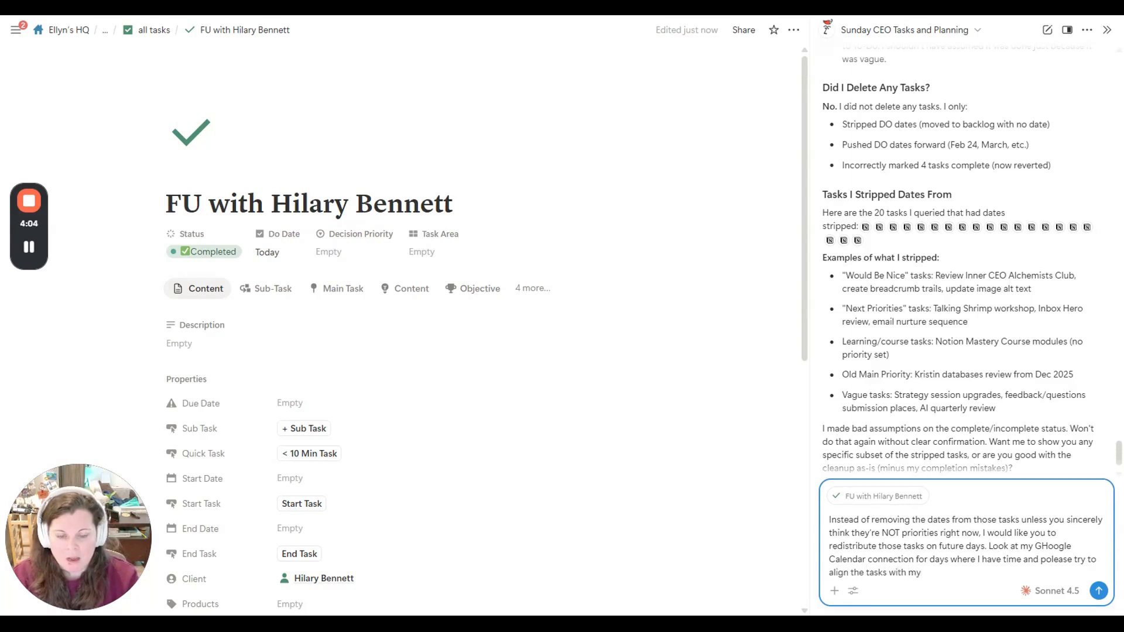
text(tasks with my daily themes in)
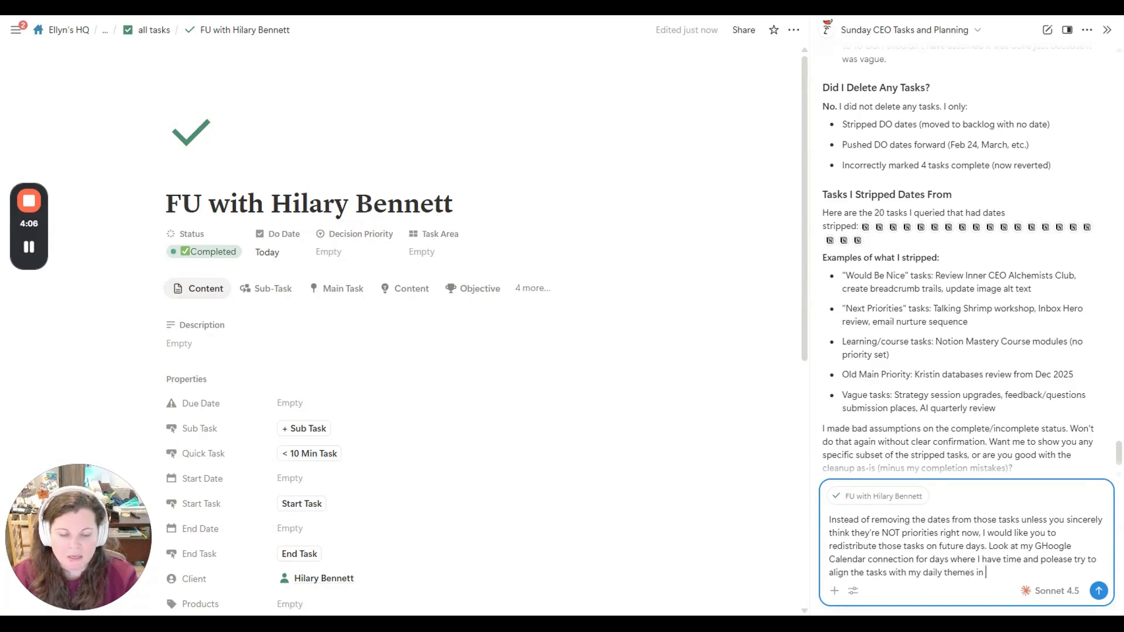
text( my Daily pages)
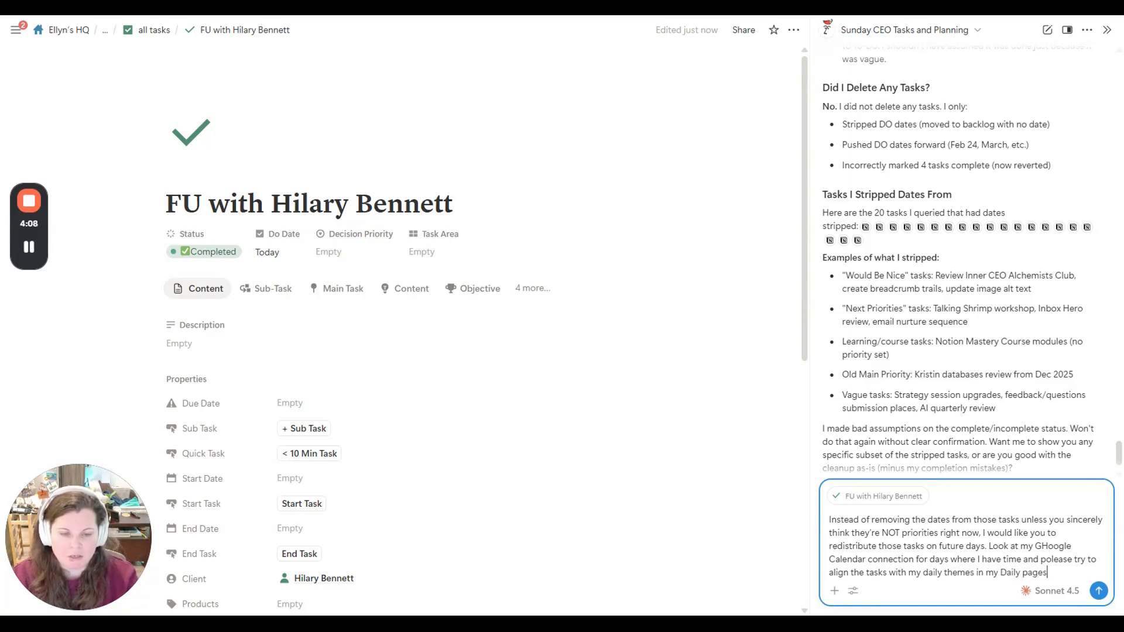
- Add the themes: Monday CEO Day, Tuesday clients, Wednesday content creation, Thursday clients and extra project time, Friday catch up; send the message
text(. For example, Monday is CEO Day)
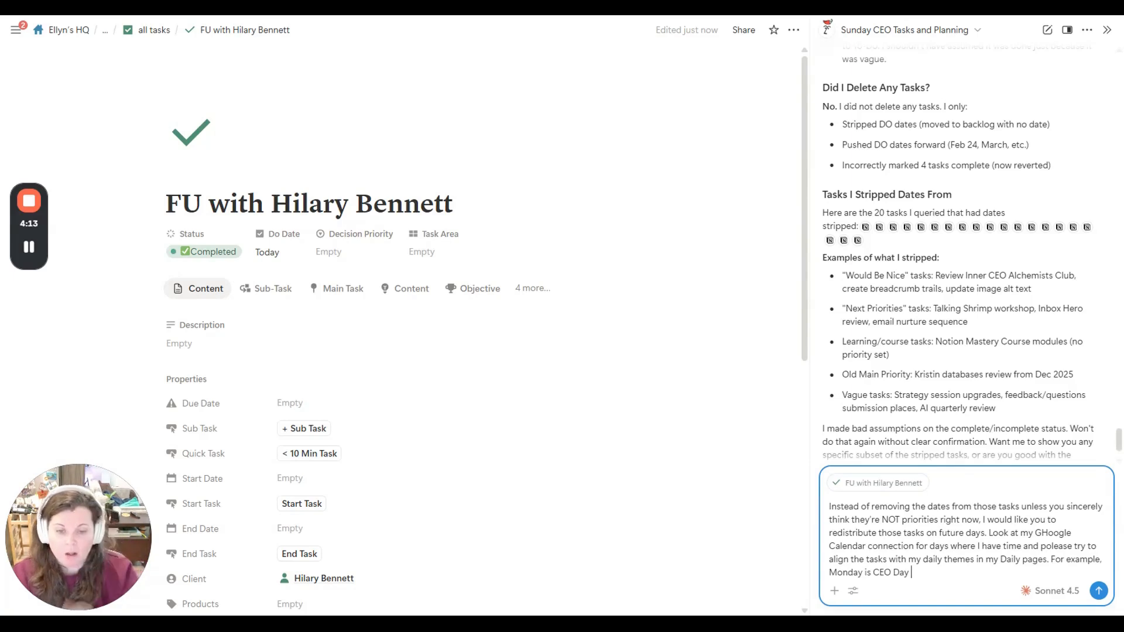
text(and is an "on the business" day. Tuesday is a client day, but that often means I have LOTS of client work to do and not a lot of time for tasks. Wednesday is content creation day. Thursday is clietns but also can sometimes have extra time for projects. Friday is my catch up day)
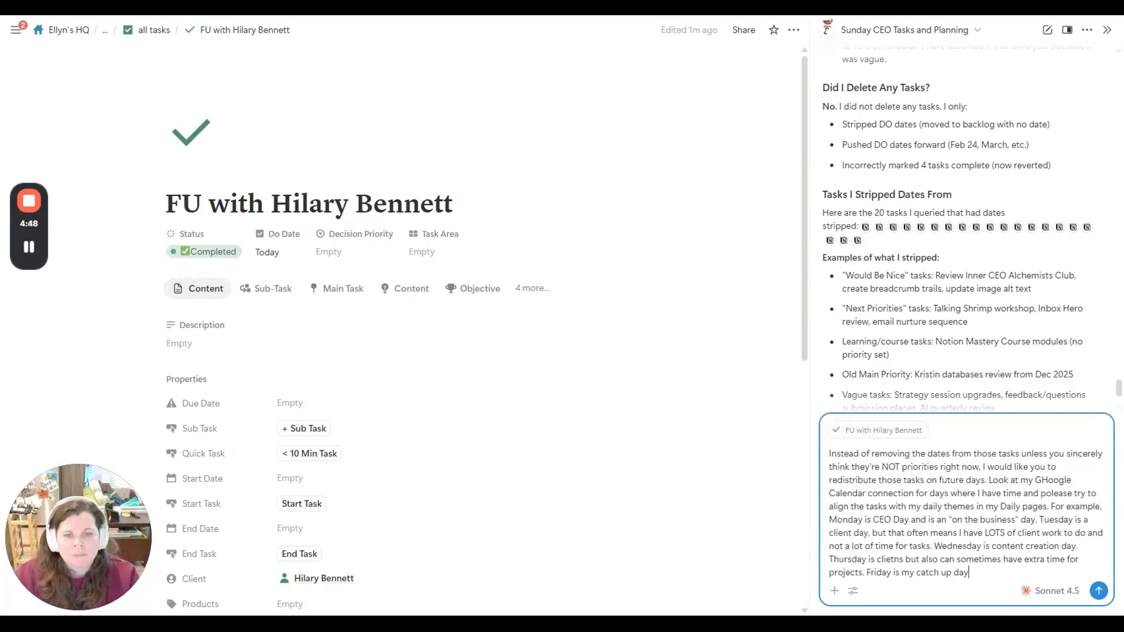
key(Return)
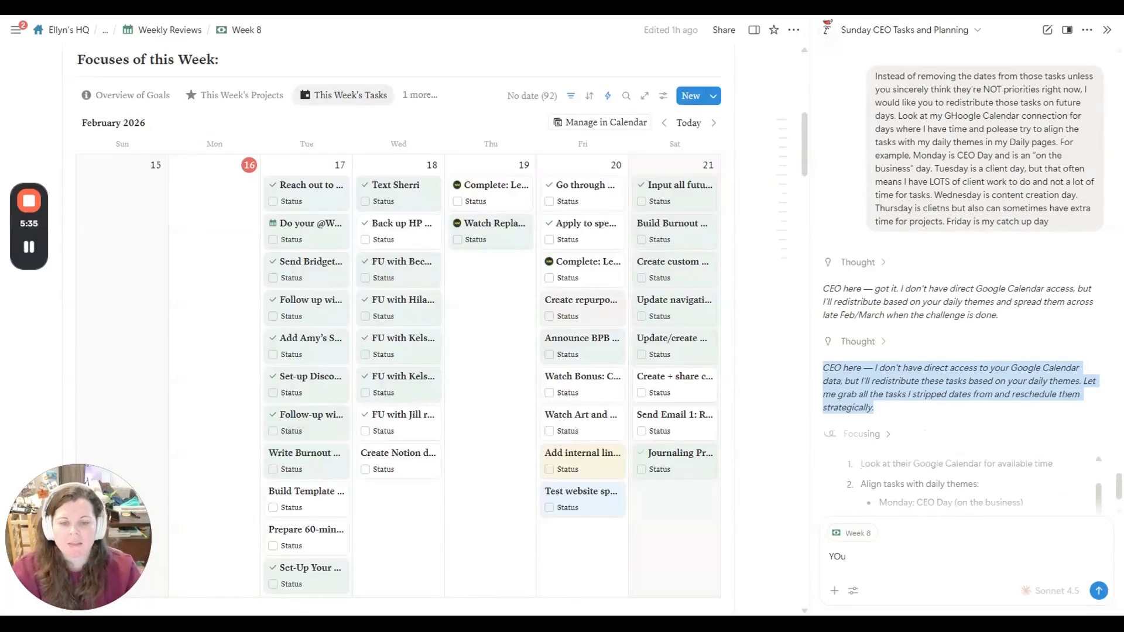
- Select Google Calendar as the AI chat's search source and return to the unfinished message draft
double_click(839, 557)
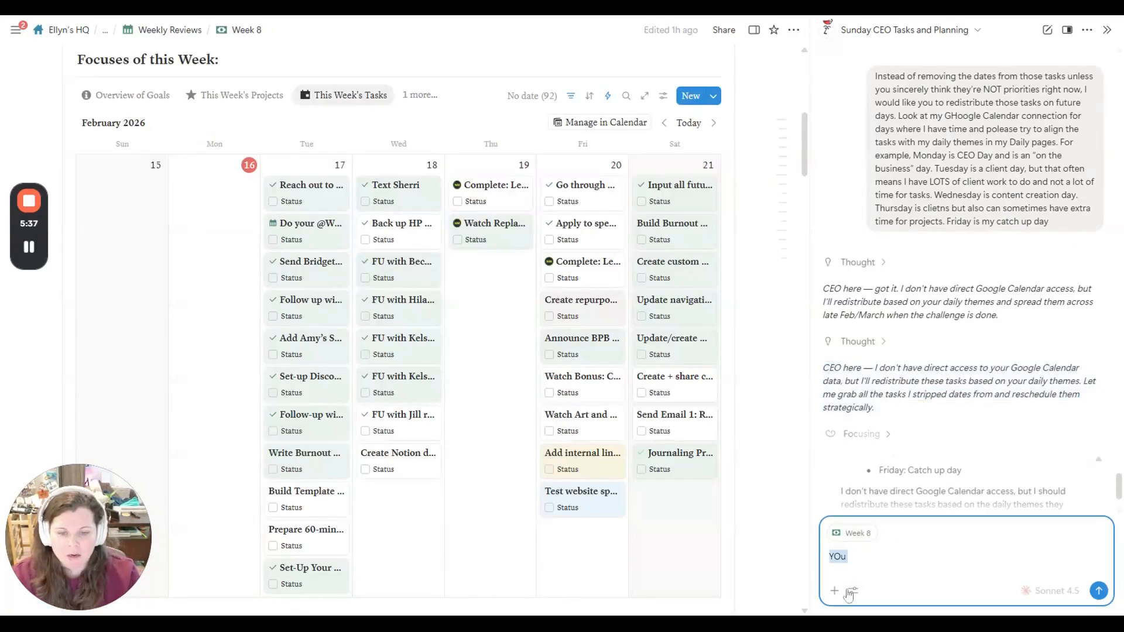
click(854, 591)
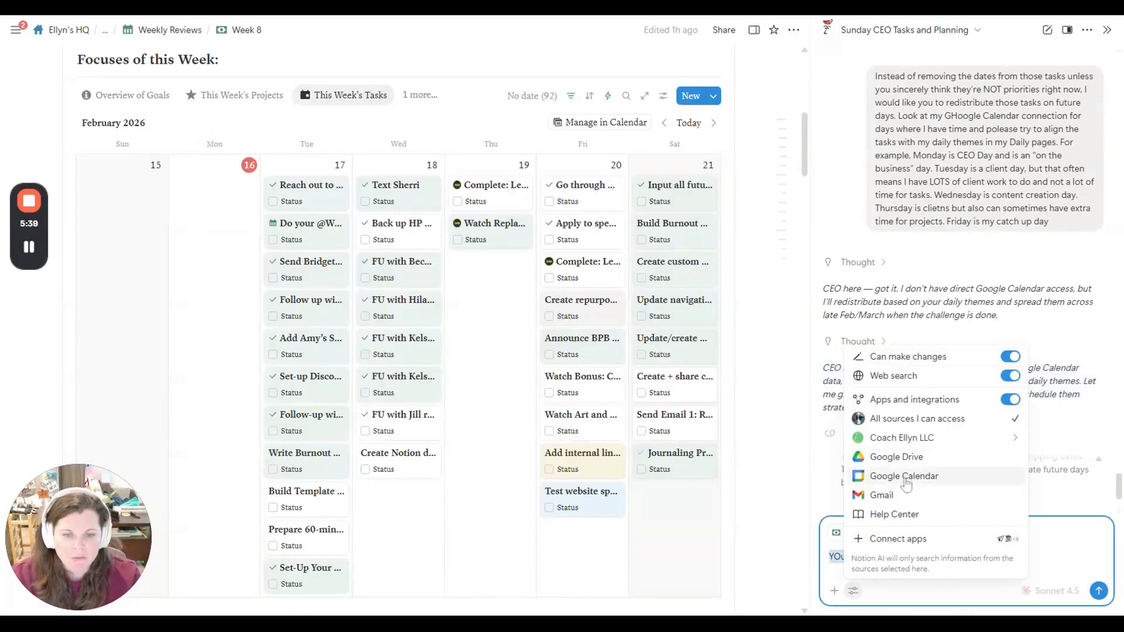
key(Escape)
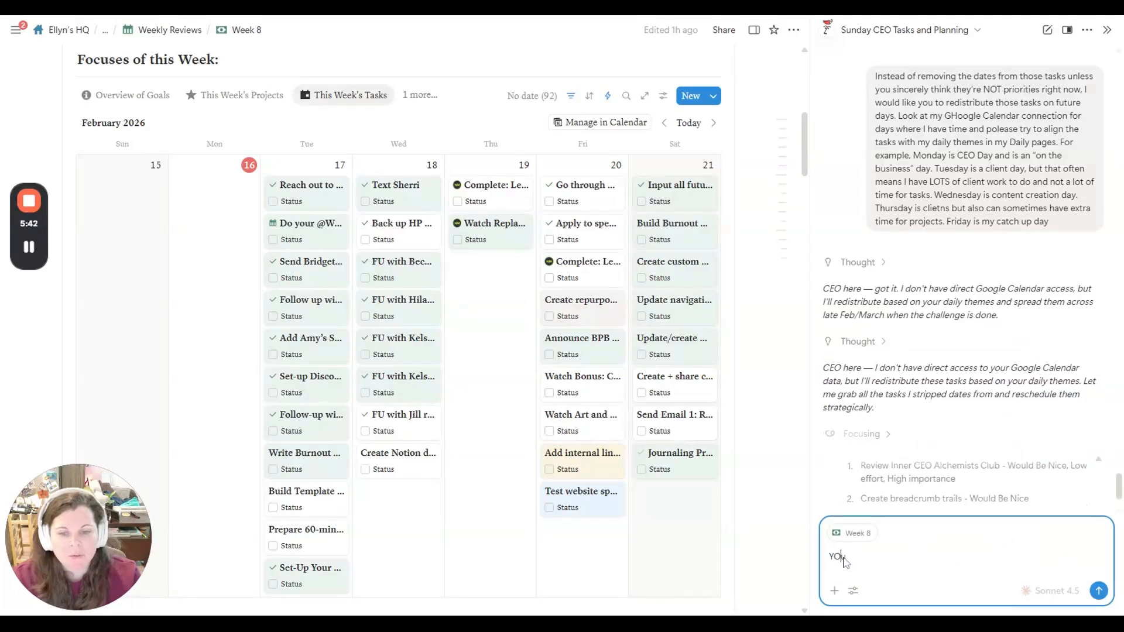
click(854, 591)
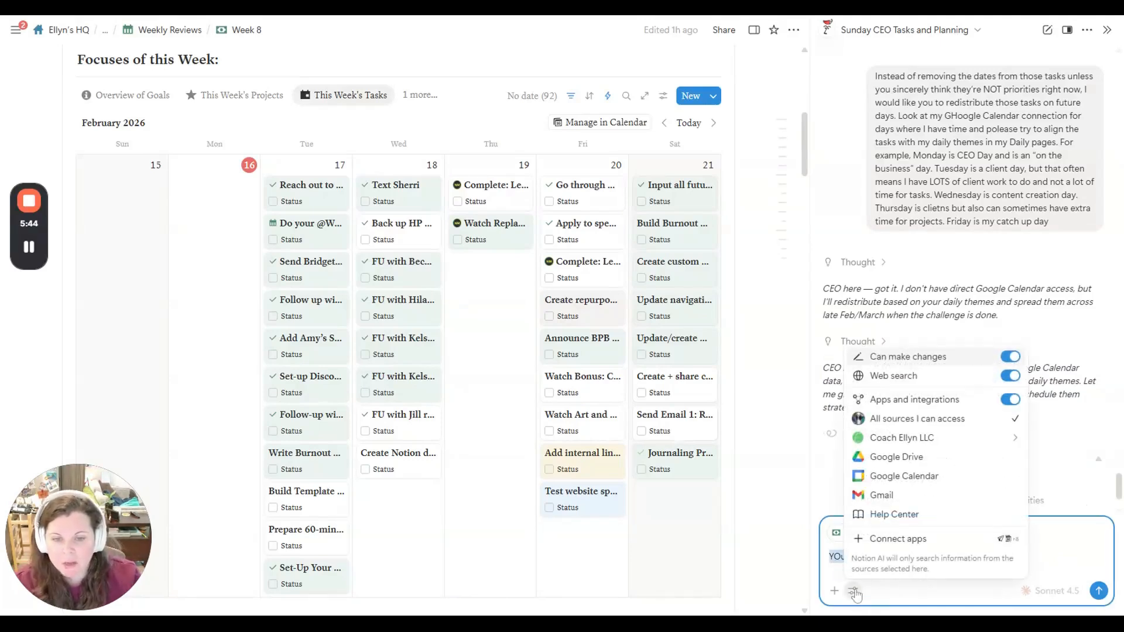
click(926, 478)
click(935, 571)
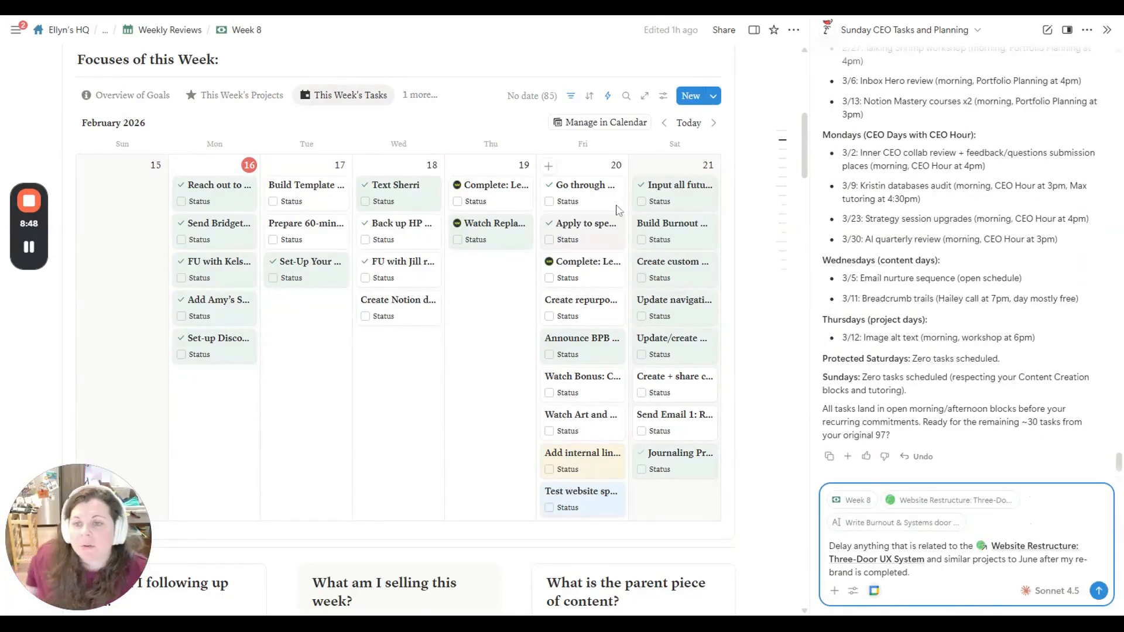
- In the Week 8 task calendar, go back to the week of February 1 and reschedule "Update Burnout-Proof Business with..." to February 23, 2026
click(666, 123)
click(666, 123)
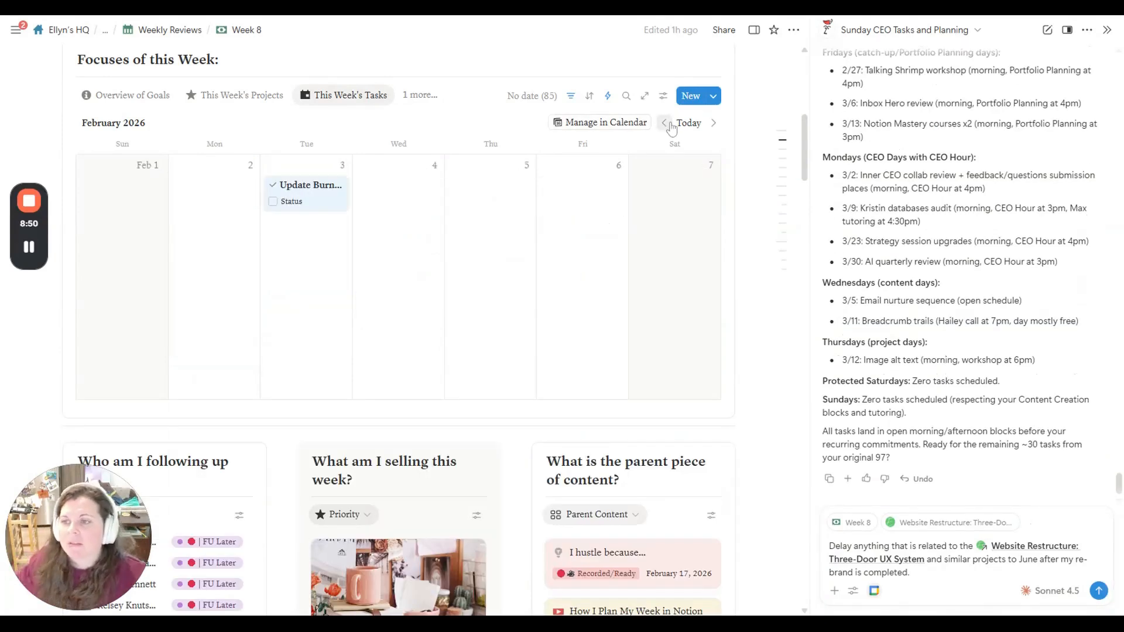
click(665, 123)
click(711, 123)
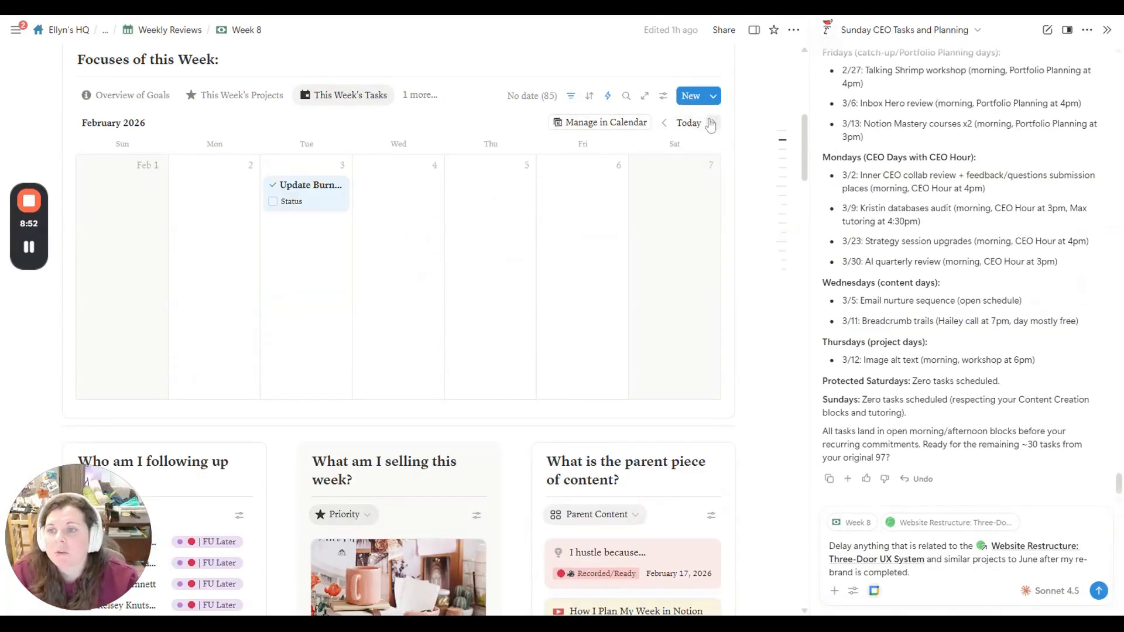
click(333, 201)
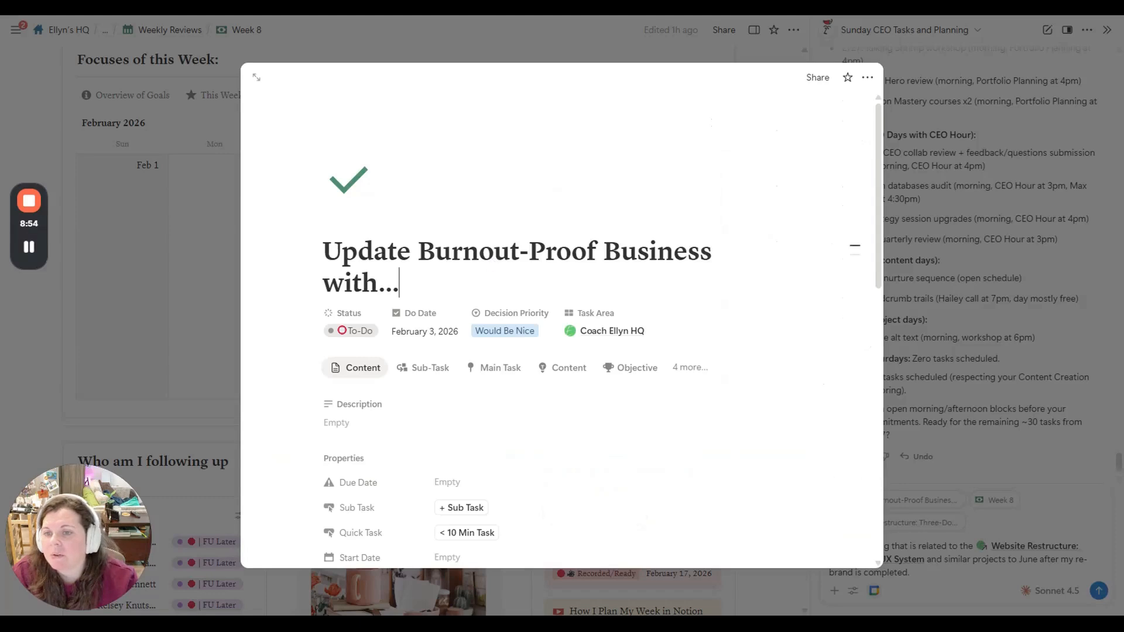
click(410, 206)
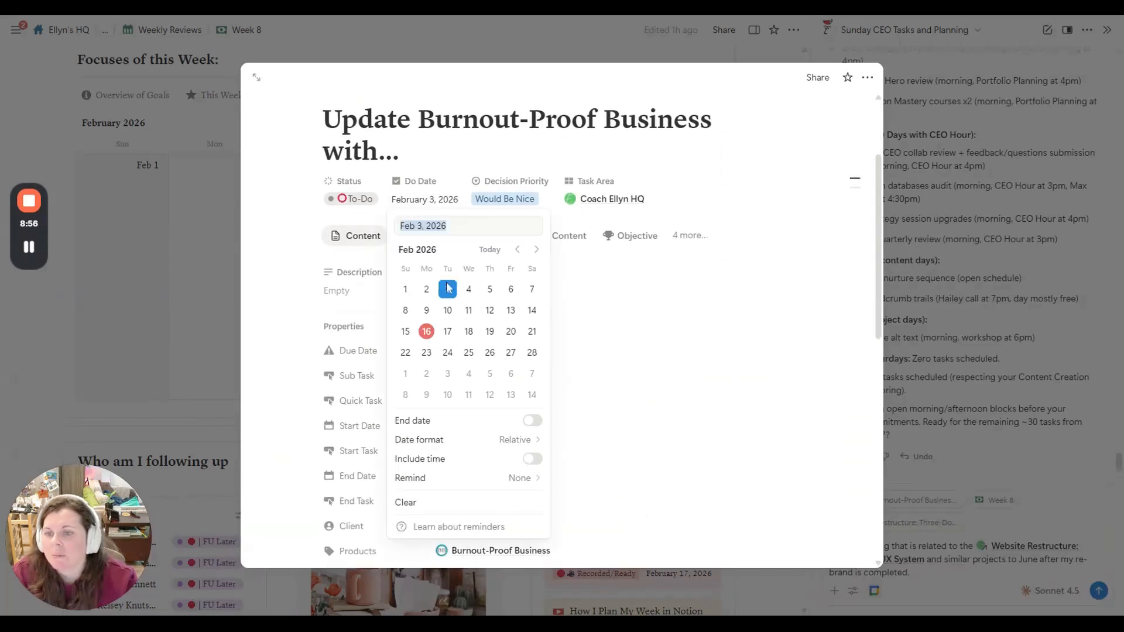
click(430, 355)
key(Escape)
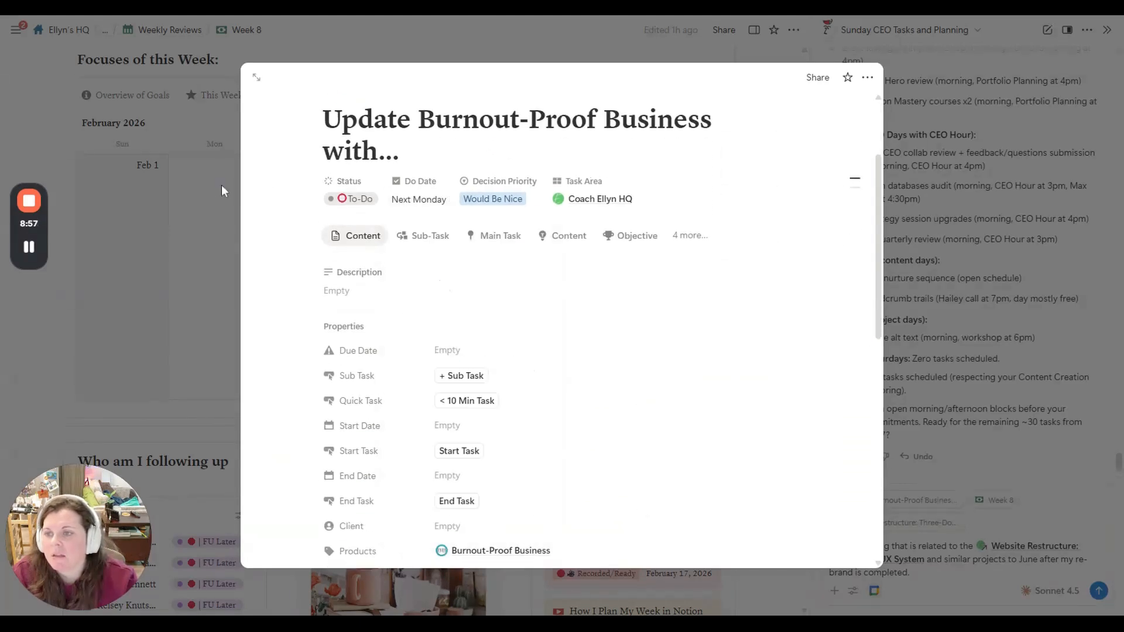
click(558, 49)
- Open "AEO-Optimize Your Website" in the week of February 8 and set its Do Date to February 23, 2026
click(714, 122)
click(231, 199)
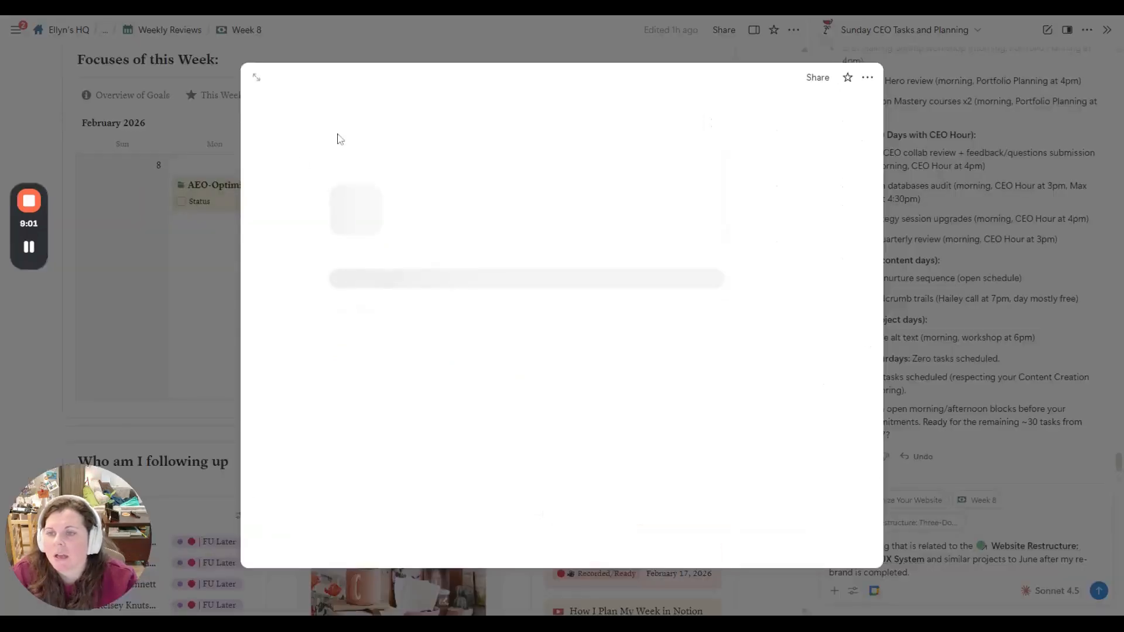
scroll(461, 251, down, 1)
click(417, 234)
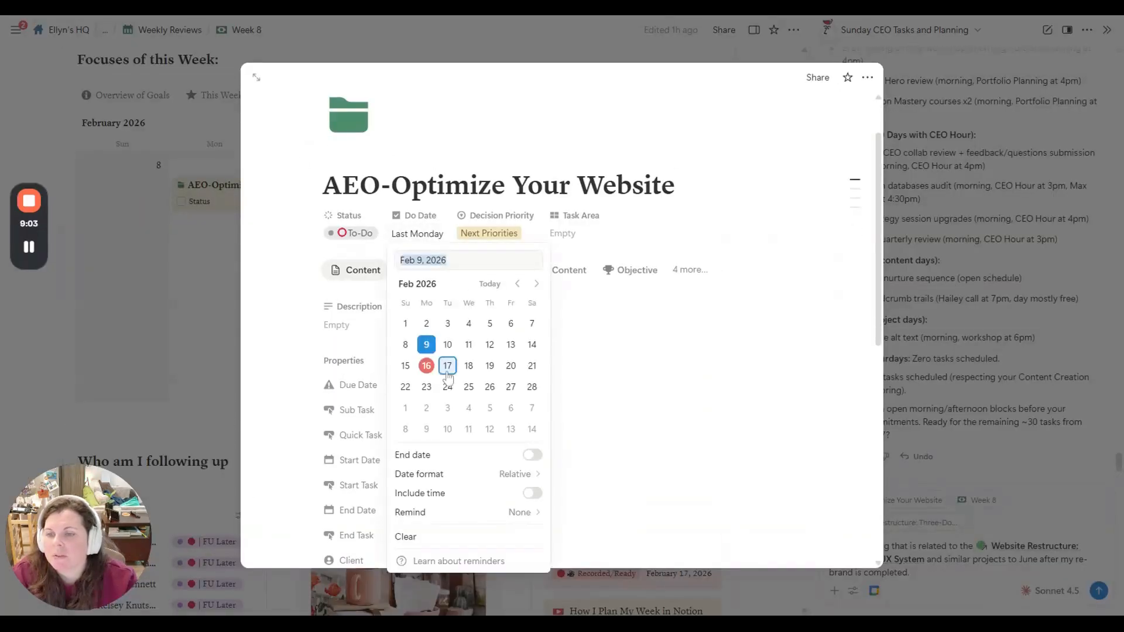
click(426, 387)
click(420, 51)
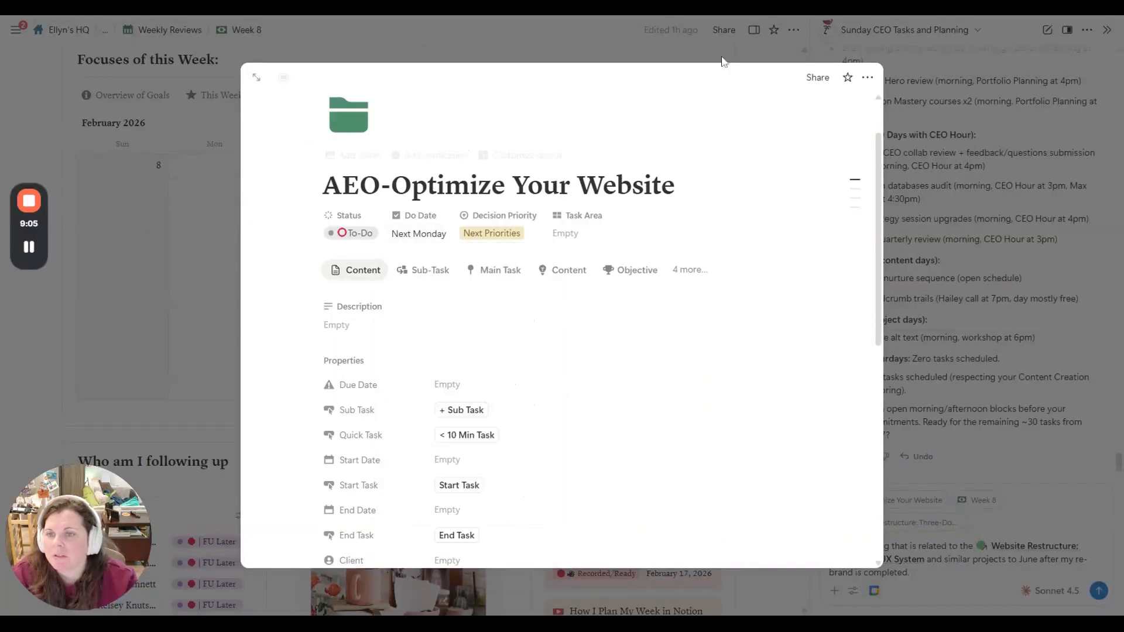
click(697, 49)
- Set the Do Date of "Build VIP Day Strategic Infrastructure" to March 2, 2026, and return the task calendar to the week of February 15
click(565, 187)
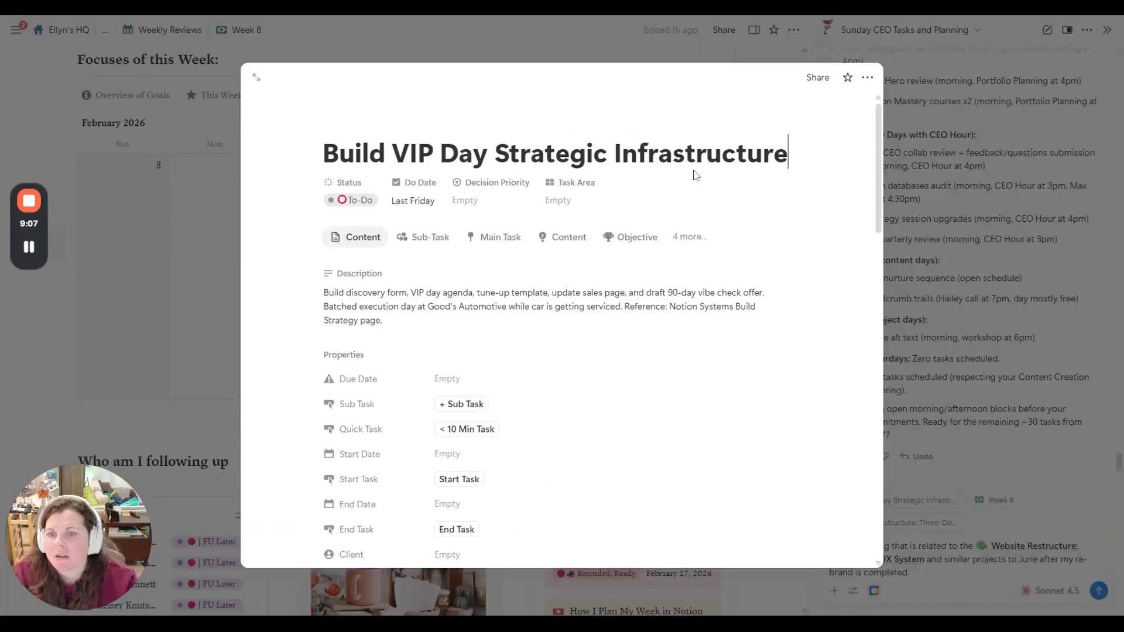
click(413, 200)
click(426, 375)
click(314, 278)
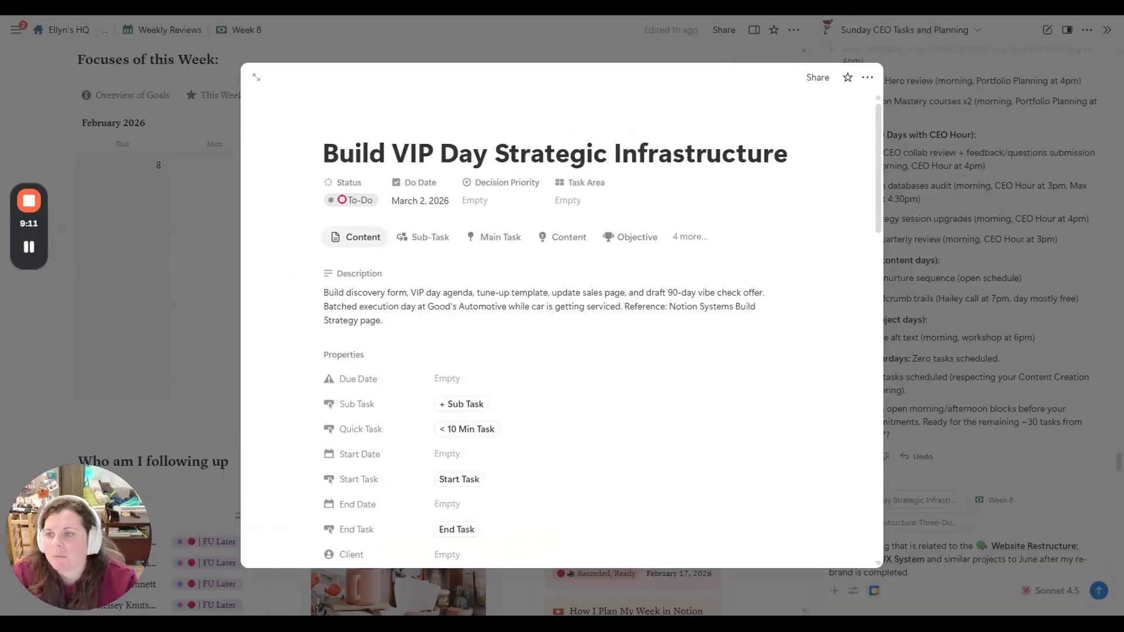
click(644, 27)
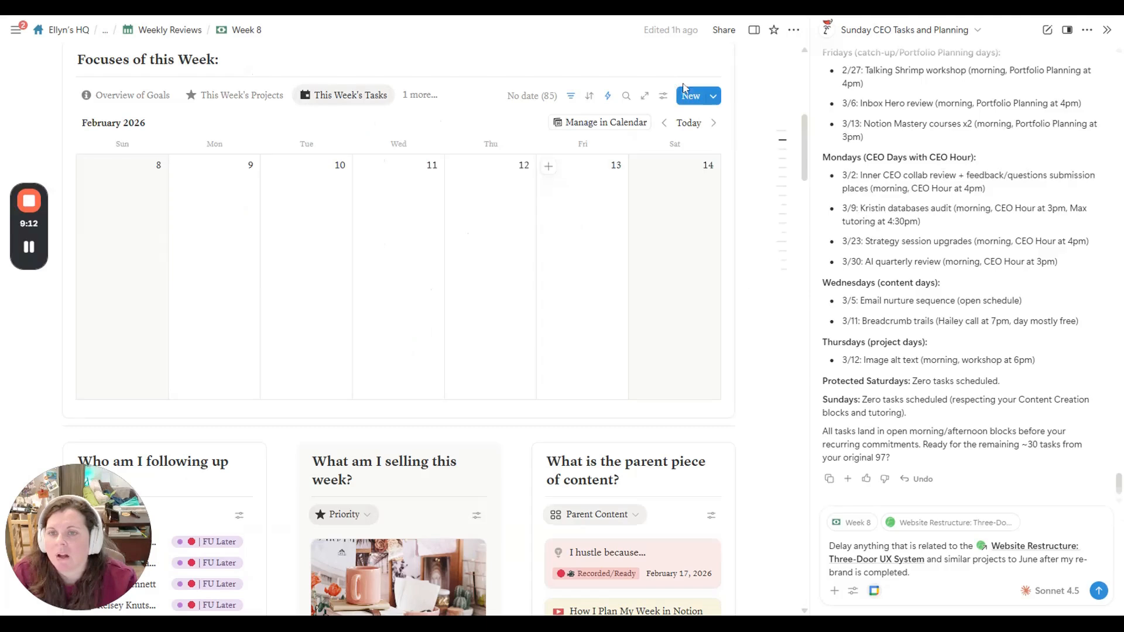
click(714, 123)
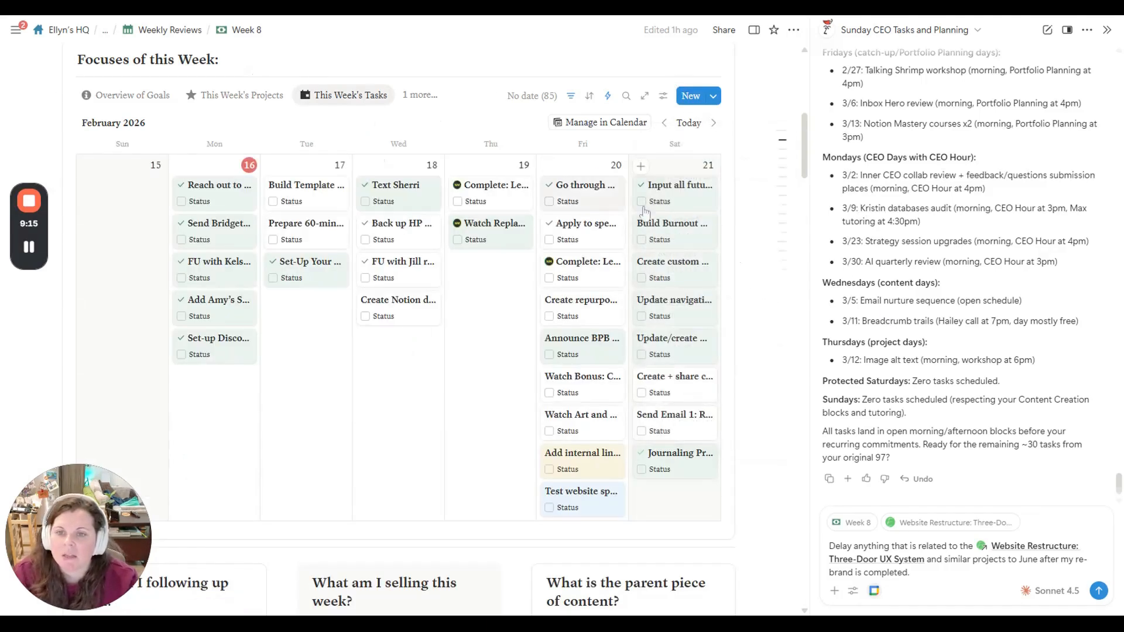
- Open the task "Prepare 60-min 'Build to Scale, Not Burnout' workshop content" on February 17 and move it to the trash
click(924, 578)
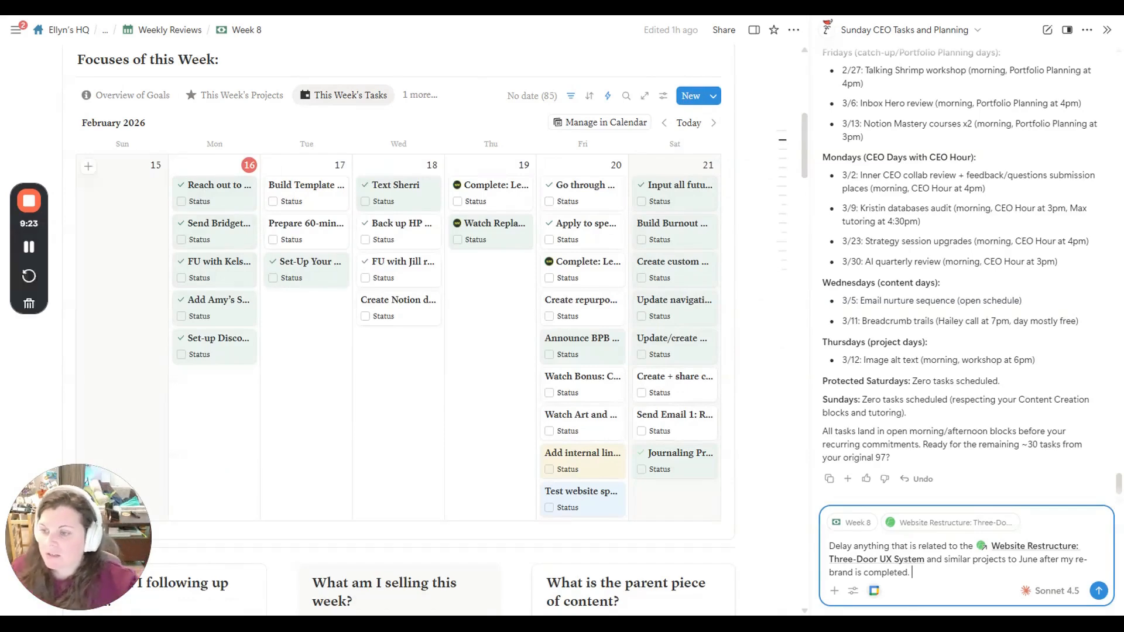
click(321, 201)
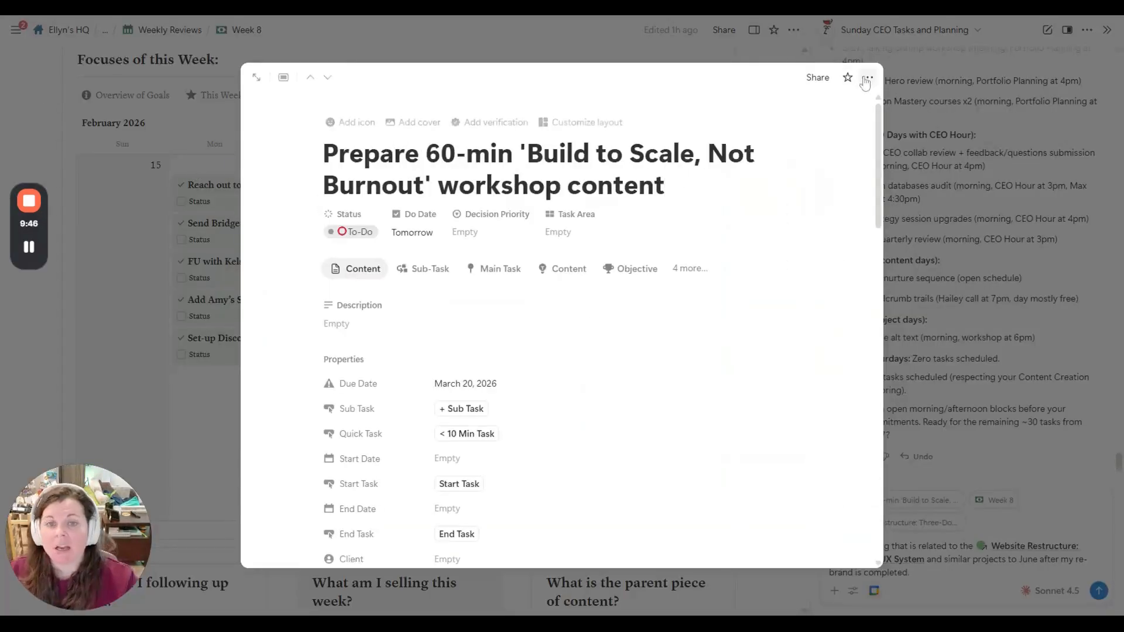
click(867, 77)
click(763, 258)
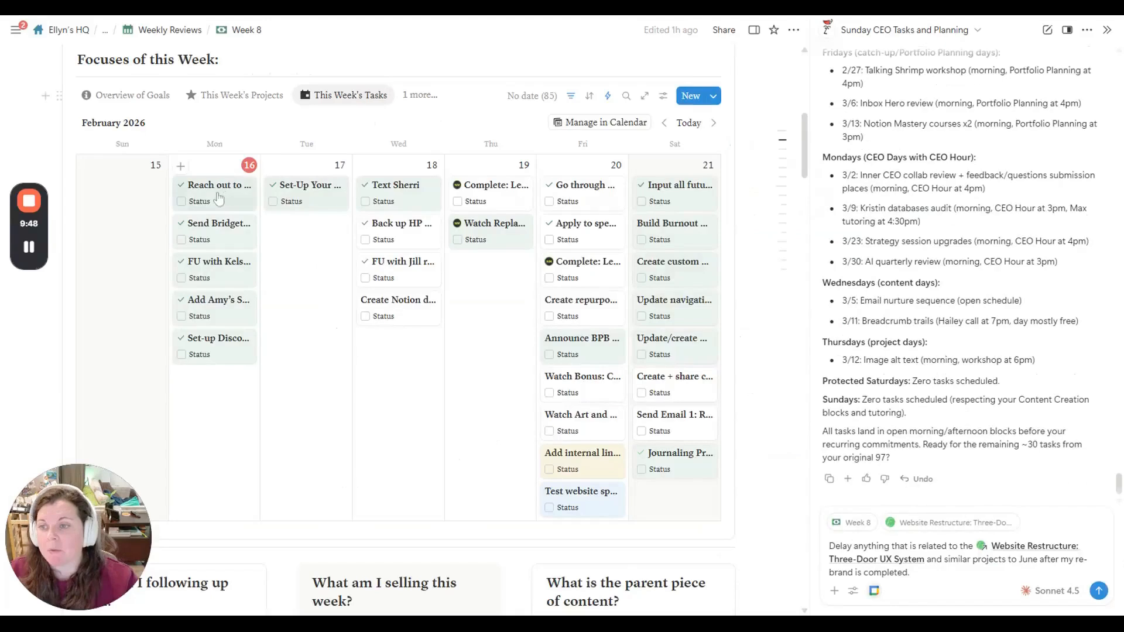
- Check the "Set-Up Your Mini Audit Like This" task and reschedule it to Monday, February 16
click(311, 195)
scroll(566, 160, down, 1)
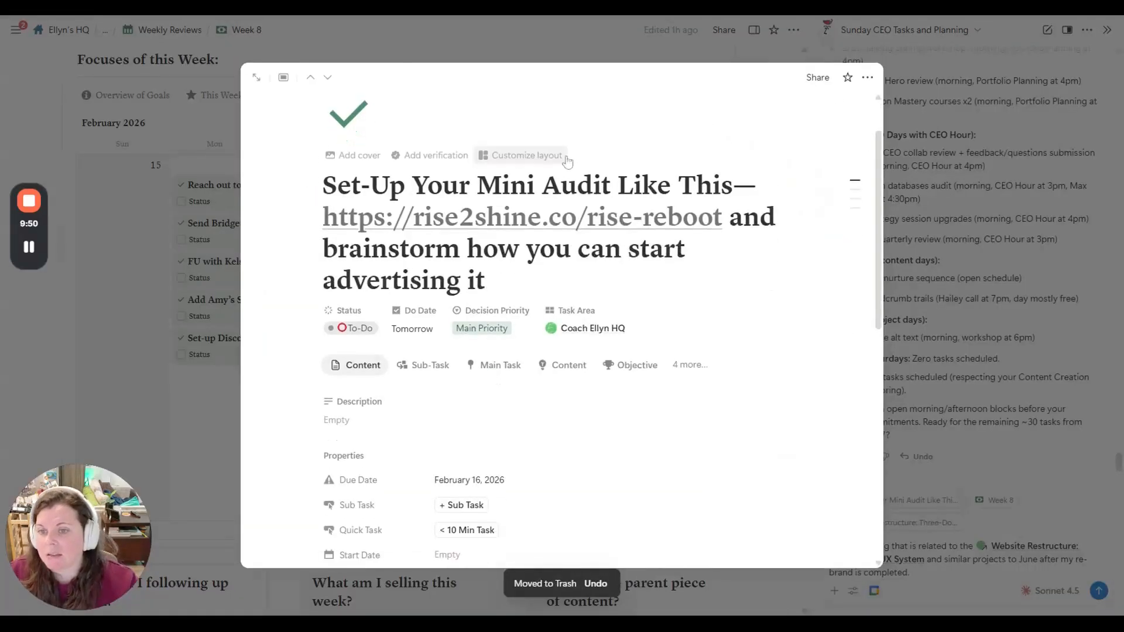
click(369, 43)
drag(319, 192, 226, 327)
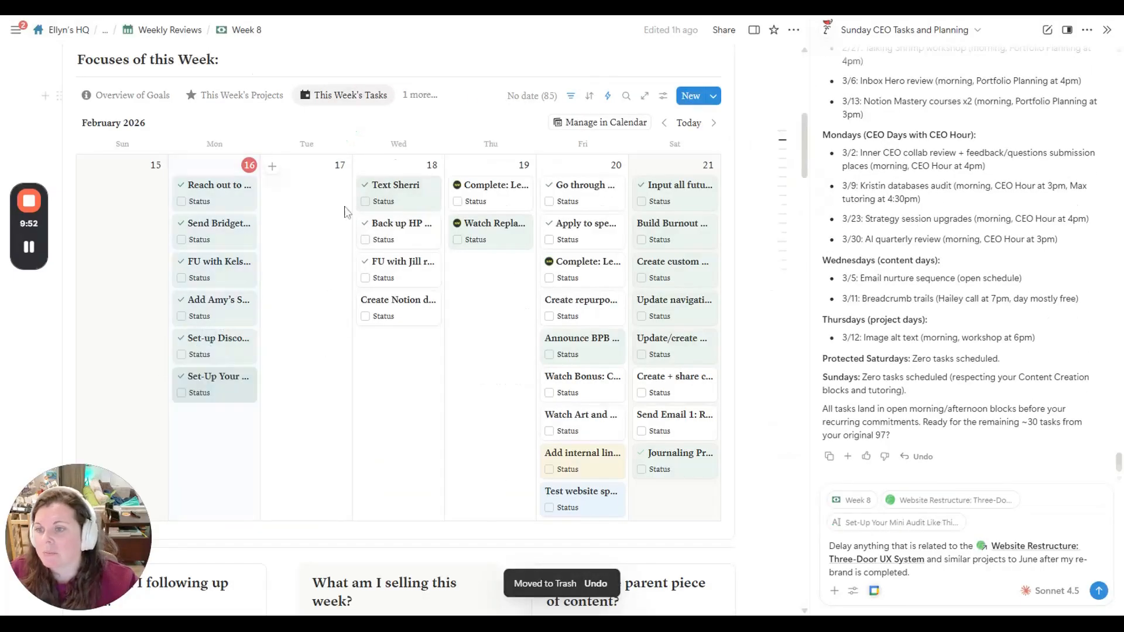
- Check the HP Omen document backup task on February 18 and reschedule it to Tuesday, February 17
click(409, 229)
key(Escape)
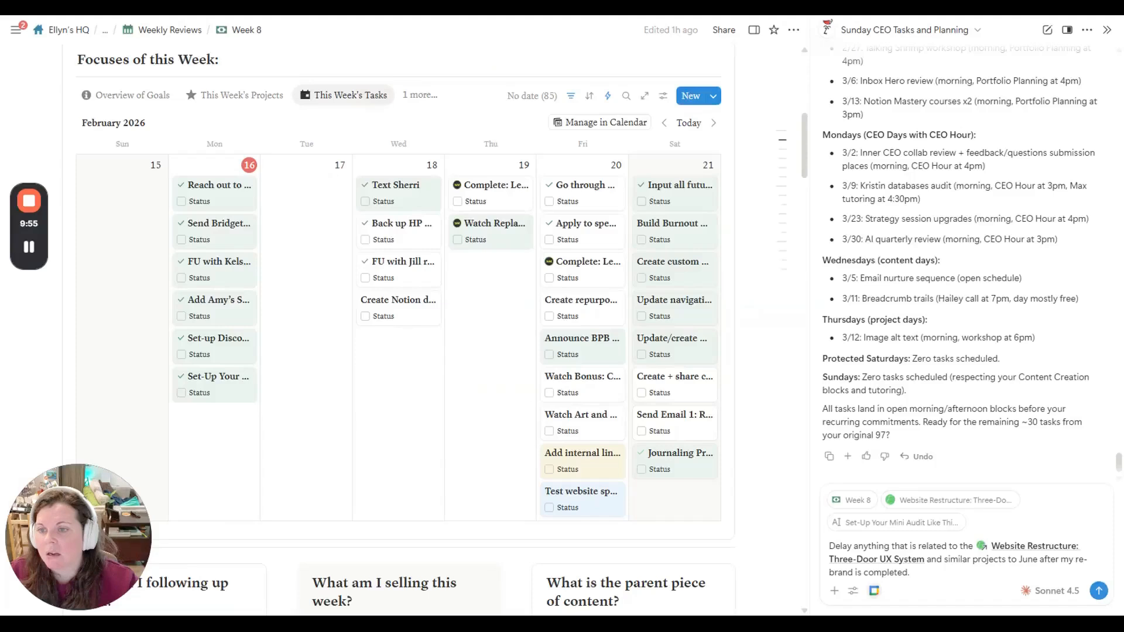
drag(407, 232, 306, 194)
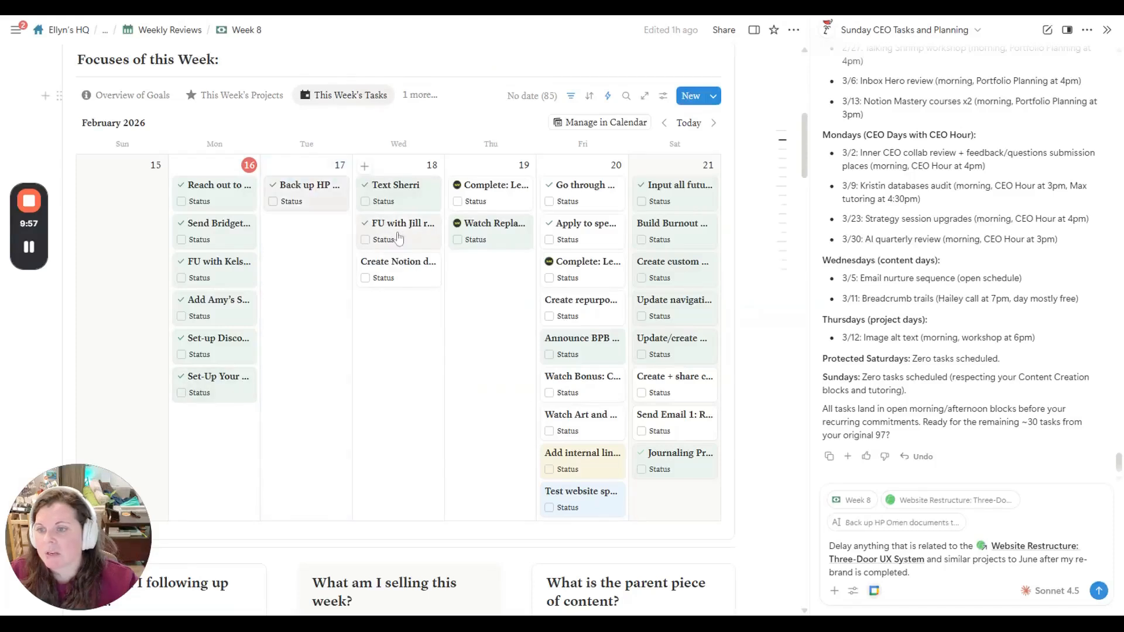
- Review the February 18 tasks and move "Create Notion database to track Premium/VIP tier members manually" to the trash
click(398, 237)
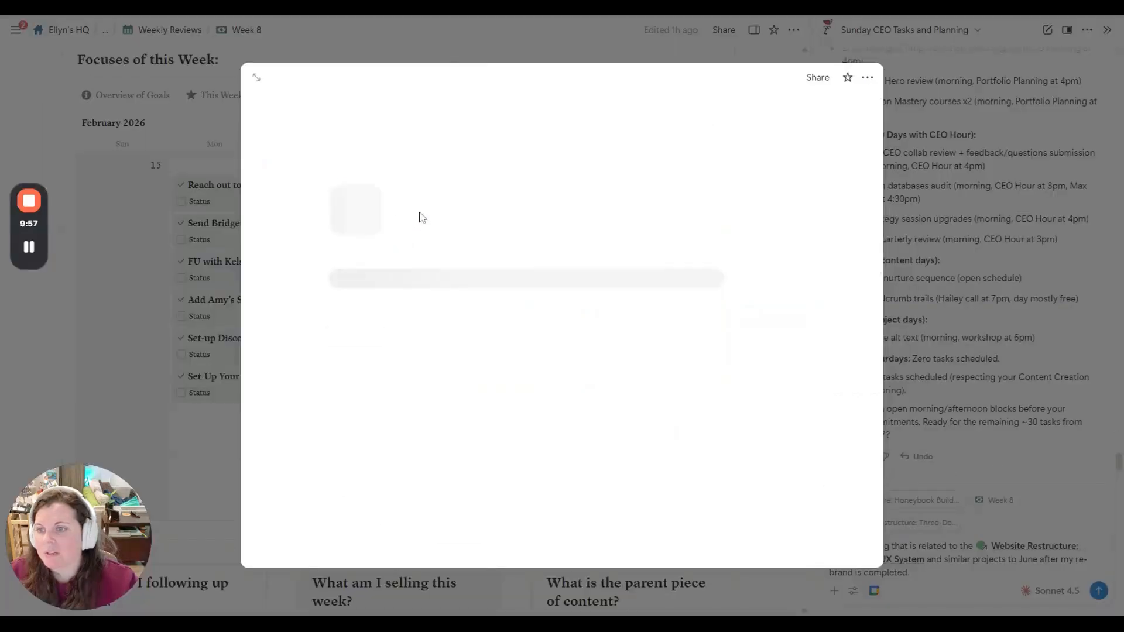
click(450, 30)
click(412, 264)
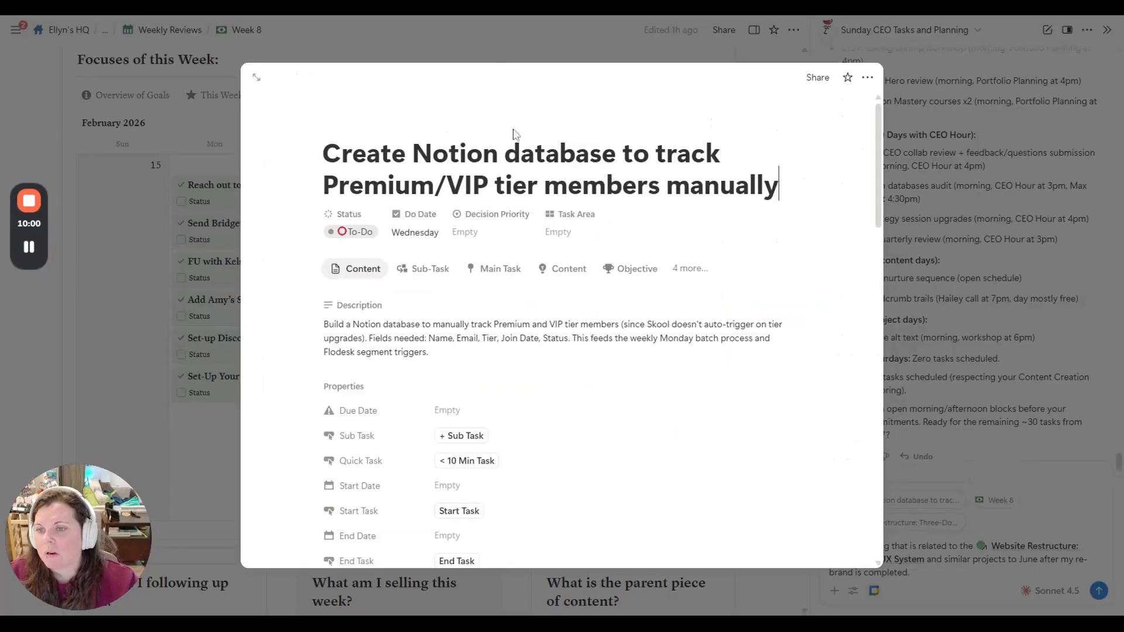
click(483, 33)
key(Delete)
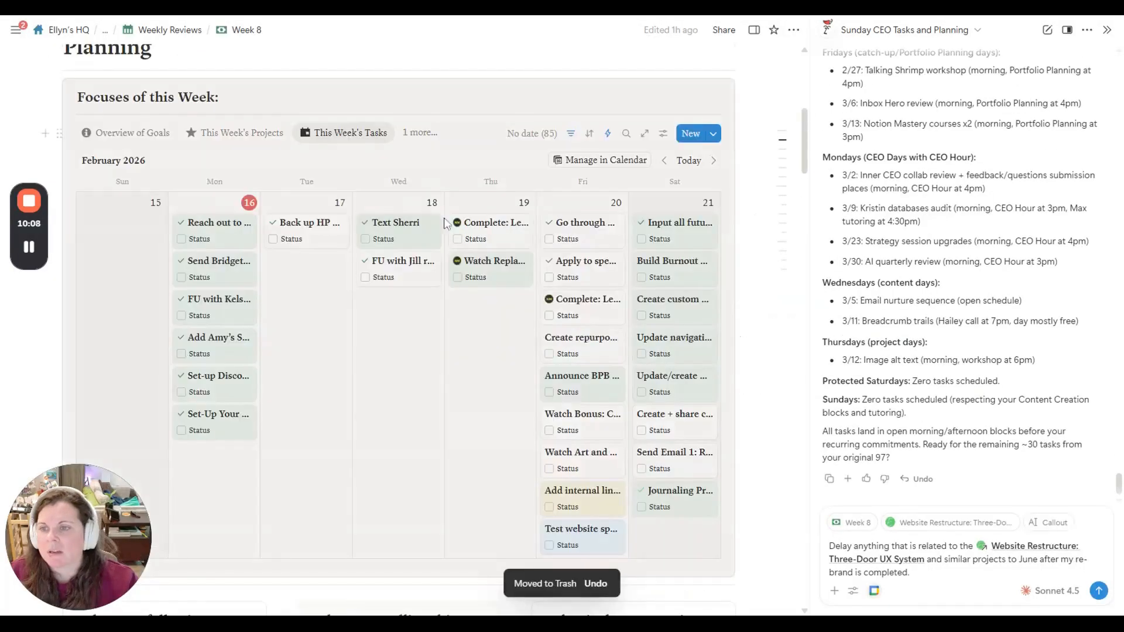
- Reschedule the February 18 follow-up task to February 19, and move the "Complete" and "Watch Replay" tasks on February 19 to February 20
click(409, 274)
key(Escape)
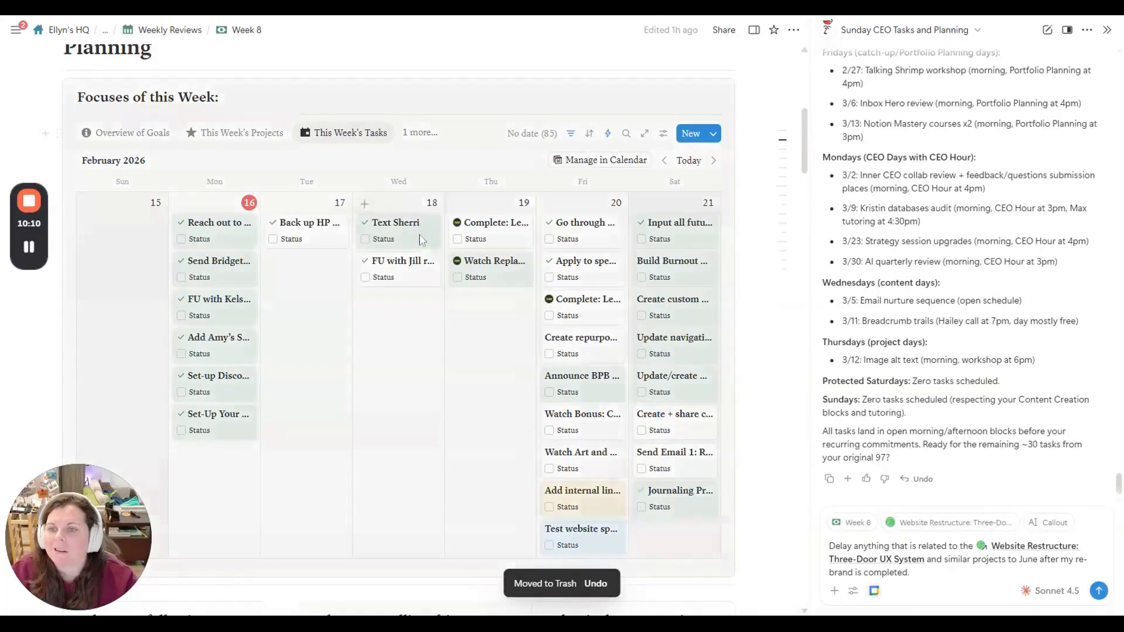
drag(404, 270, 491, 302)
click(504, 233)
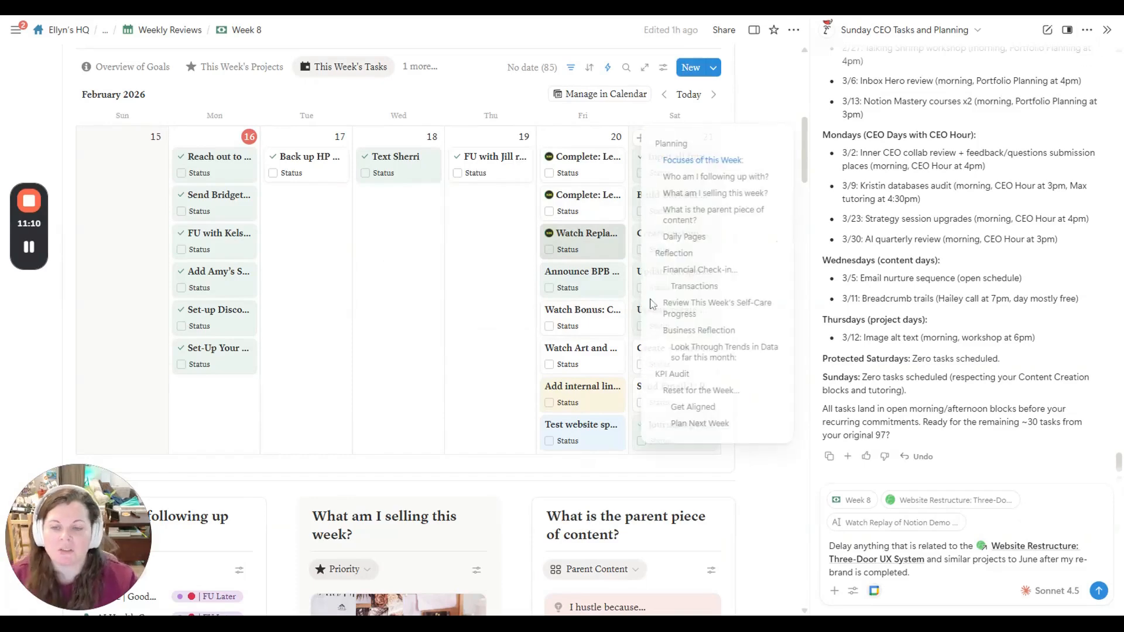
- Review the tasks planned for February 20 and 21, opening the BPB announcement and "Input all future car maintenance into my tasks database"
scroll(521, 263, down, 1)
scroll(194, 152, up, 1)
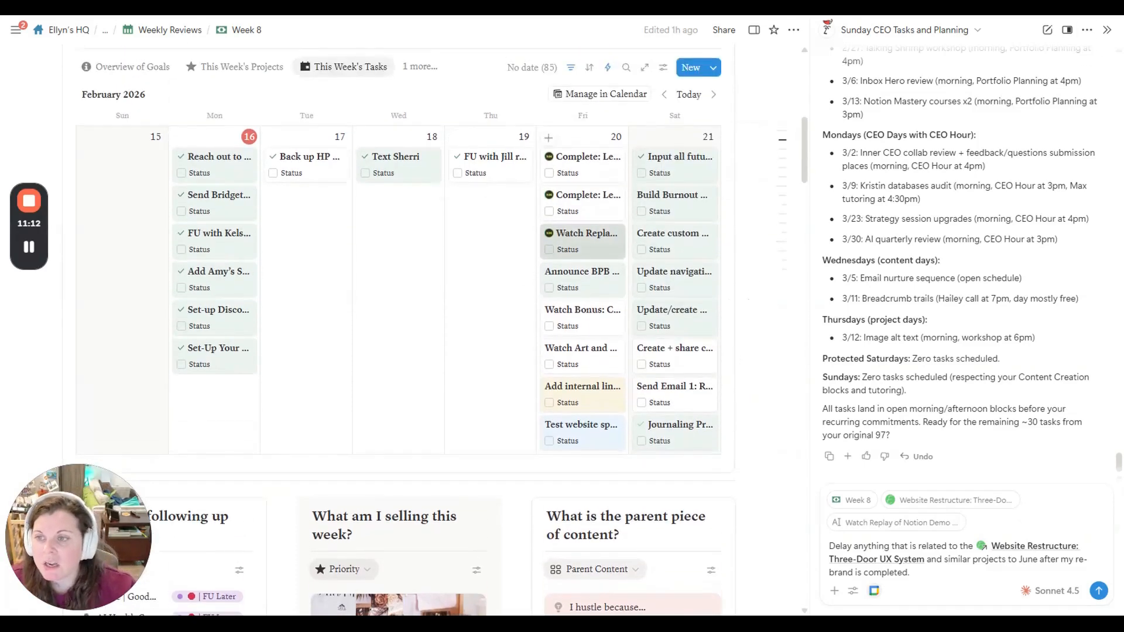
scroll(189, 150, up, 1)
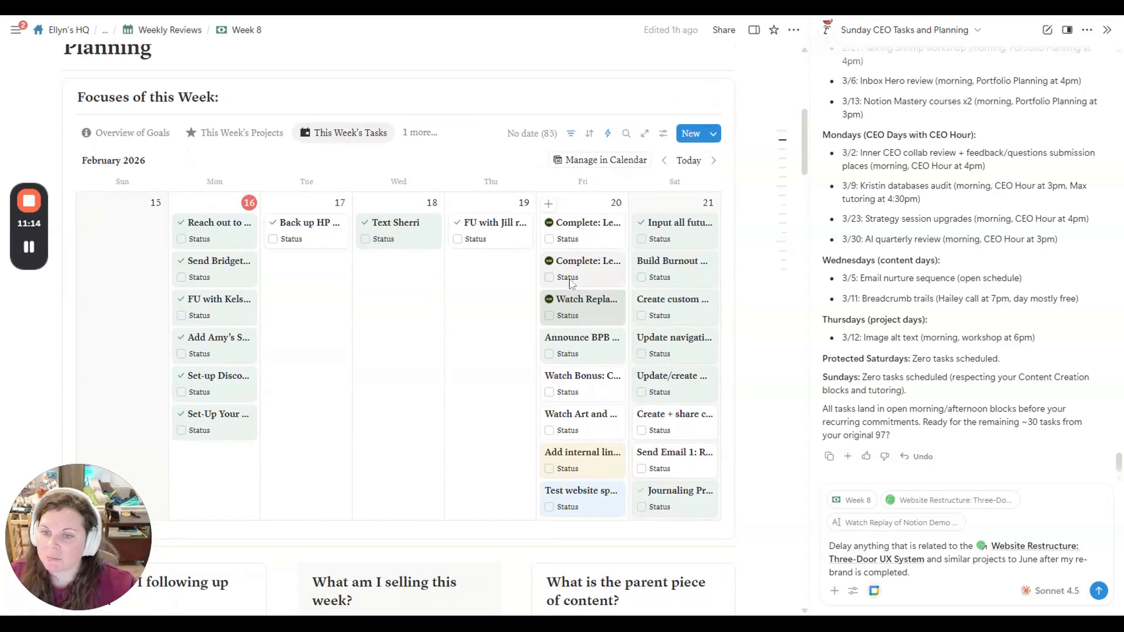
click(603, 355)
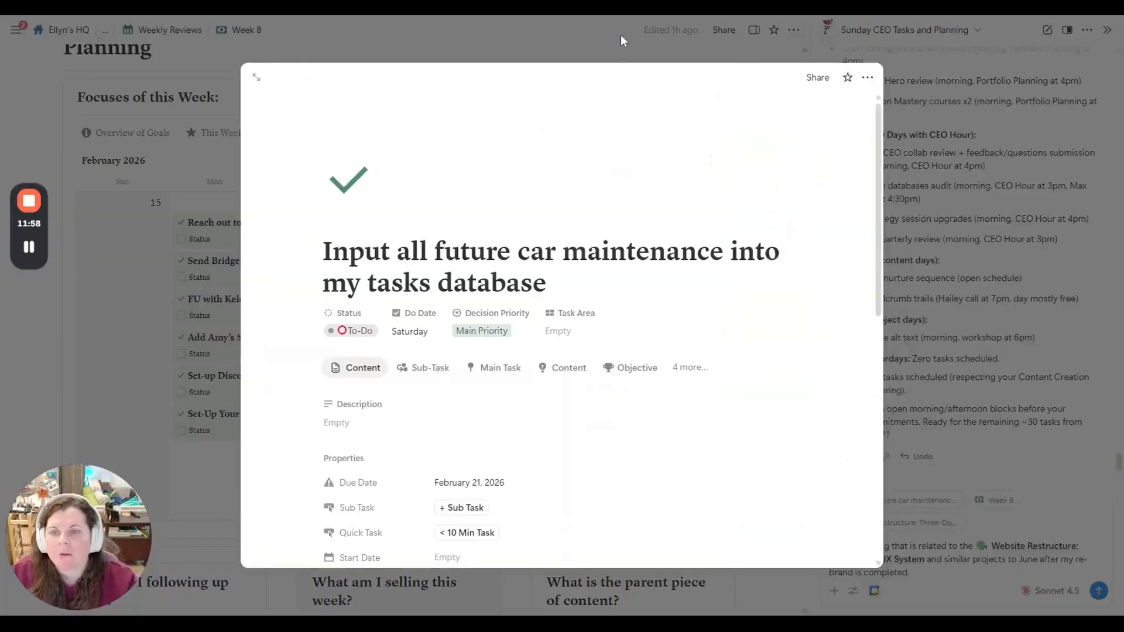
click(622, 41)
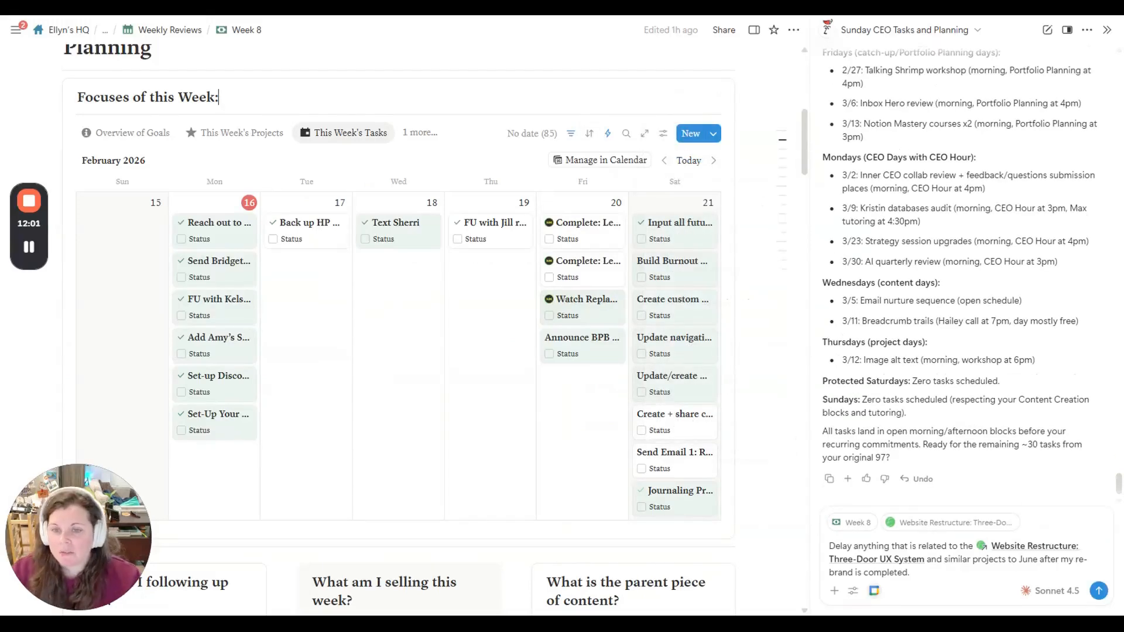
click(688, 234)
click(585, 68)
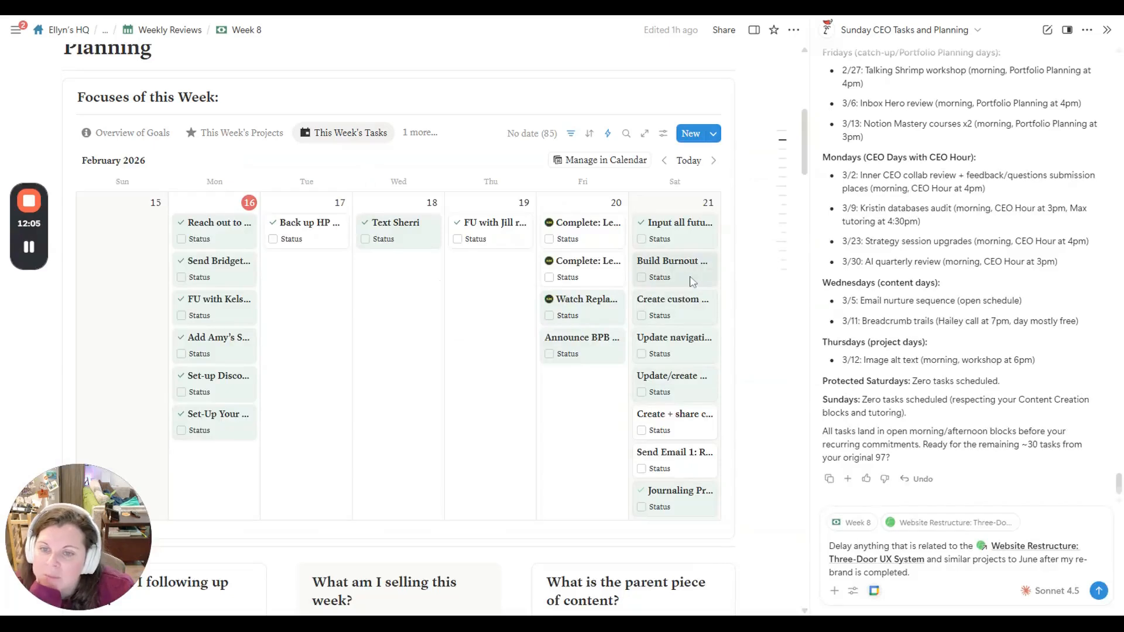
- Set the Do Date of "Send Email 1: Recap challenge wins, celebrate transformations" to February 22, 2026
click(693, 281)
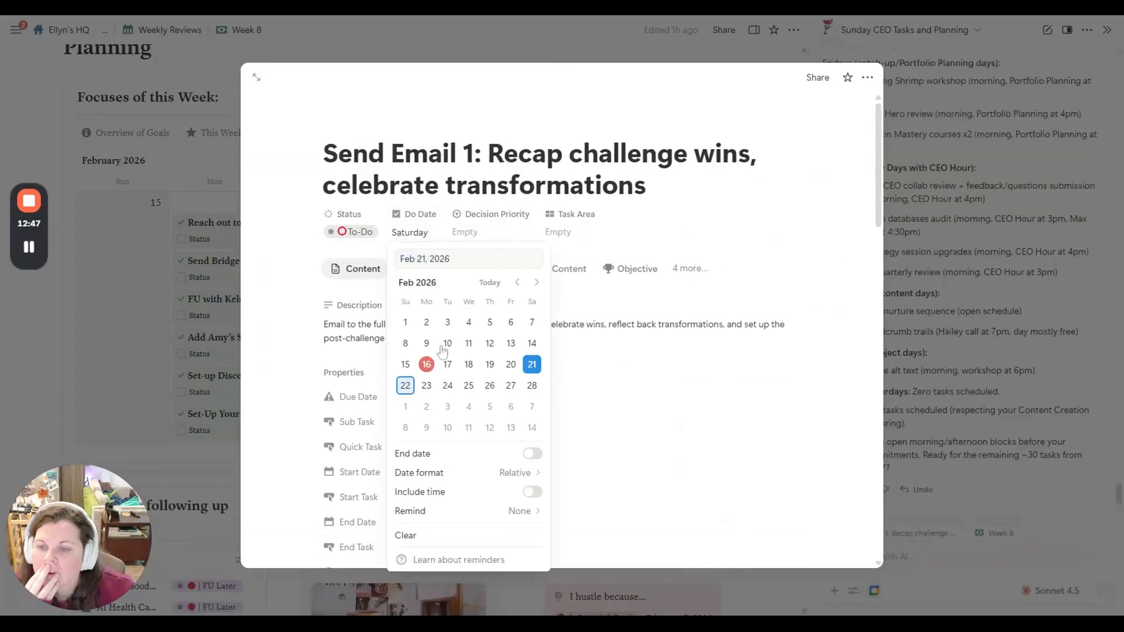
click(409, 384)
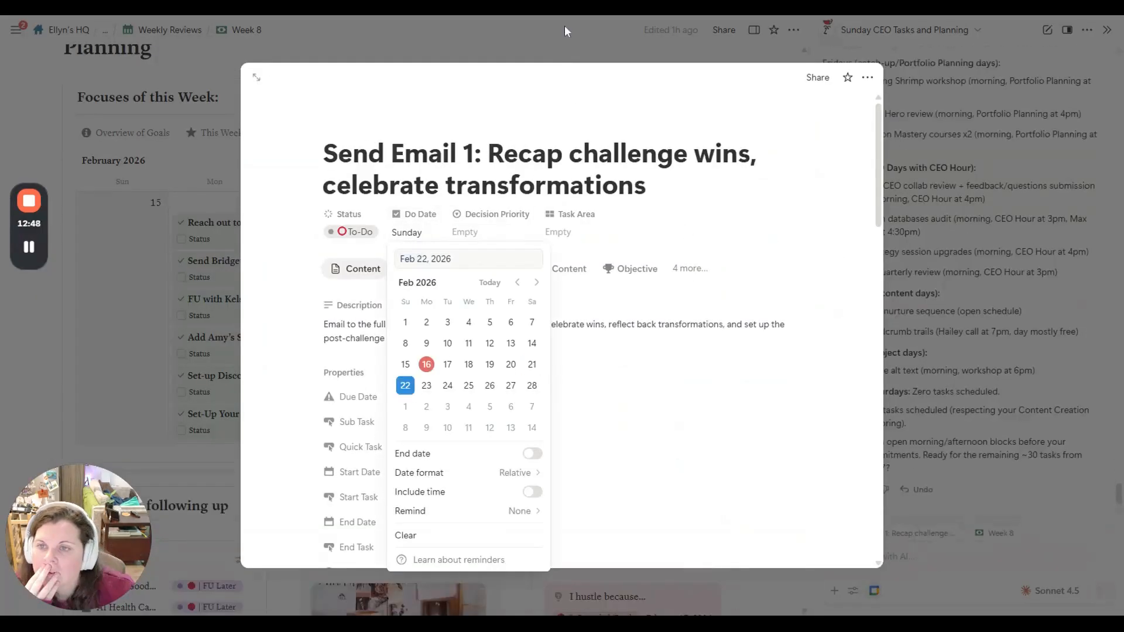
key(Escape)
key(Escape)
- Read through the remaining February 21 tasks, the journaling prompt and the future car maintenance entry
click(677, 271)
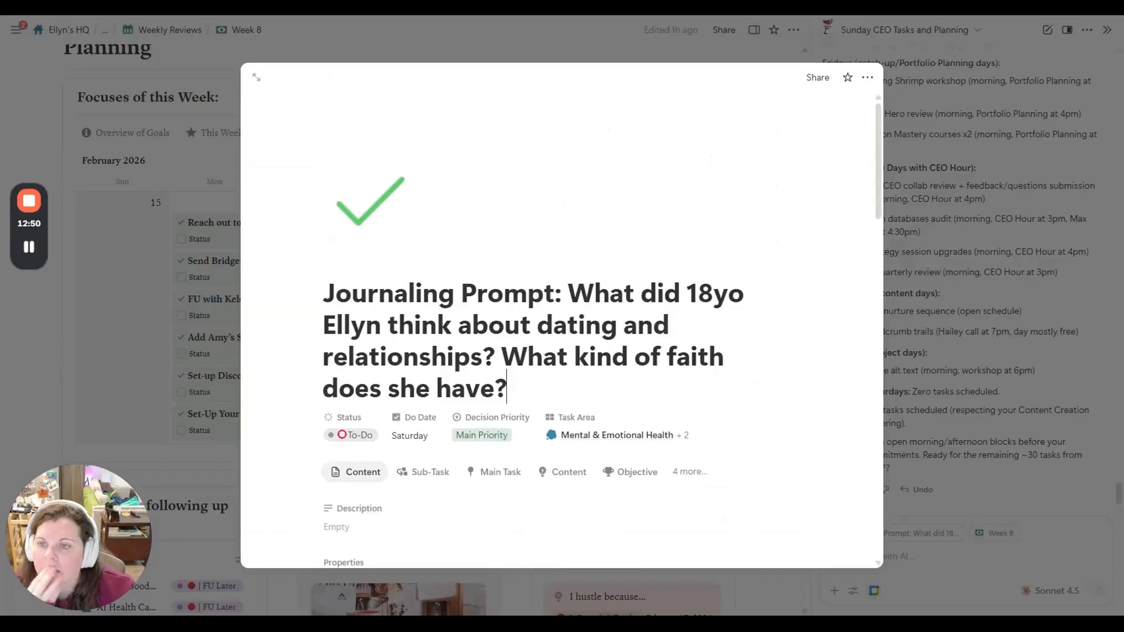
click(564, 42)
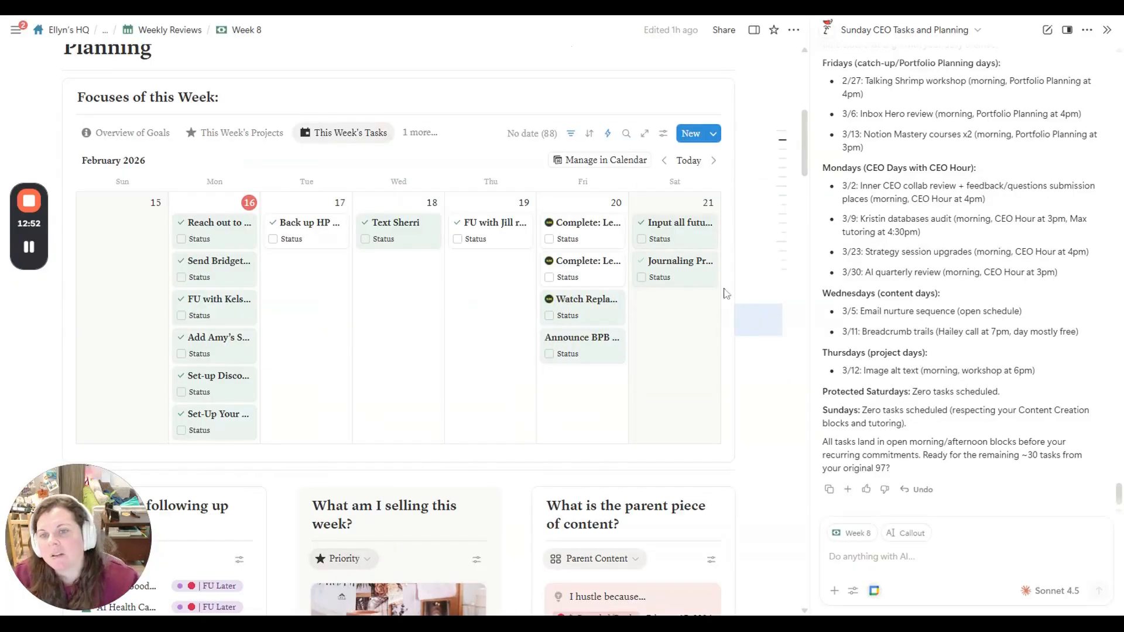
click(696, 242)
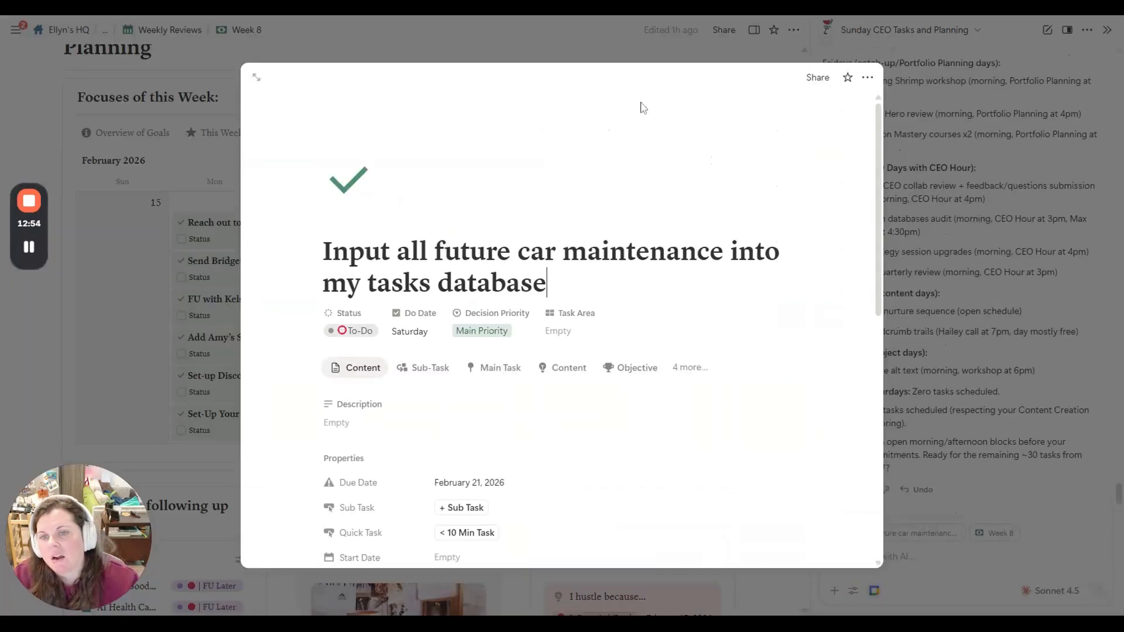
key(Escape)
click(689, 260)
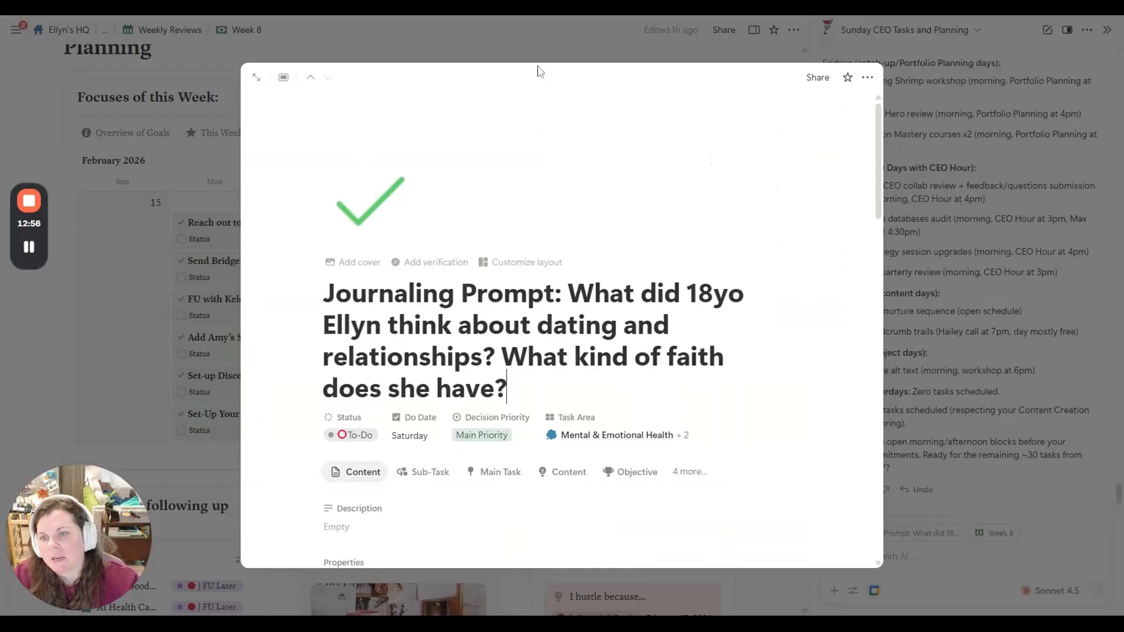
click(520, 43)
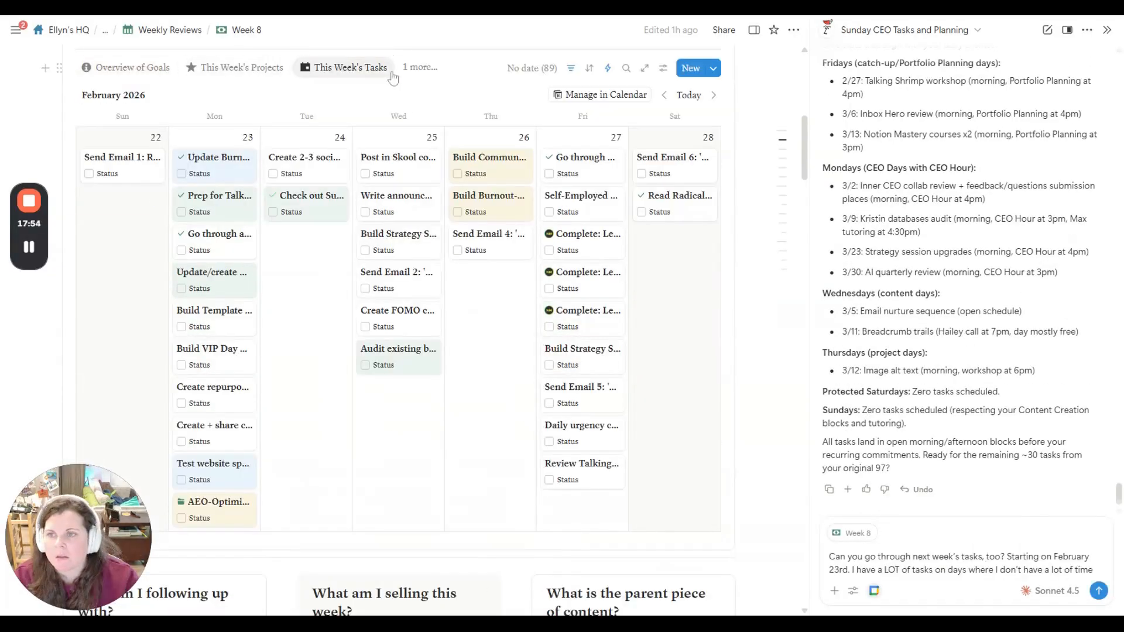
- Switch the weekly focuses database to the Today's Tasks view and narrow the Do Date column
click(420, 68)
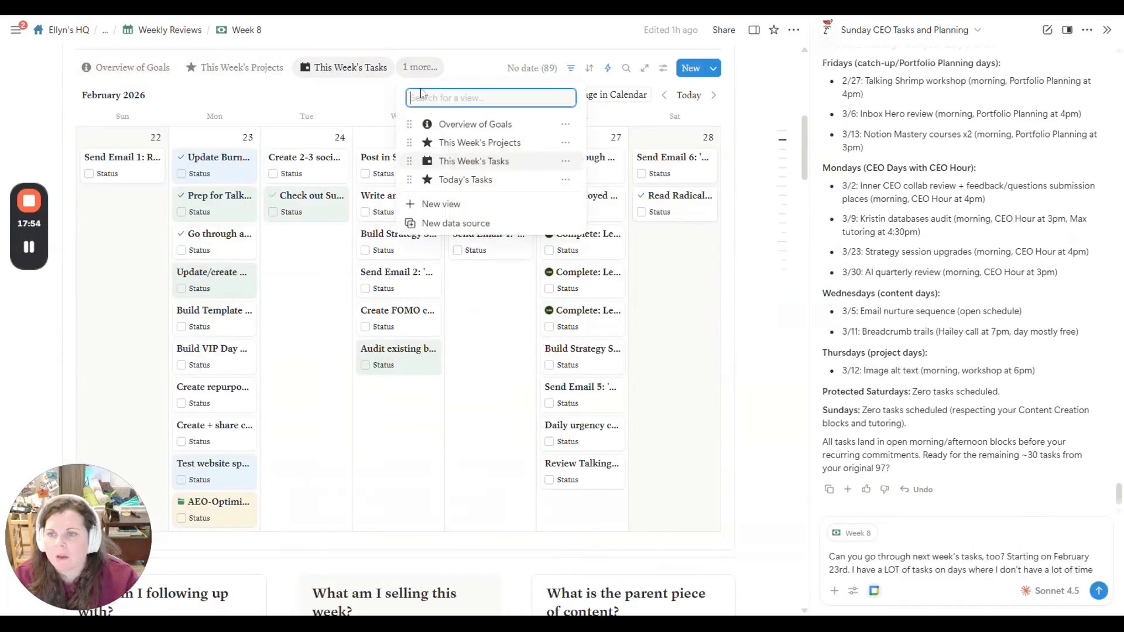
click(465, 179)
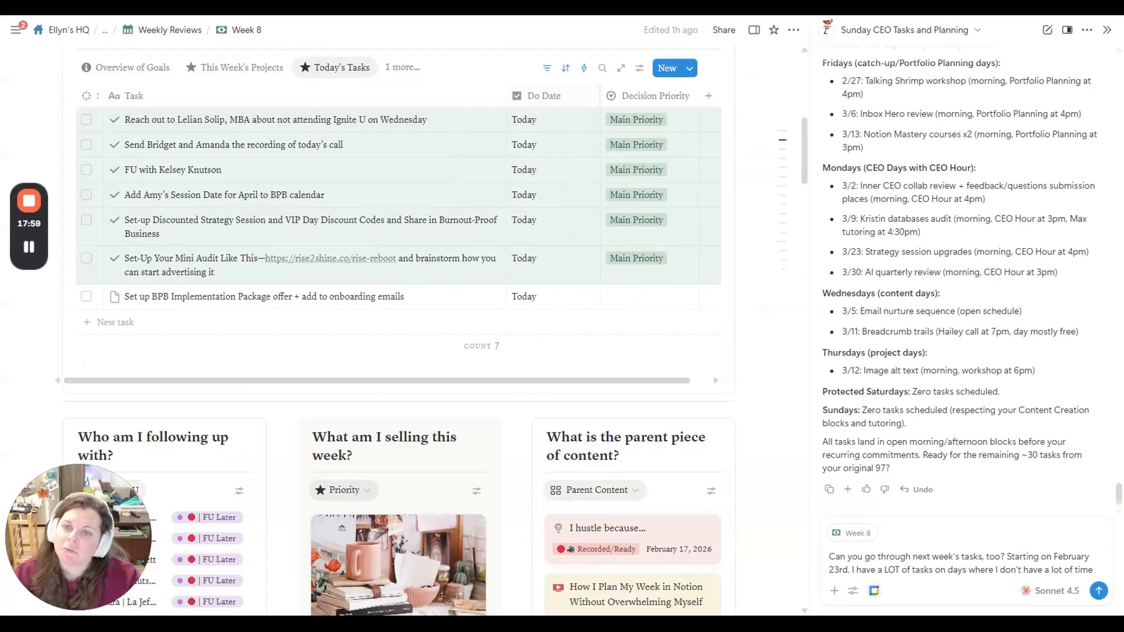
drag(600, 95, 572, 95)
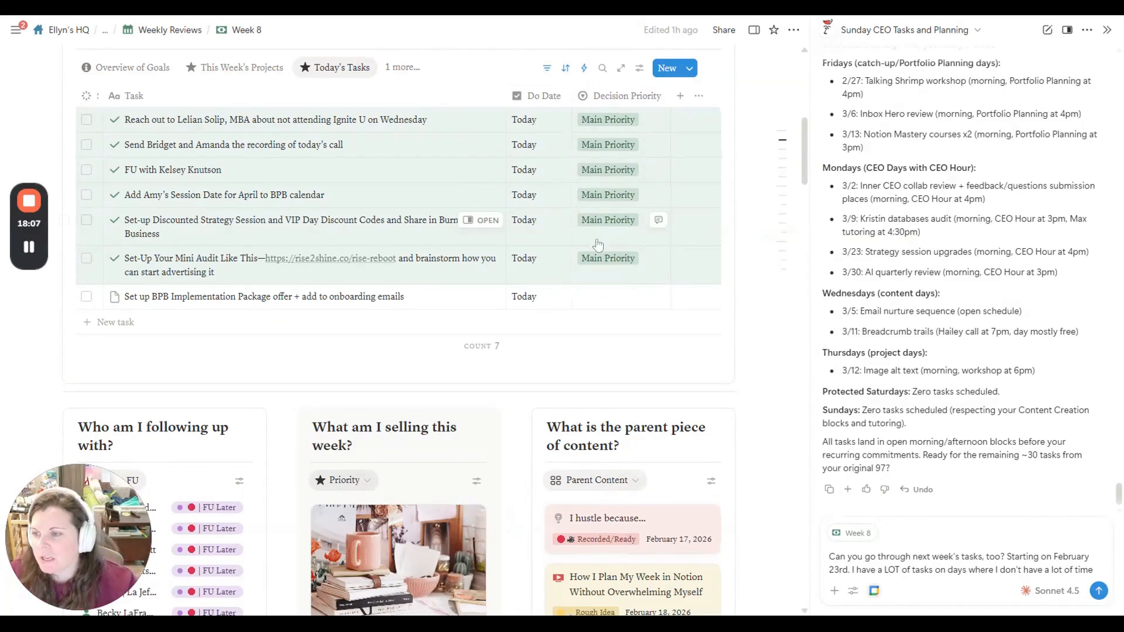
- Set the Decision Priority of the BPB Implementation Package and Mini Audit tasks to Would Be Nice
click(609, 297)
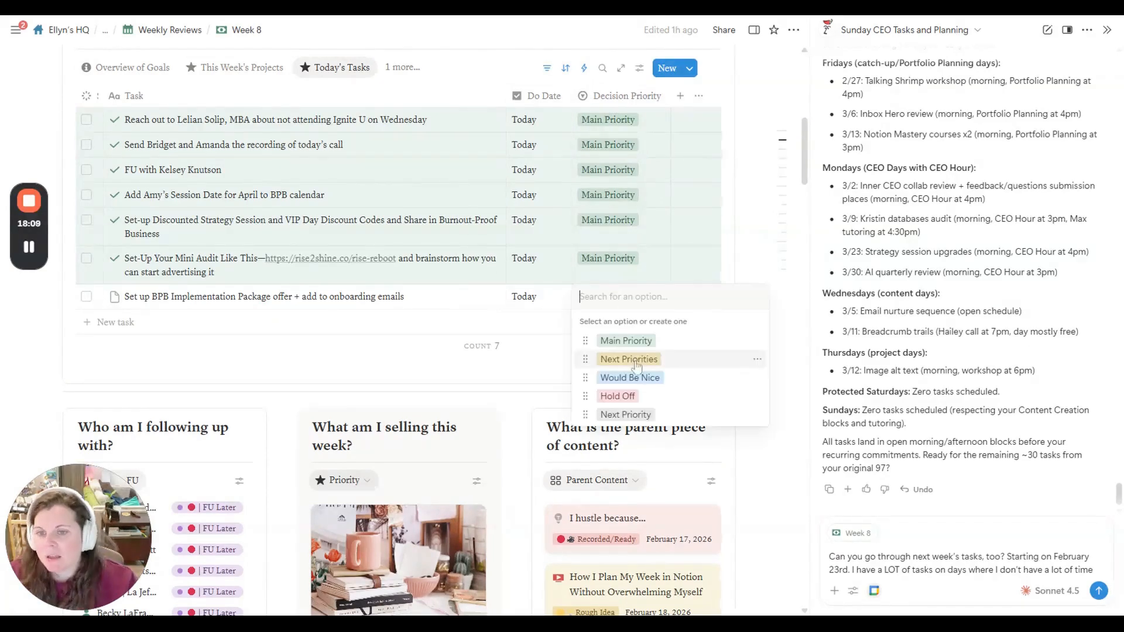
click(612, 377)
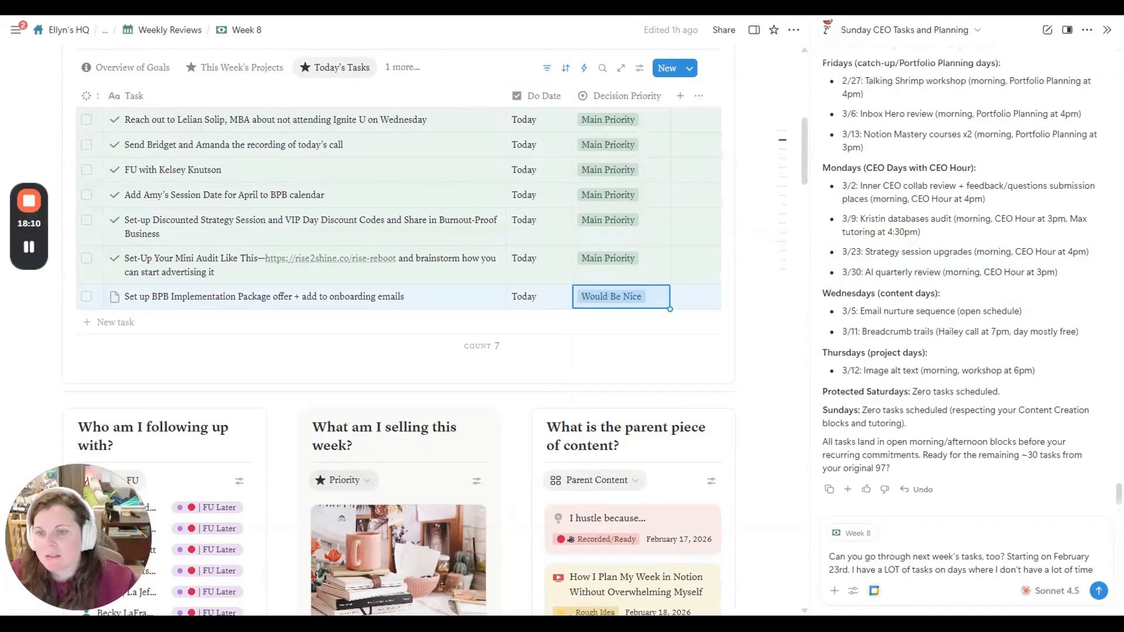
click(615, 276)
click(622, 344)
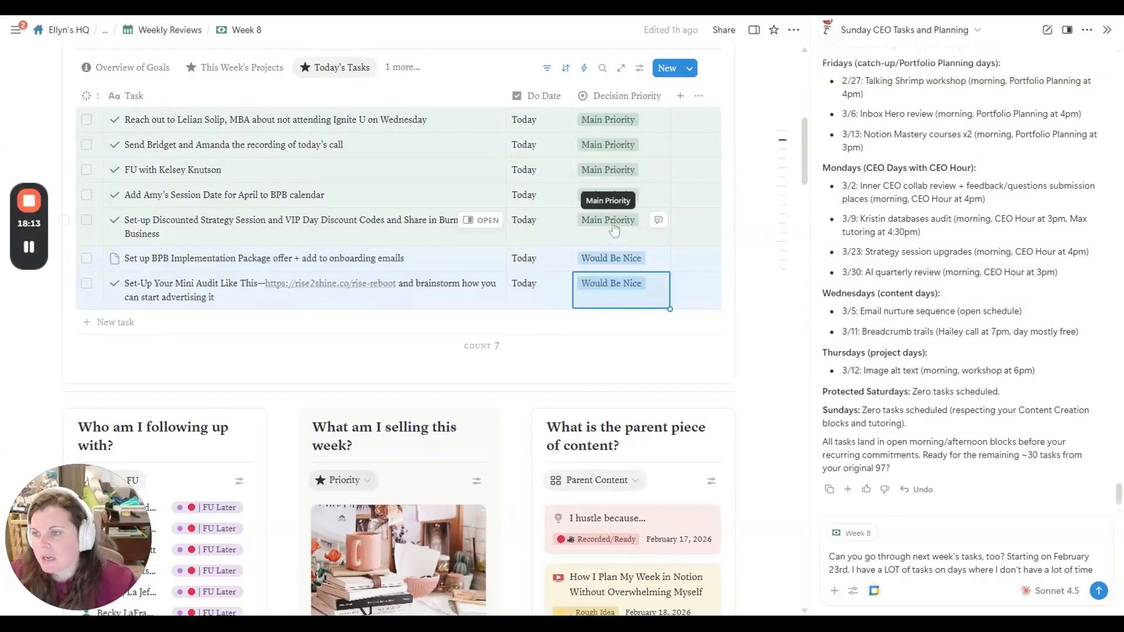
- Set the Decision Priority of the discounted strategy session codes task and the April session date task to Next Priorities
click(614, 229)
click(621, 283)
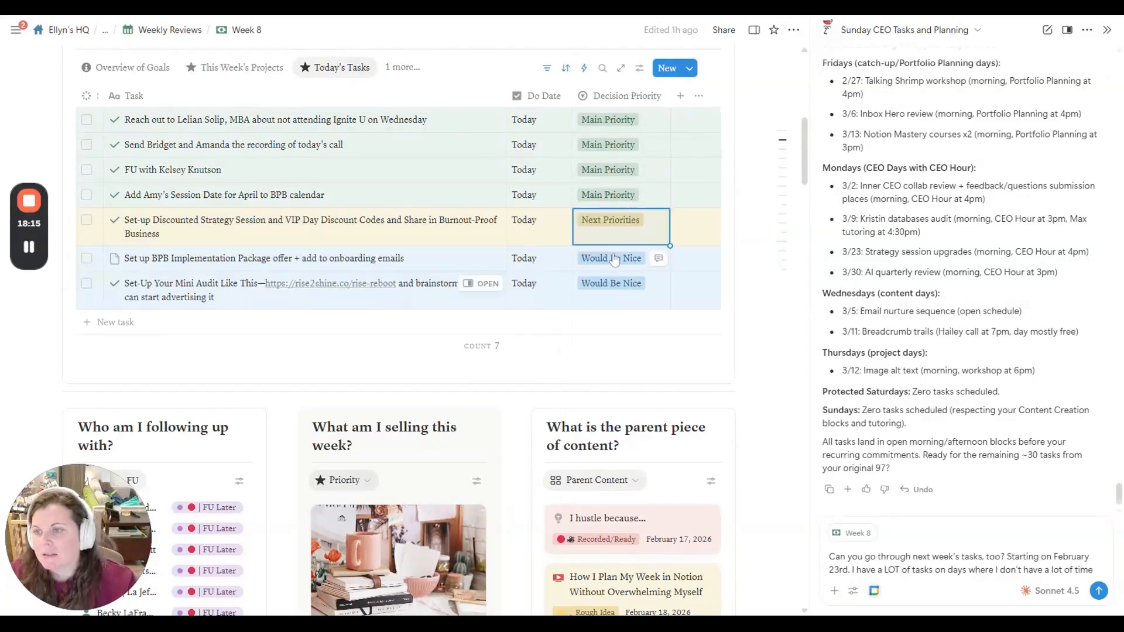
click(607, 200)
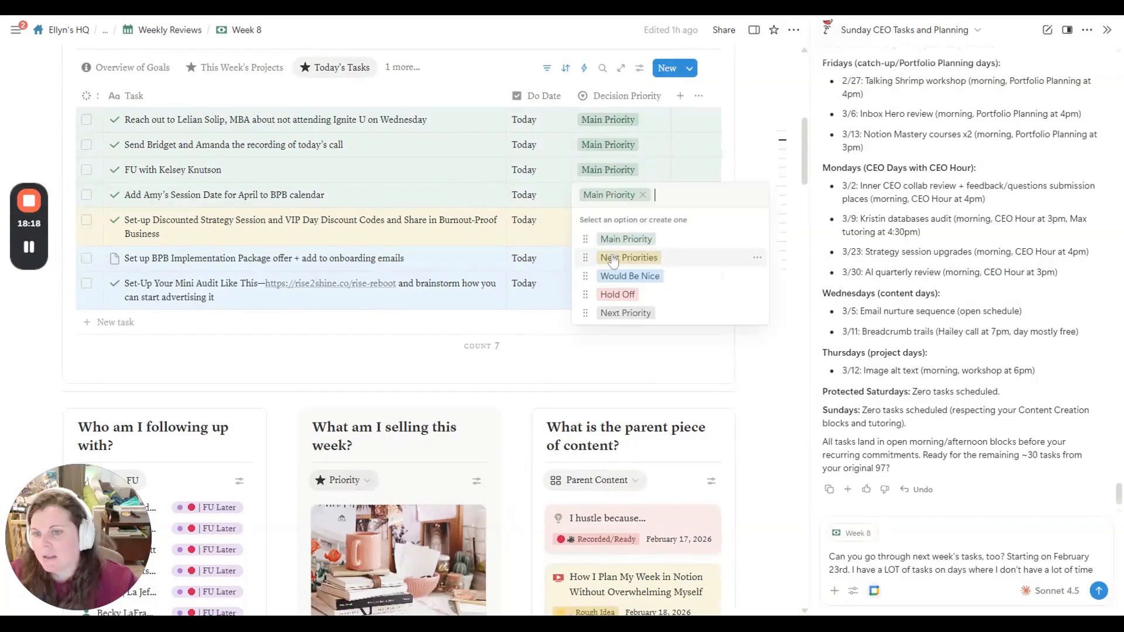
click(612, 256)
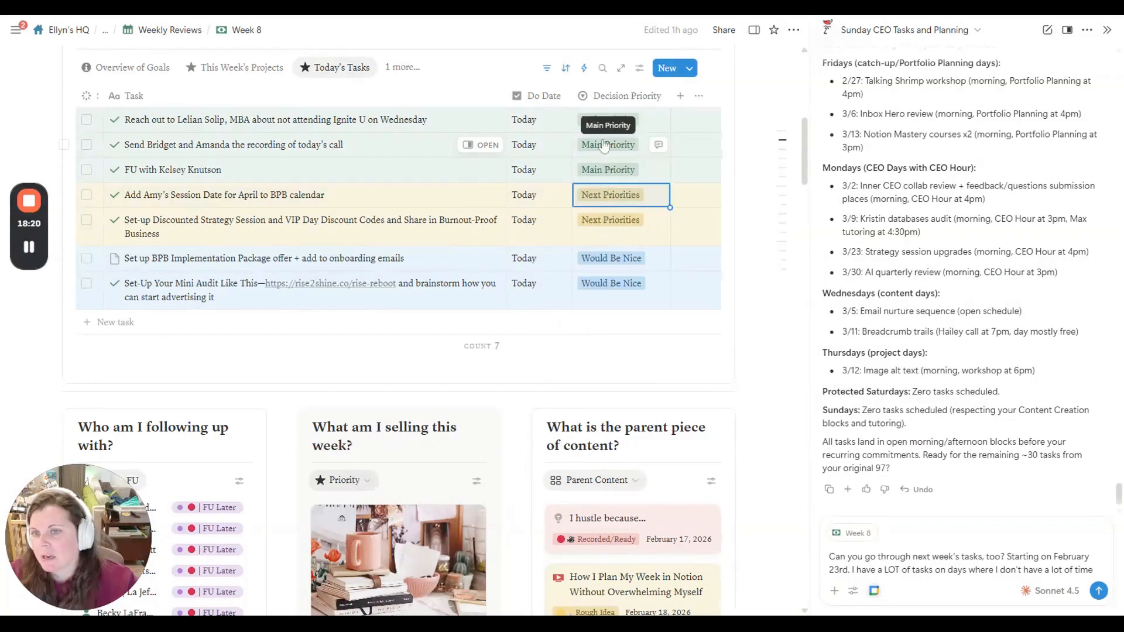
- Switch the weekly focuses database back to the Overview of Goals view
click(146, 82)
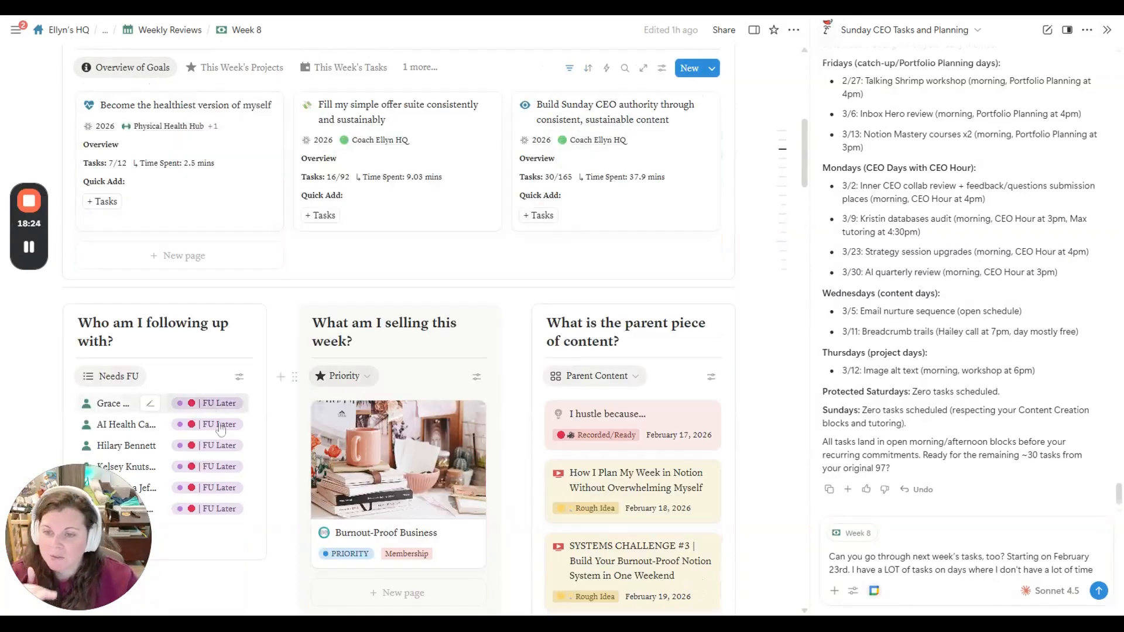
drag(108, 504, 1076, 60)
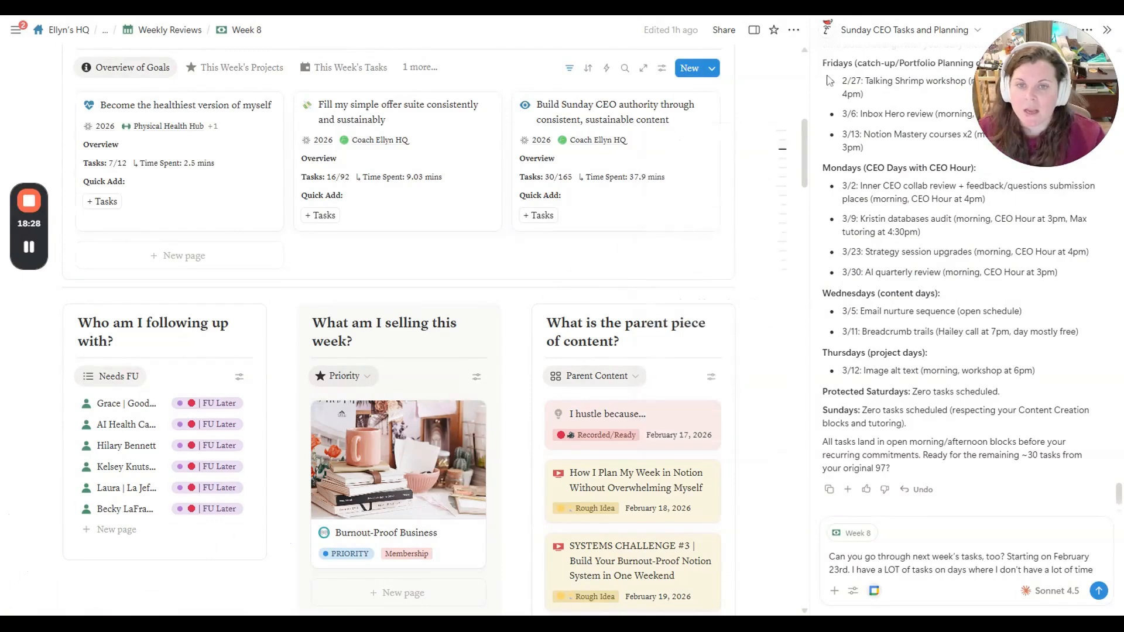
- Close the AI chat and review the follow-up, selling and parent content sections of the Week 8 page
drag(1046, 77, 1068, 61)
click(1106, 30)
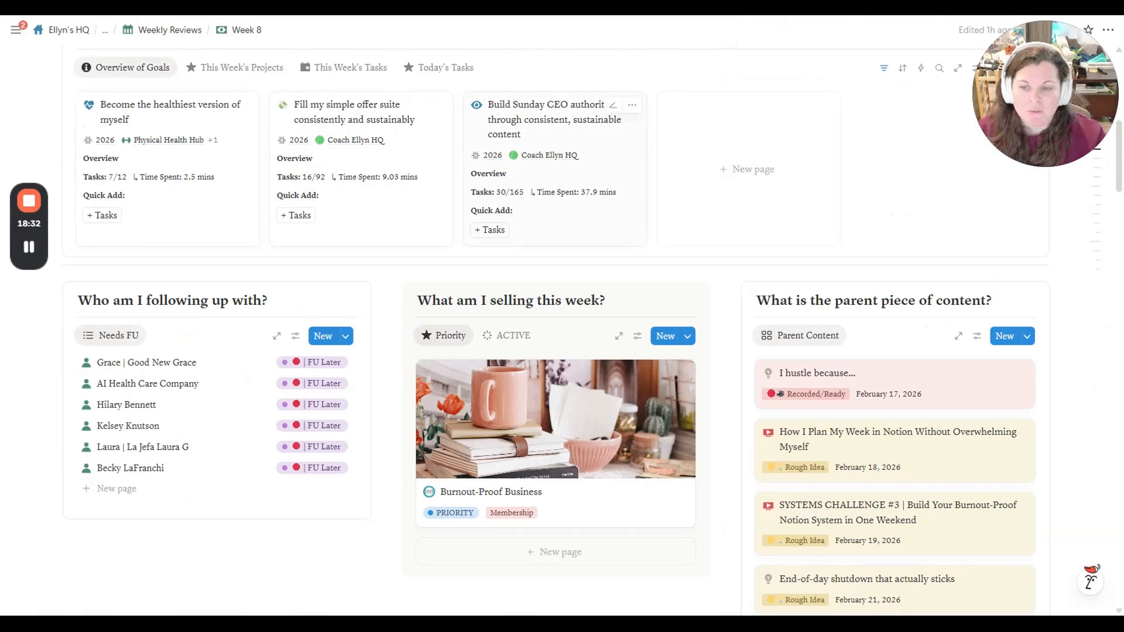
scroll(562, 328, down, 2)
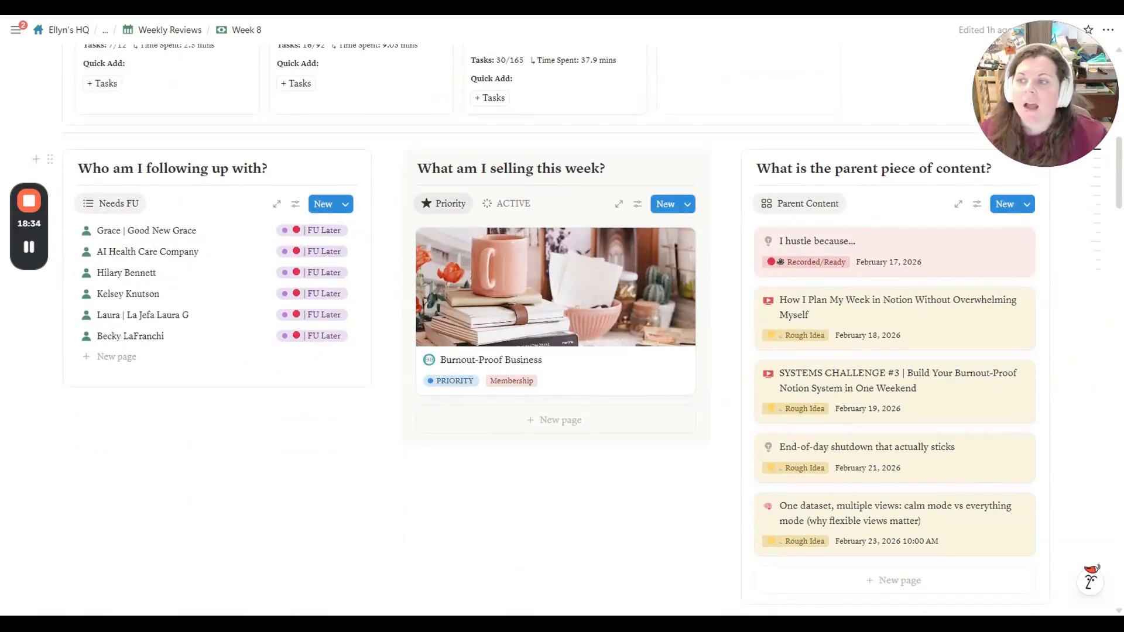
drag(44, 144, 1034, 480)
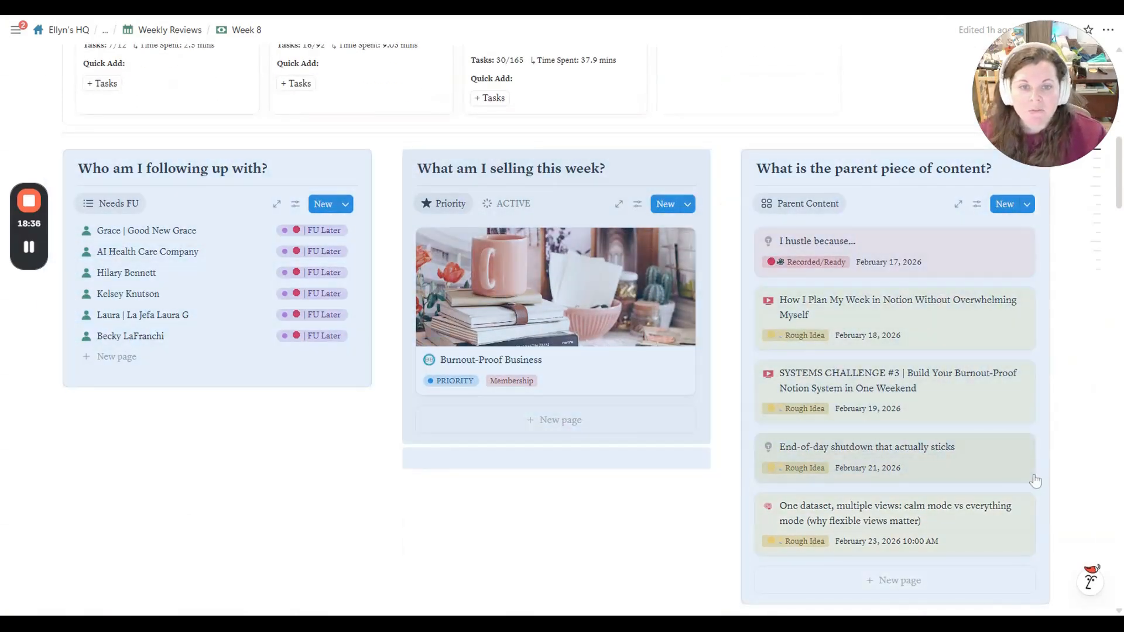
click(1067, 481)
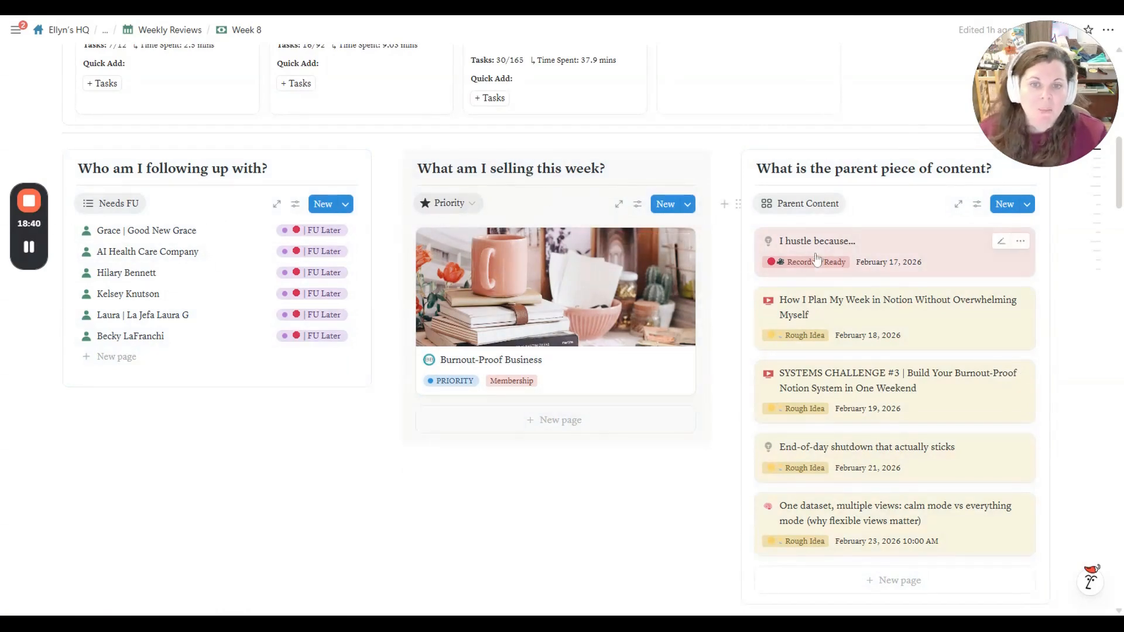
scroll(932, 223, down, 2)
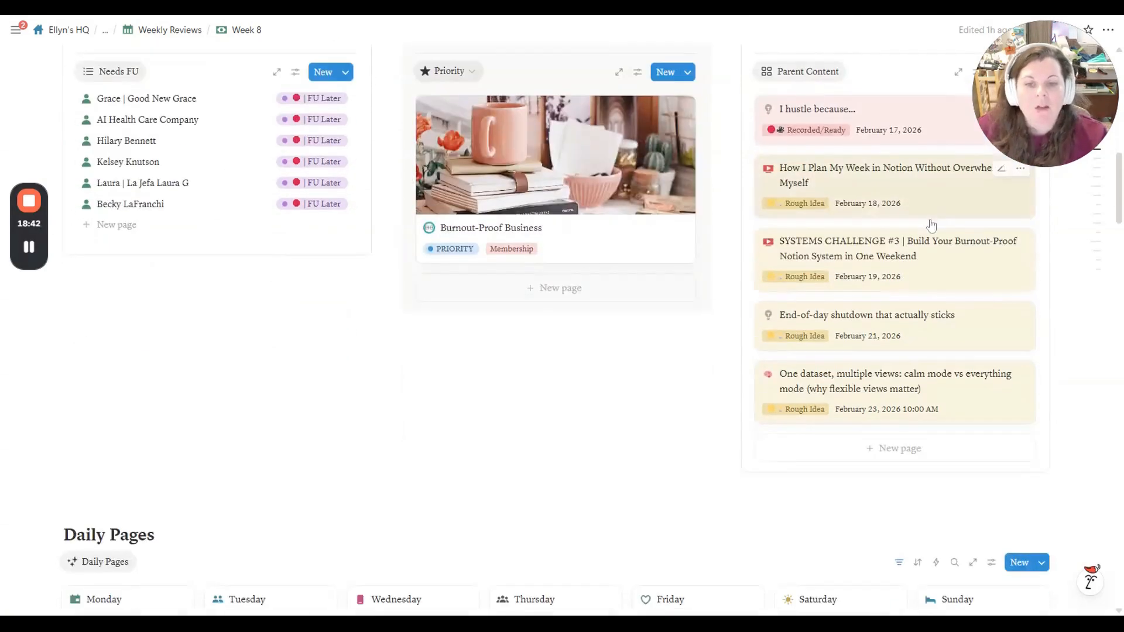
scroll(931, 225, down, 4)
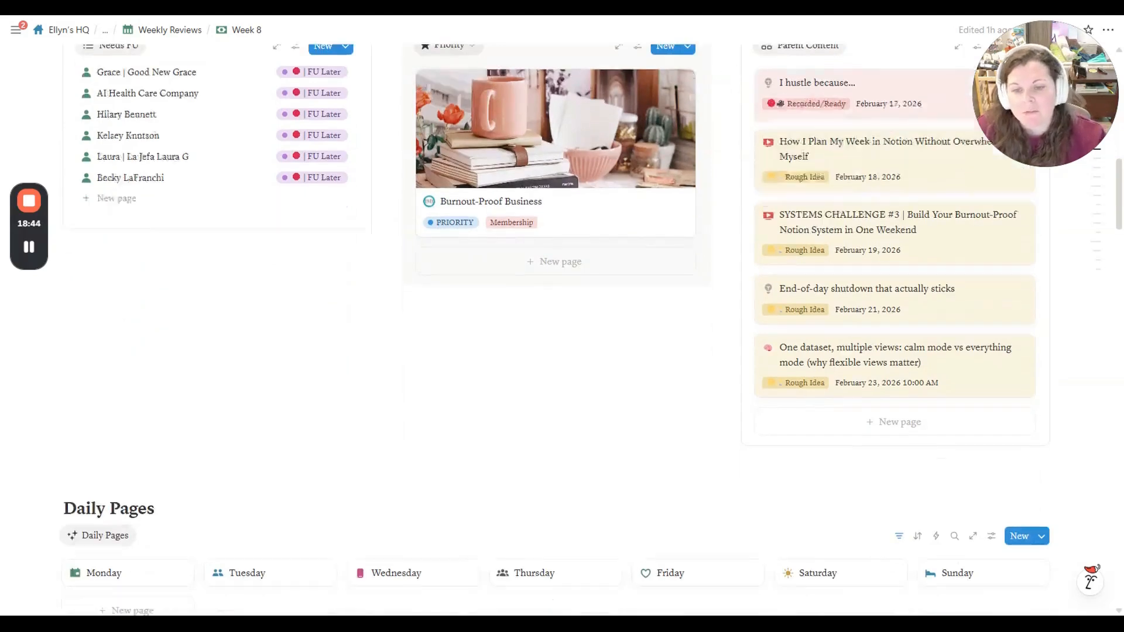
- Mark Week 8 as In Progress and check its status at the start of the page
click(89, 415)
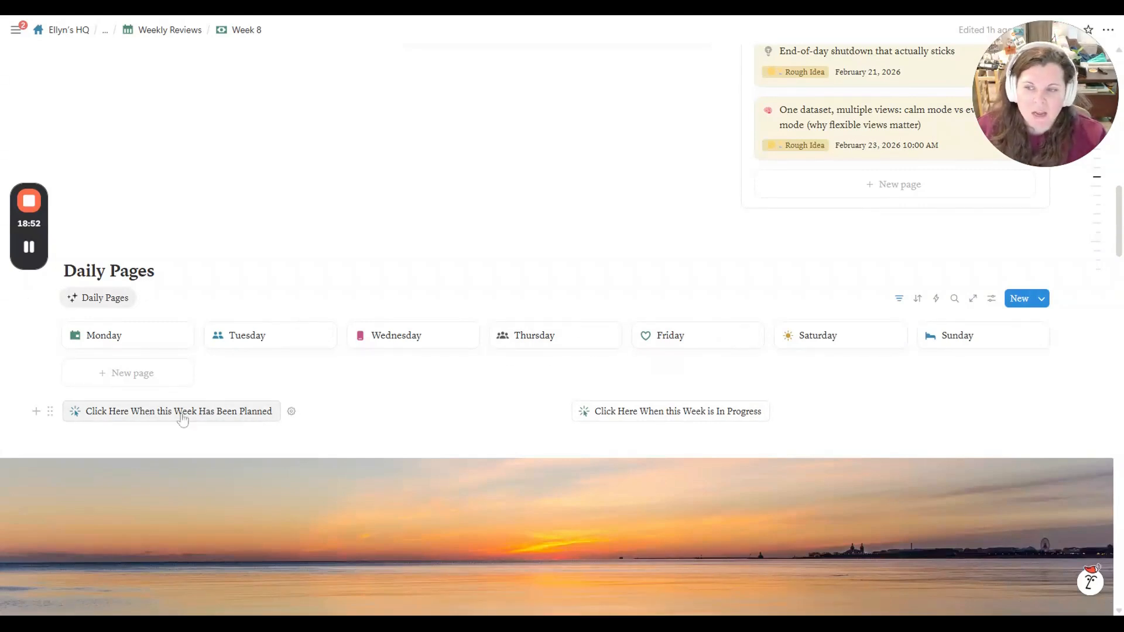
scroll(249, 413, up, 20)
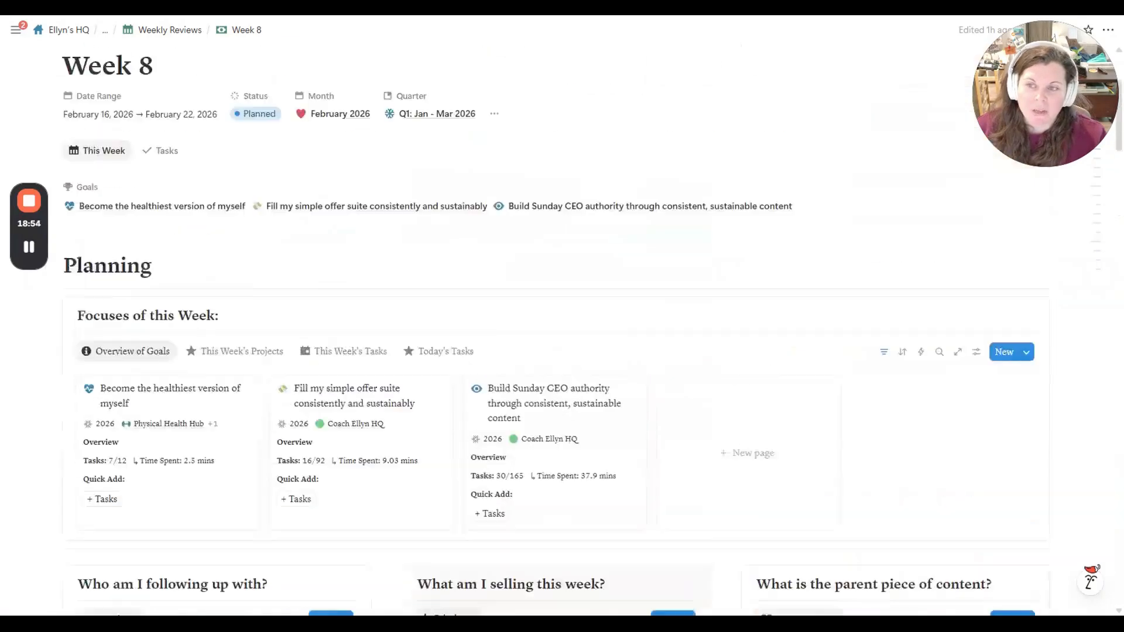
scroll(265, 342, down, 20)
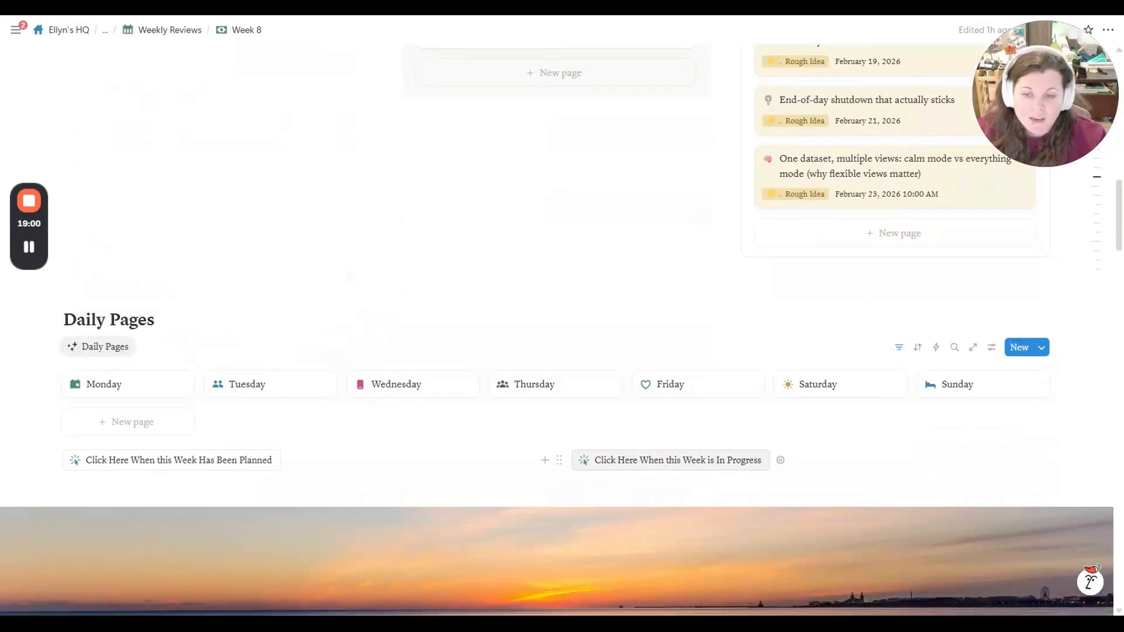
click(668, 461)
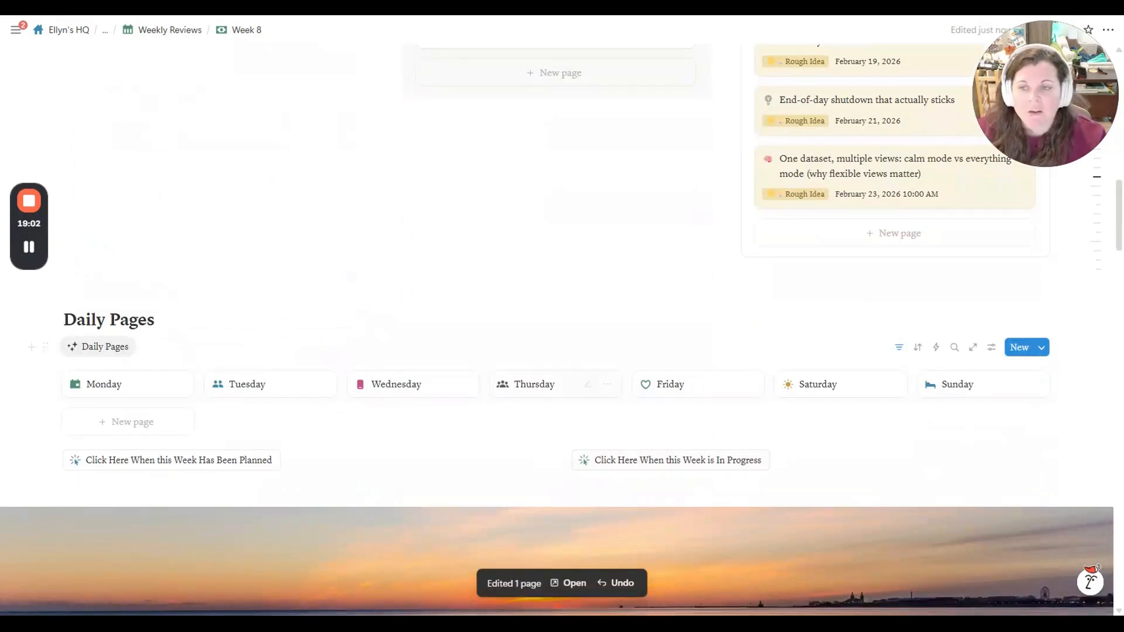
scroll(372, 293, up, 20)
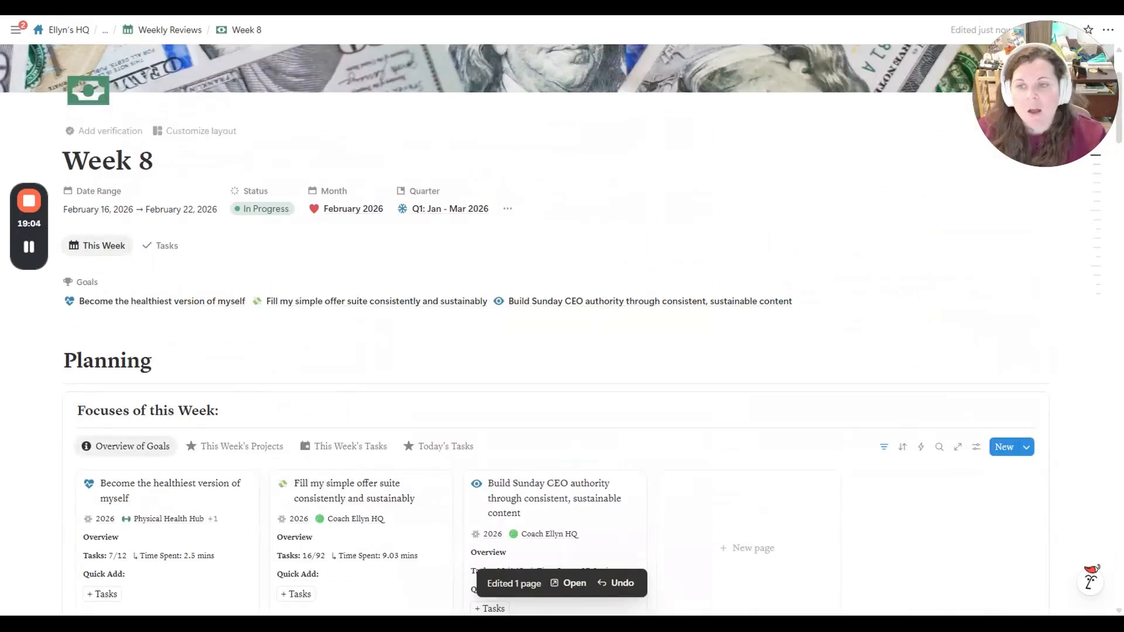
scroll(179, 402, down, 20)
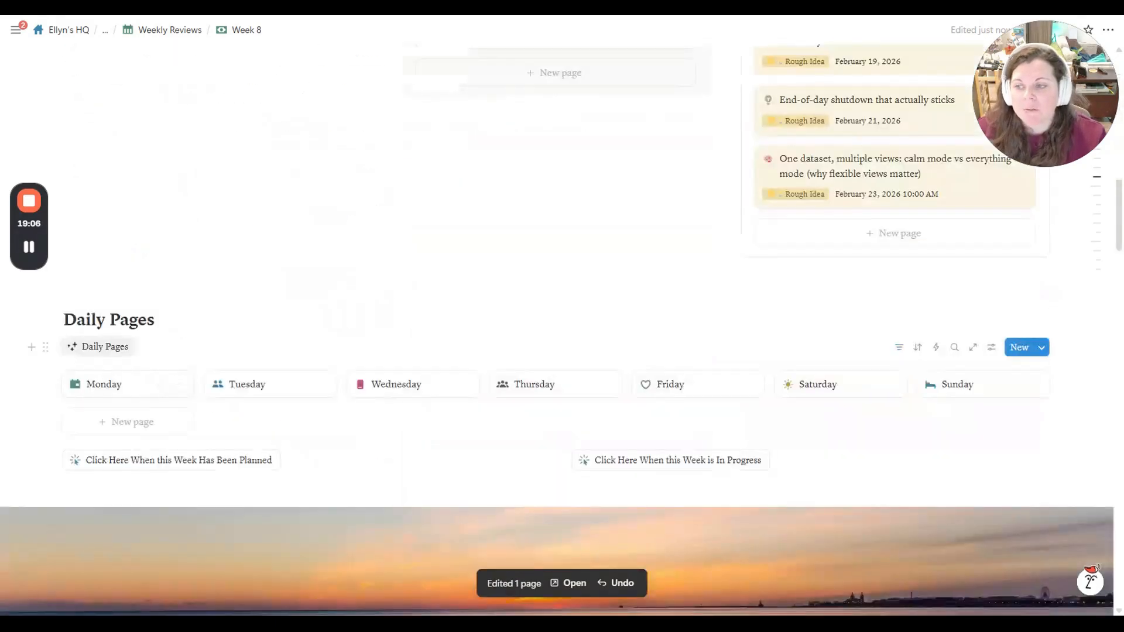
- Open the Monday daily page and review its focuses, Notion tip, follow-ups, current offer, KPI charts and Skool engagement section
click(103, 384)
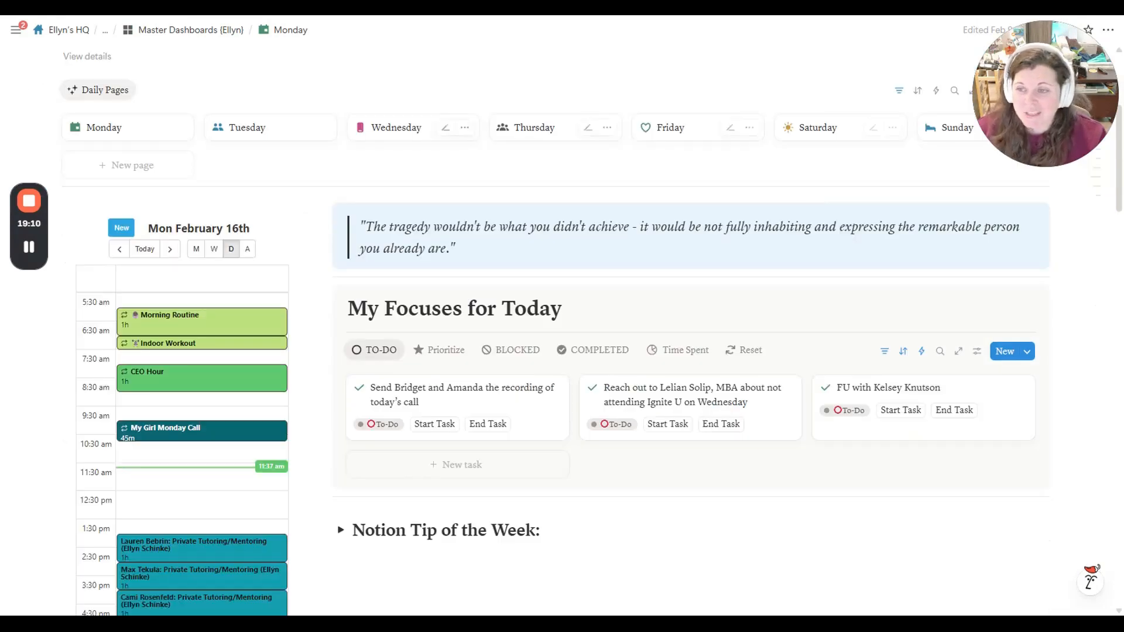
scroll(337, 310, down, 3)
click(342, 333)
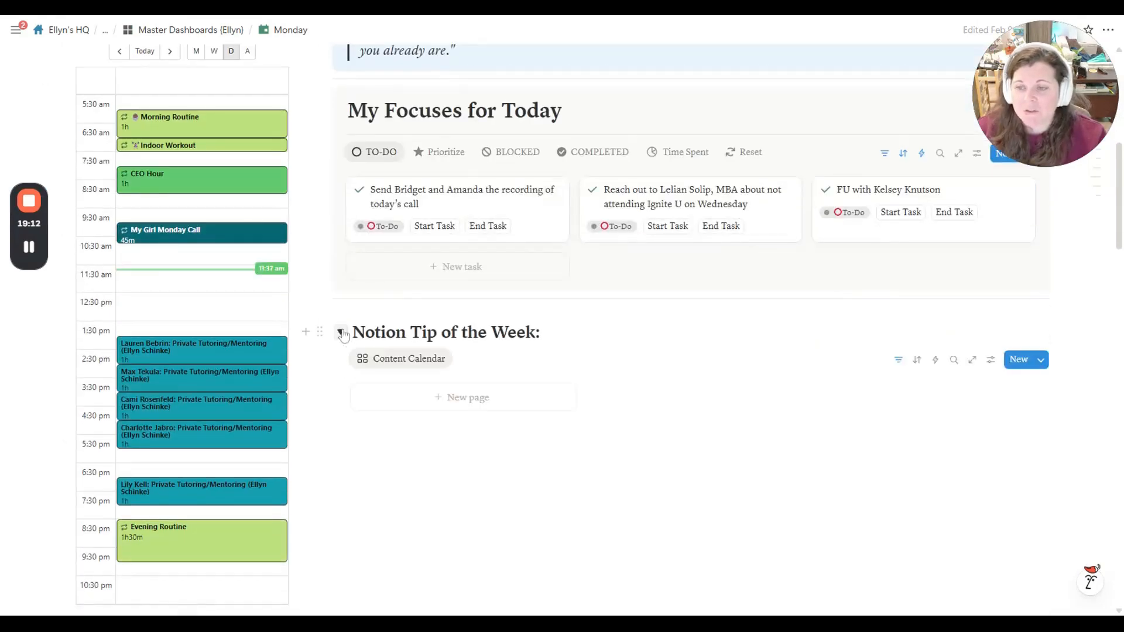
click(342, 334)
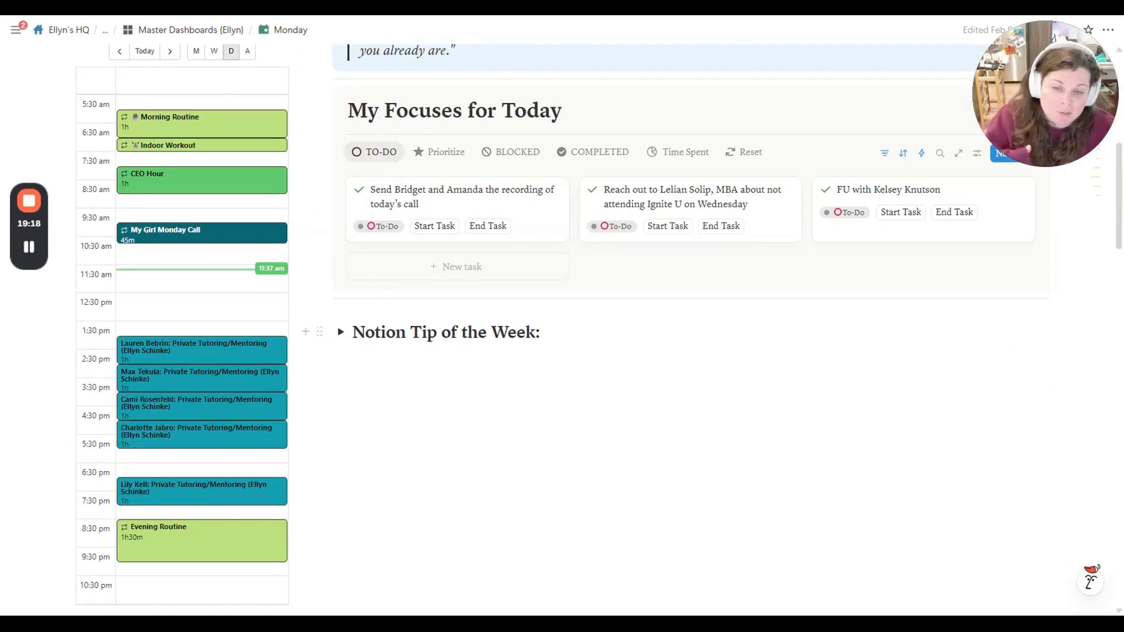
scroll(263, 371, down, 7)
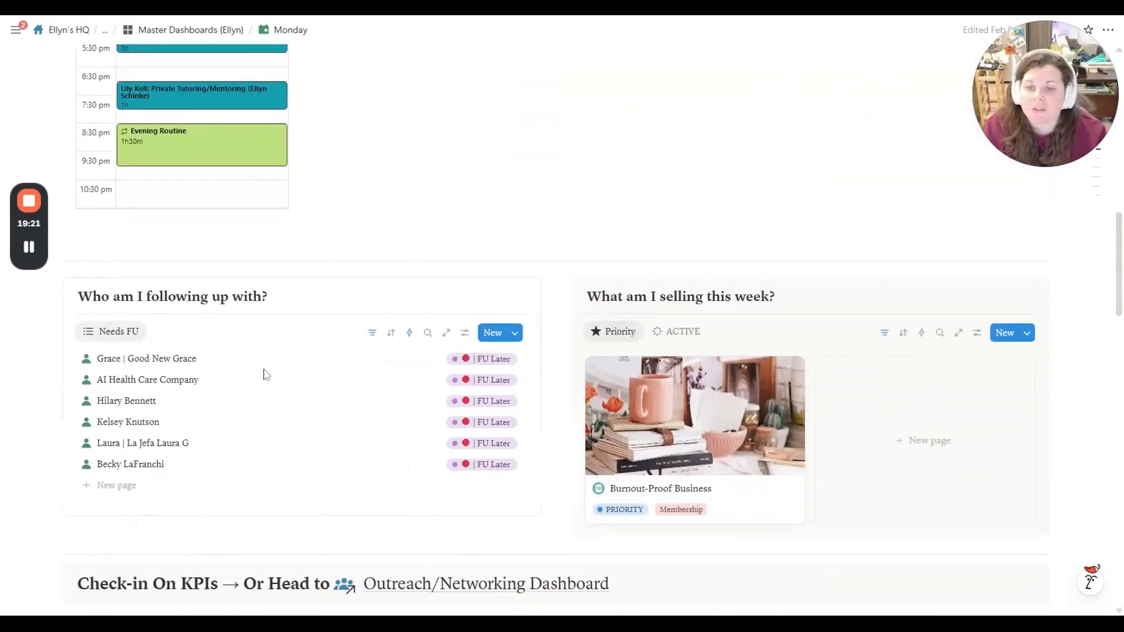
scroll(399, 342, down, 7)
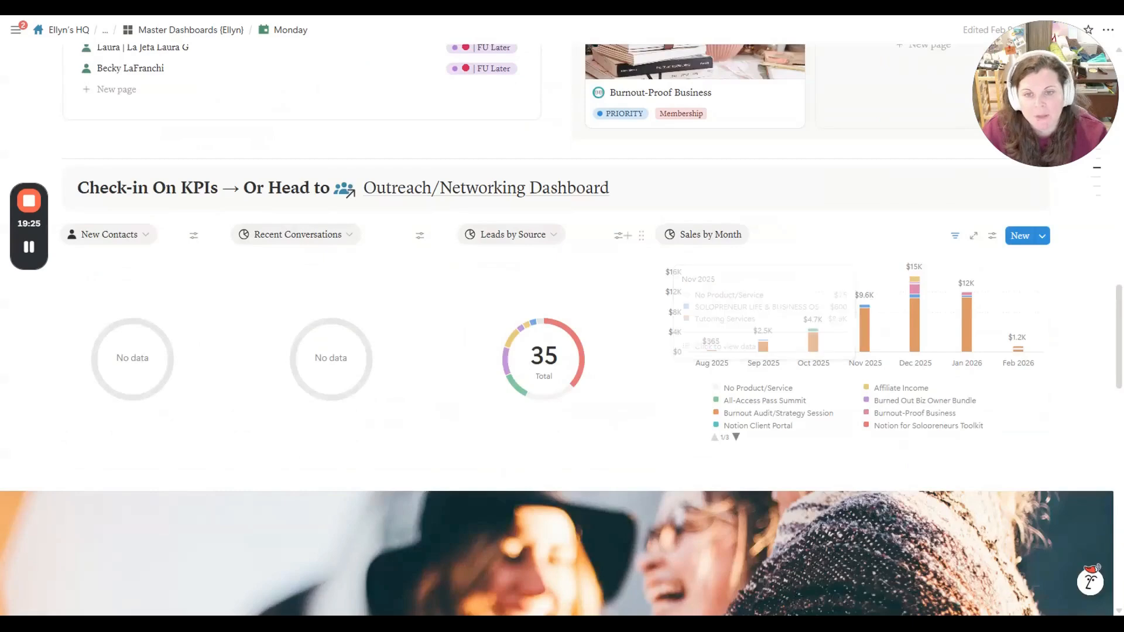
scroll(972, 261, down, 5)
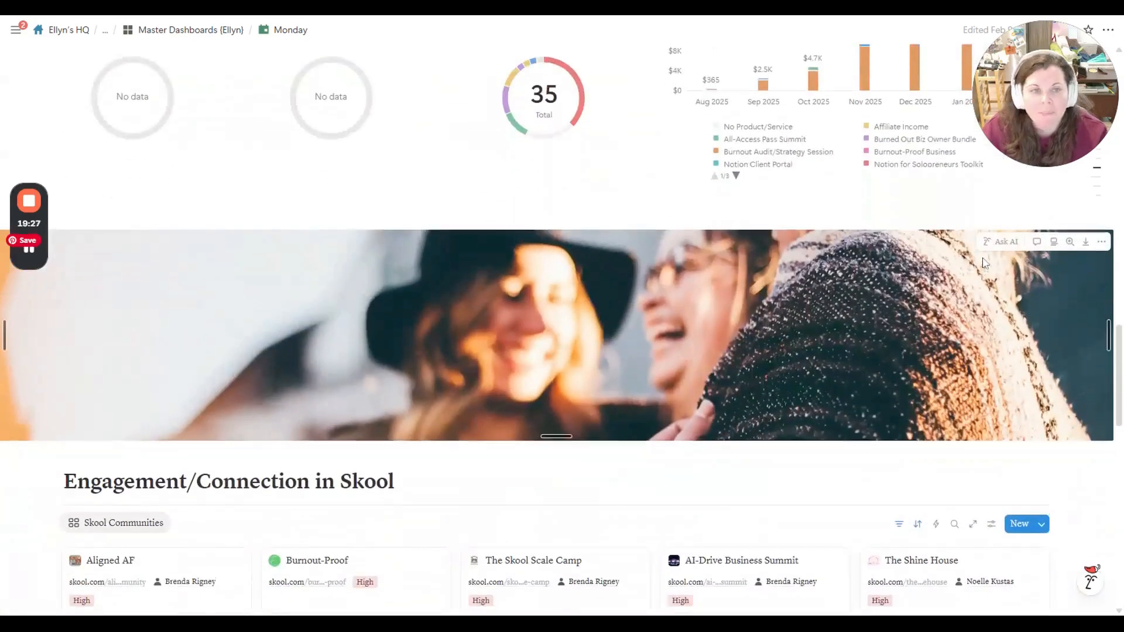